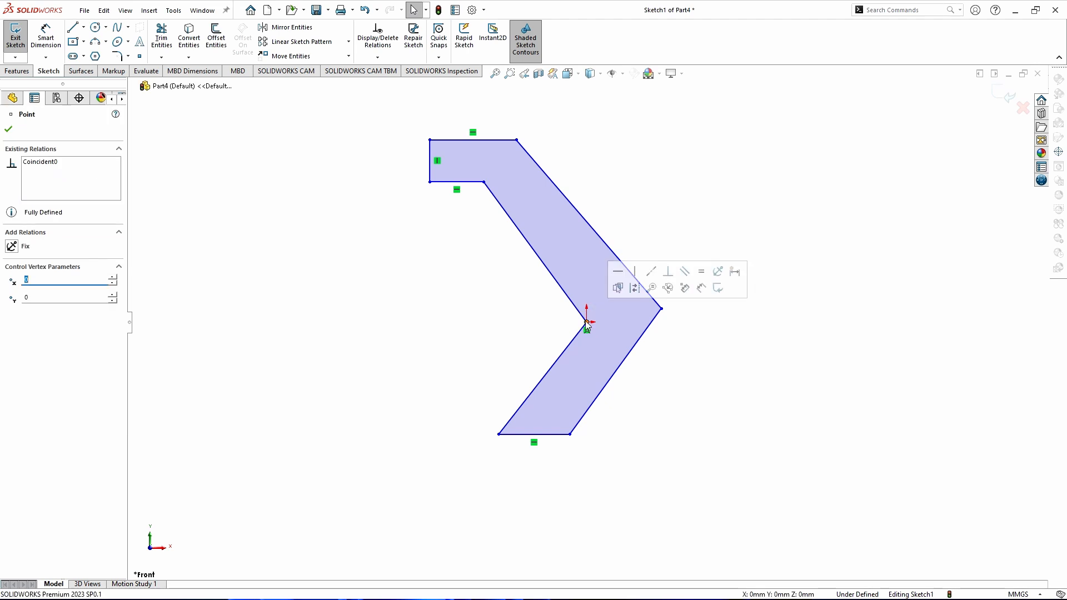
- Add a horizontal relation between the profile's inner bend point at the origin and the outer bend vertex
ctrl+click(661, 310)
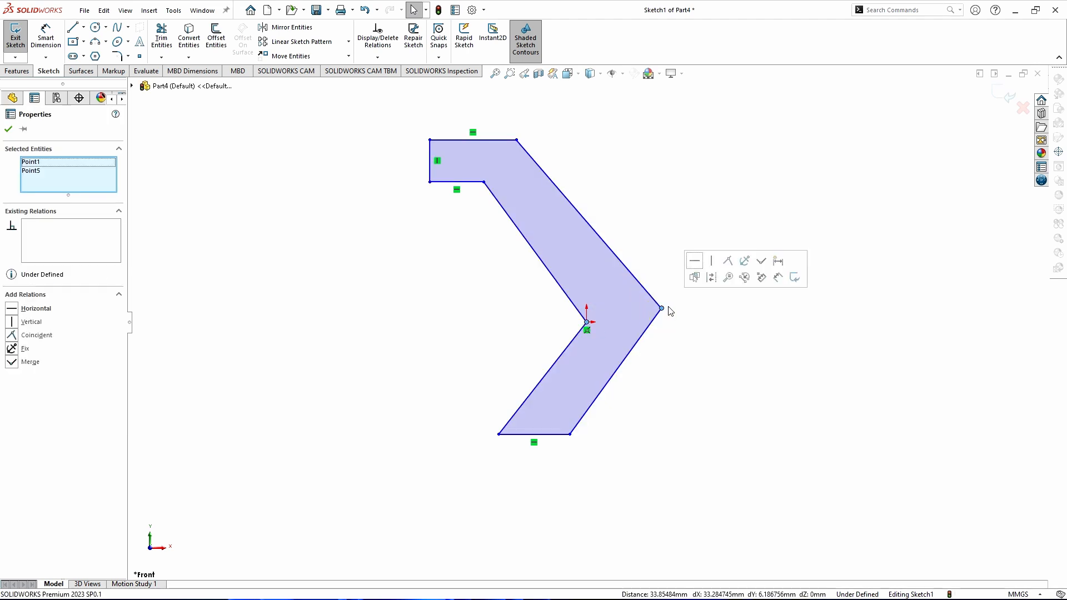
click(695, 258)
key(Escape)
- Dimension the profile's top horizontal edge to 70 mm
click(44, 38)
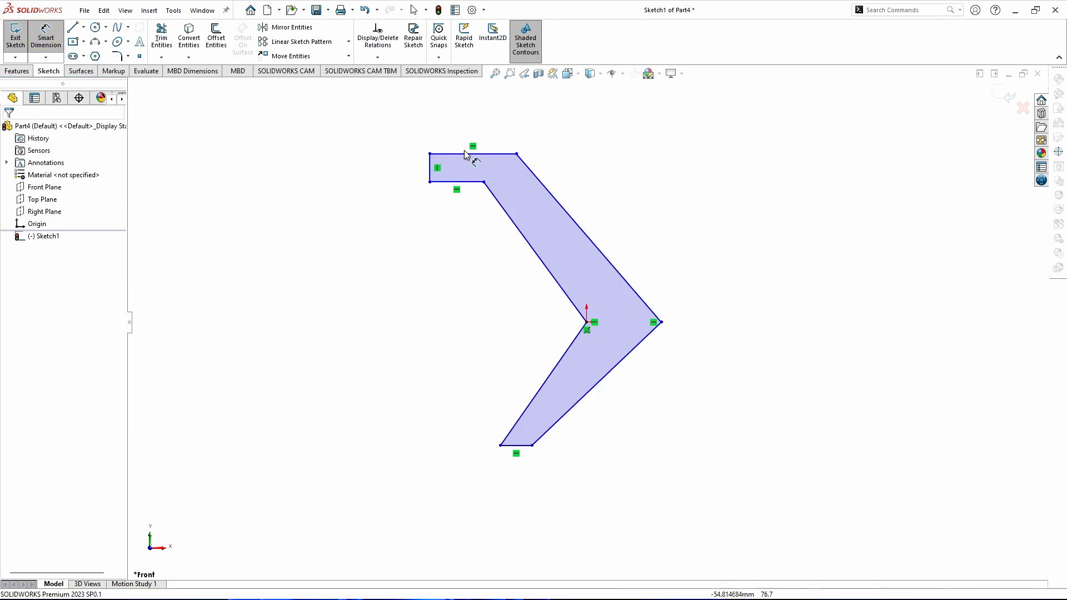
click(464, 155)
click(465, 129)
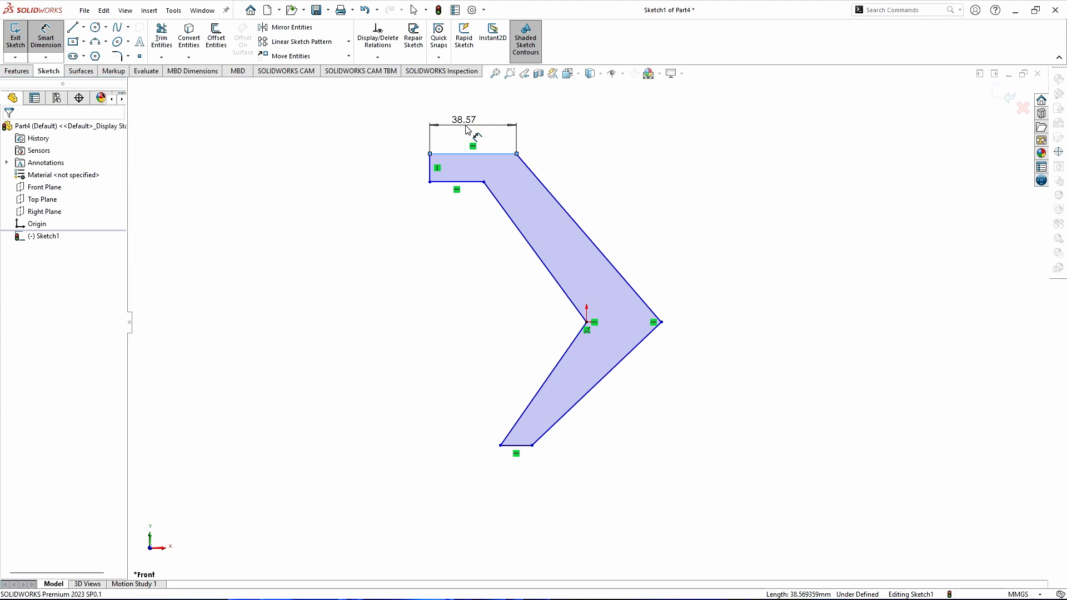
text(70)
key(Return)
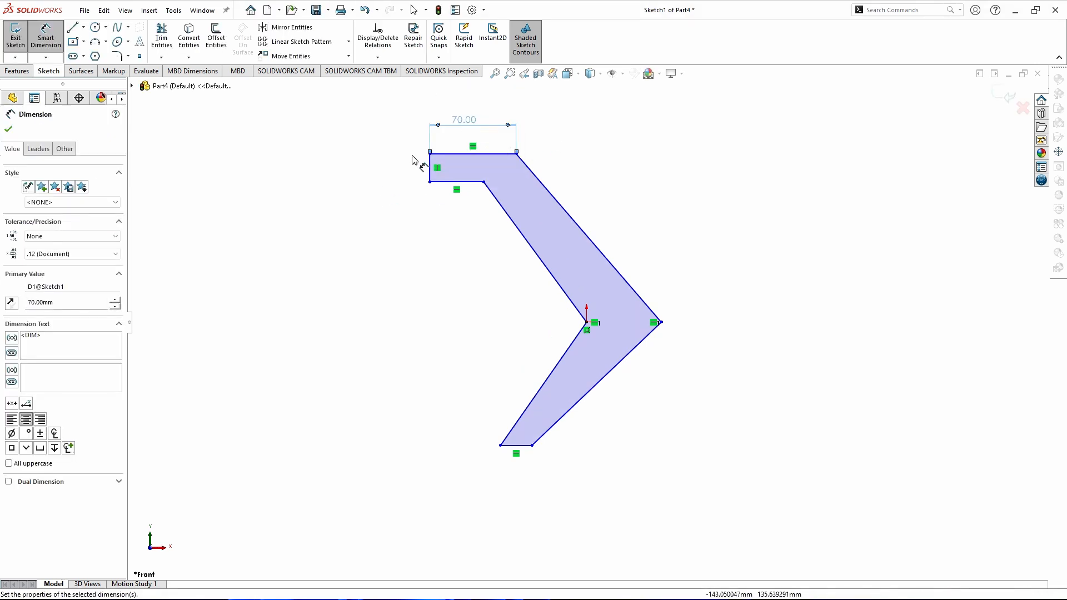
- Dimension the short vertical edge at the profile's upper end to 120 mm
click(430, 166)
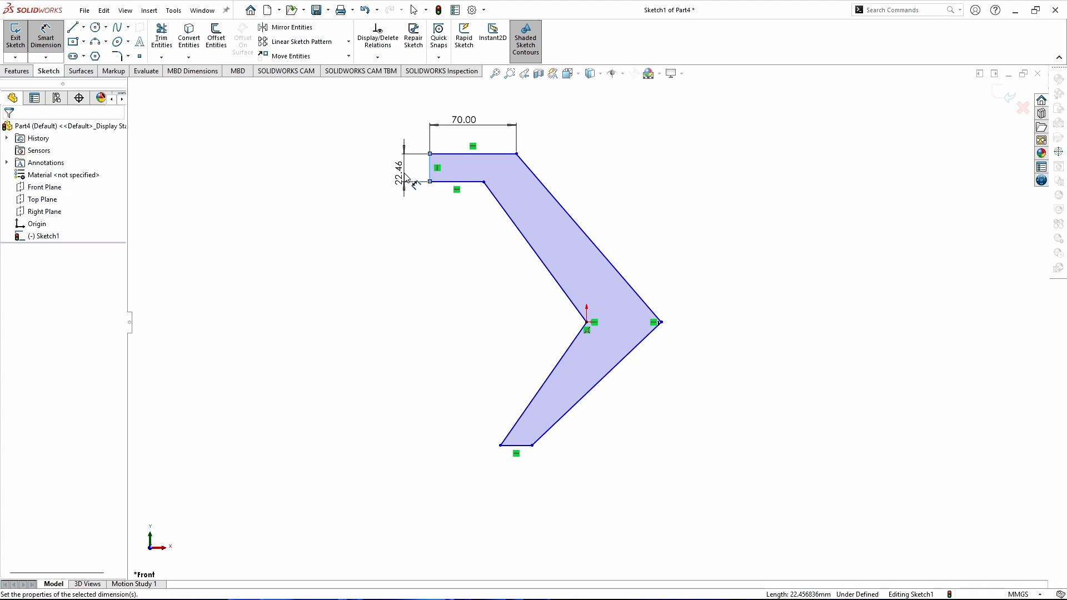
click(406, 178)
text(30)
key(Return)
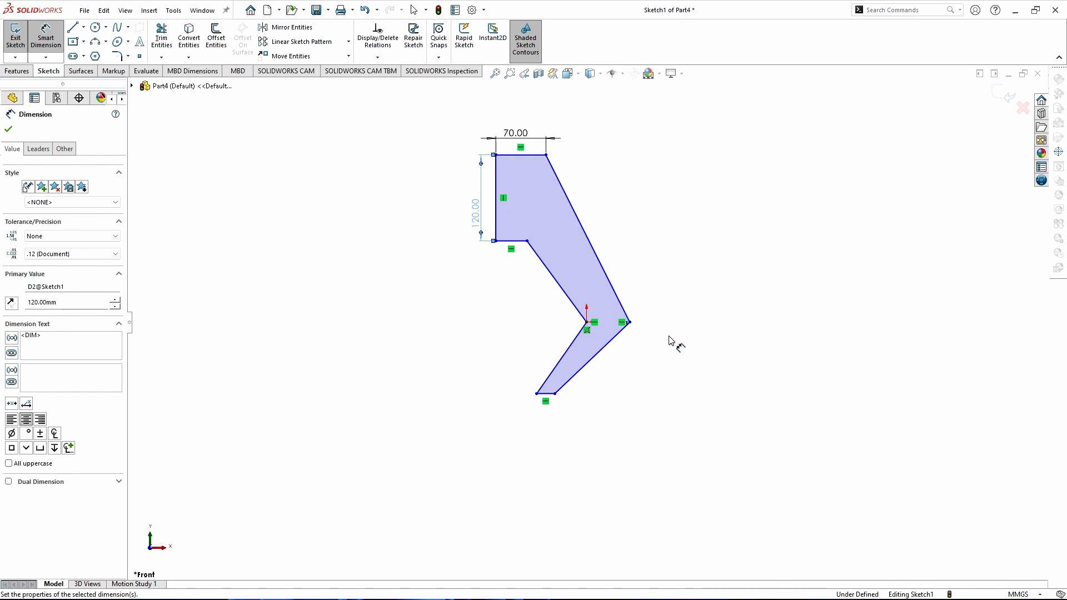
- Dimension the profile's bottom horizontal edge to 60 mm
scroll(675, 345, down, 1)
click(618, 319)
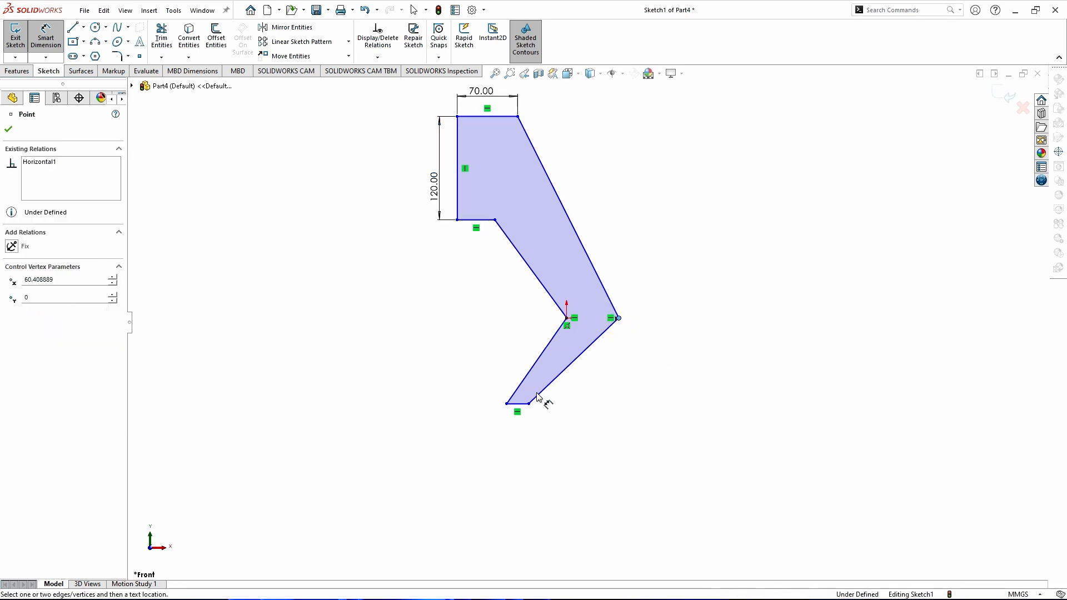
click(612, 415)
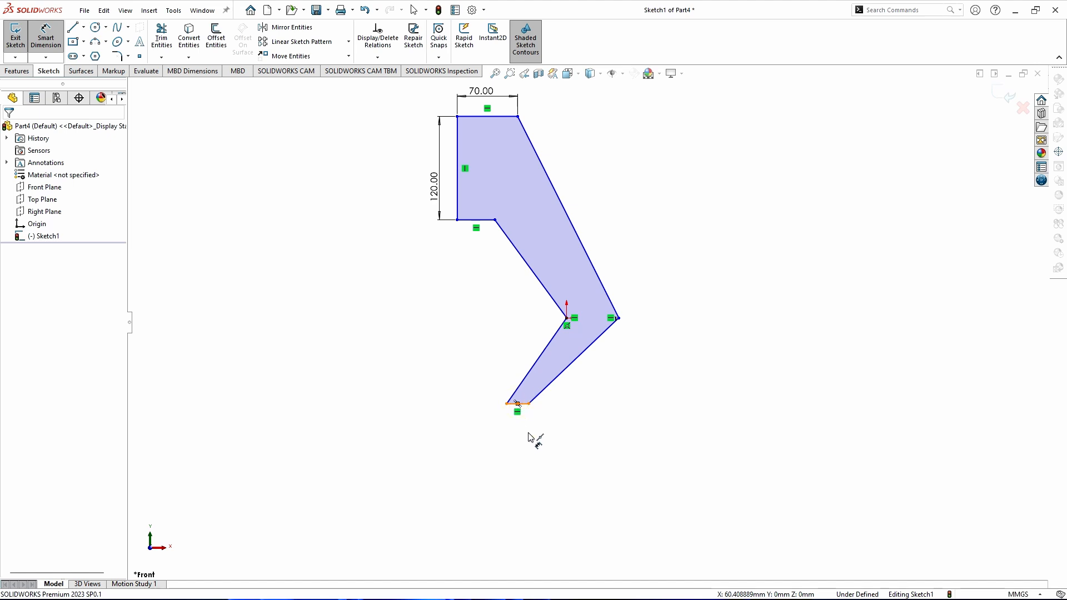
click(520, 404)
click(556, 433)
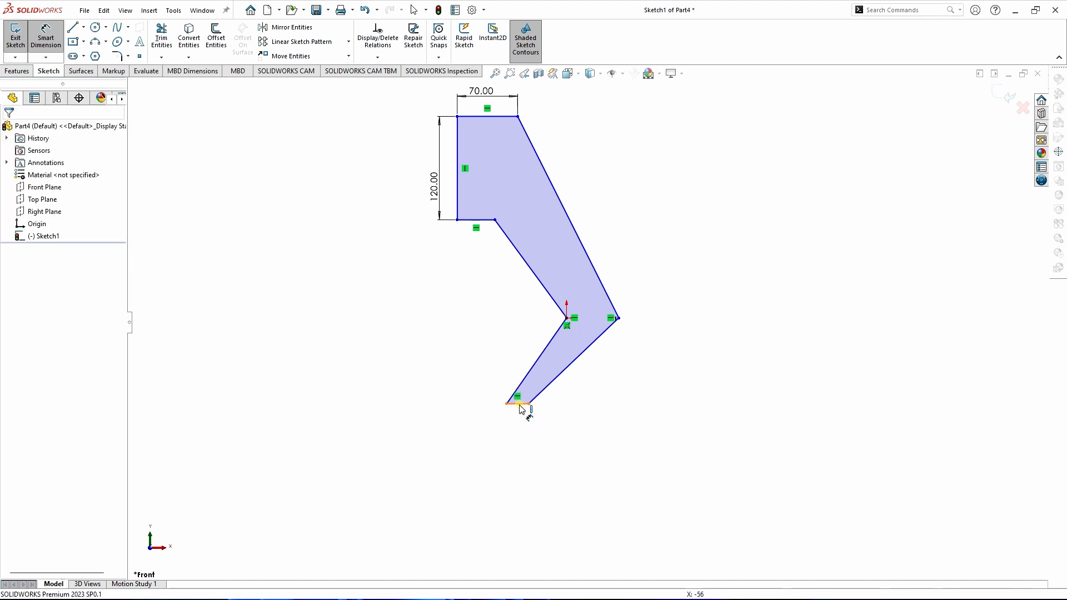
click(521, 406)
click(525, 439)
click(526, 439)
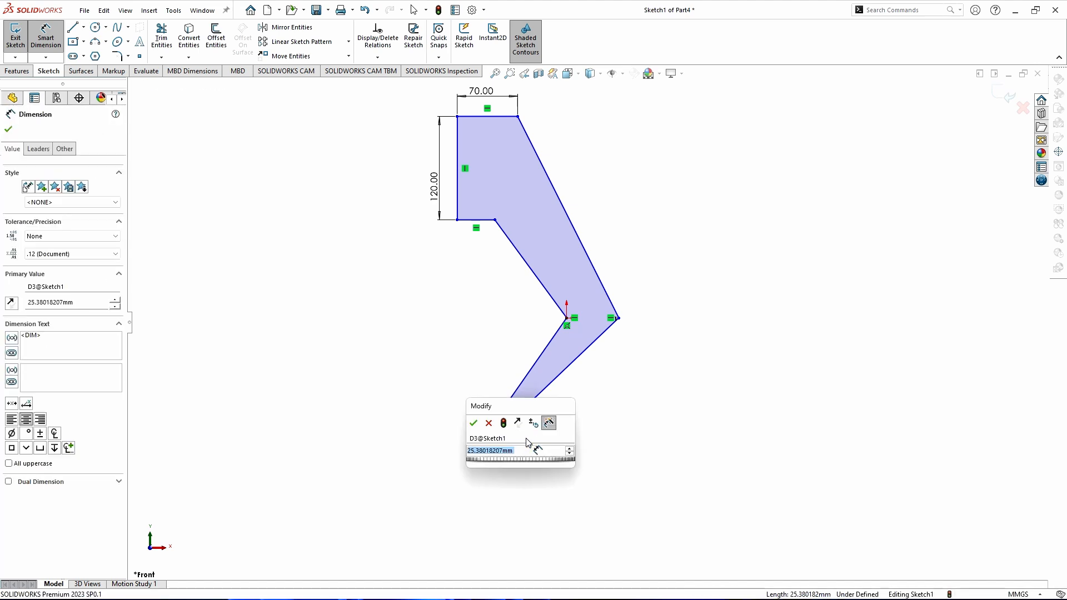
text(40)
key(Return)
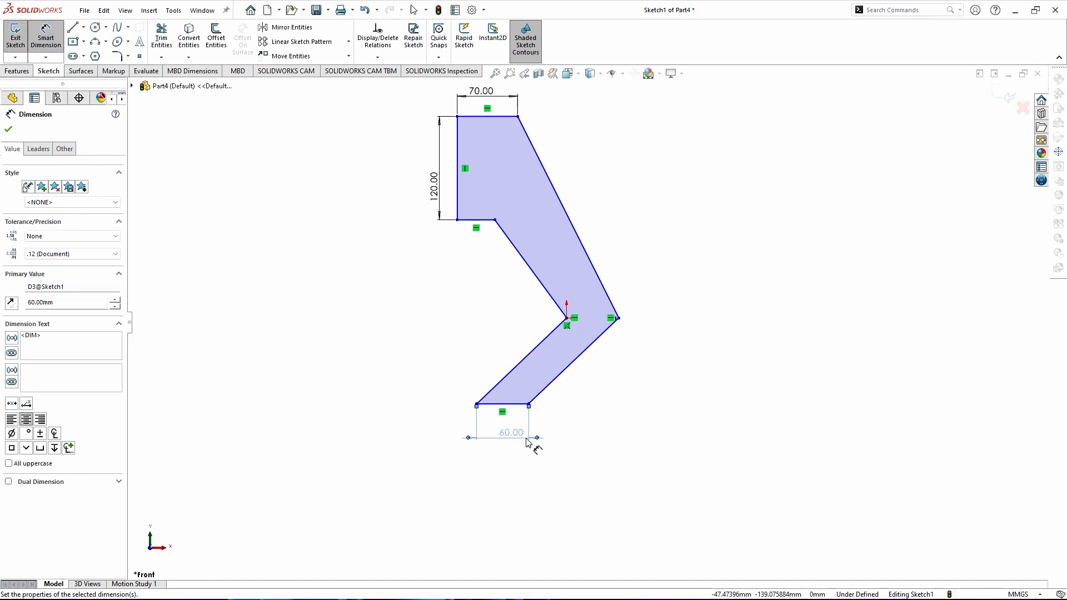
- Set the profile's overall height between its top and bottom edges to 850 mm
scroll(589, 333, up, 4)
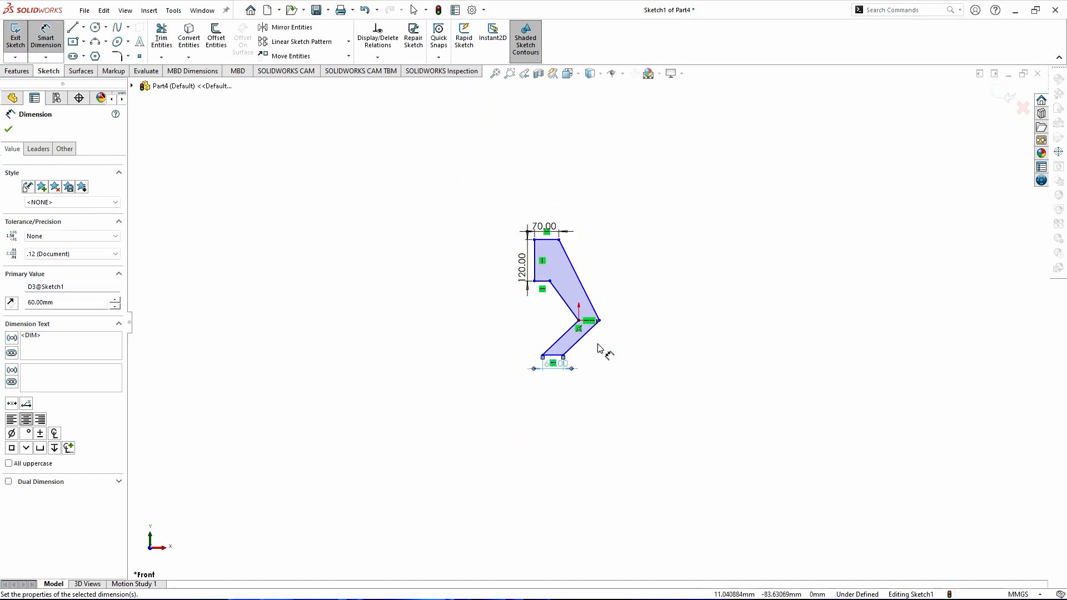
scroll(604, 350, down, 3)
click(485, 162)
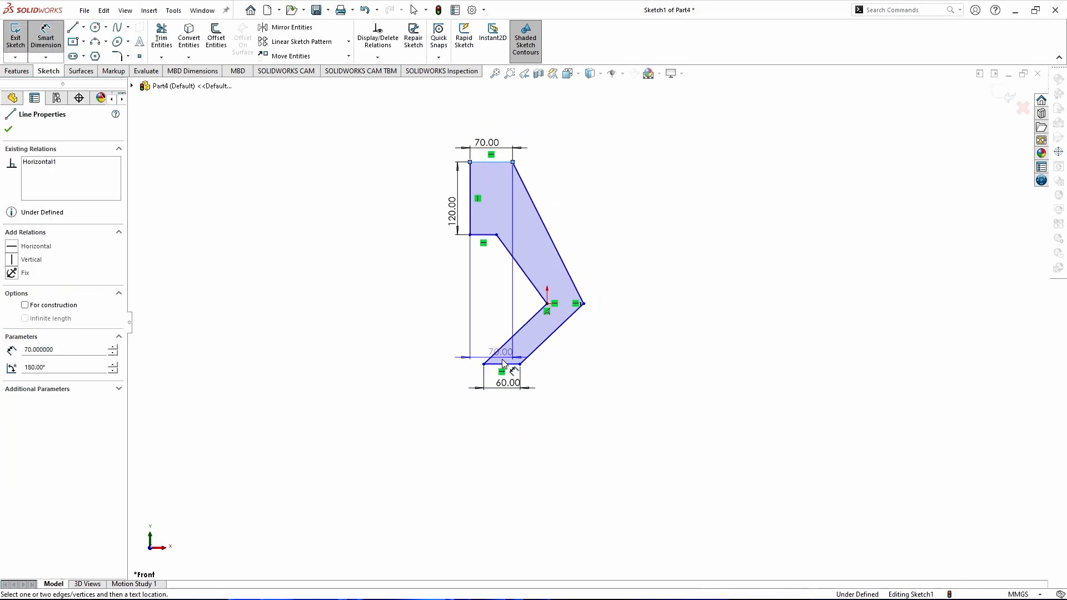
click(508, 365)
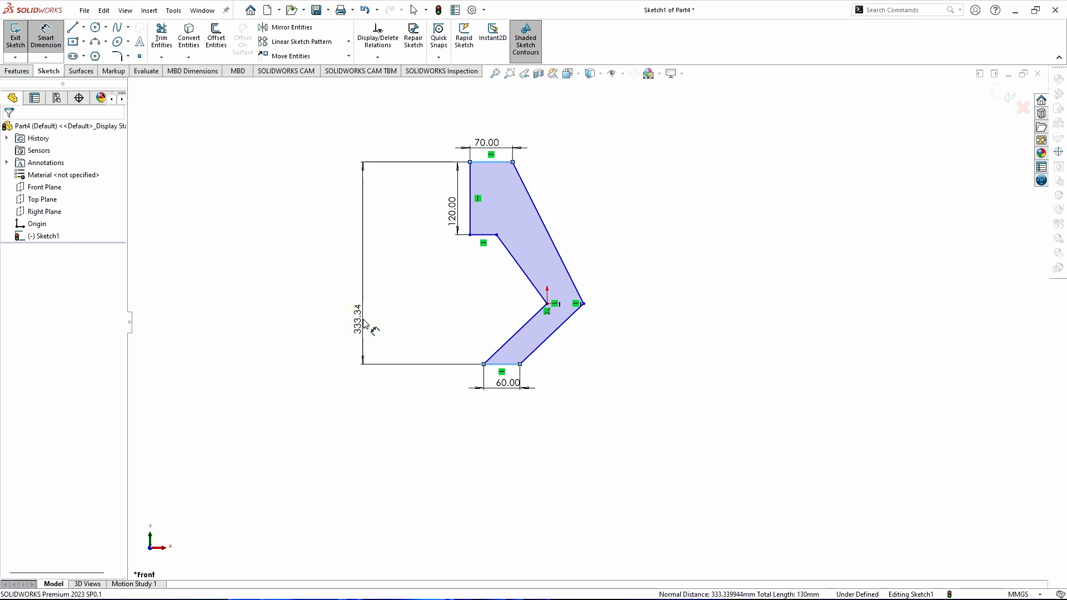
click(364, 324)
text(850)
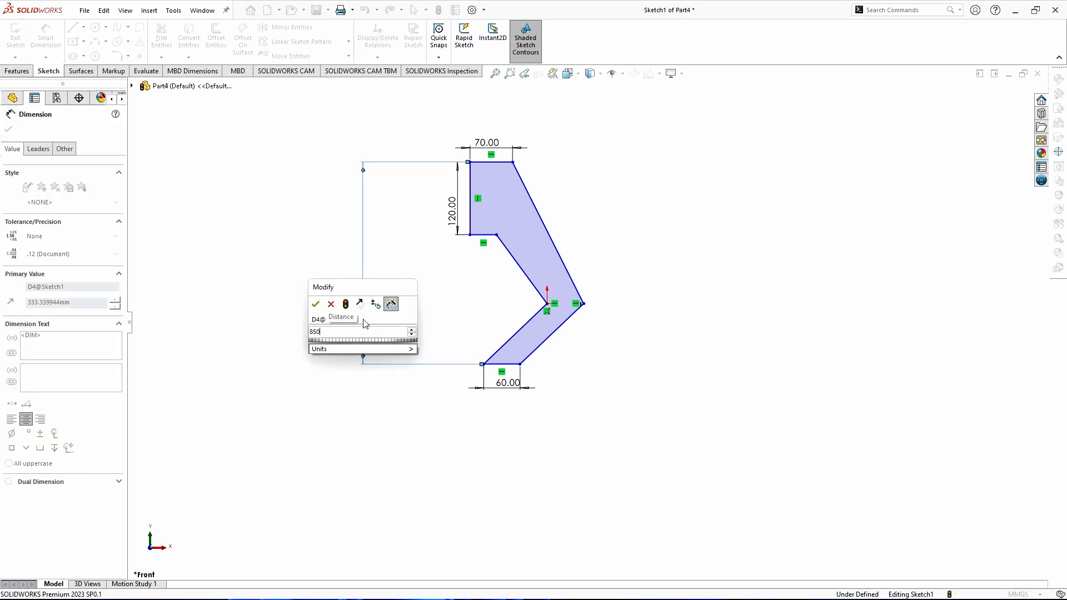
key(Return)
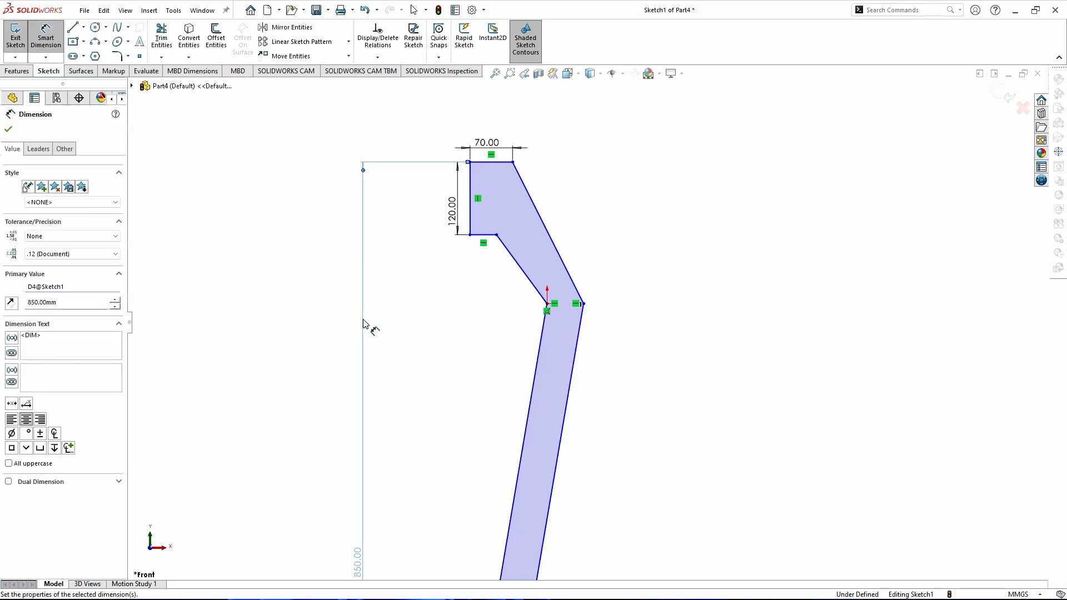
- Set the vertical distance from the outer bend vertex to the bottom edge's outer corner to 430 mm
scroll(639, 334, up, 5)
scroll(617, 388, down, 3)
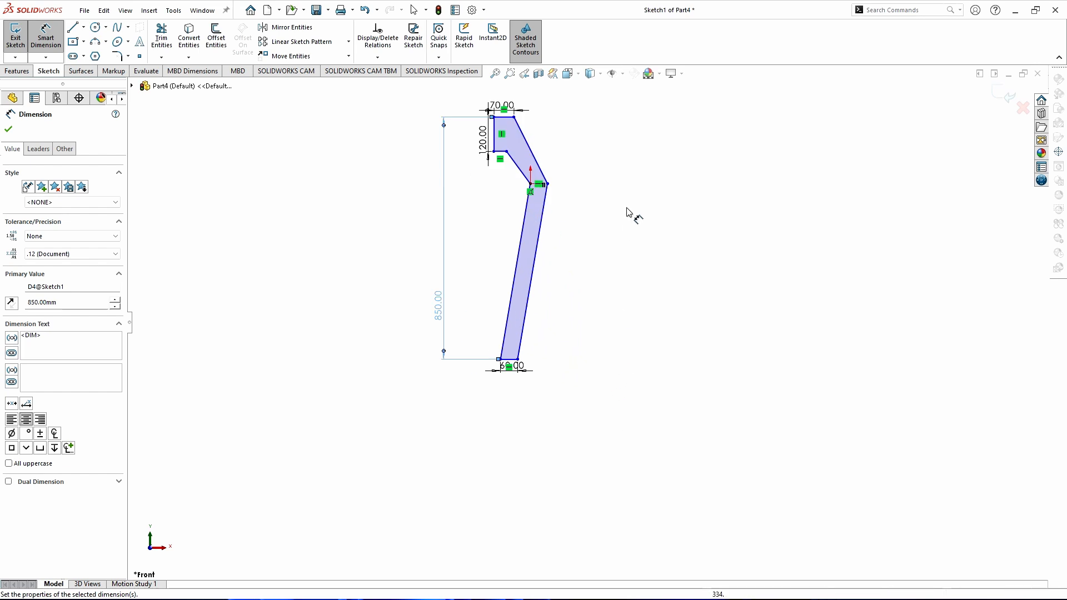
click(547, 184)
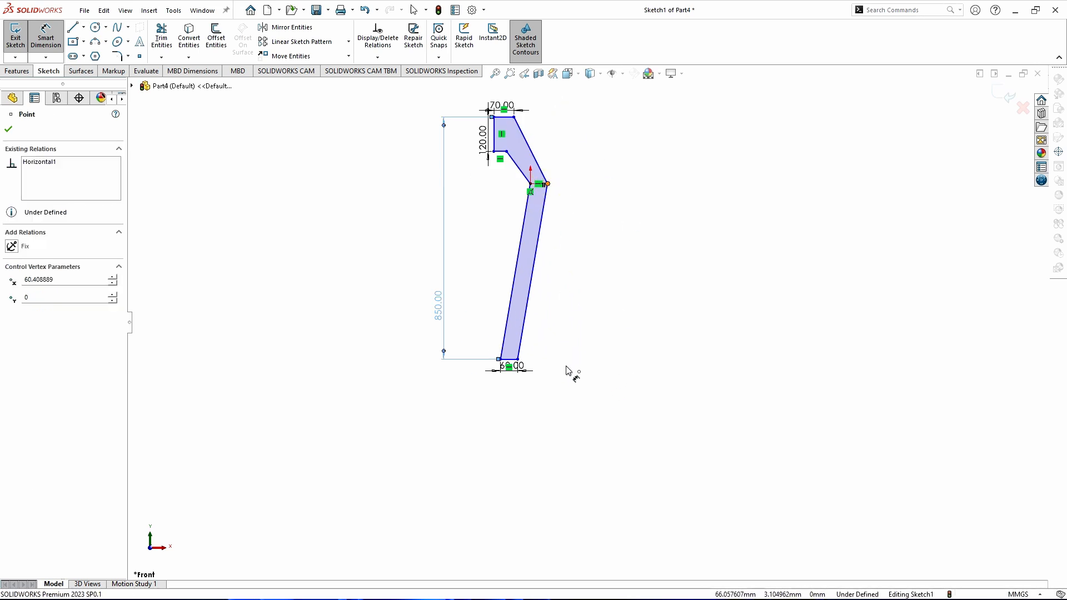
click(518, 360)
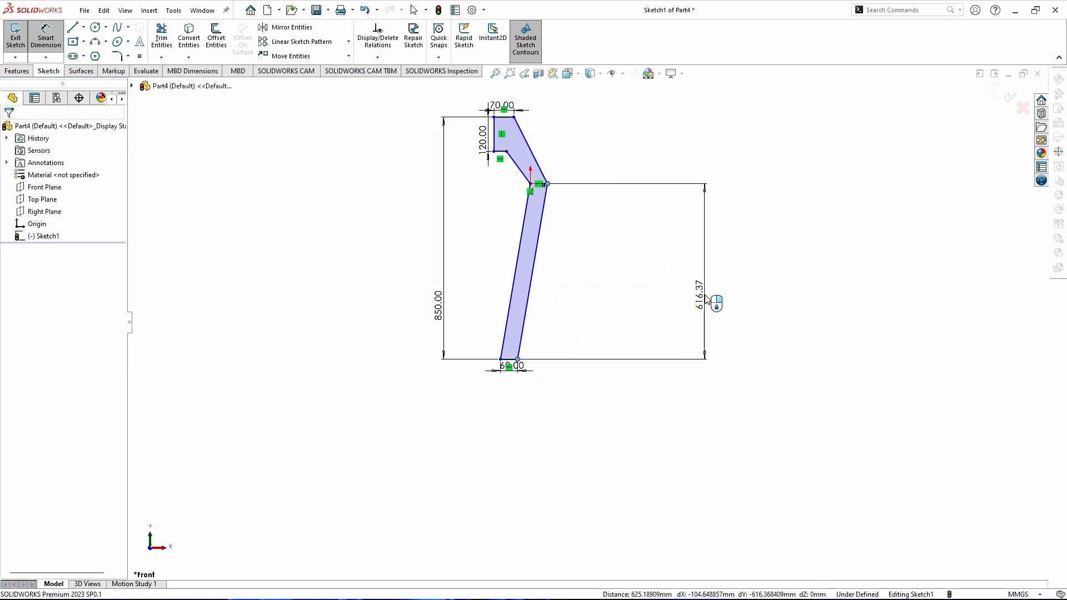
click(705, 300)
text(4)
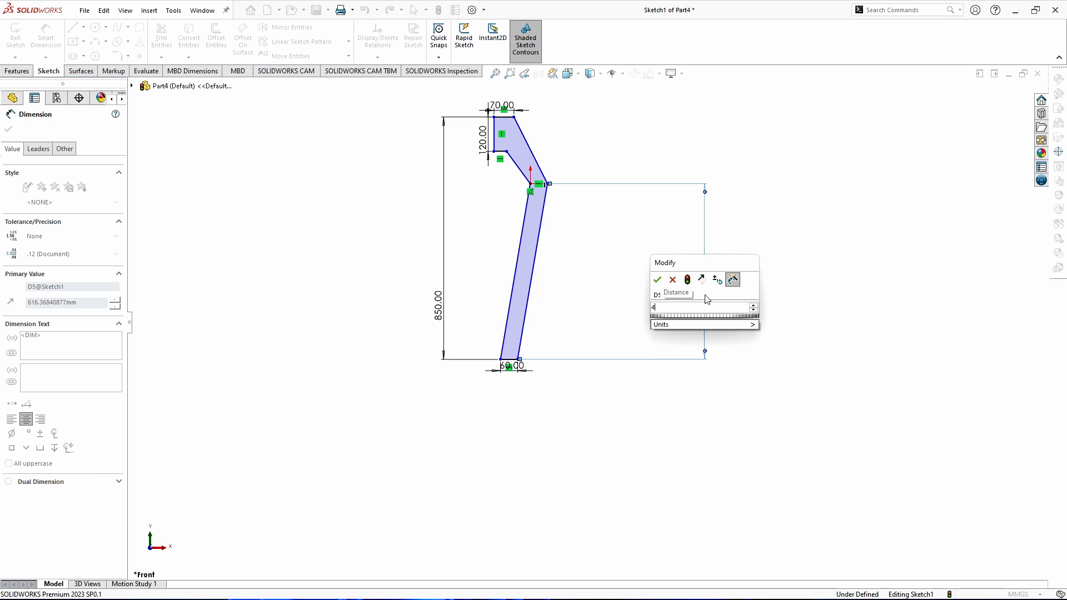
text(30)
key(Return)
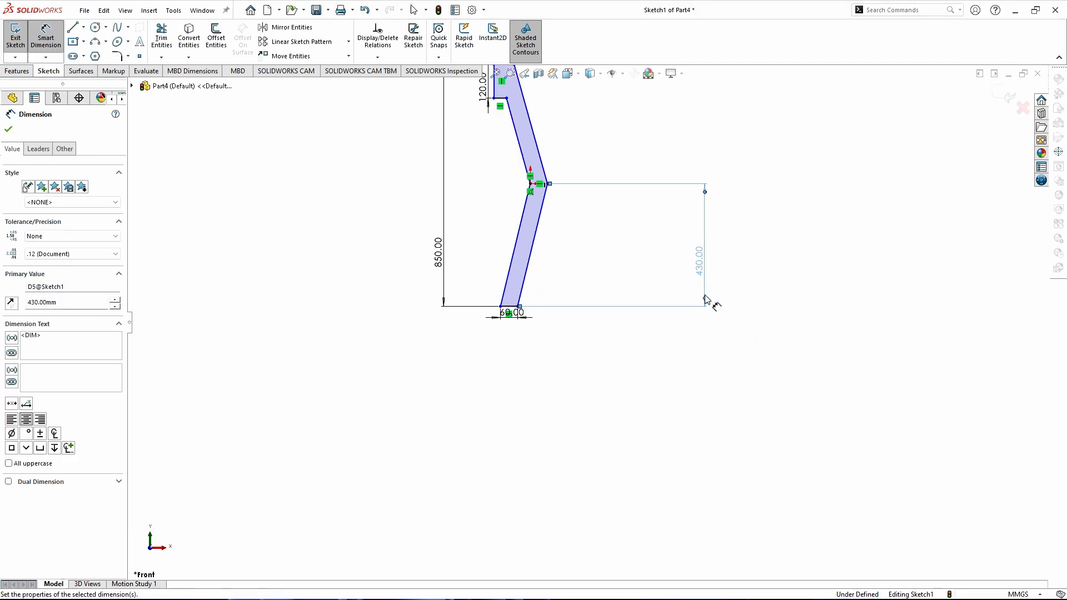
- Move the outer bend vertex horizontally outward to about 111 mm from the origin
scroll(587, 256, up, 5)
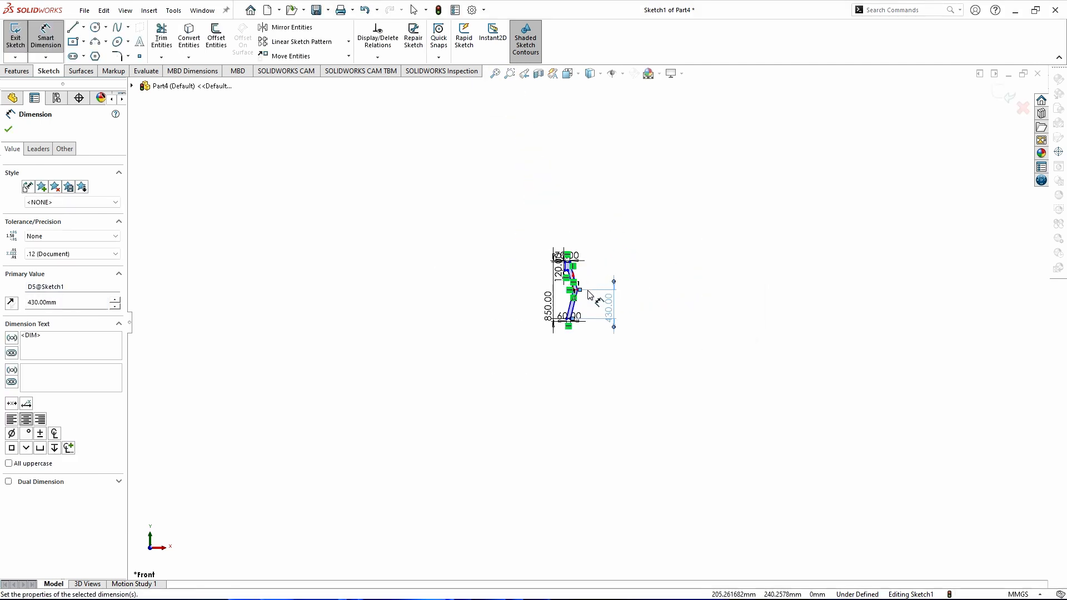
scroll(590, 295, down, 5)
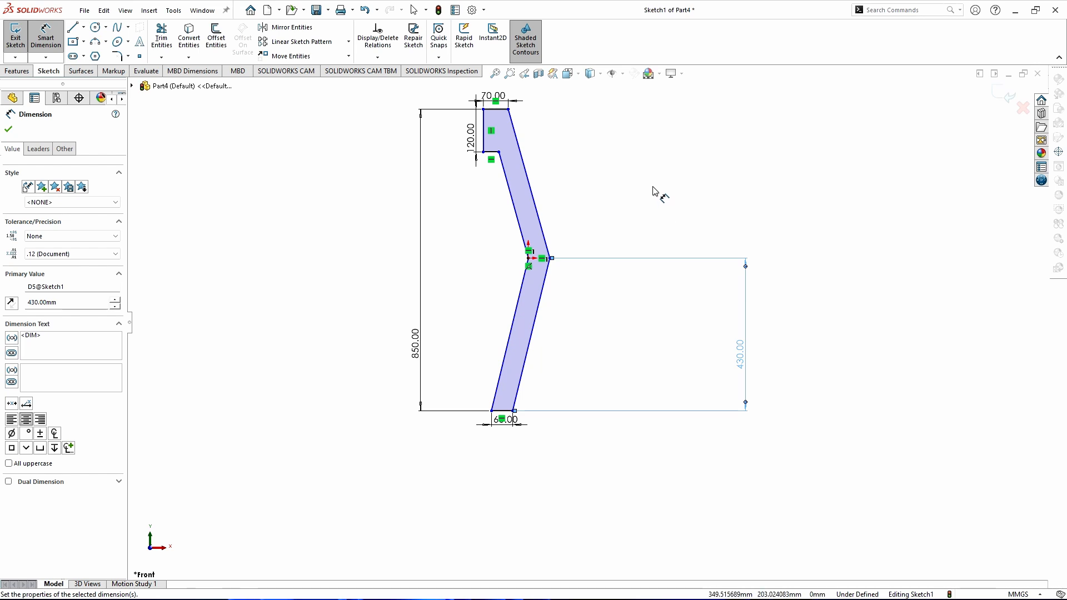
key(Escape)
scroll(557, 262, down, 5)
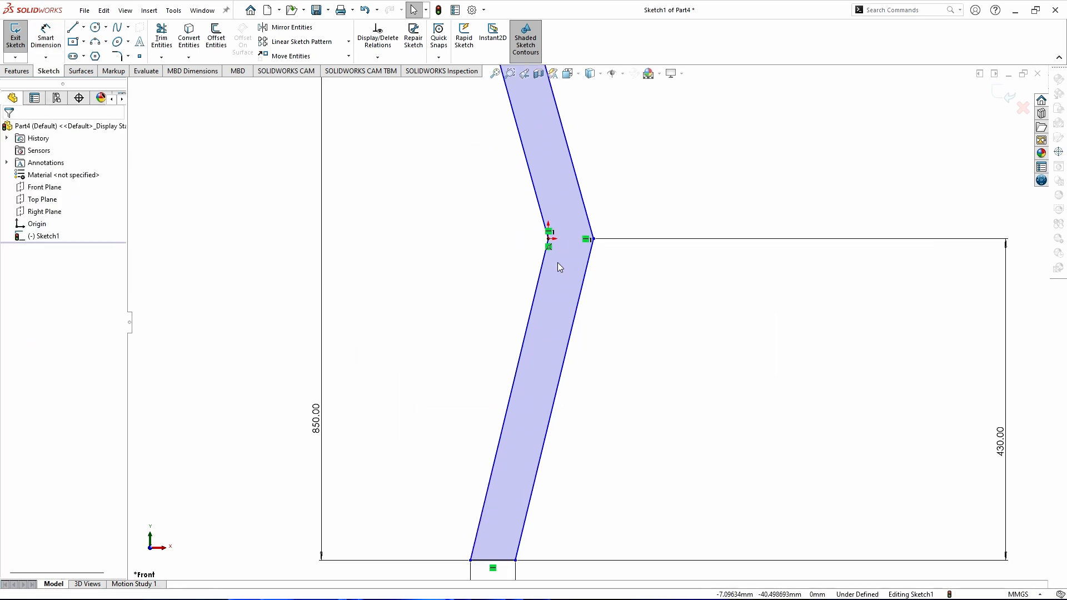
click(653, 232)
drag(657, 253, 659, 253)
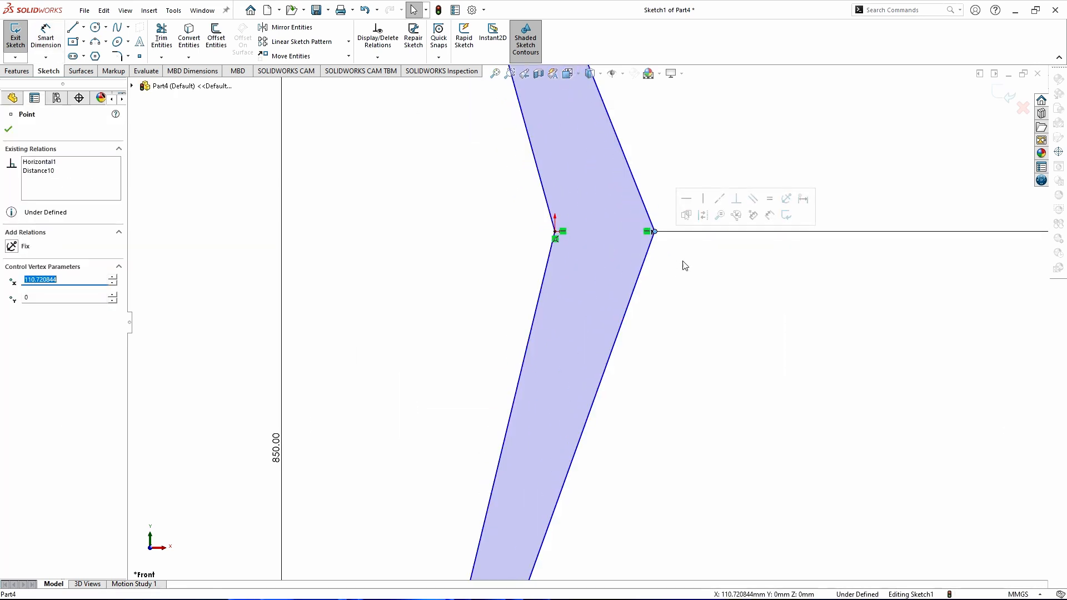
- Dimension the horizontal distance between the origin and the outer bend vertex to 120 mm
right_click(679, 289)
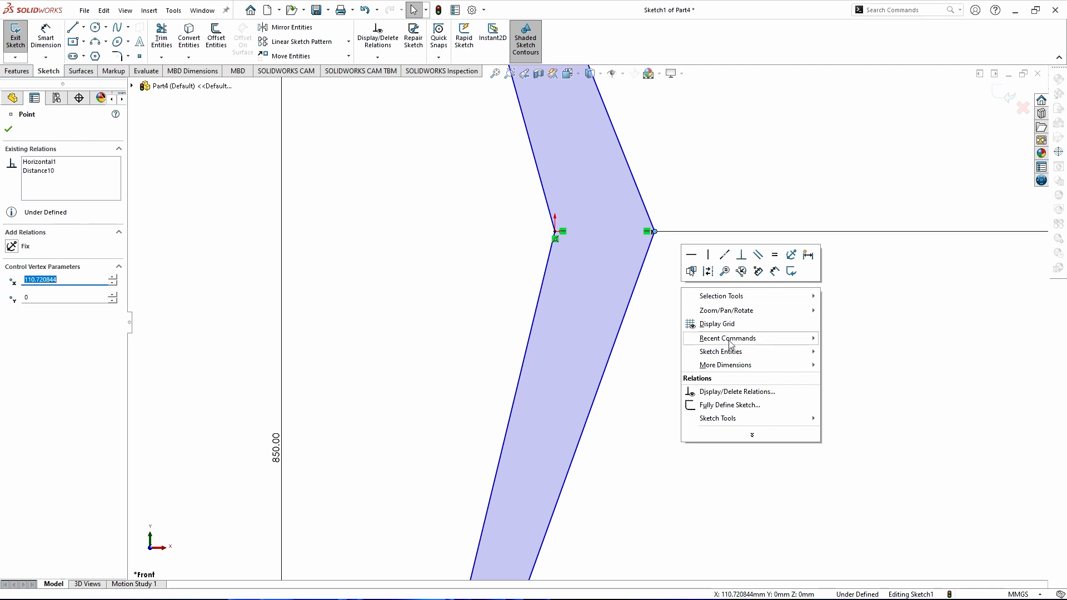
click(838, 339)
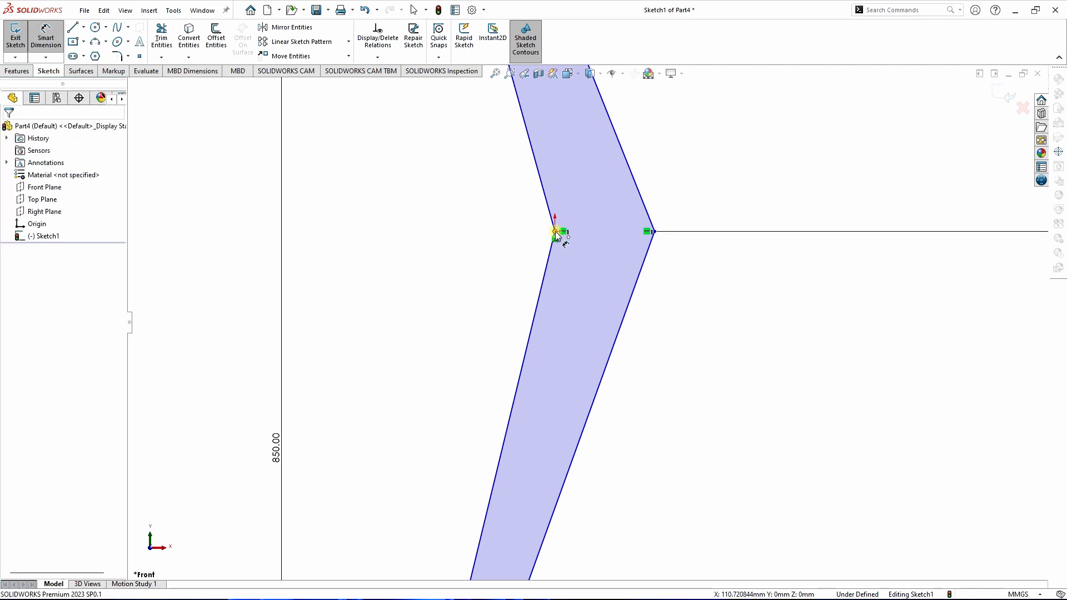
click(555, 232)
click(654, 232)
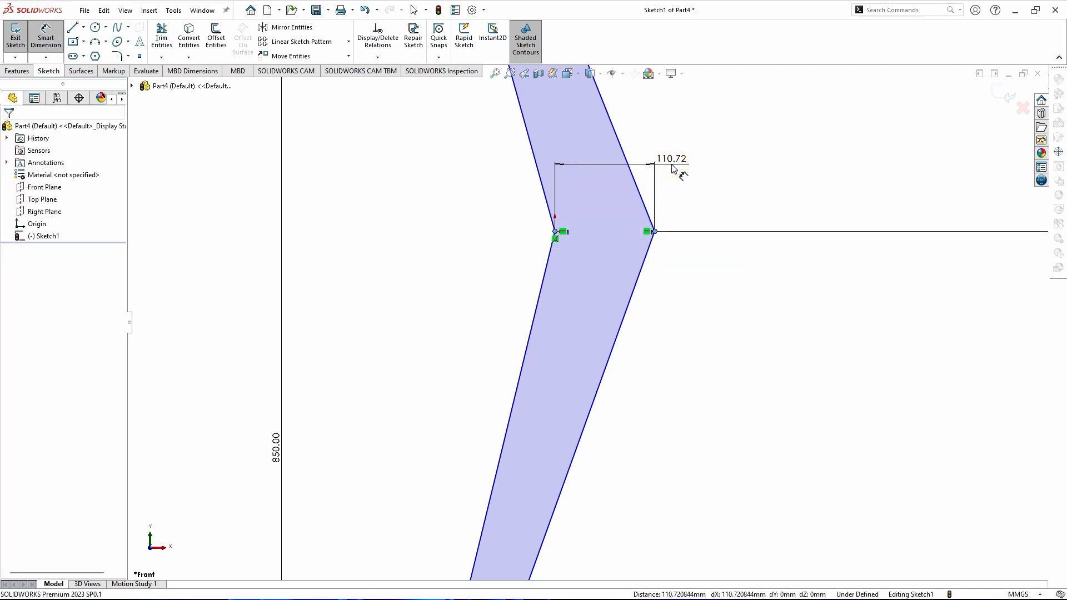
click(672, 169)
text(12)
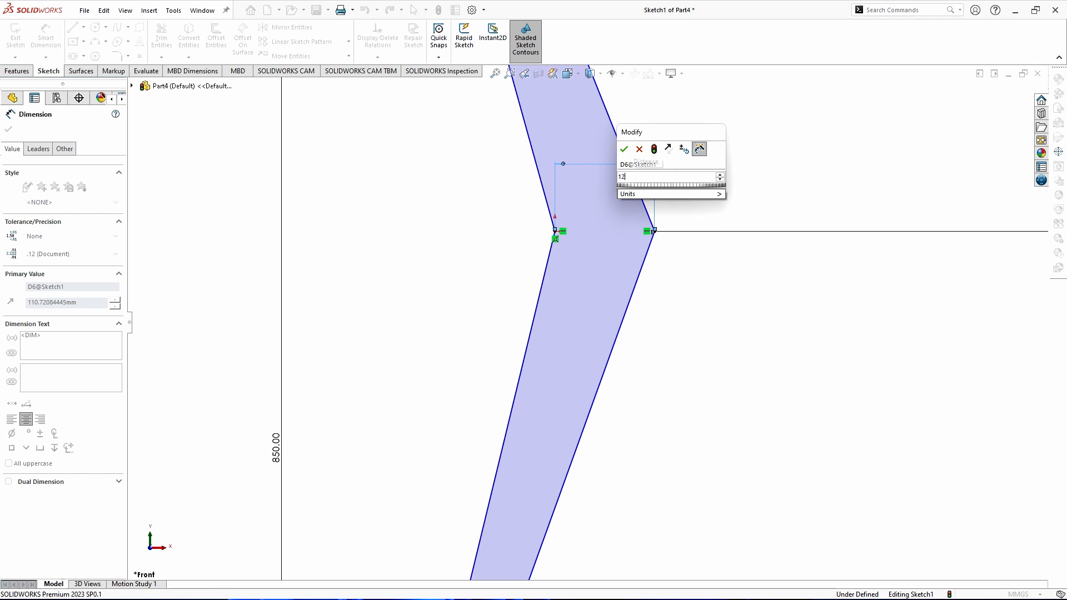
text(0)
key(Return)
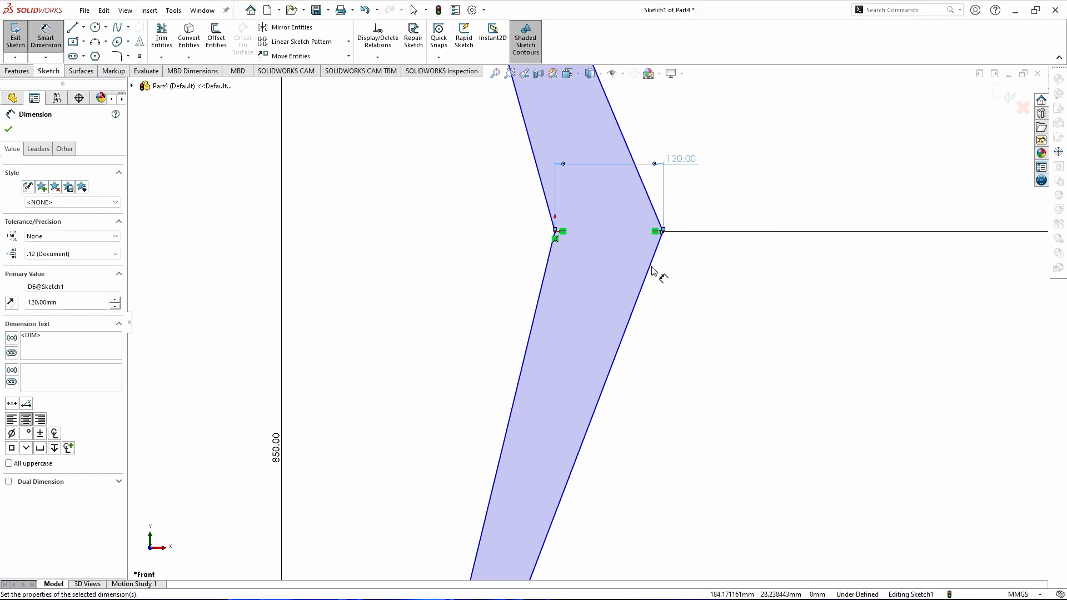
- Set the horizontal distance between the top block's lower-left corner and the bottom edge's left corner to 30 mm, placing the dimension at mid-height
scroll(654, 271, up, 5)
scroll(583, 422, down, 3)
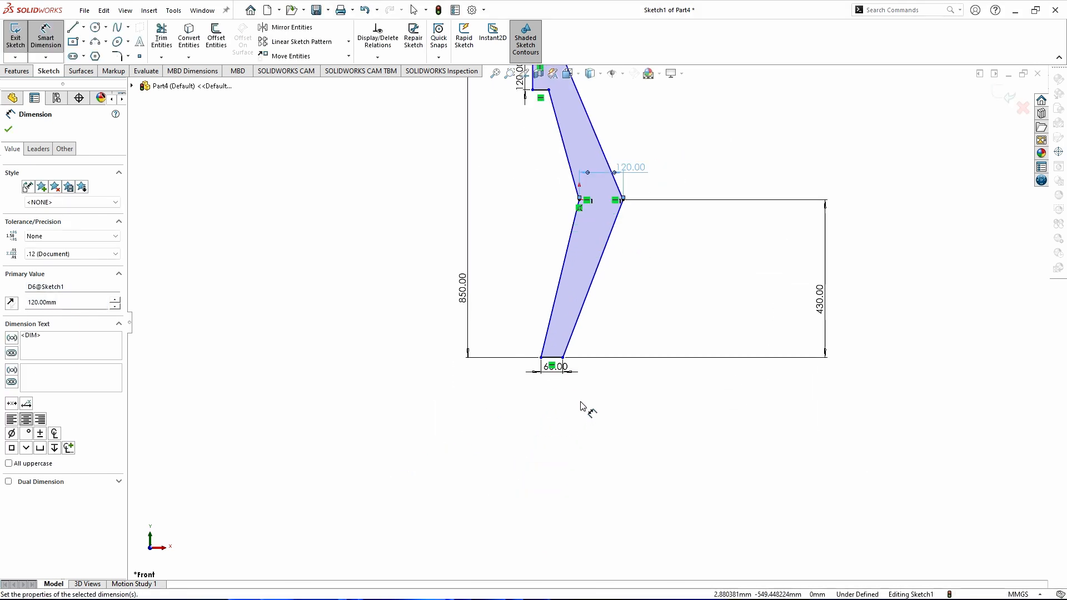
scroll(581, 406, up, 2)
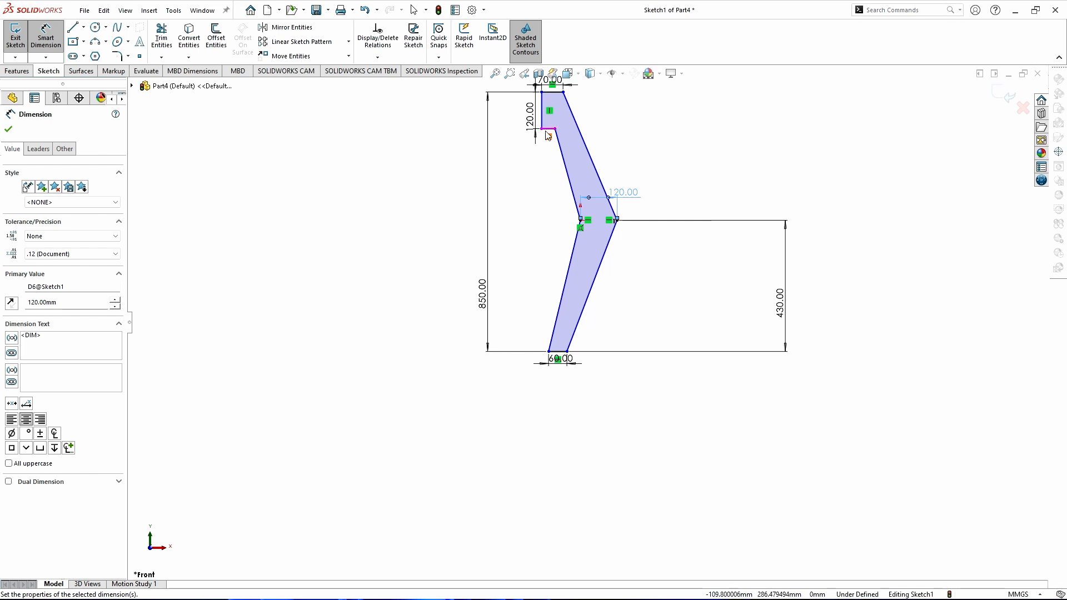
click(556, 193)
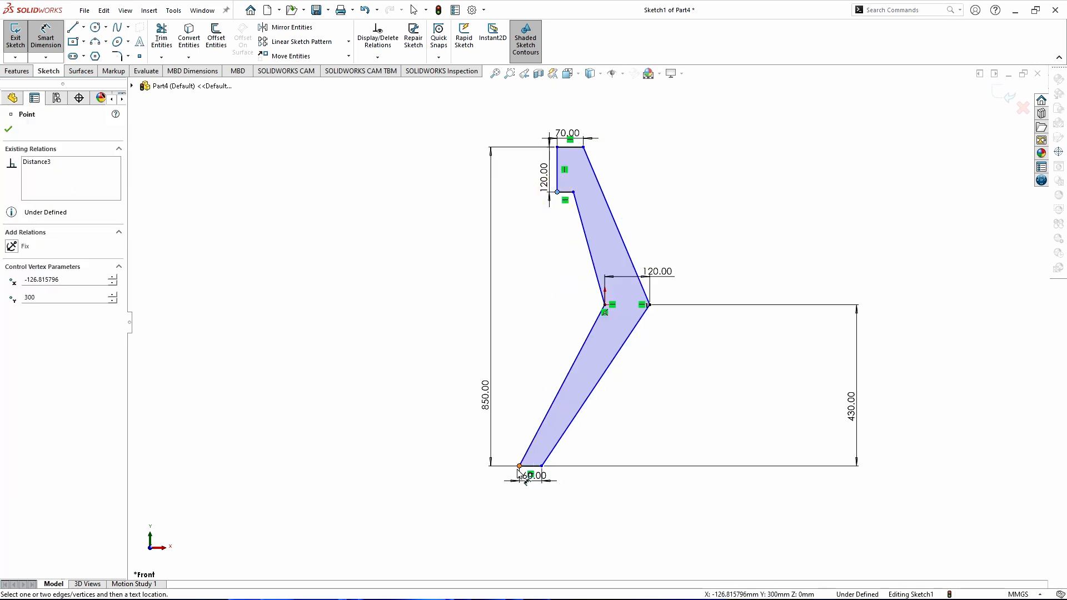
click(519, 466)
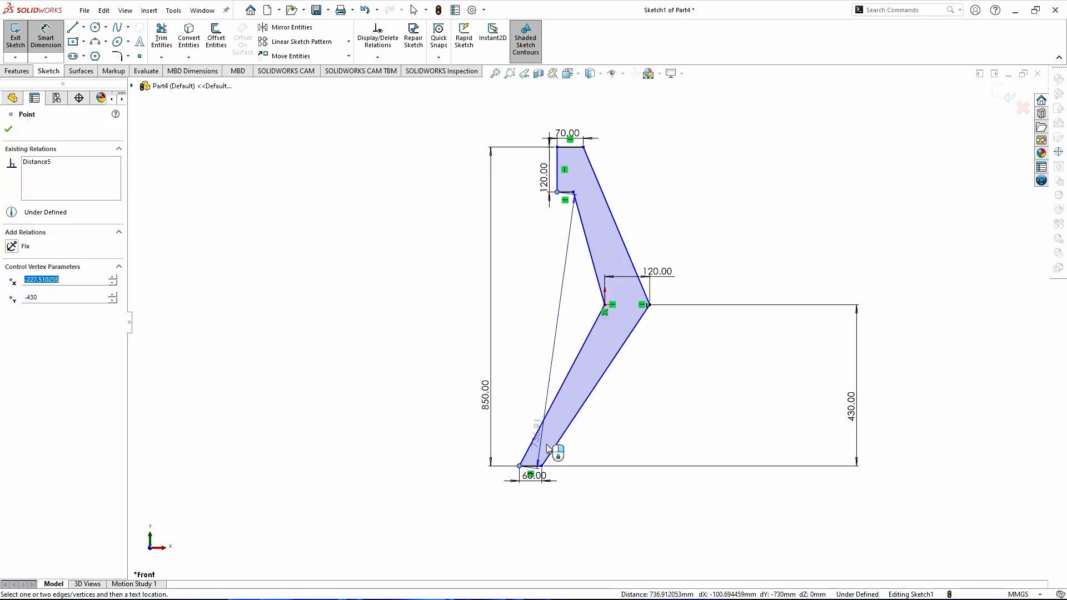
click(547, 508)
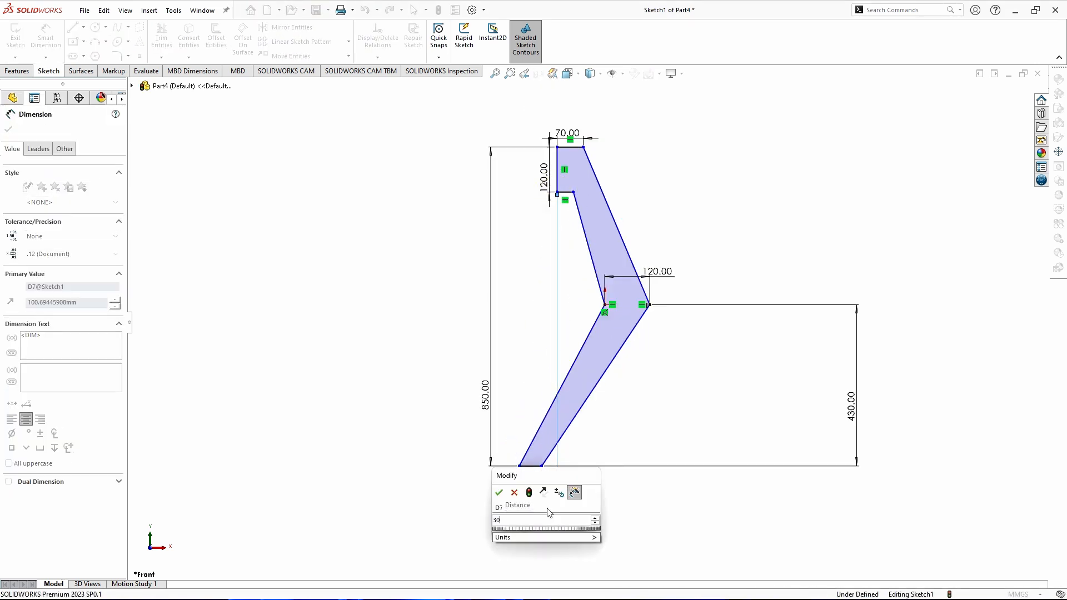
key(Return)
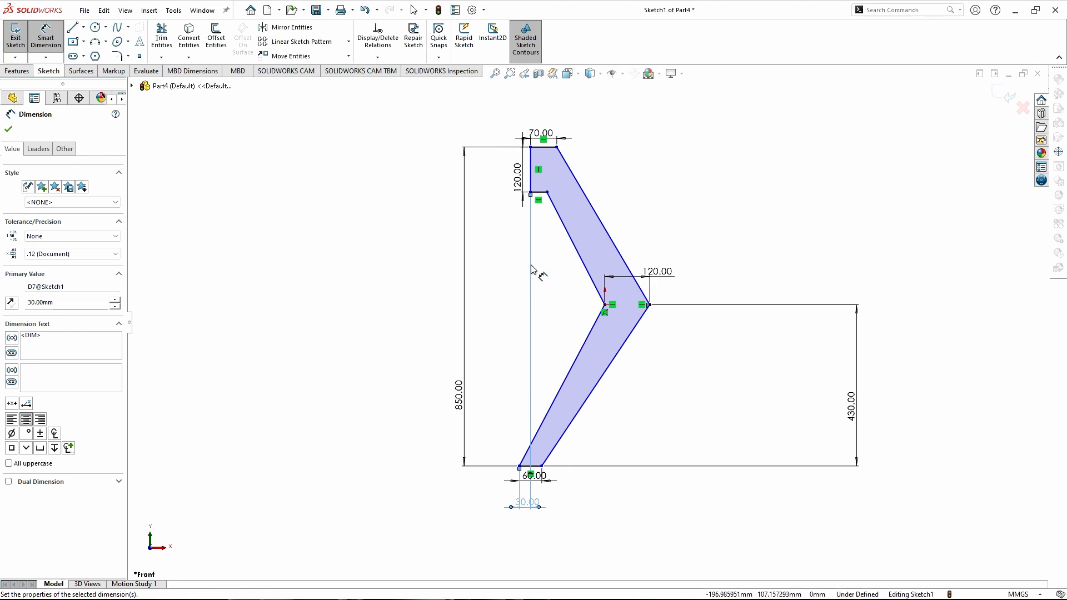
drag(525, 502, 524, 279)
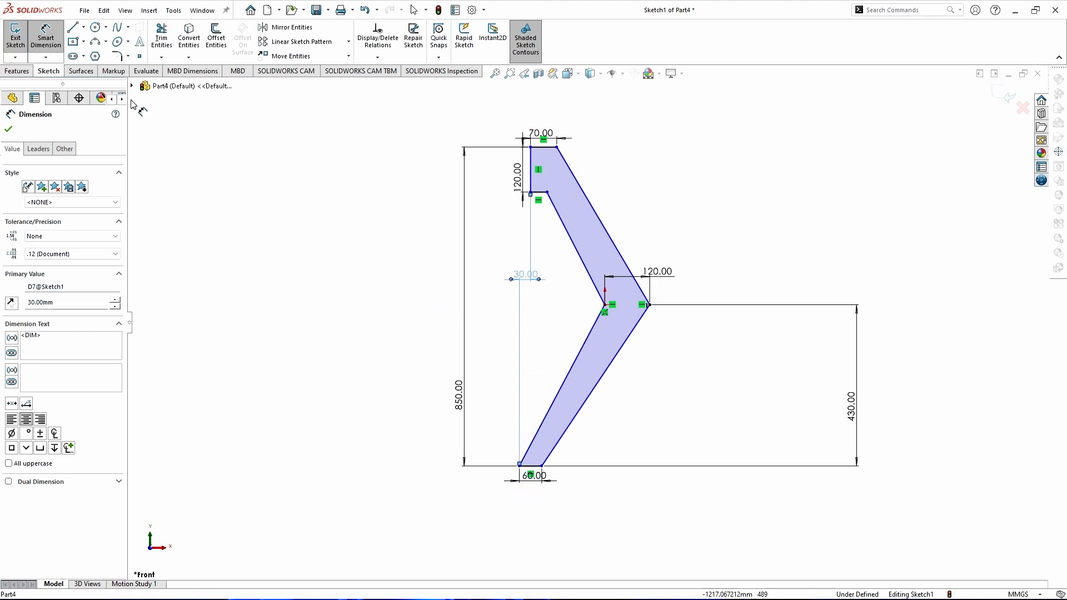
- Draw a horizontal centerline about 523 mm long through both bend vertices, continued by a downward-sloping one about 447 mm long from its right end
click(83, 27)
click(94, 56)
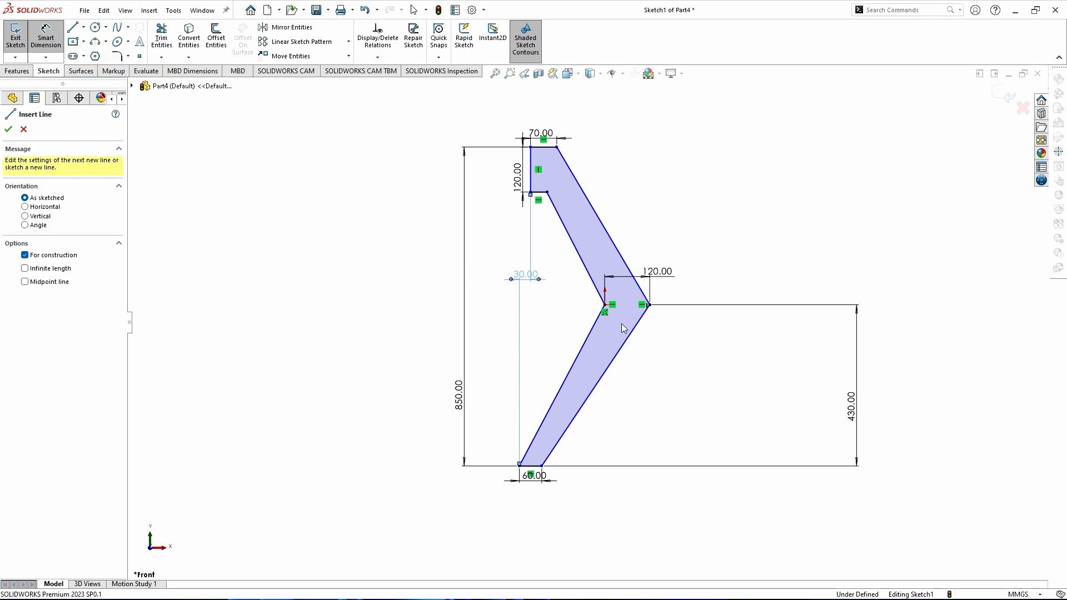
click(570, 305)
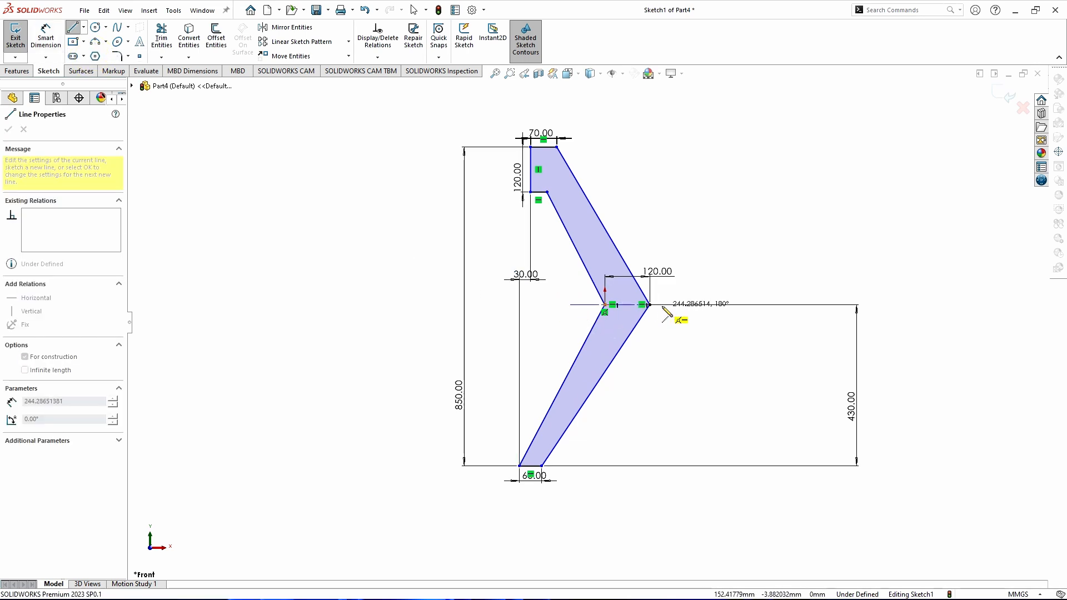
click(767, 305)
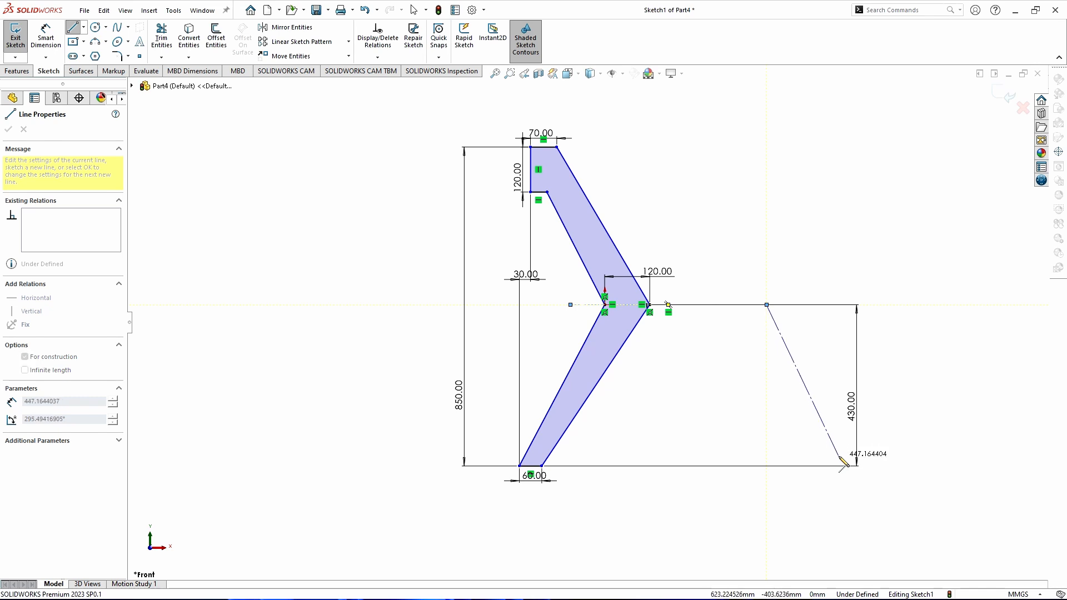
click(838, 456)
key(Escape)
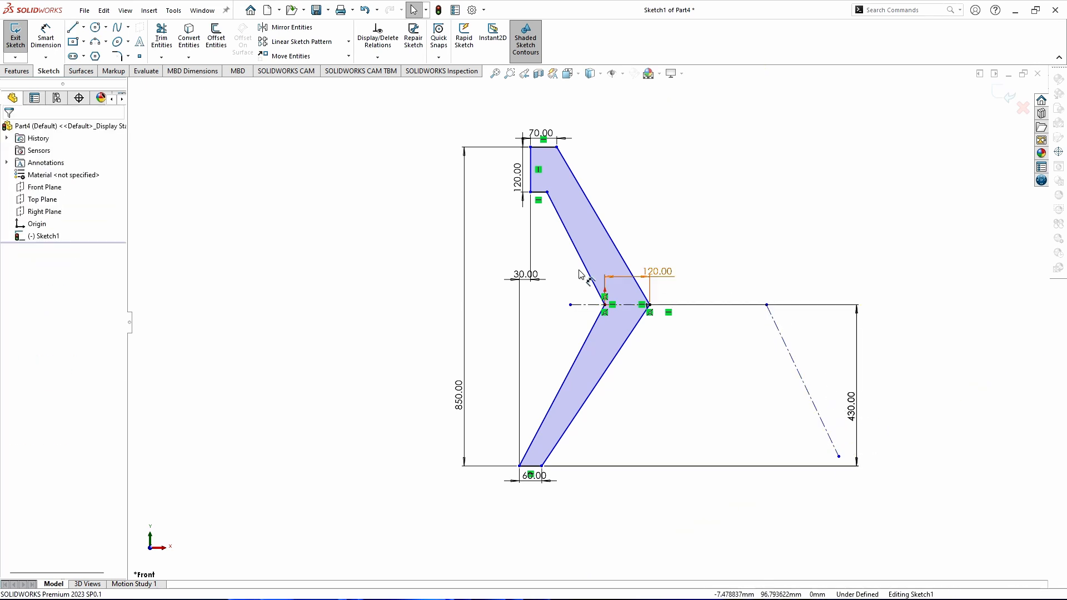
- Set the angle between the horizontal and sloping construction lines to 105°
click(51, 39)
click(745, 304)
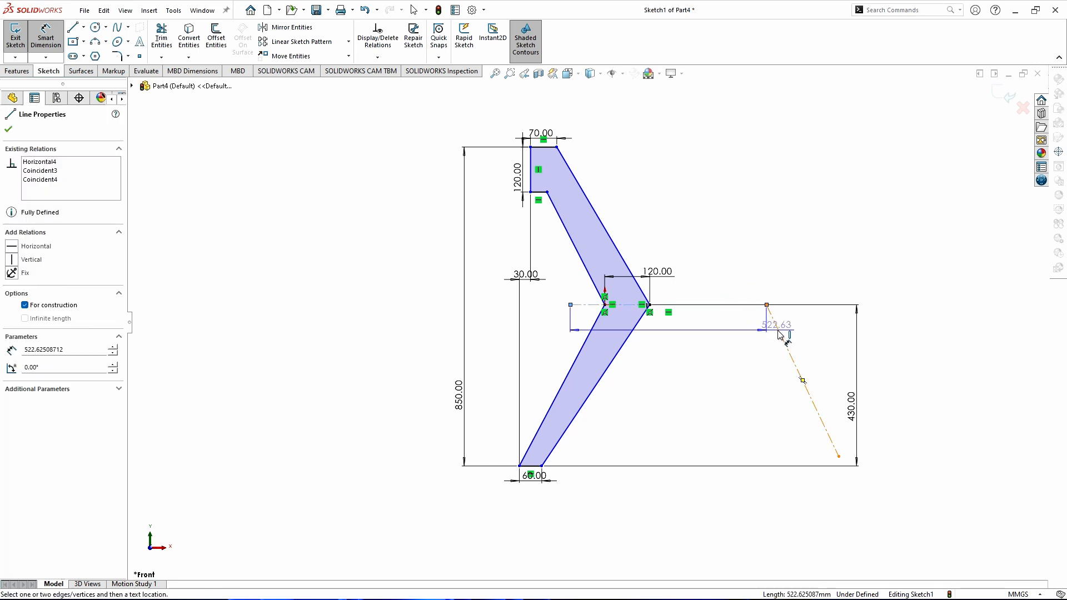
click(780, 335)
click(755, 343)
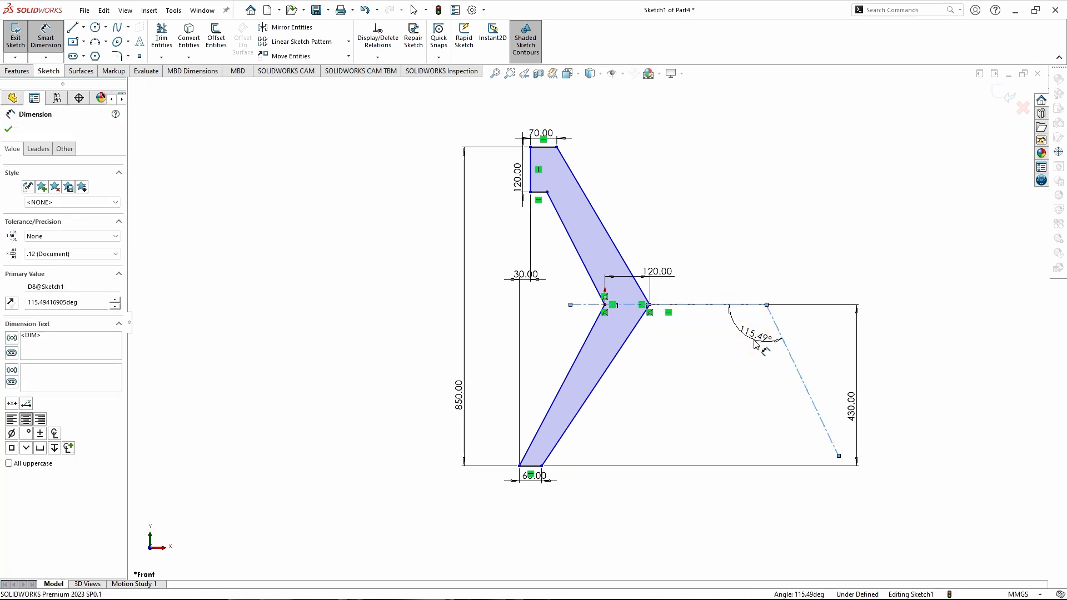
text(105)
key(Return)
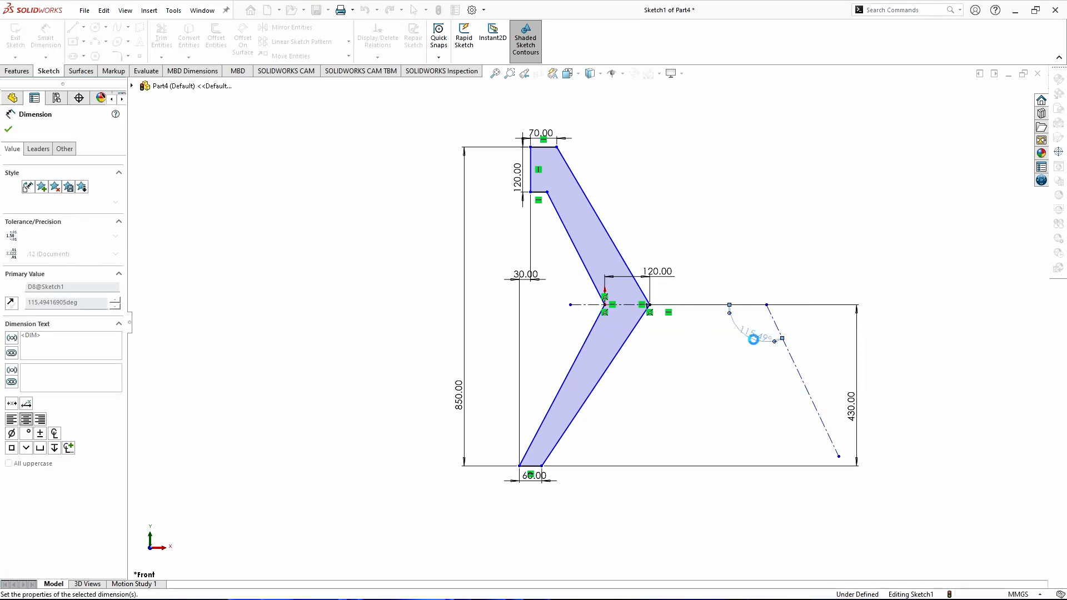
- Set the horizontal distance from the top block's lower-left corner to the horizontal construction line's left end to 40 mm
click(530, 192)
click(571, 306)
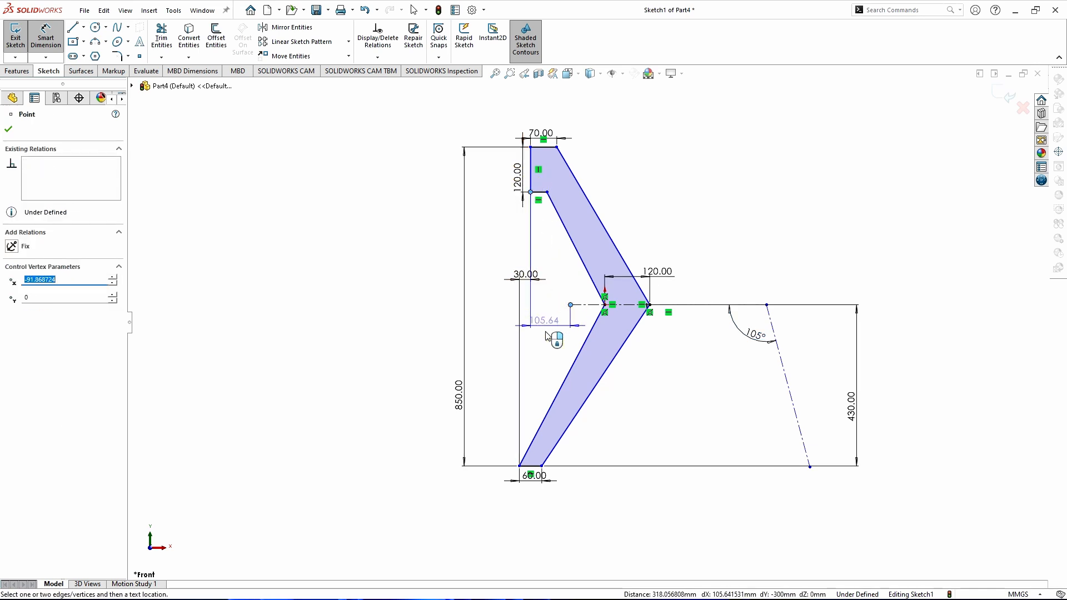
click(550, 330)
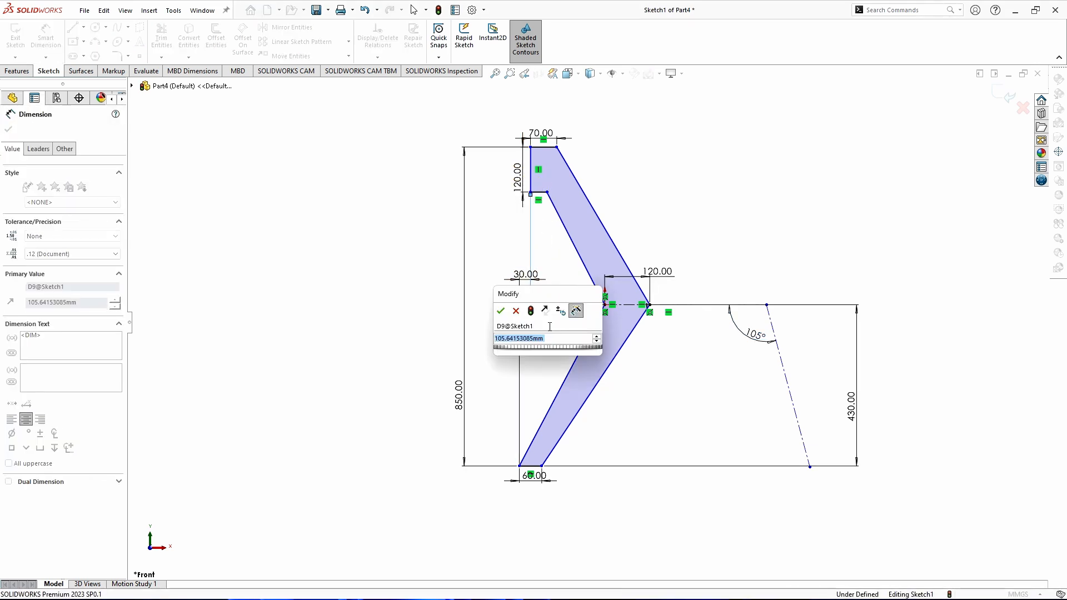
text(40)
key(Return)
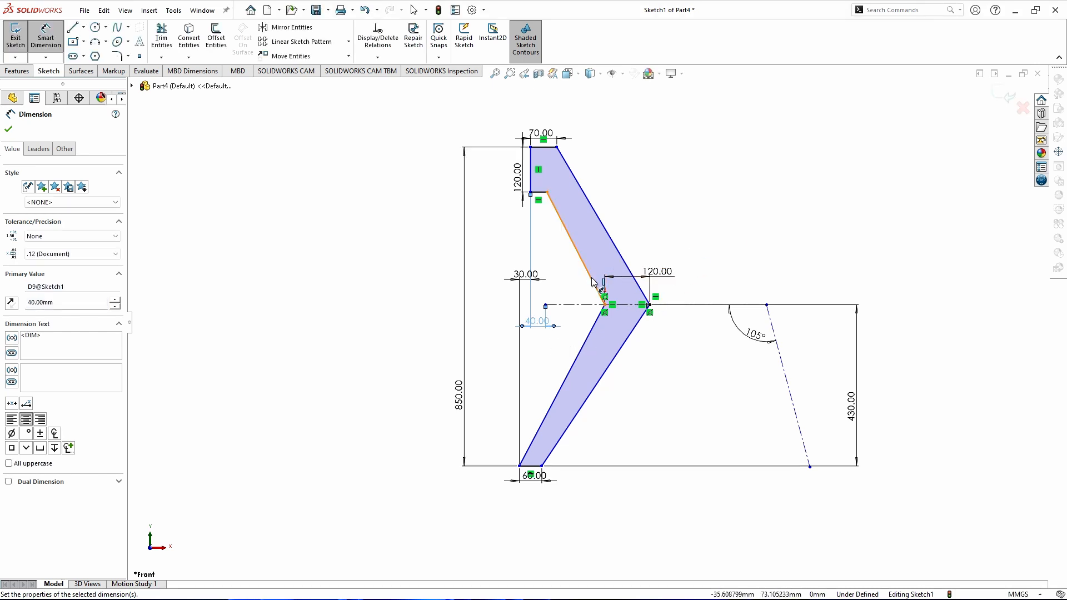
- Set the angle between the upper inner slanted edge and the horizontal construction line to 70°
click(588, 300)
click(581, 305)
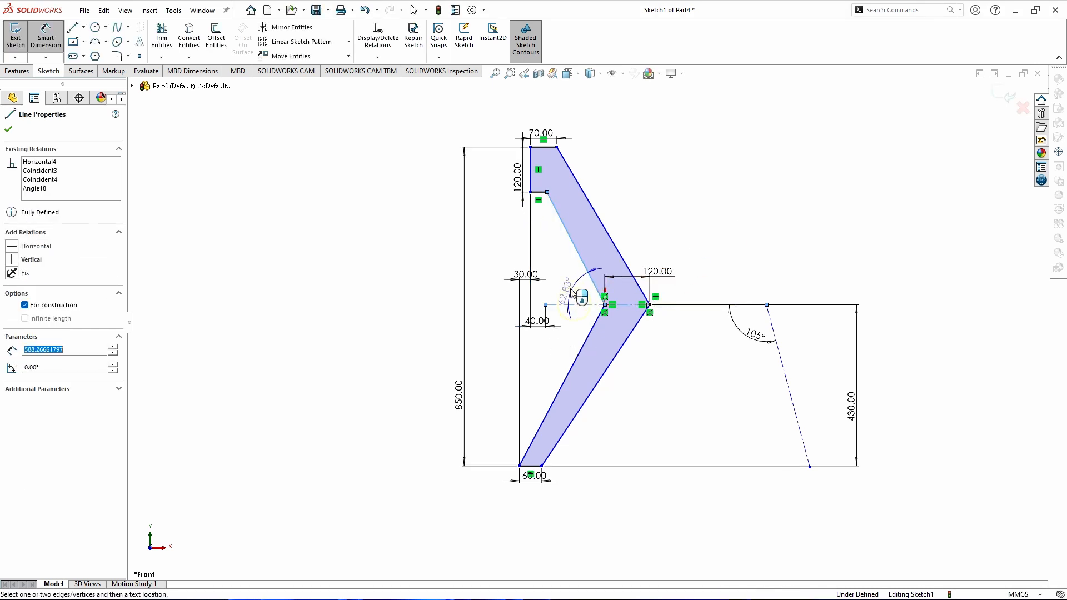
click(574, 289)
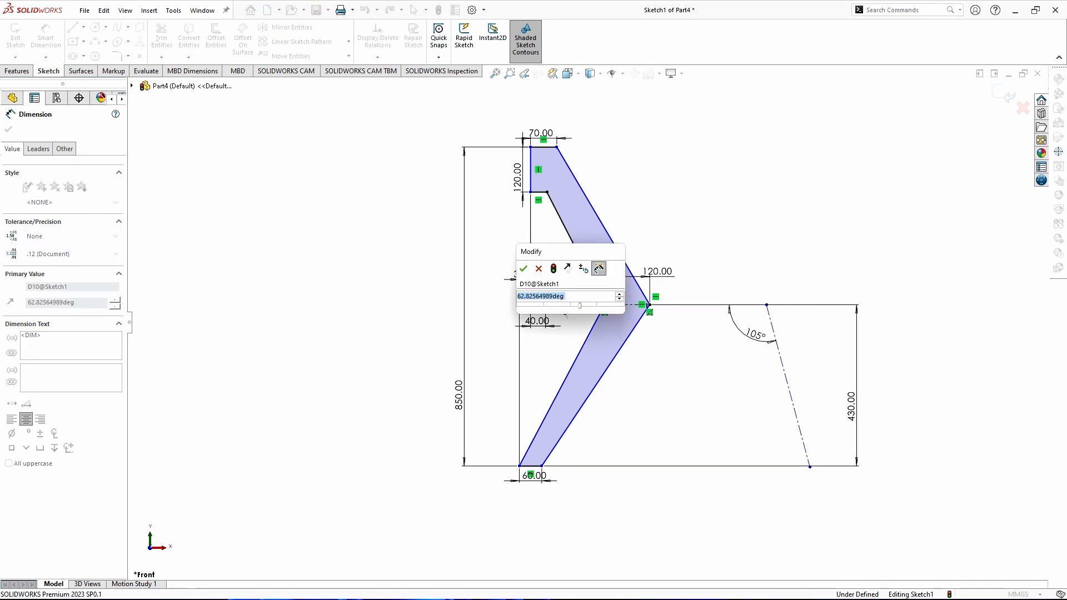
text(70)
key(Return)
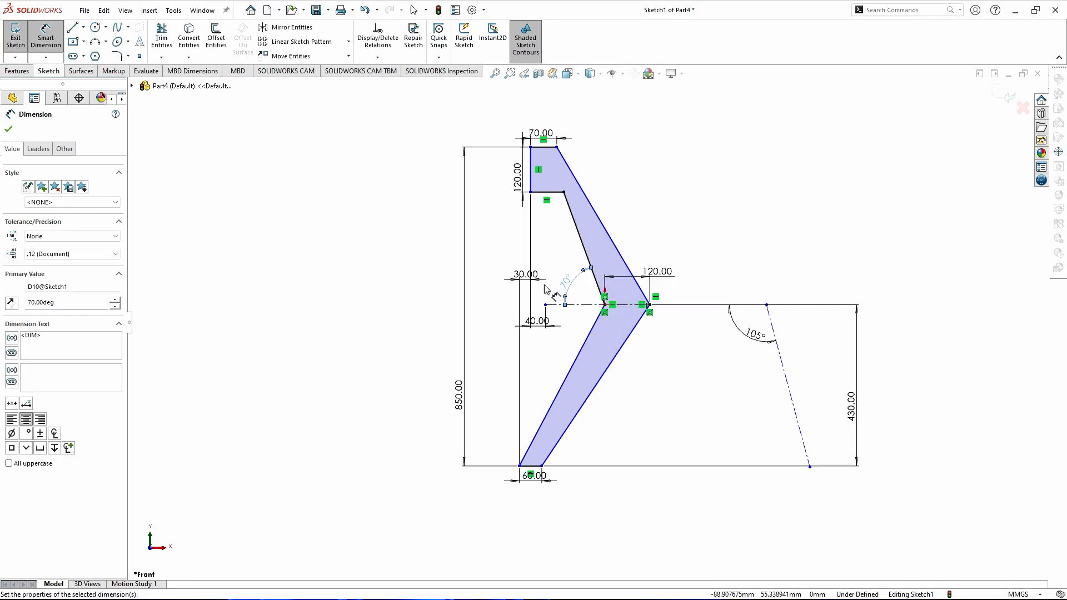
- Set the angle between the horizontal construction line and the lower inner slanted edge to 65°
click(579, 305)
click(588, 334)
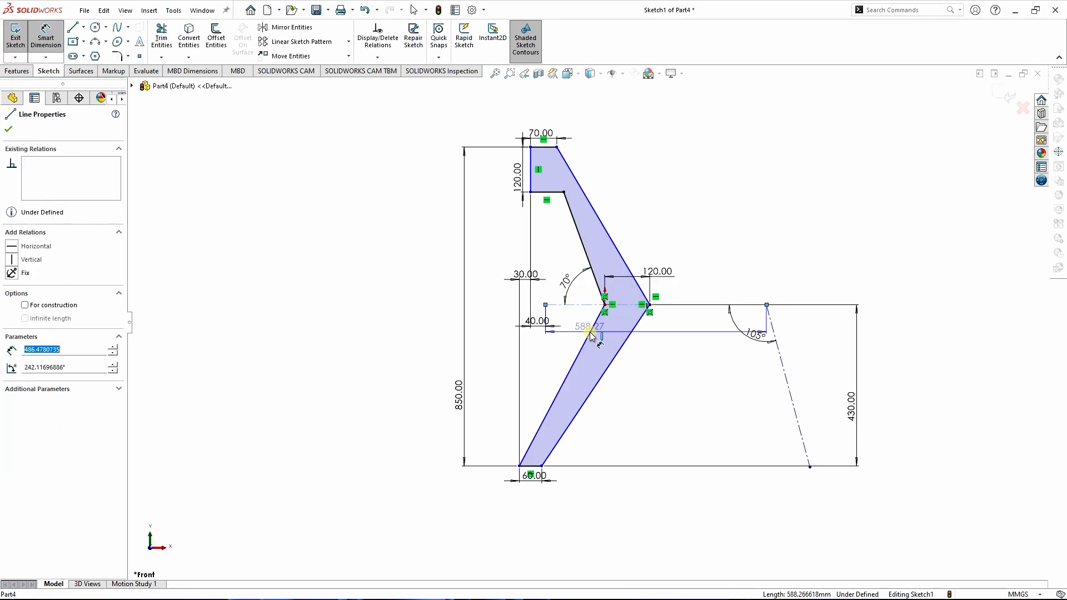
click(582, 331)
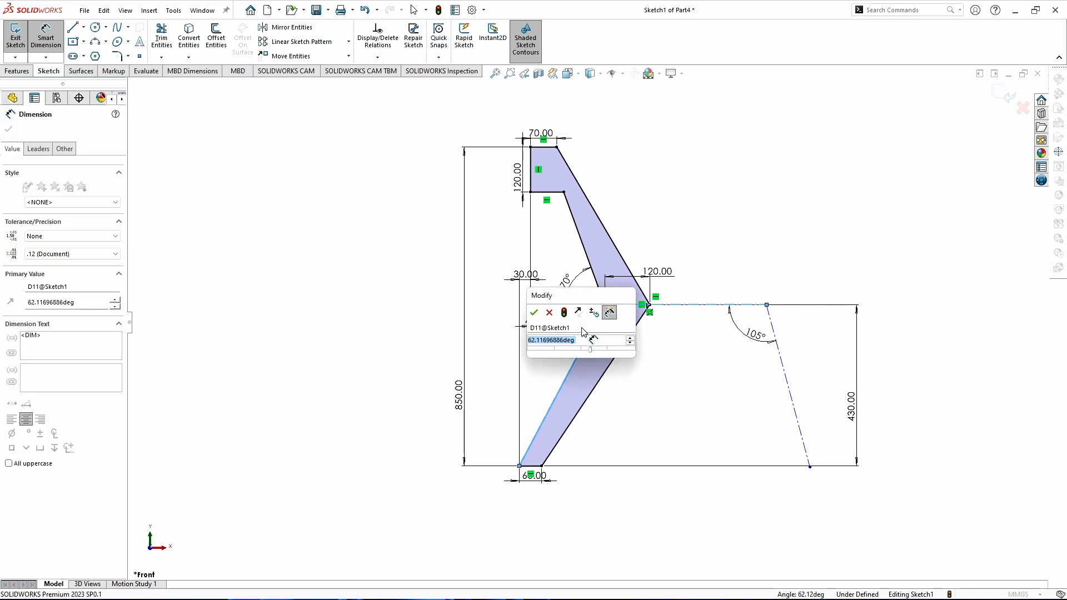
text(65)
key(Return)
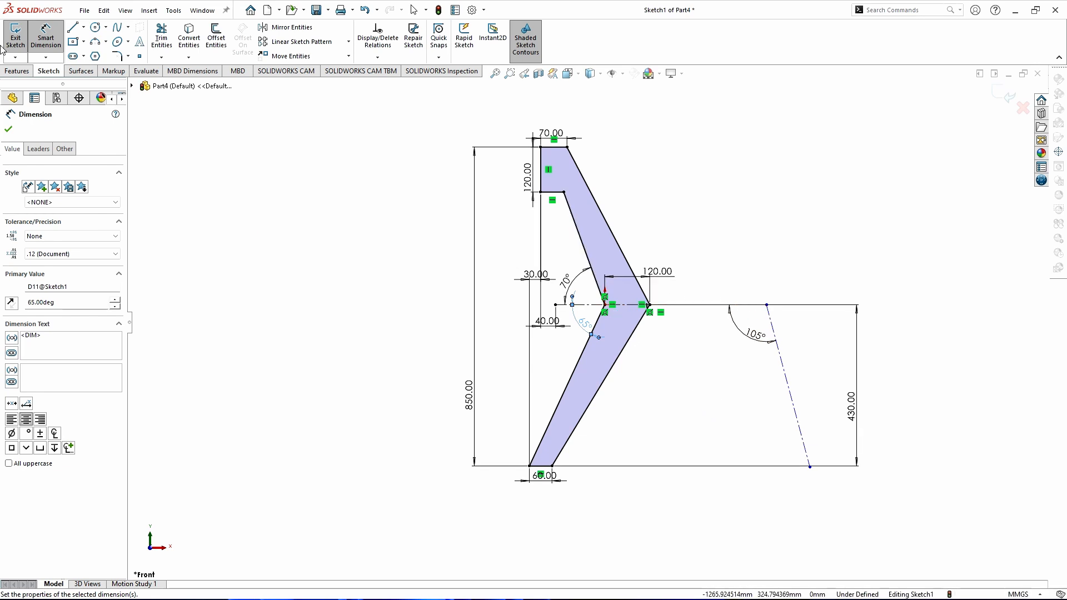
- Move the sloping construction line's lower endpoint up and inward to about X 465 mm, Y -310 mm
click(810, 467)
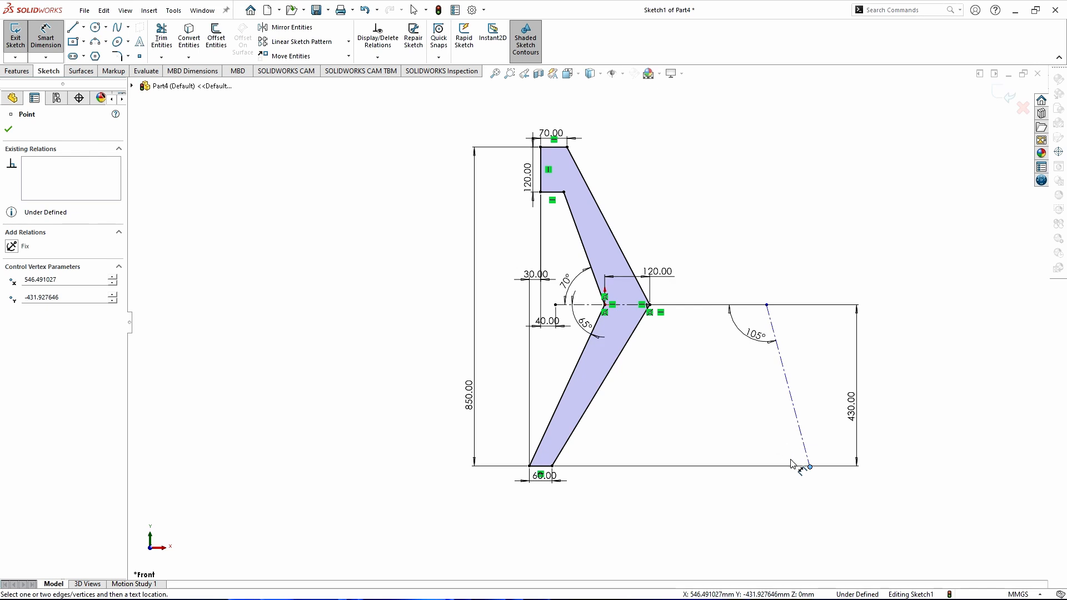
key(Escape)
key(Escape)
drag(810, 467, 779, 420)
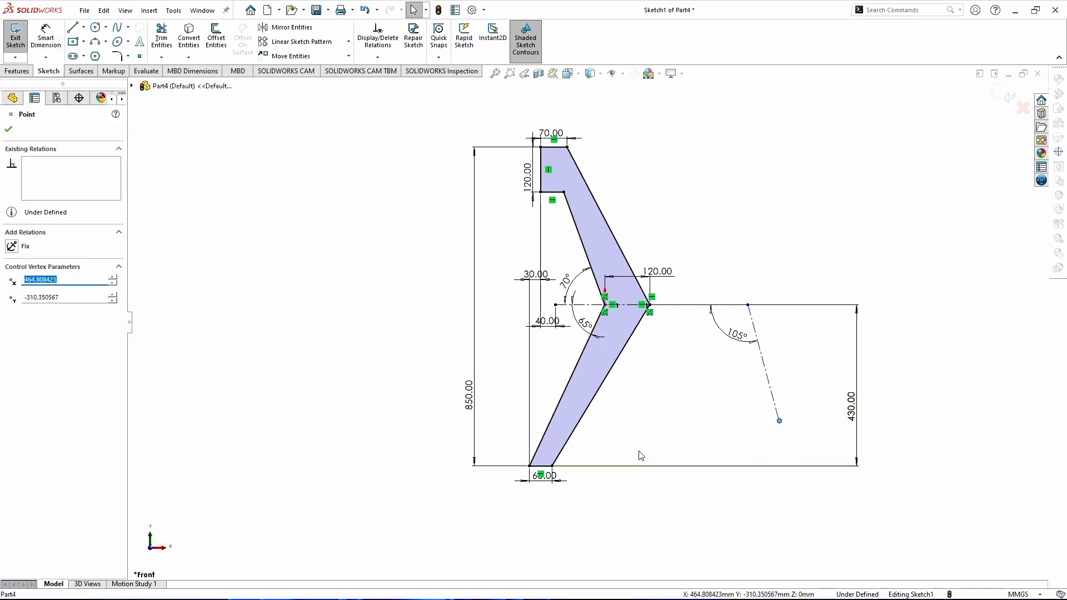
key(Escape)
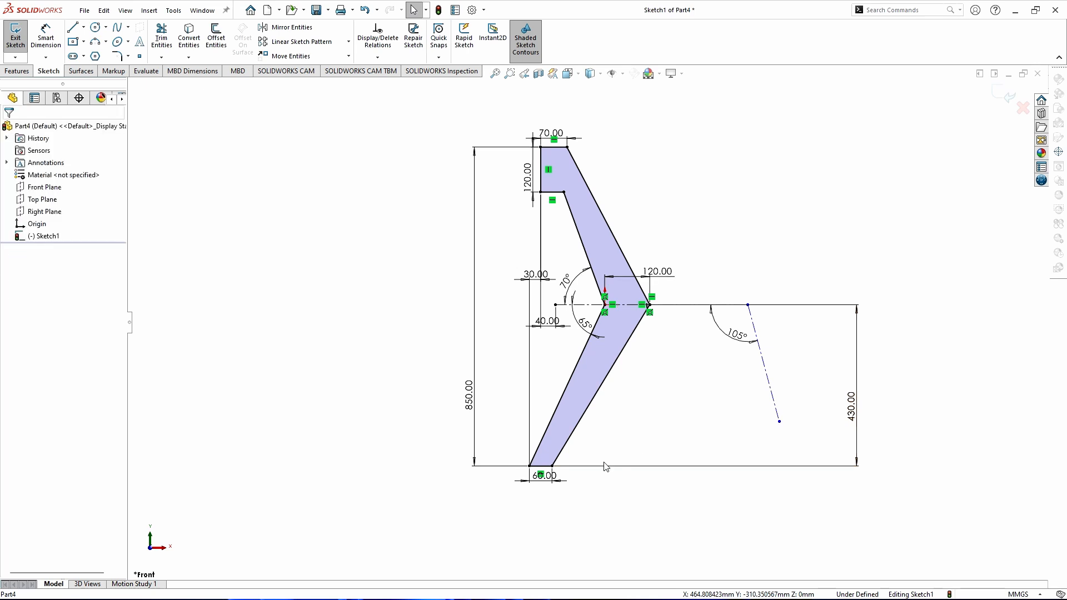
- Add a horizontal relation between the bottom edge's right corner and the sloping construction line's lower endpoint
click(625, 424)
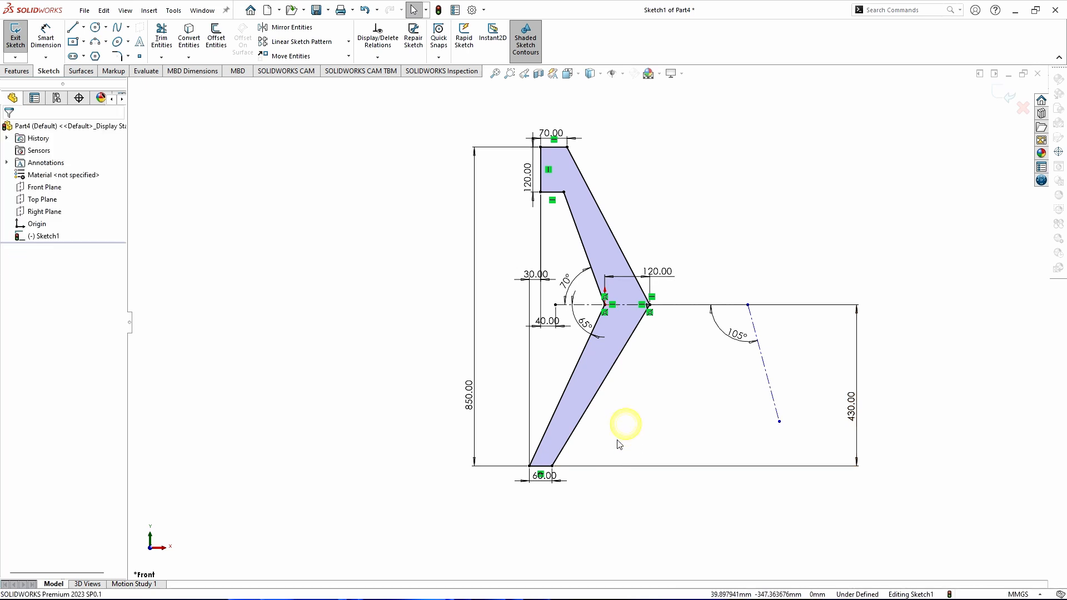
click(552, 467)
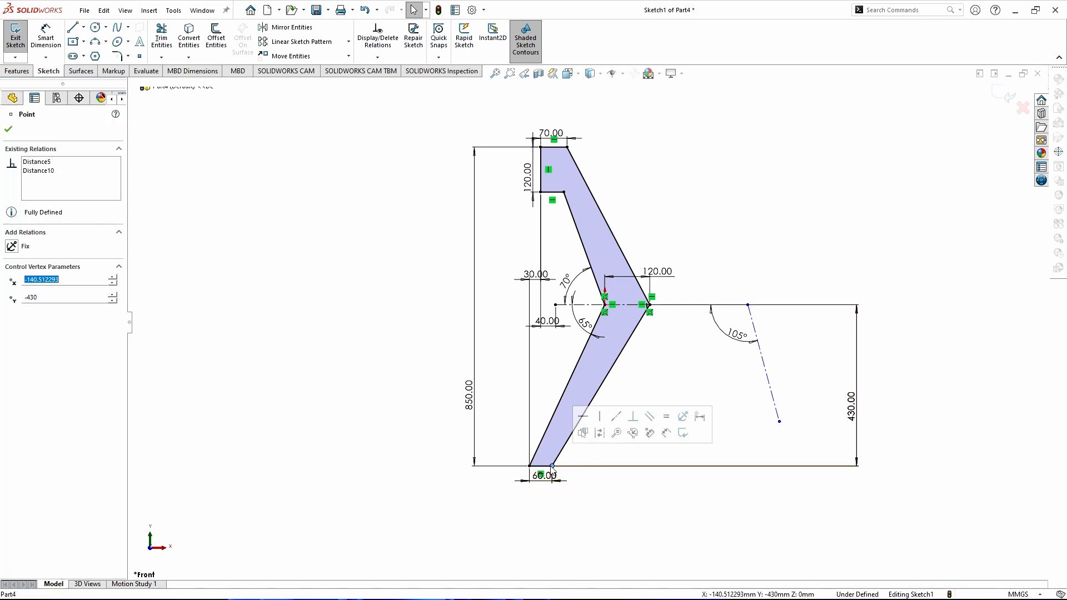
ctrl+click(779, 421)
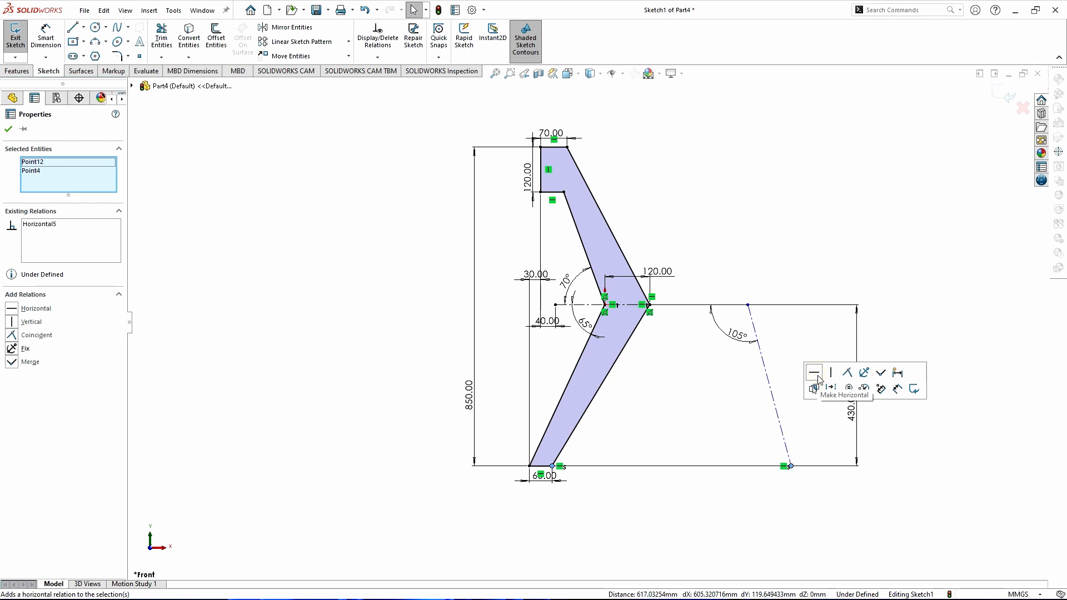
click(8, 129)
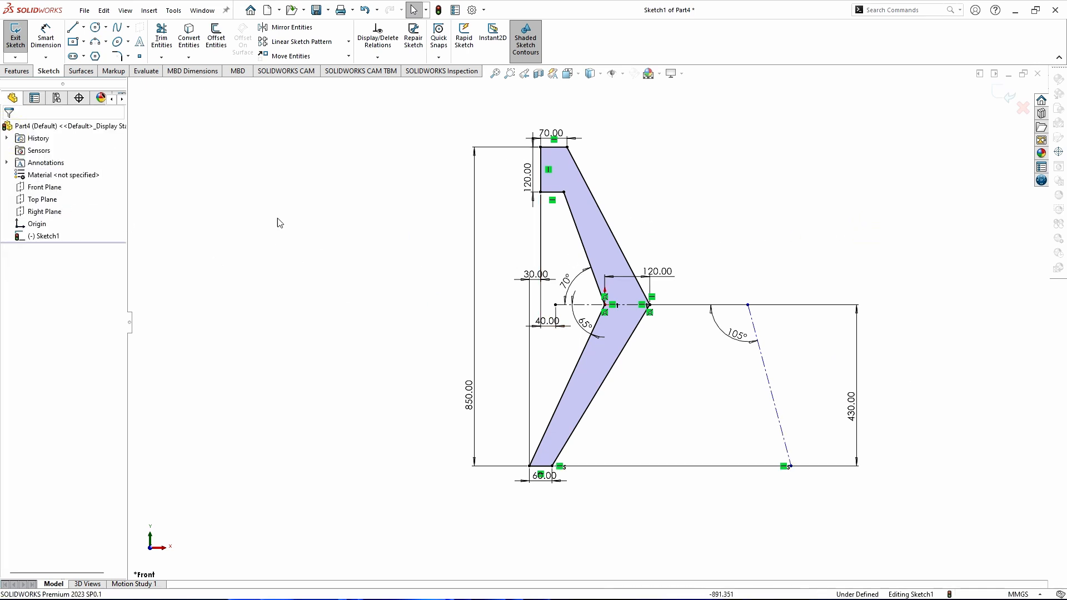
- Set the length of the horizontal construction line to 400 mm
key(f)
click(54, 37)
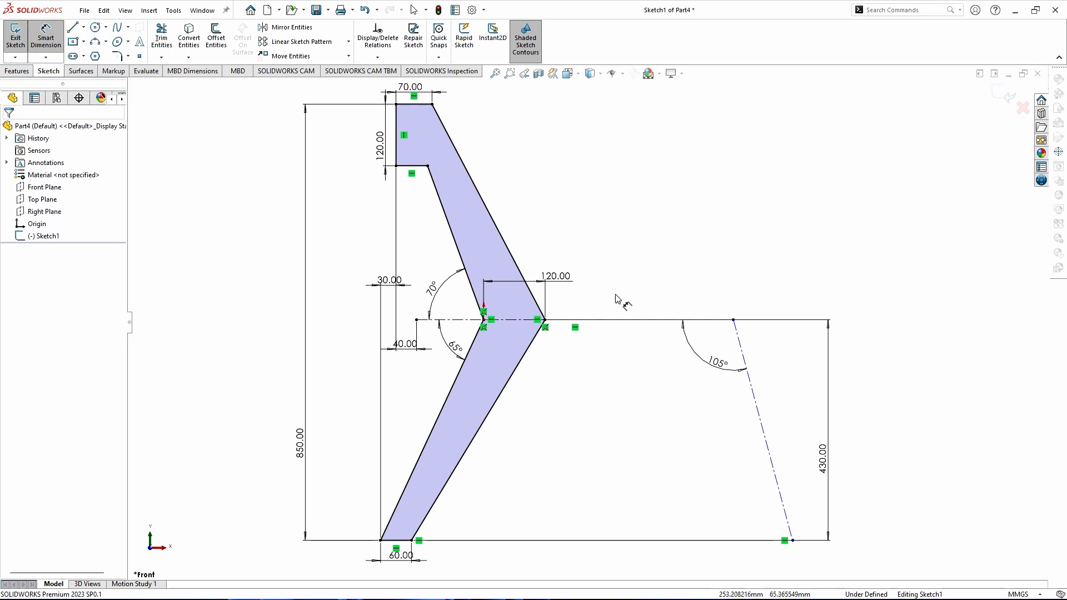
click(618, 321)
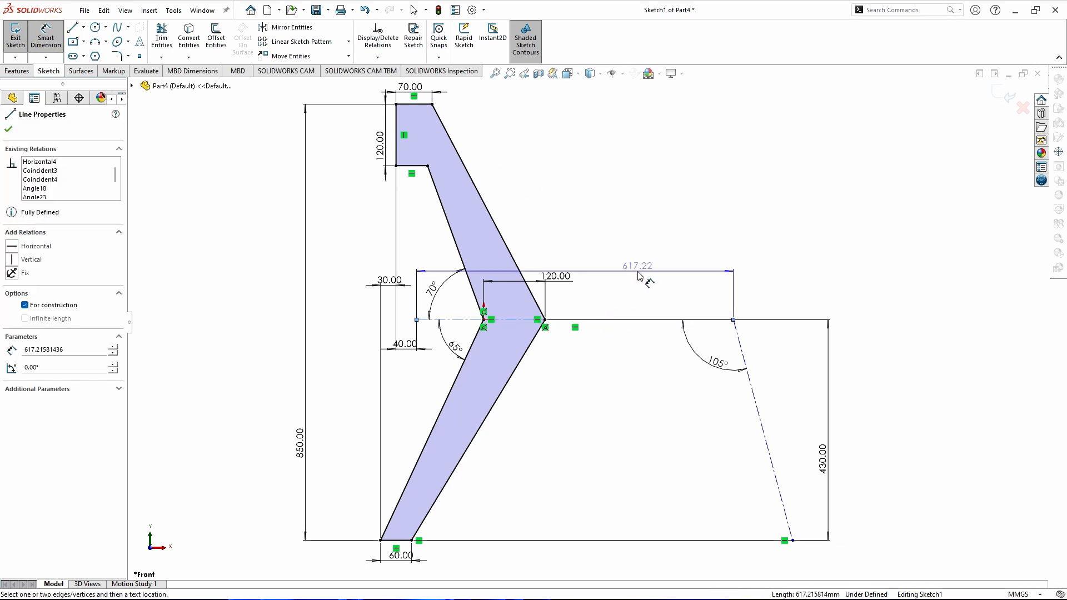
click(633, 269)
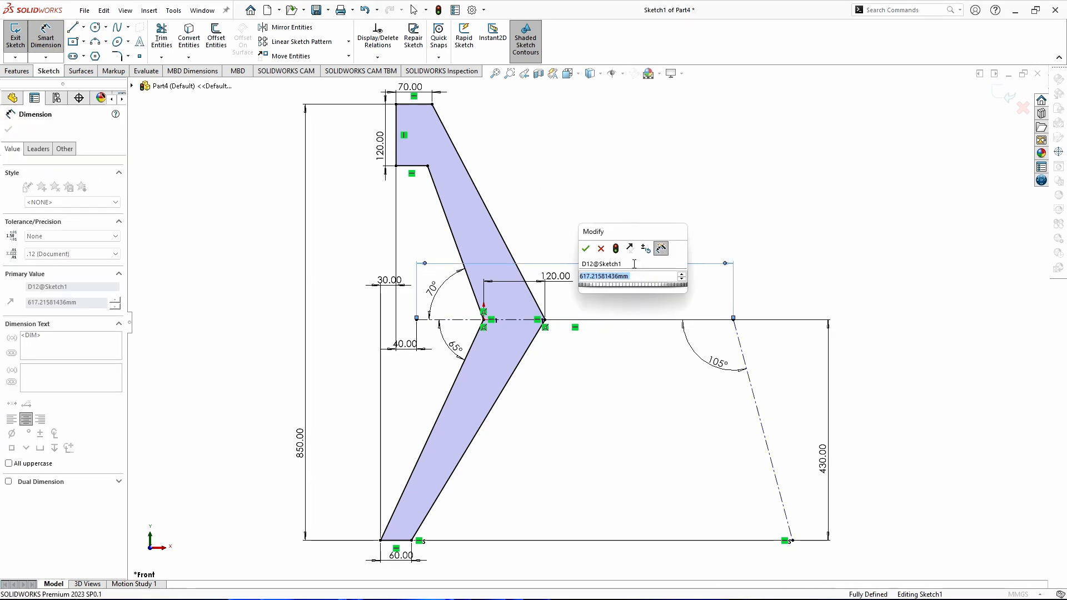
text(400)
key(Return)
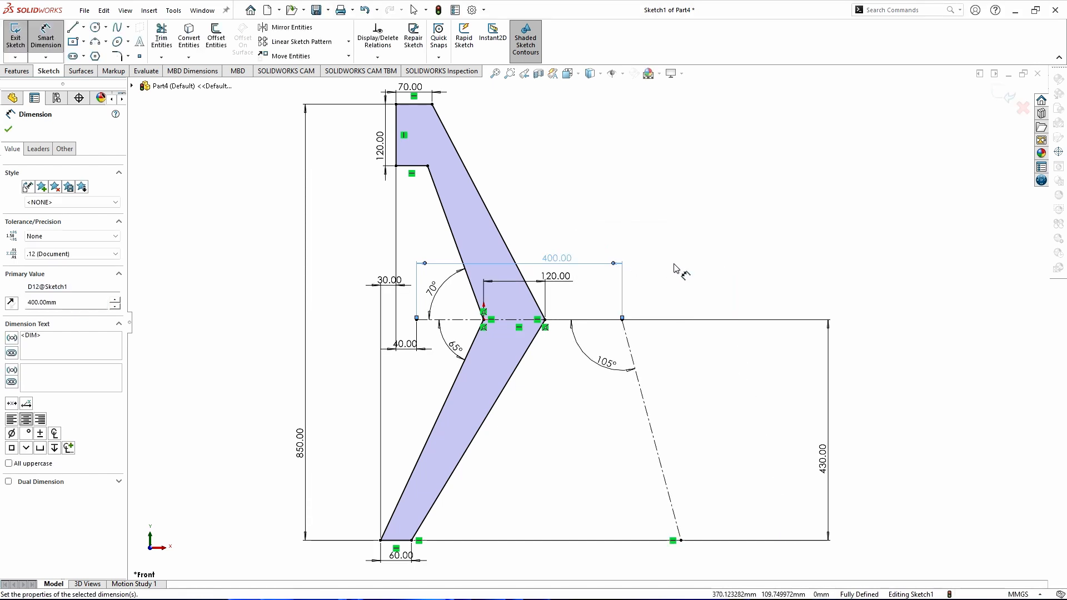
scroll(673, 269, up, 4)
scroll(658, 317, down, 4)
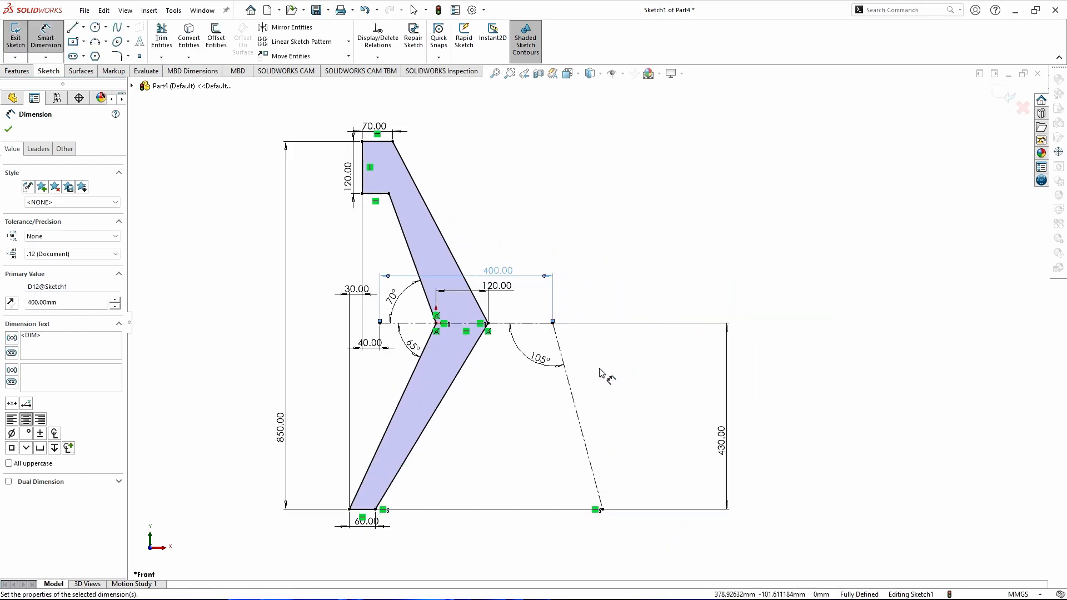
- Finish dimensioning and extrude the closed bent profile from the Mid Plane to a total depth of 450 mm
scroll(582, 392, up, 3)
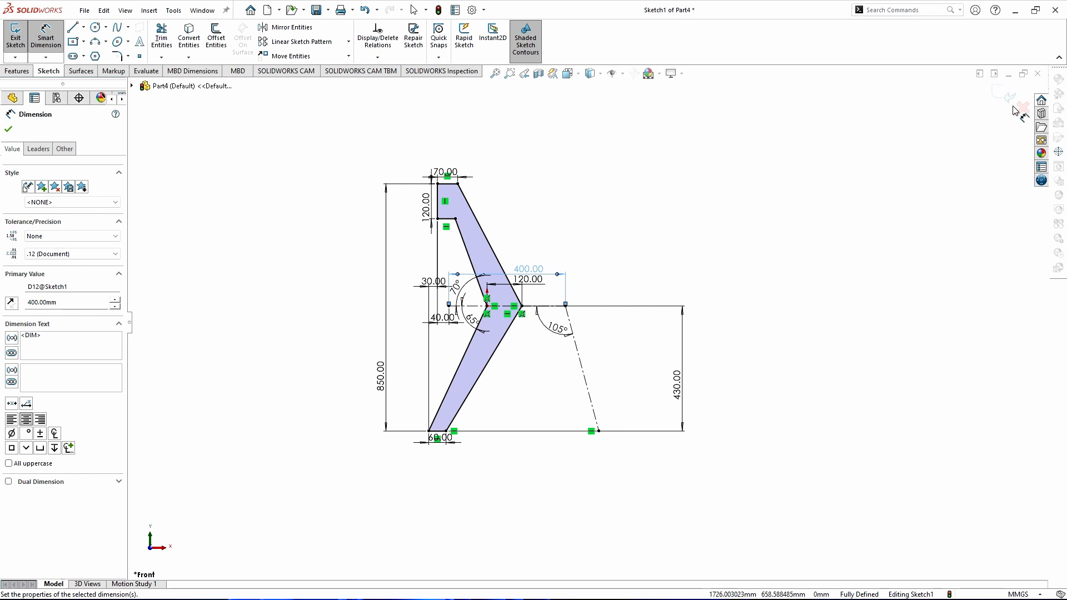
click(12, 131)
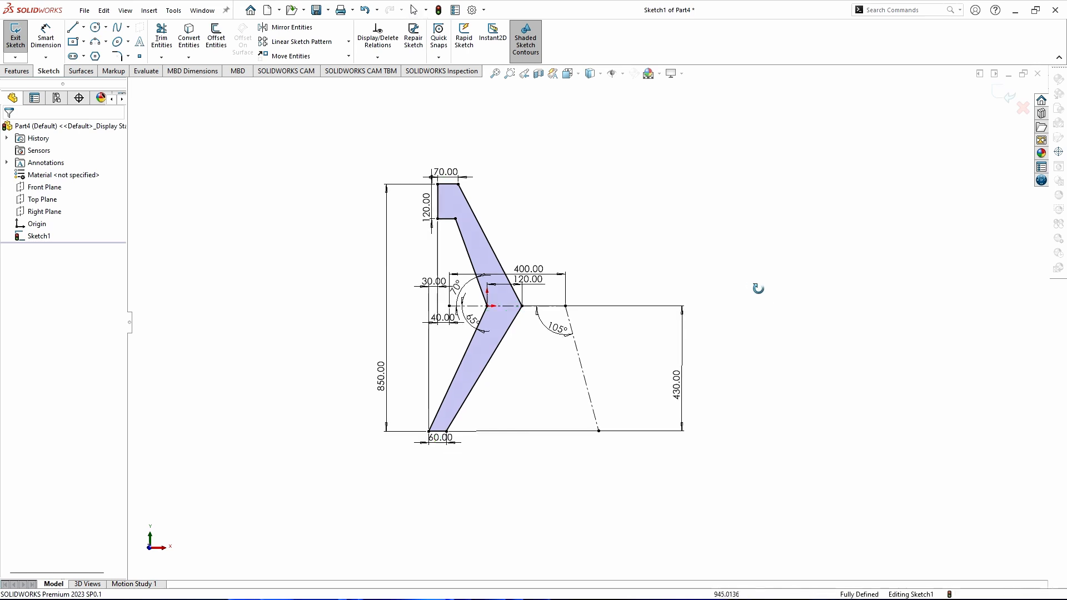
middle_drag(758, 288, 714, 369)
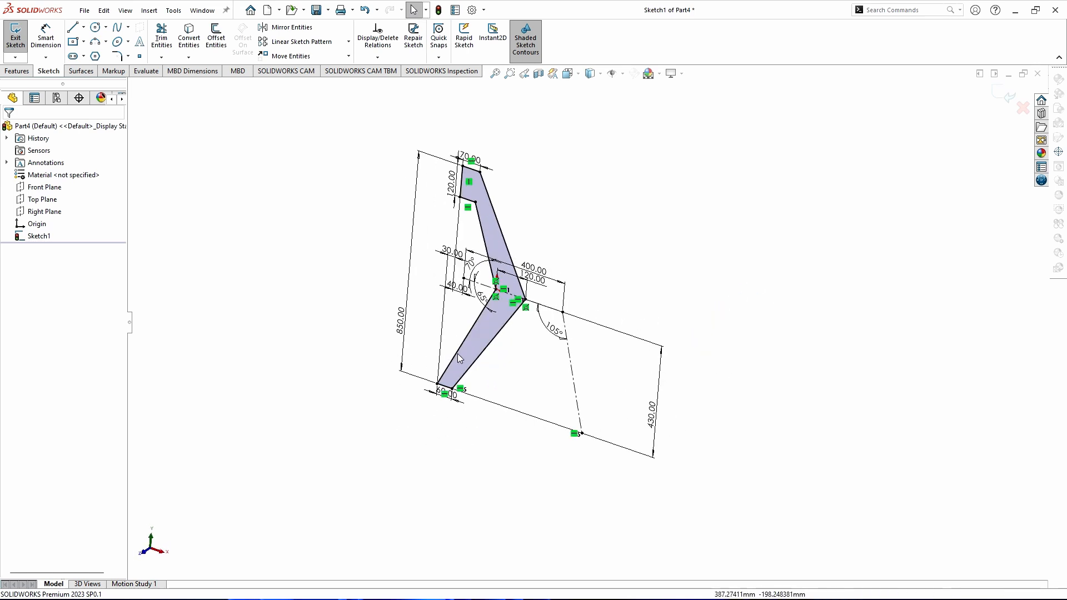
click(16, 72)
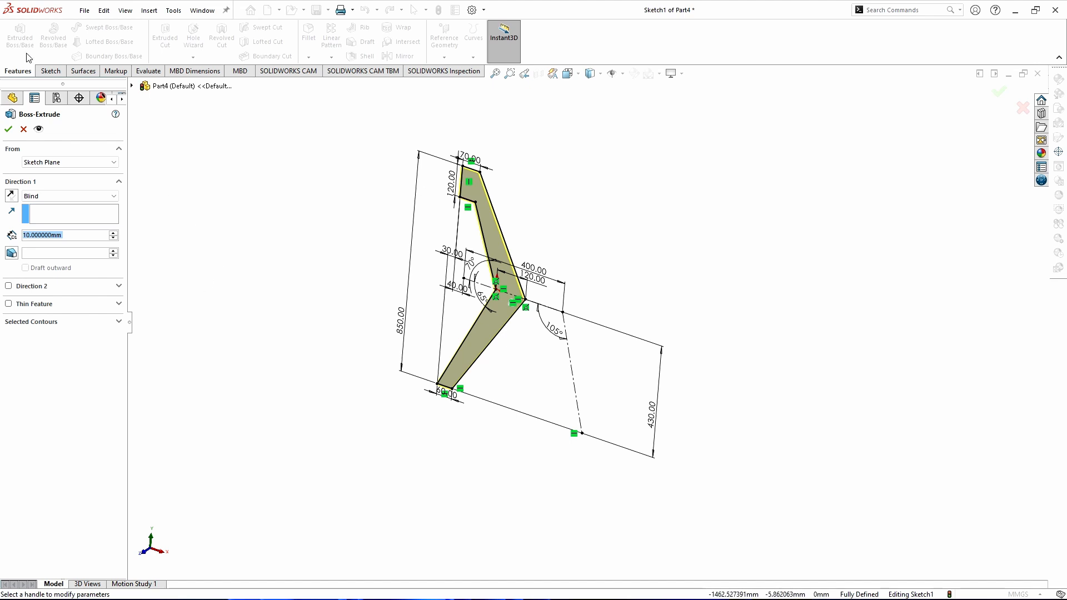
click(72, 201)
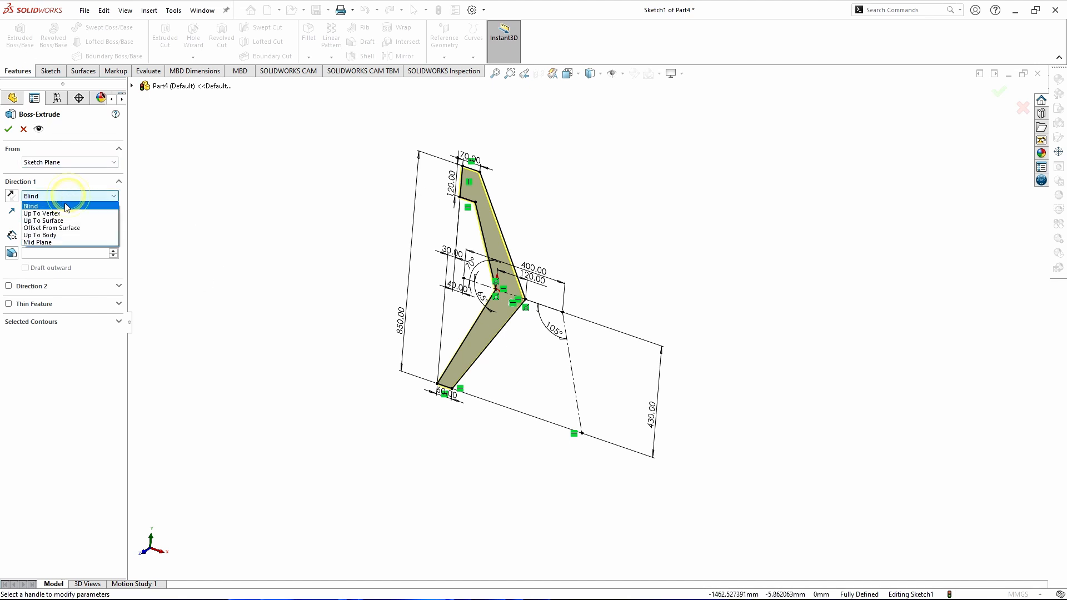
click(67, 244)
text(450)
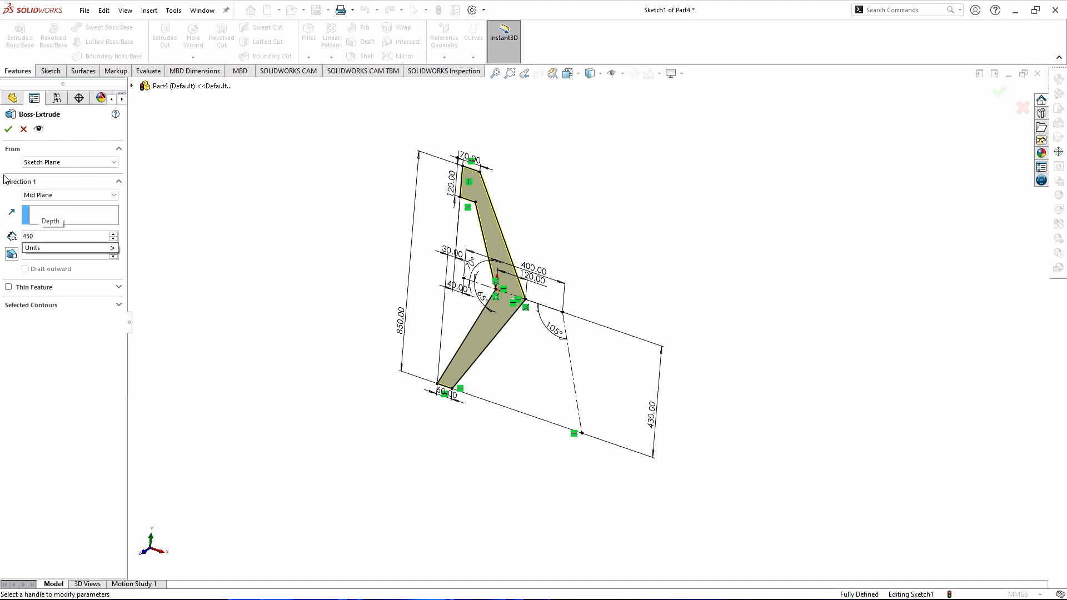
click(9, 131)
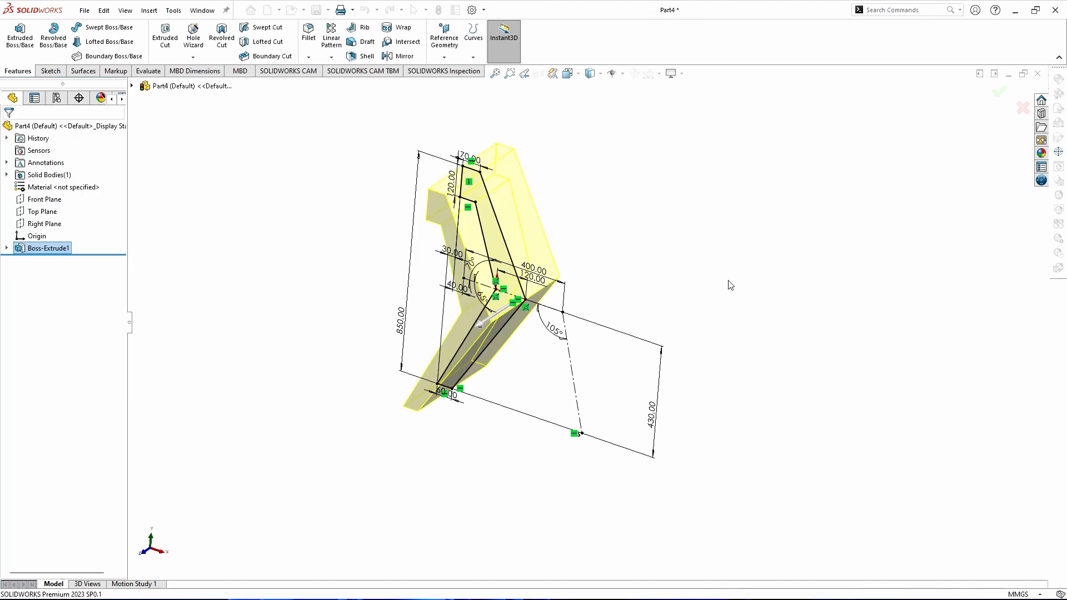
click(710, 286)
- Start a fillet with Curvature Continuous profile and 50 mm radius on the two upright front edges of the upper block
mouse_move(709, 285)
middle_down()
mouse_move(718, 266)
mouse_move(741, 319)
mouse_move(706, 229)
mouse_move(735, 305)
mouse_move(752, 305)
mouse_move(751, 251)
mouse_move(728, 255)
mouse_move(747, 183)
middle_up()
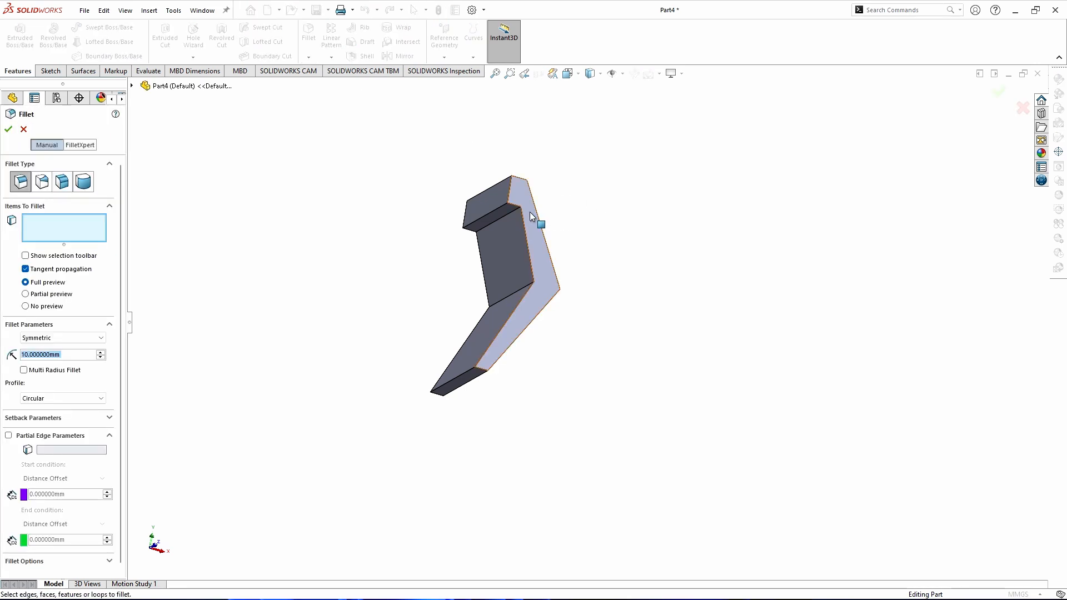
scroll(530, 212, down, 2)
scroll(531, 212, down, 2)
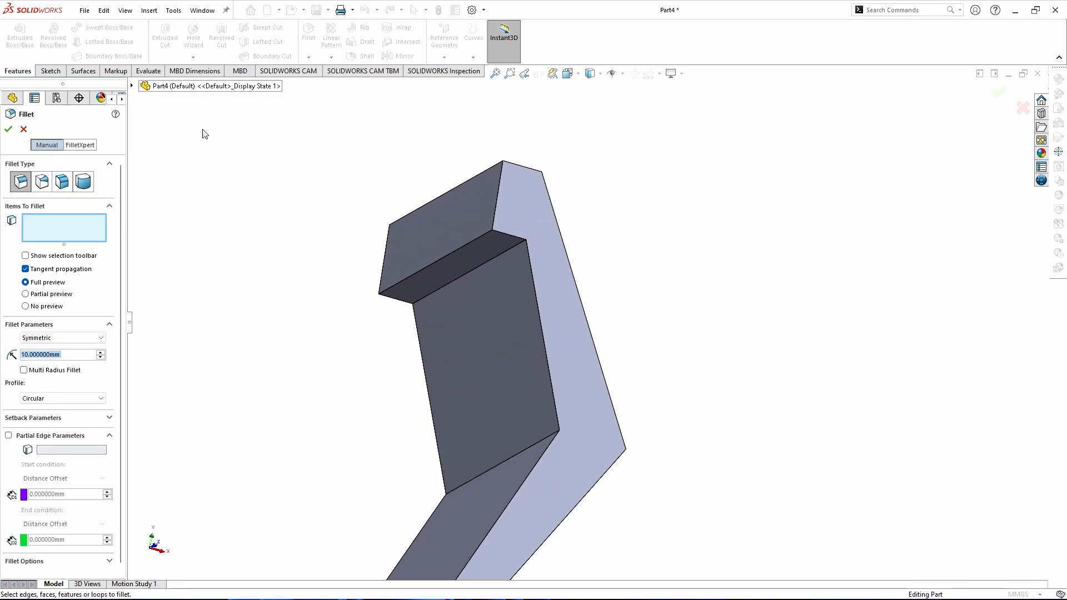
click(65, 399)
click(50, 432)
text(50)
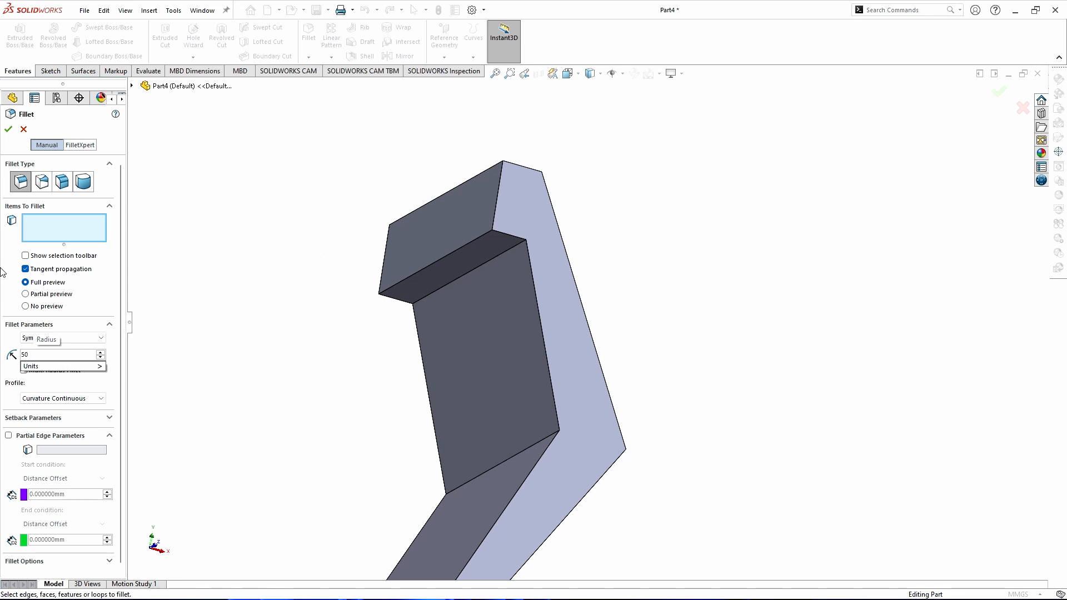
click(496, 198)
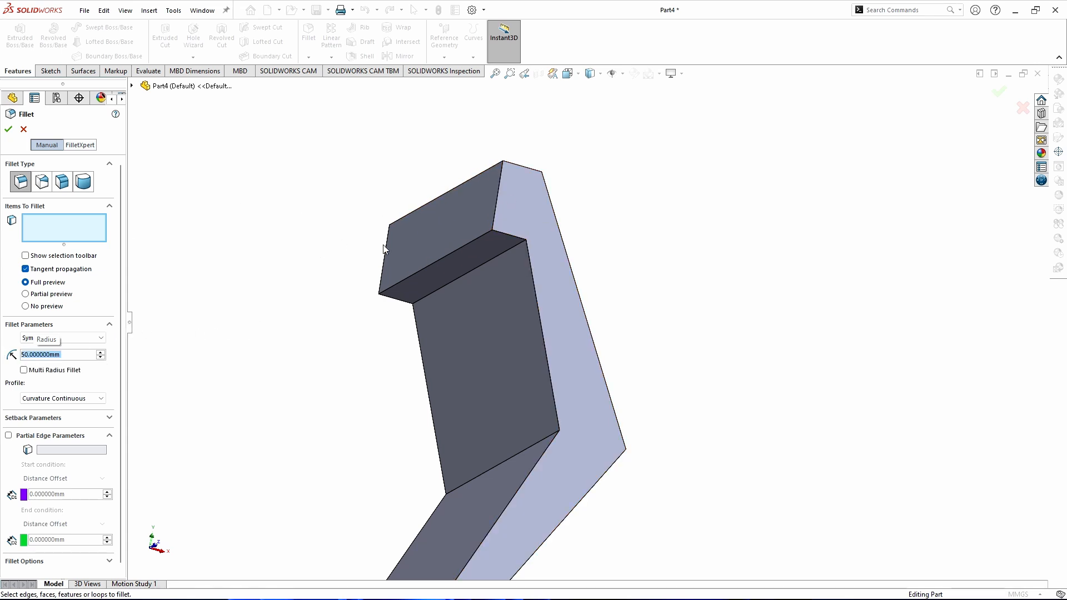
click(496, 207)
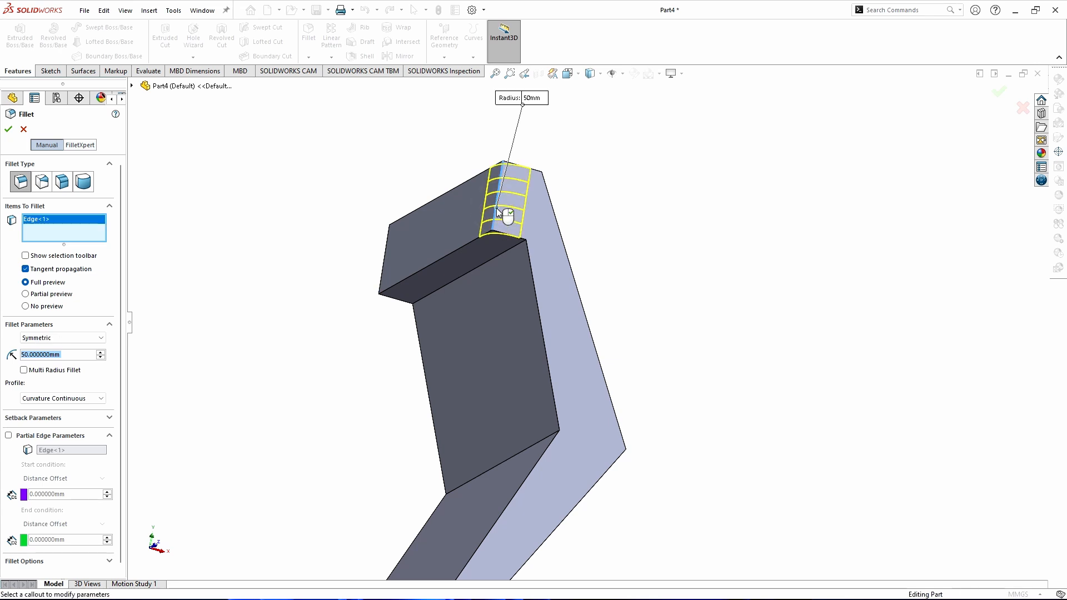
click(382, 269)
middle_drag(648, 231, 643, 317)
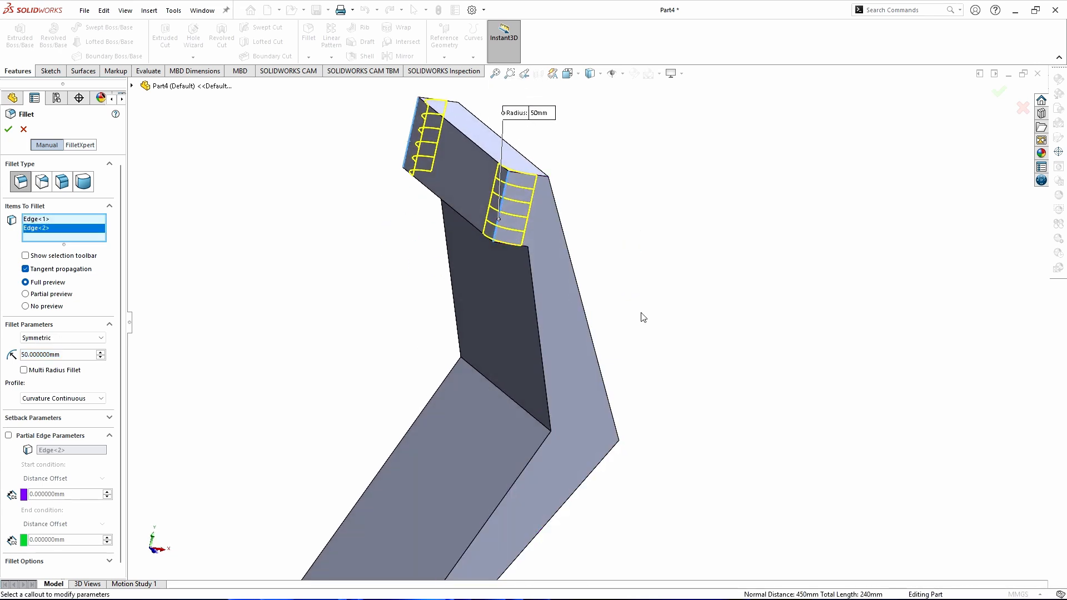
- Enable Multi Radius Fillet and add the inner bend edge to the fillet with an 80 mm radius
scroll(633, 277, up, 3)
scroll(633, 276, down, 3)
scroll(633, 266, up, 3)
mouse_move(633, 266)
middle_down()
mouse_move(630, 256)
mouse_move(641, 264)
middle_up()
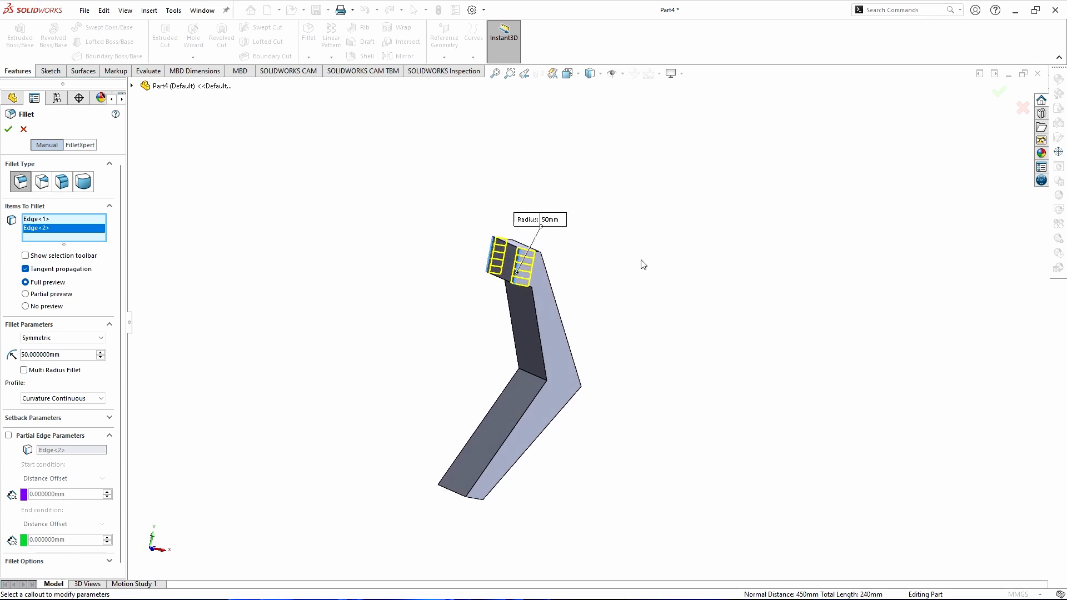
click(24, 371)
click(531, 375)
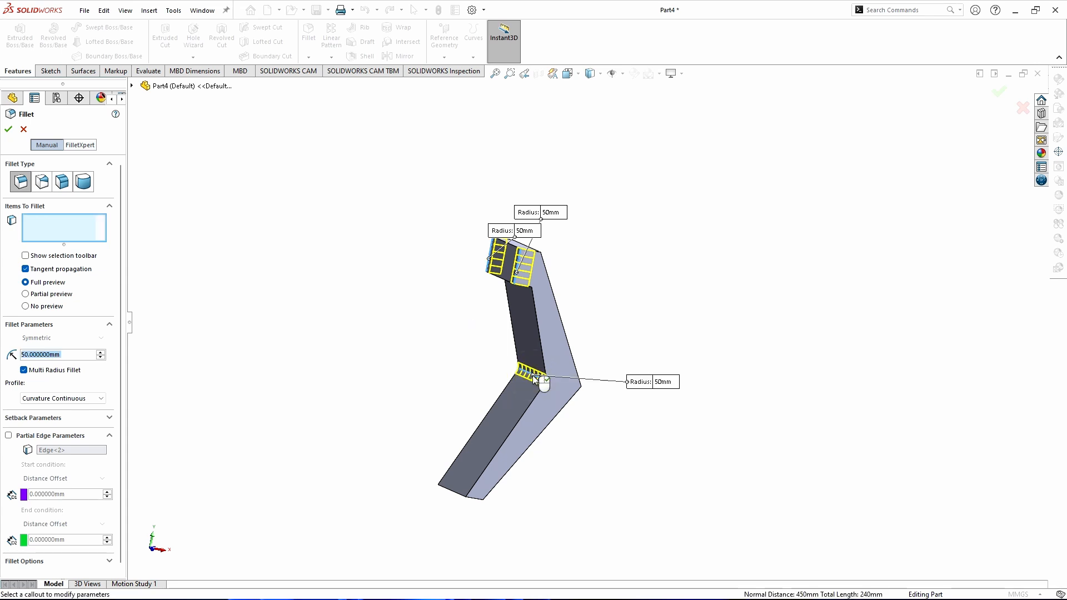
click(670, 382)
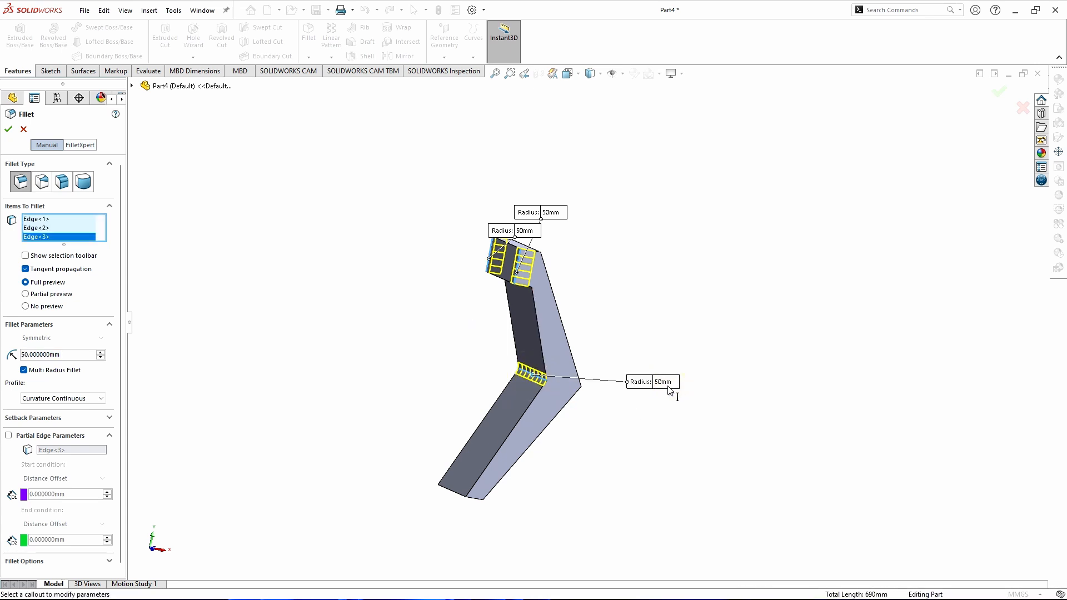
click(661, 381)
click(665, 381)
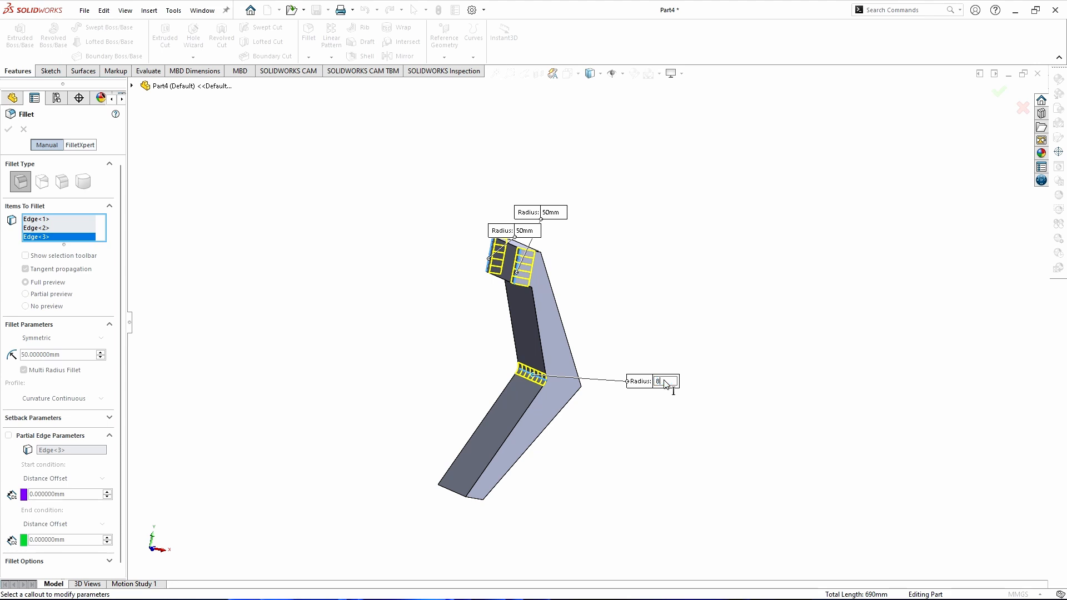
key(Return)
- Add the outer bend edge on the back of the body to the fillet with a 100 mm radius
middle_drag(790, 362, 746, 294)
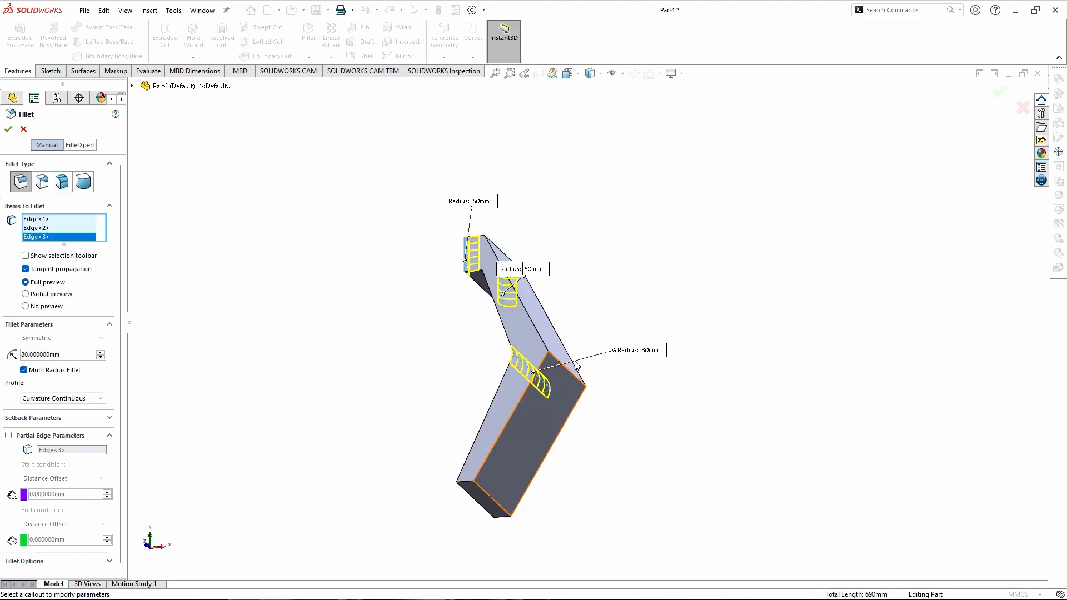
scroll(581, 388, down, 5)
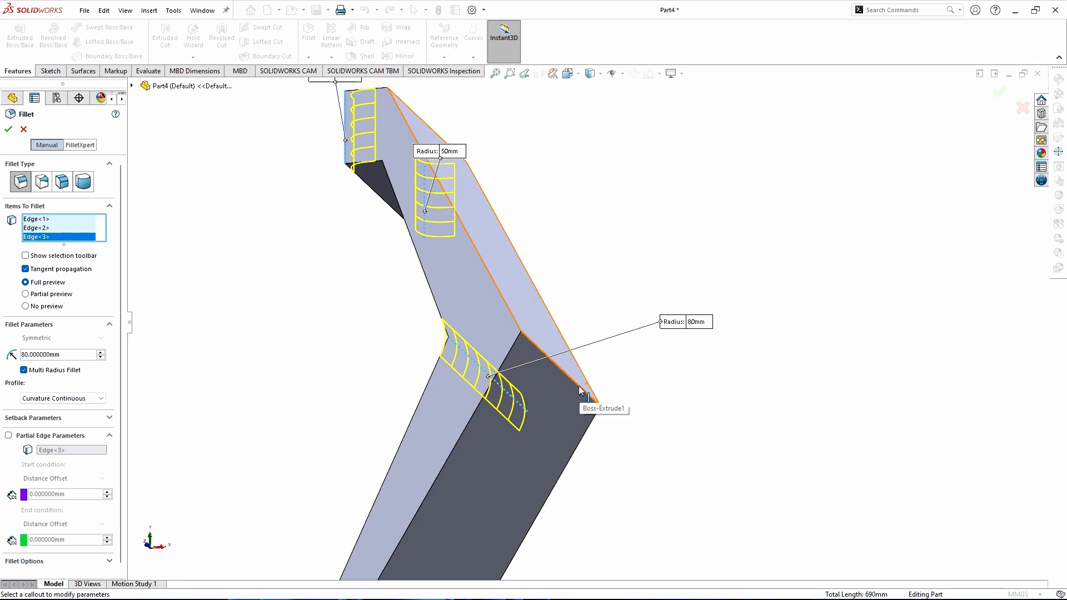
click(578, 390)
click(687, 396)
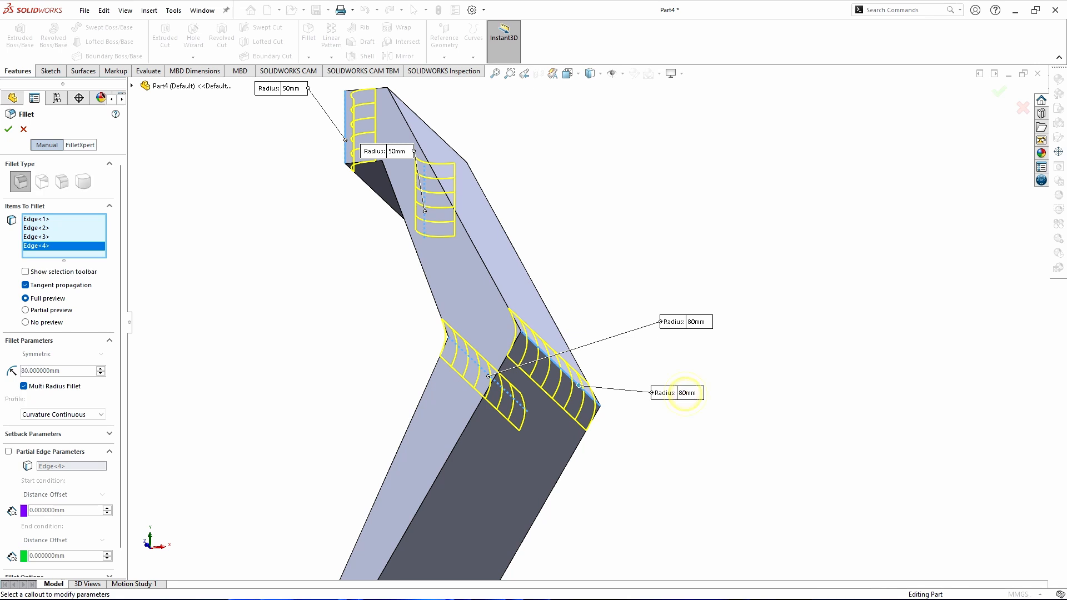
key(Return)
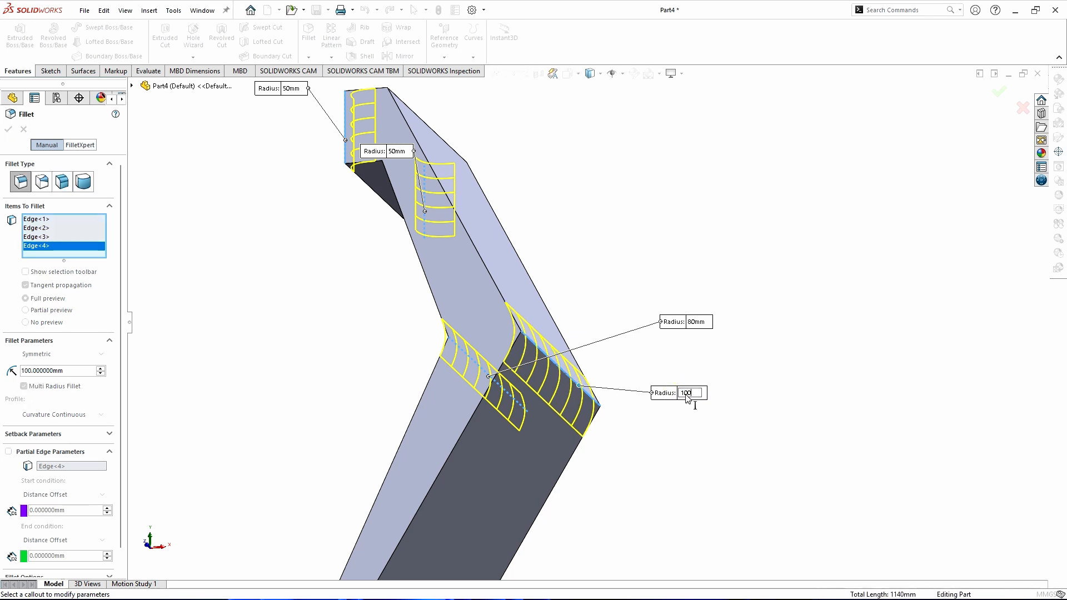
- Add the two short side edges of the bottom face with a 90 mm radius and apply the multi-radius fillet
scroll(626, 300, up, 3)
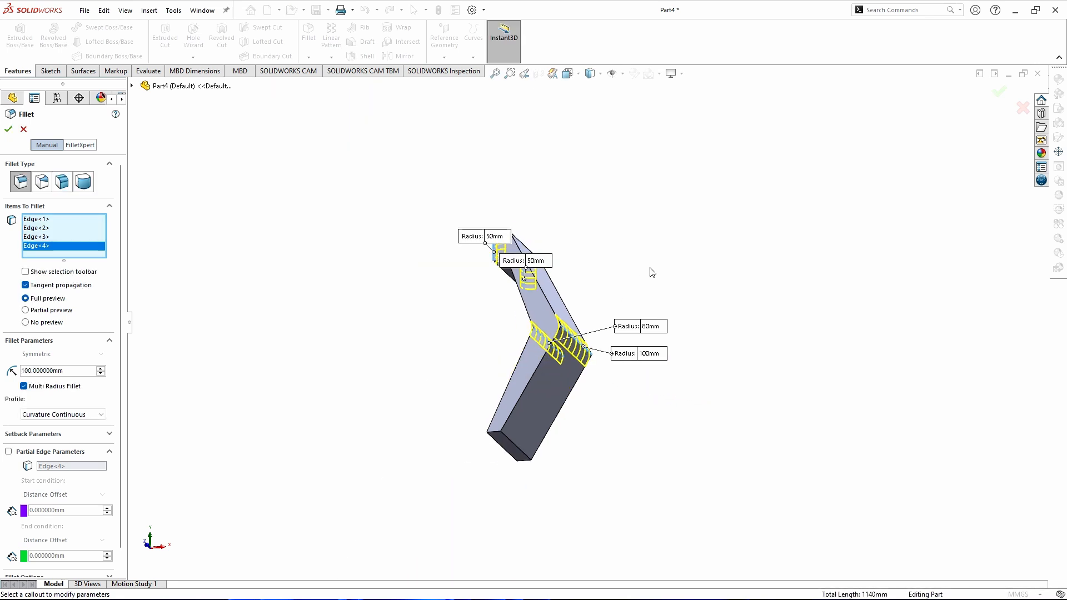
middle_drag(651, 272, 707, 287)
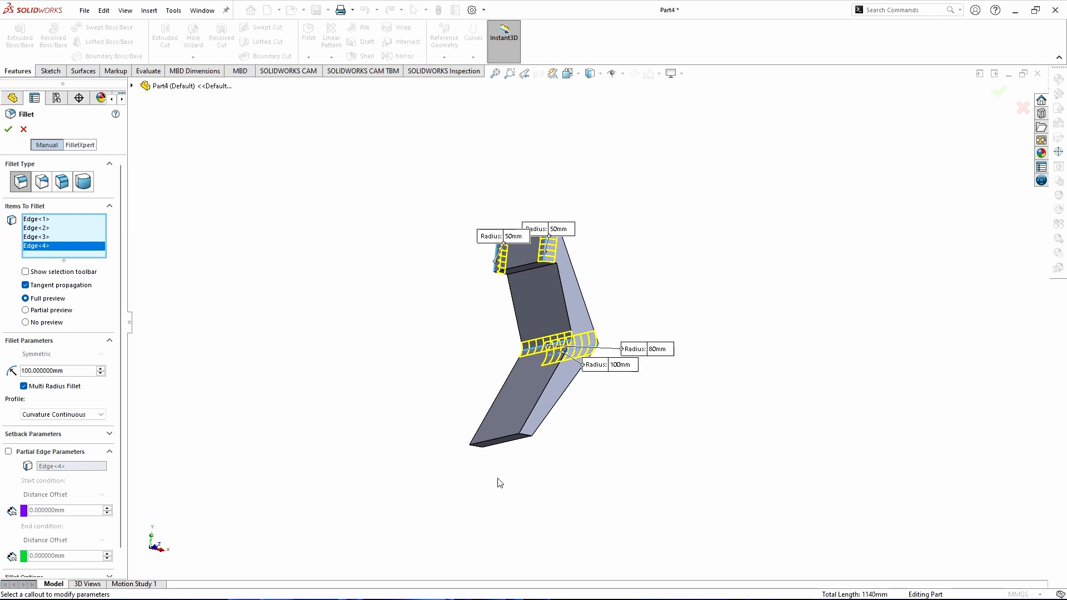
scroll(497, 484, down, 2)
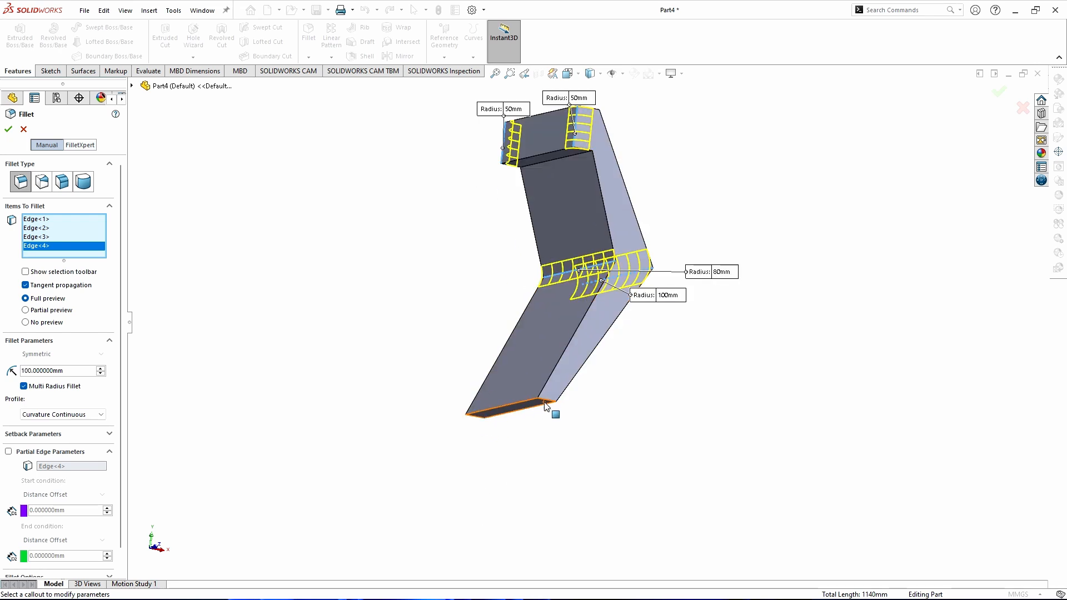
scroll(554, 424, down, 2)
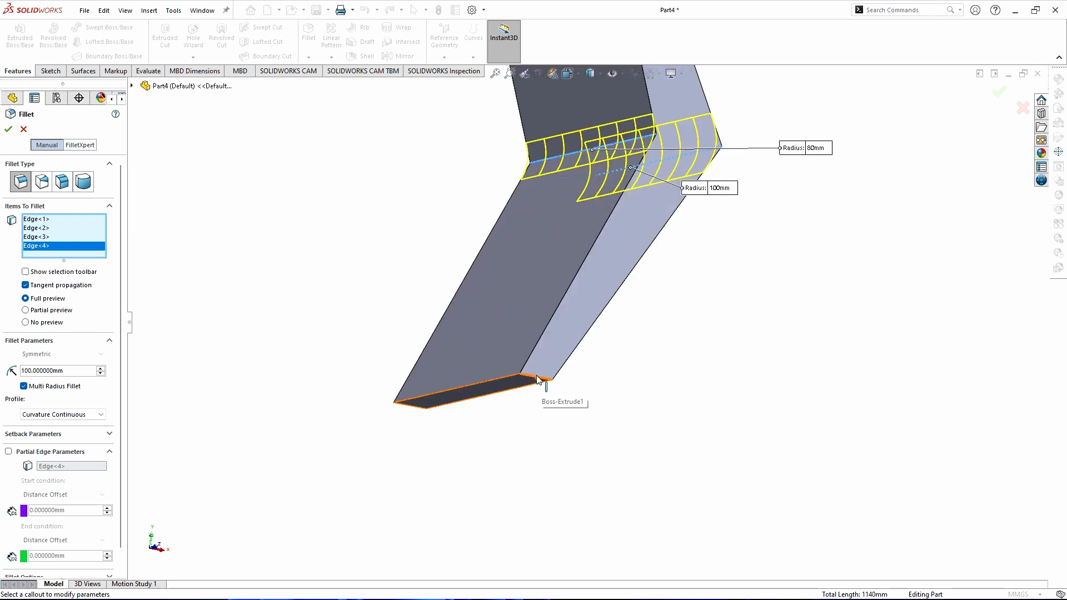
click(539, 381)
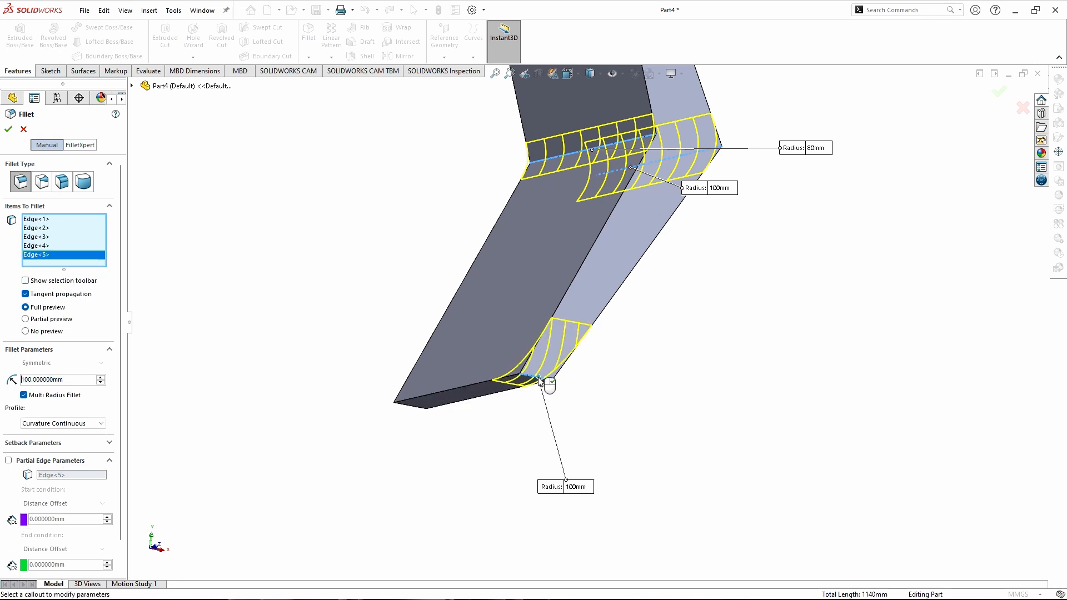
click(582, 487)
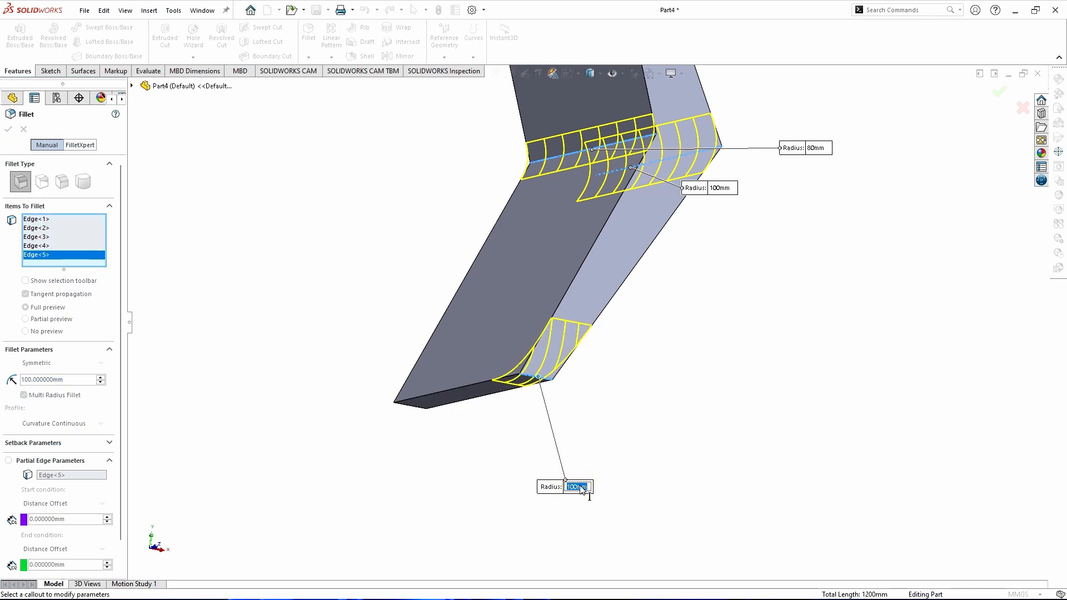
key(Return)
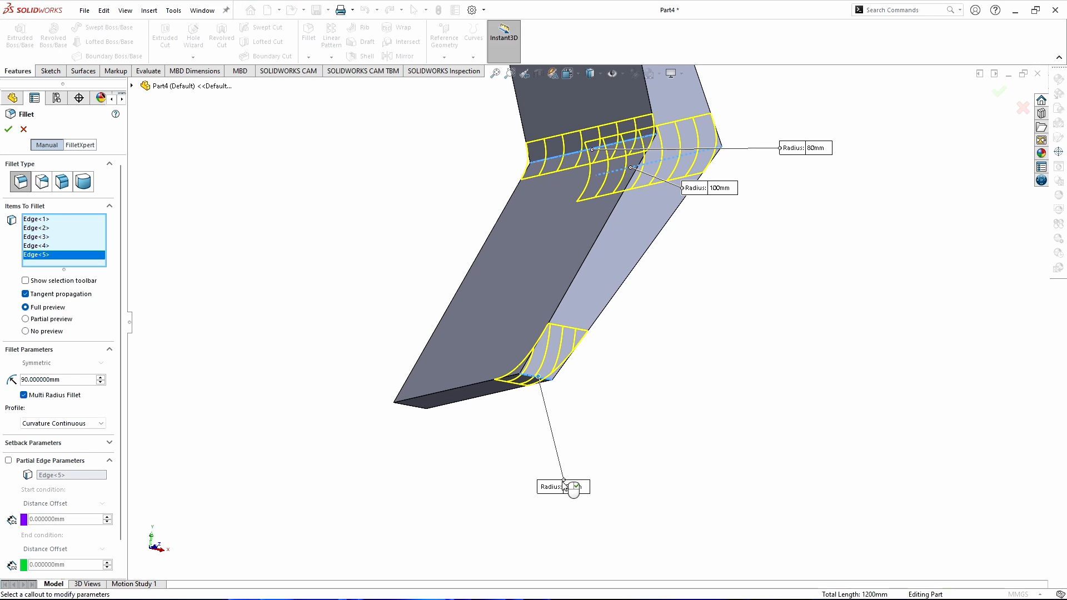
click(407, 407)
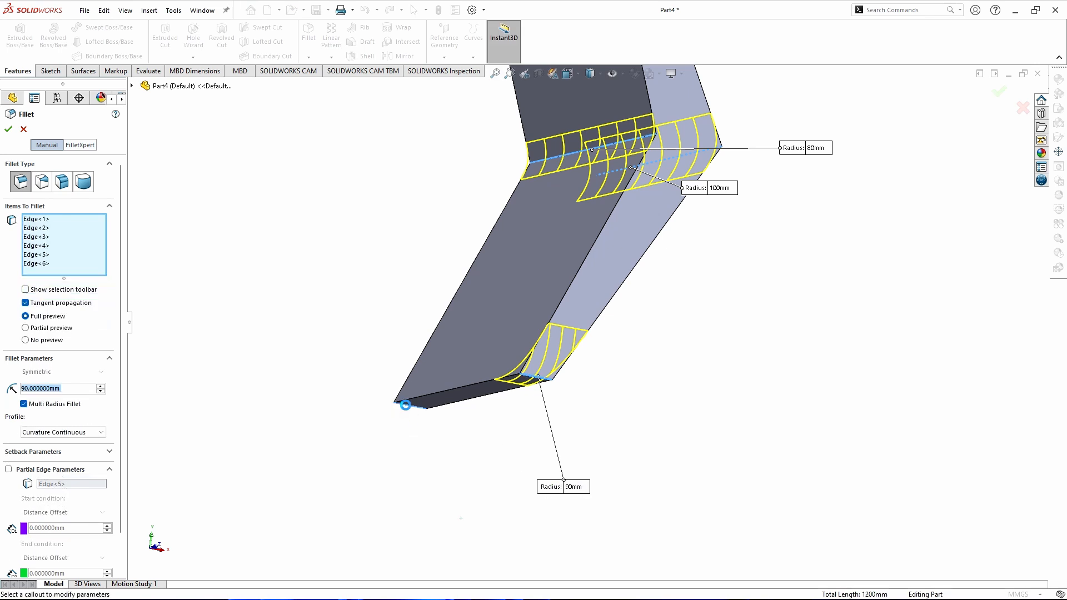
scroll(646, 374, up, 4)
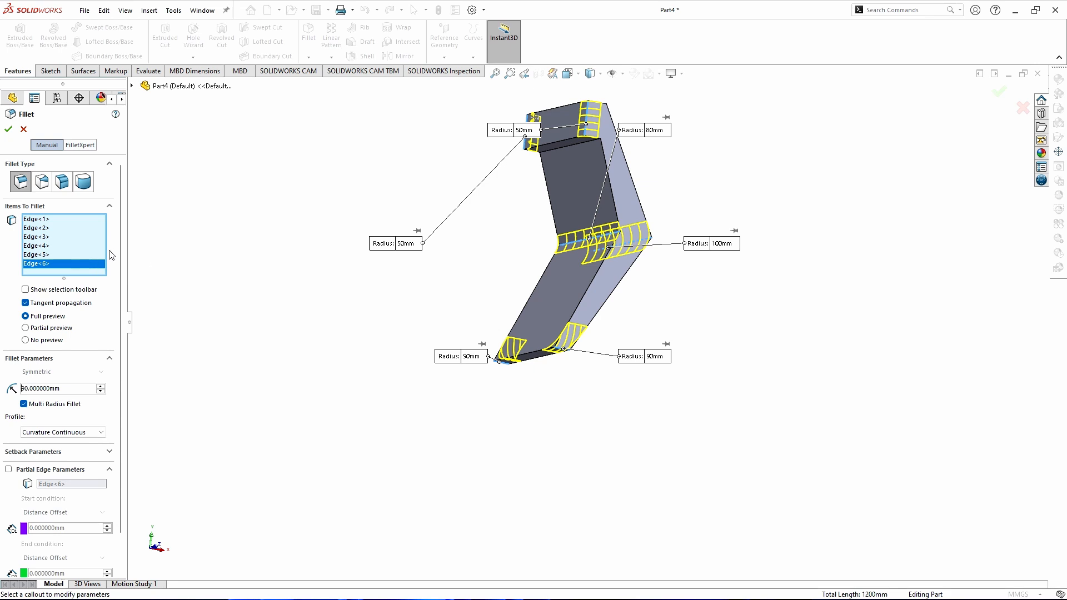
click(7, 129)
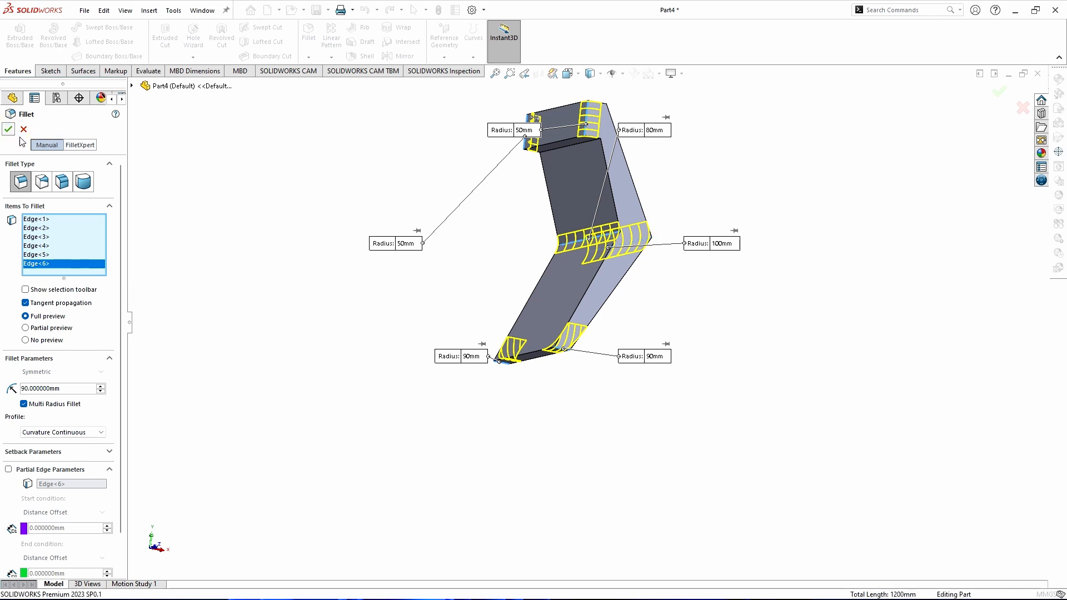
- Start a 20 mm radius fillet on the inner edge where the upper block's underside meets the front face
middle_drag(532, 322, 722, 267)
scroll(677, 171, down, 3)
scroll(677, 171, down, 2)
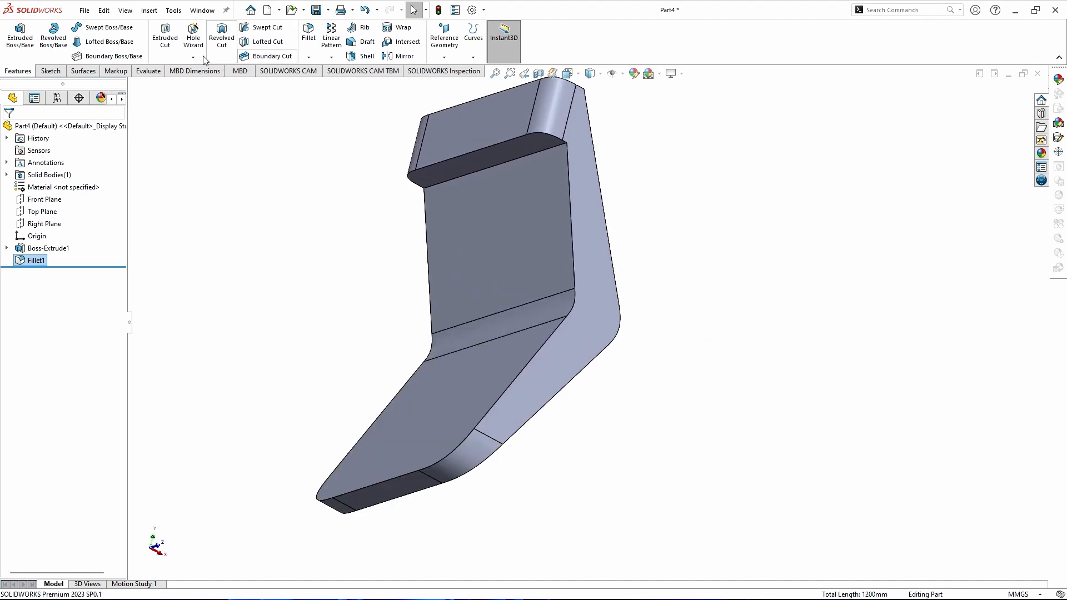
click(309, 34)
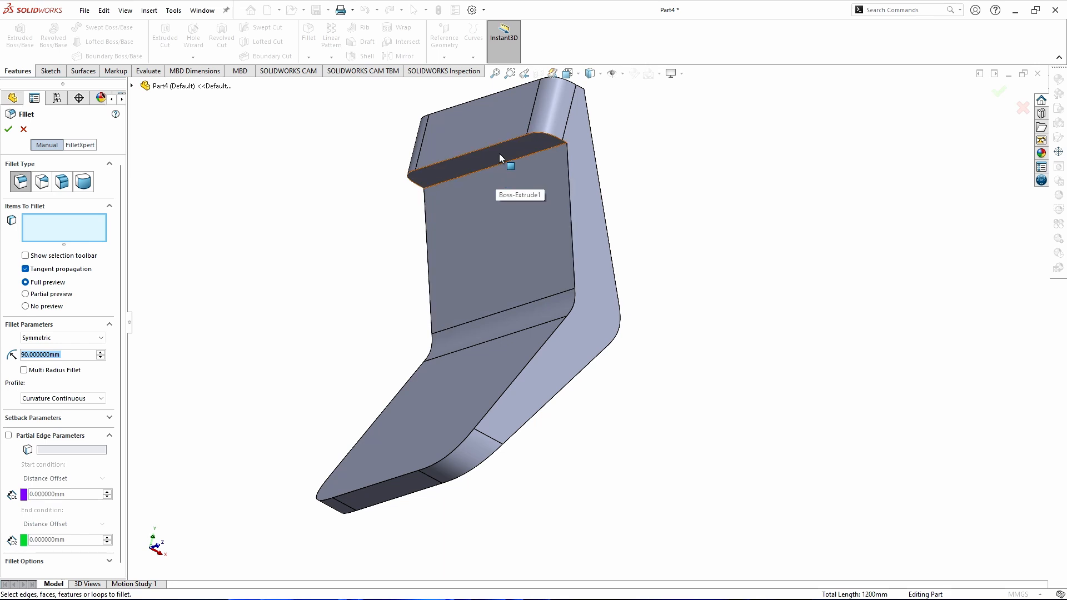
text(20)
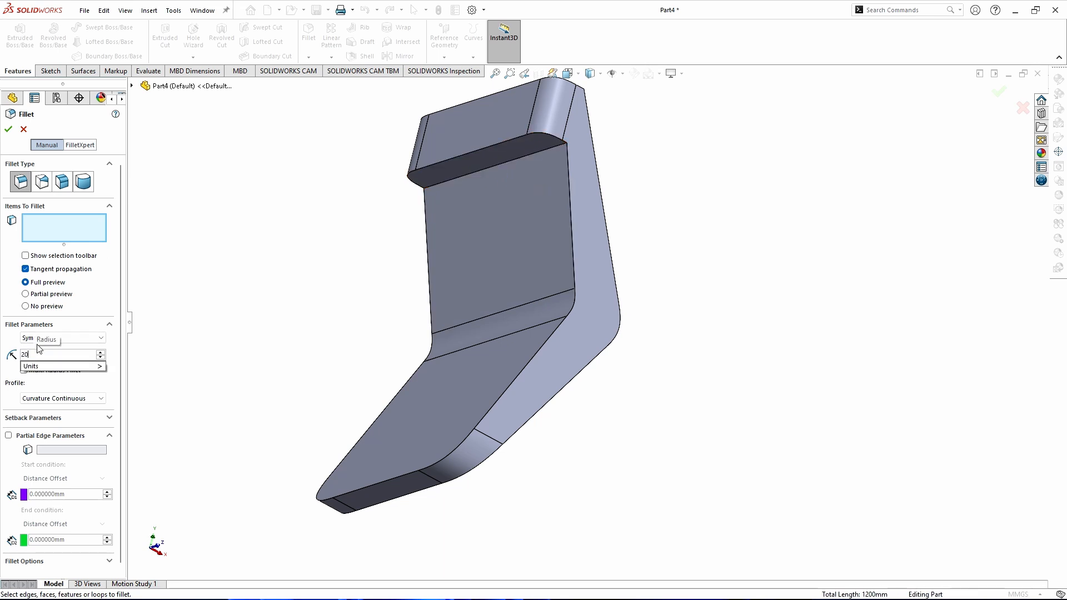
key(Return)
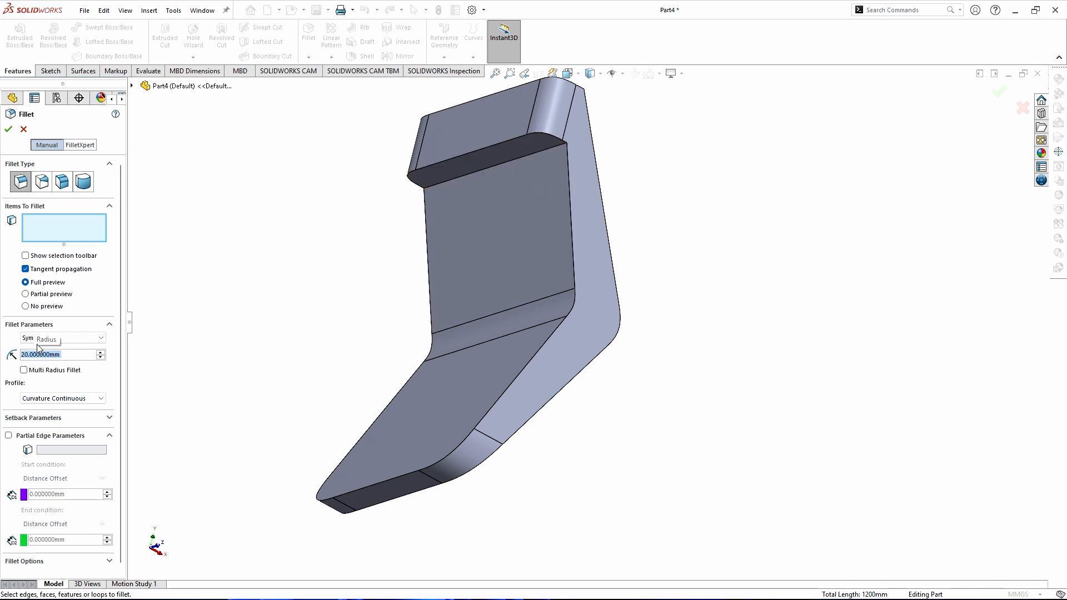
click(512, 159)
middle_drag(635, 170, 550, 139)
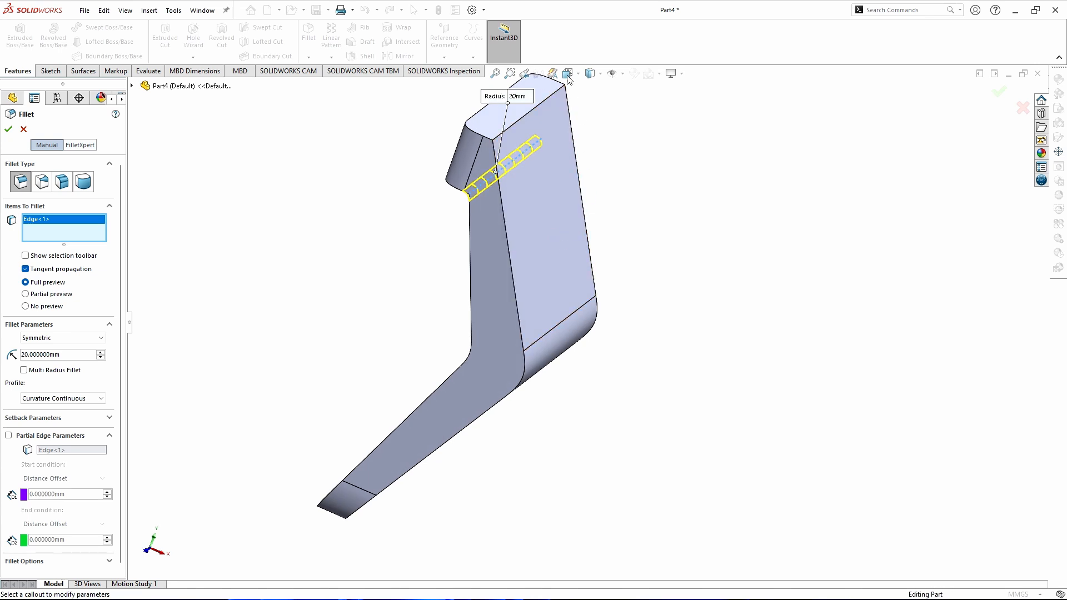
- Add the top back edge with a 30 mm radius using Multi Radius Fillet and apply the fillet
click(525, 112)
scroll(534, 151, up, 5)
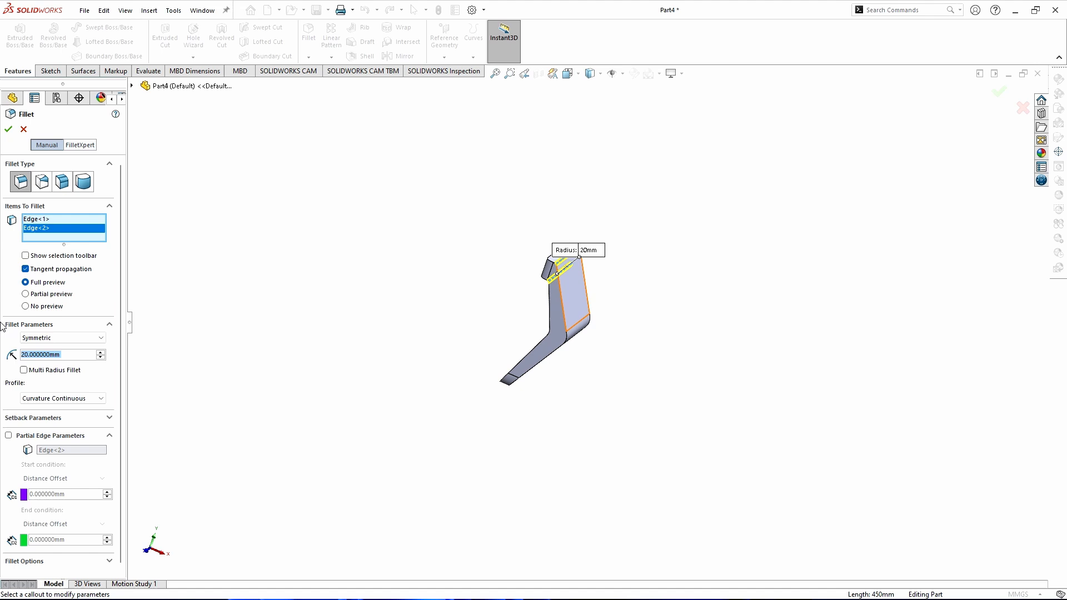
click(24, 370)
scroll(657, 277, down, 5)
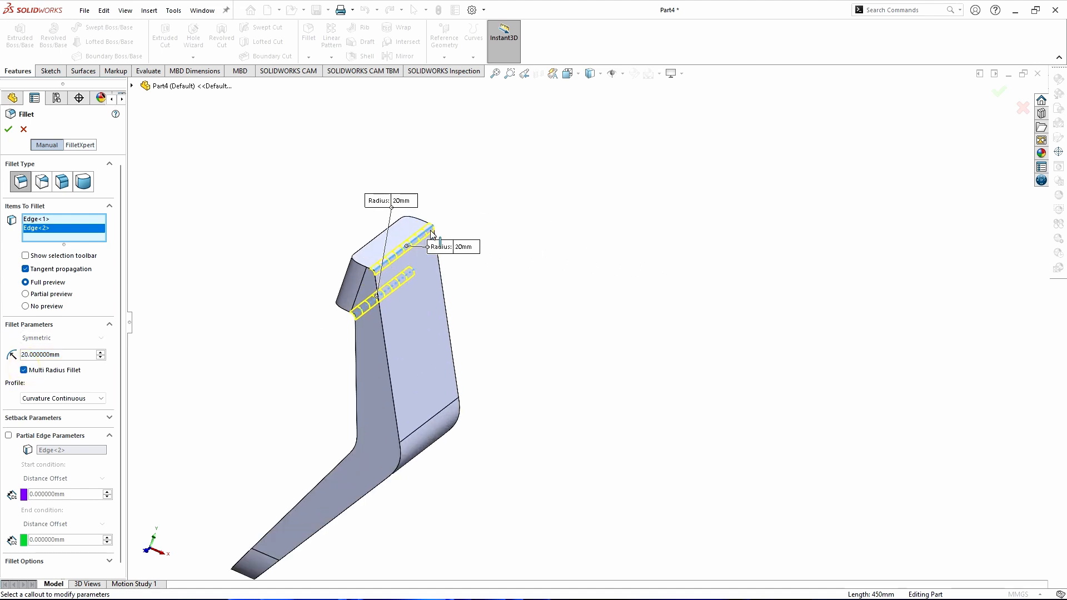
click(460, 247)
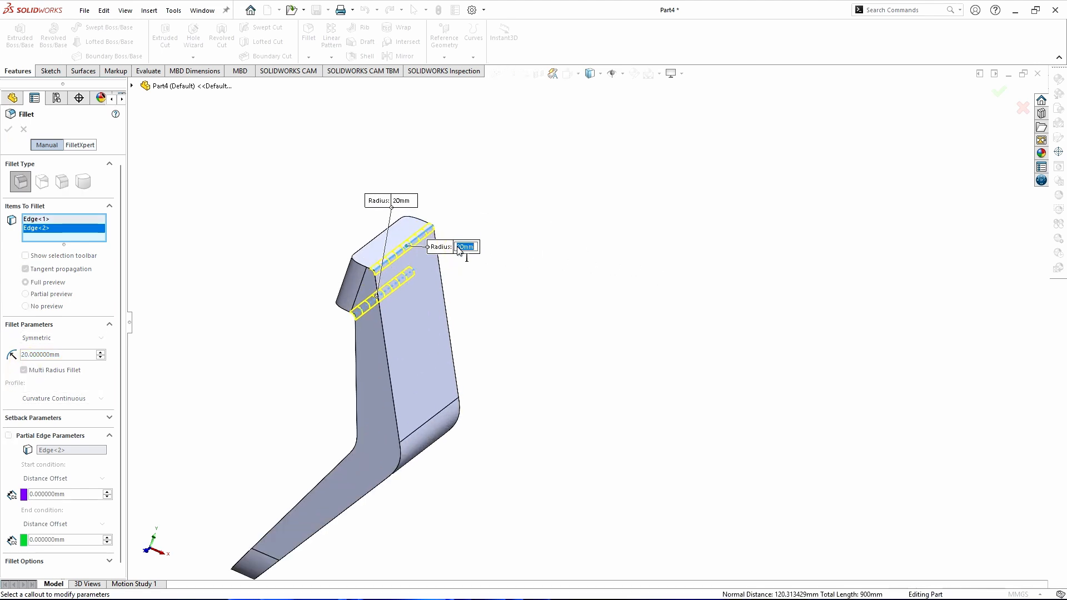
key(Return)
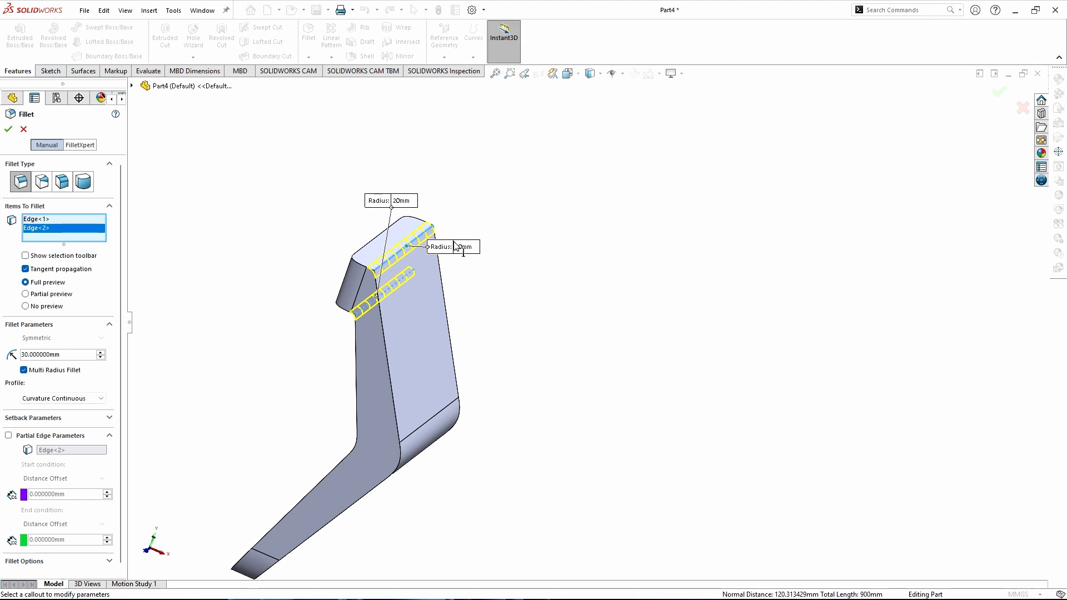
click(8, 128)
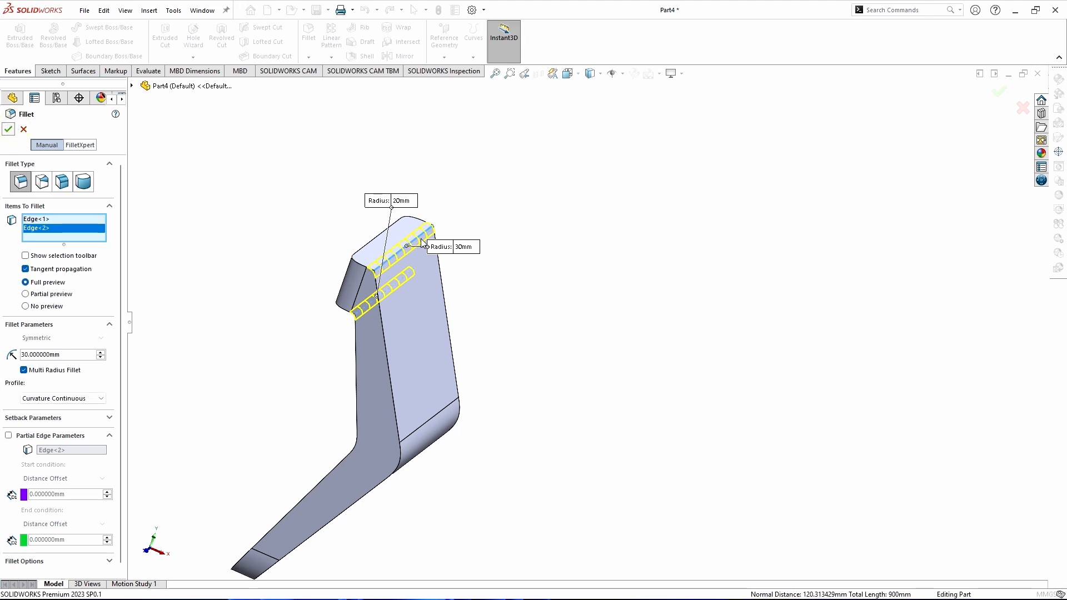
- Start a Shell with 15 mm thickness and select the upper back face with its tangent faces for removal
scroll(507, 231, up, 1)
middle_drag(507, 231, 445, 211)
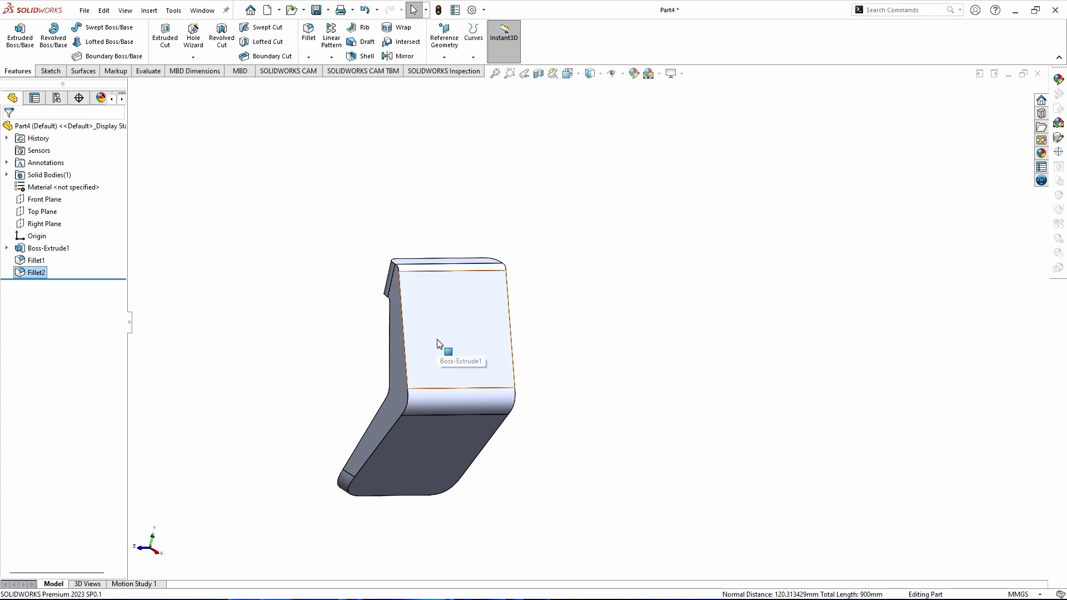
click(362, 56)
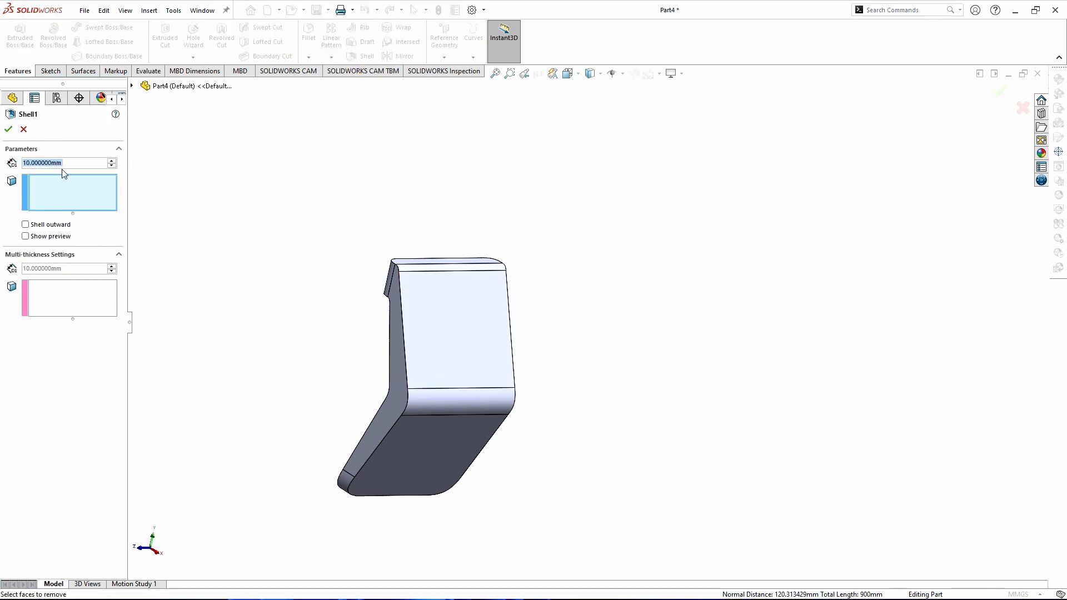
text(15)
key(Return)
right_click(432, 319)
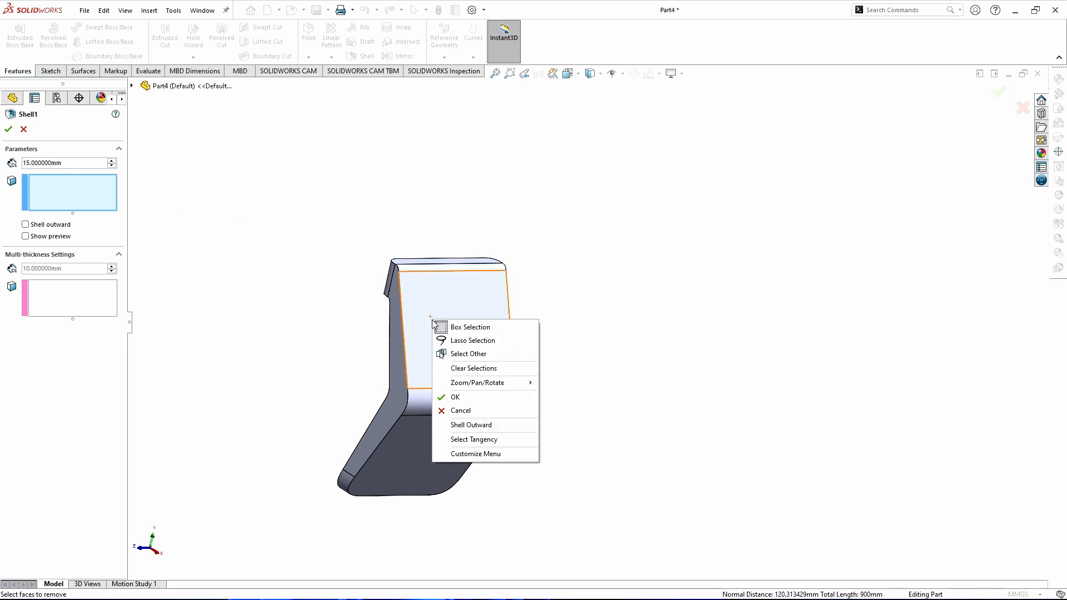
click(480, 439)
- Add the front face below the upper block and its tangent faces to the removed faces, and apply the shell
middle_drag(524, 336, 731, 307)
right_click(422, 332)
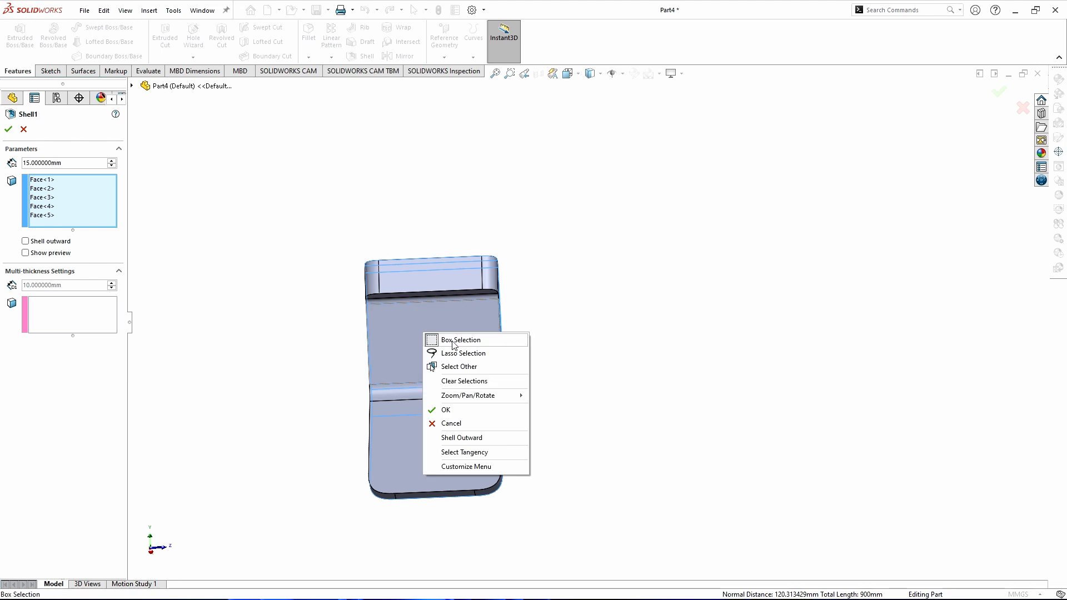
click(458, 454)
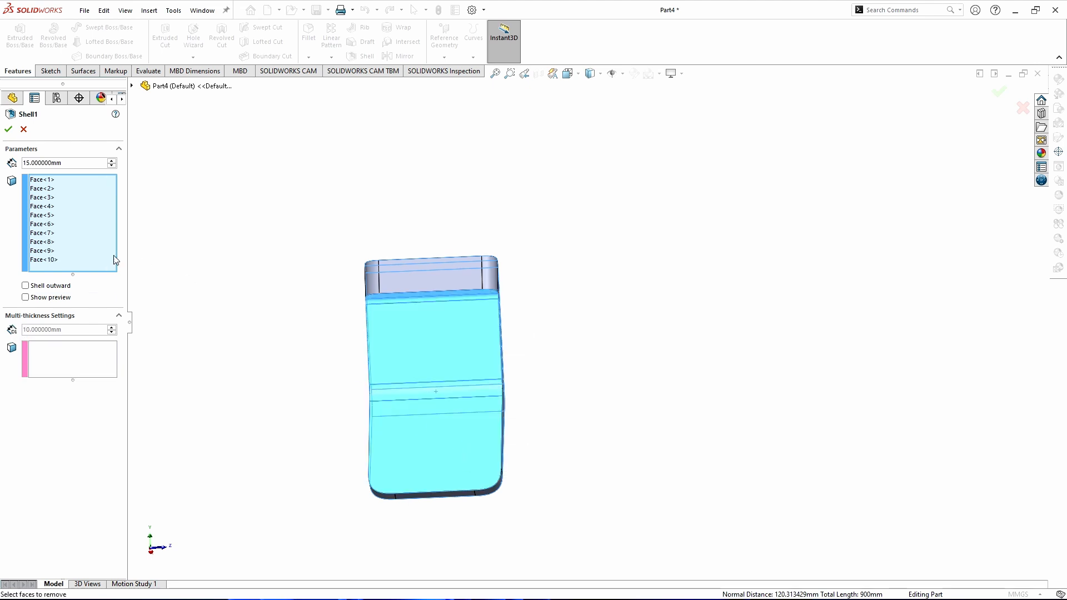
click(7, 130)
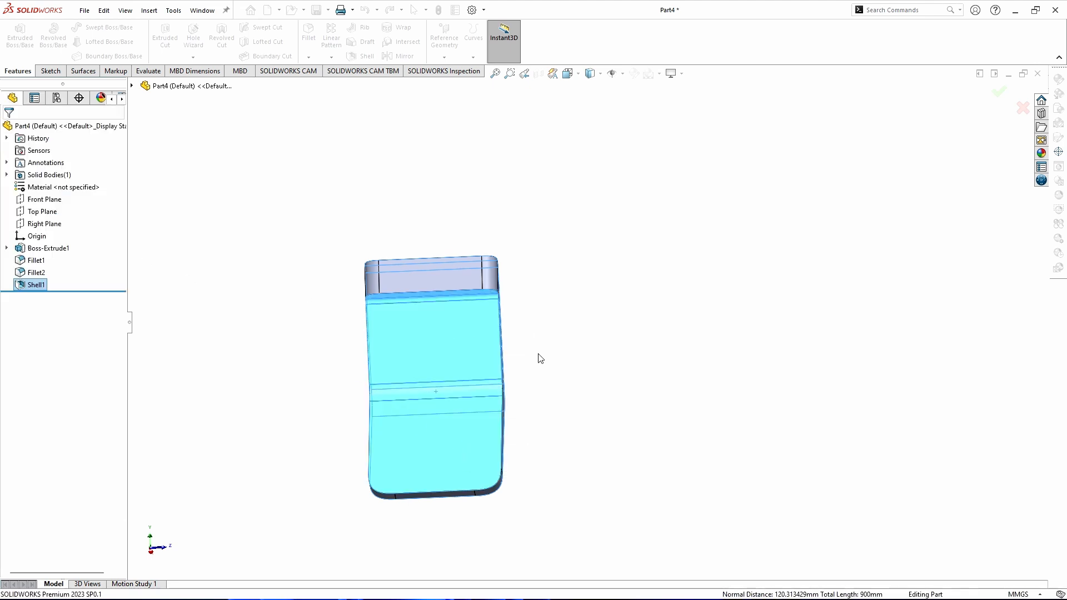
- Start a sketch on the outer side face of the shelled frame
scroll(616, 322, up, 2)
middle_drag(617, 322, 450, 357)
scroll(461, 352, down, 3)
click(685, 253)
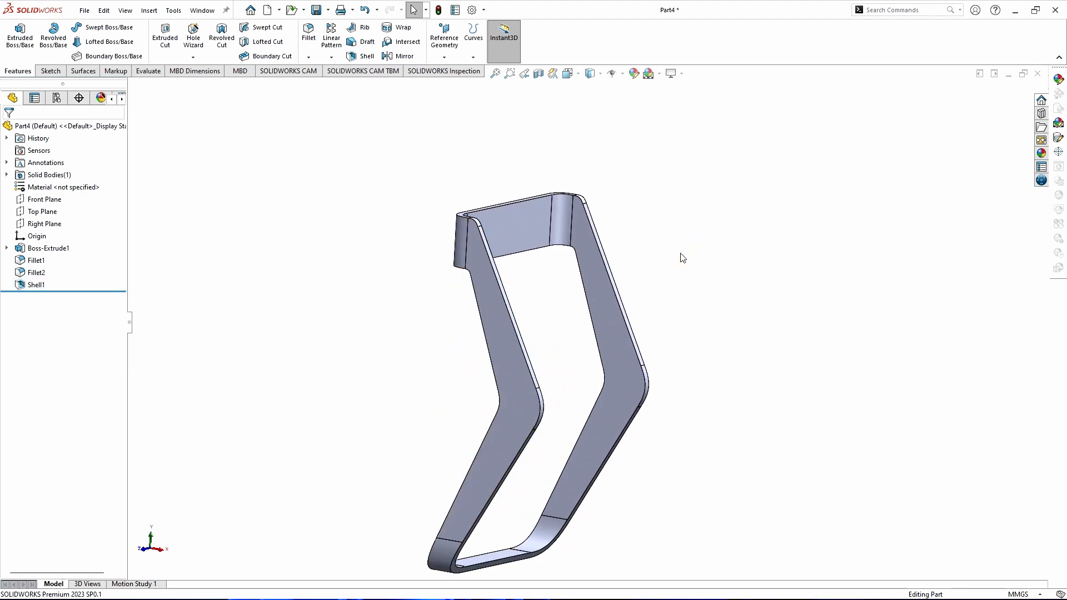
middle_drag(682, 257, 660, 298)
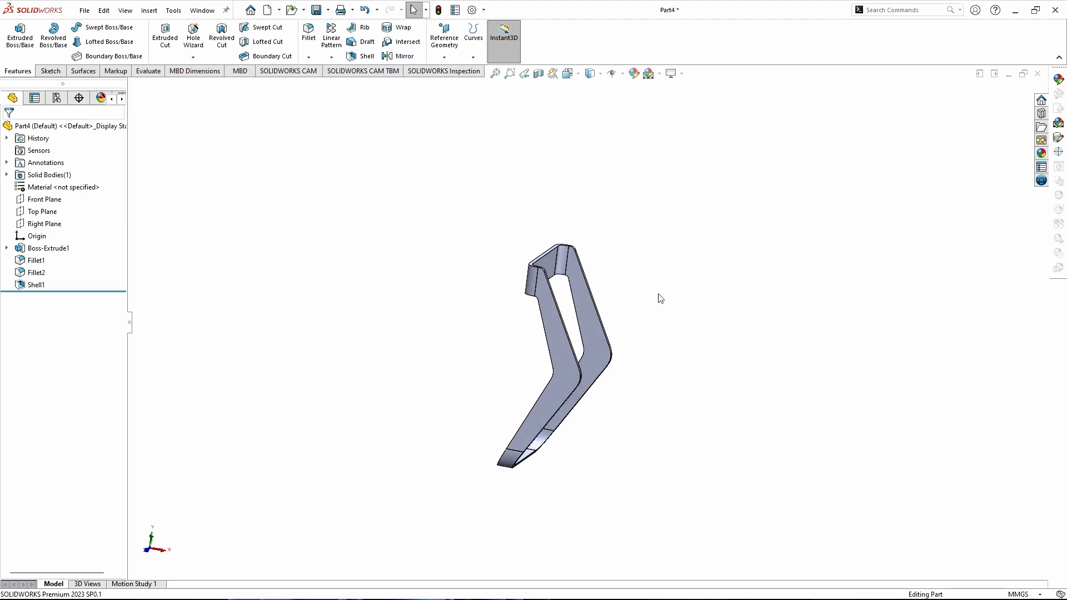
click(592, 361)
click(644, 324)
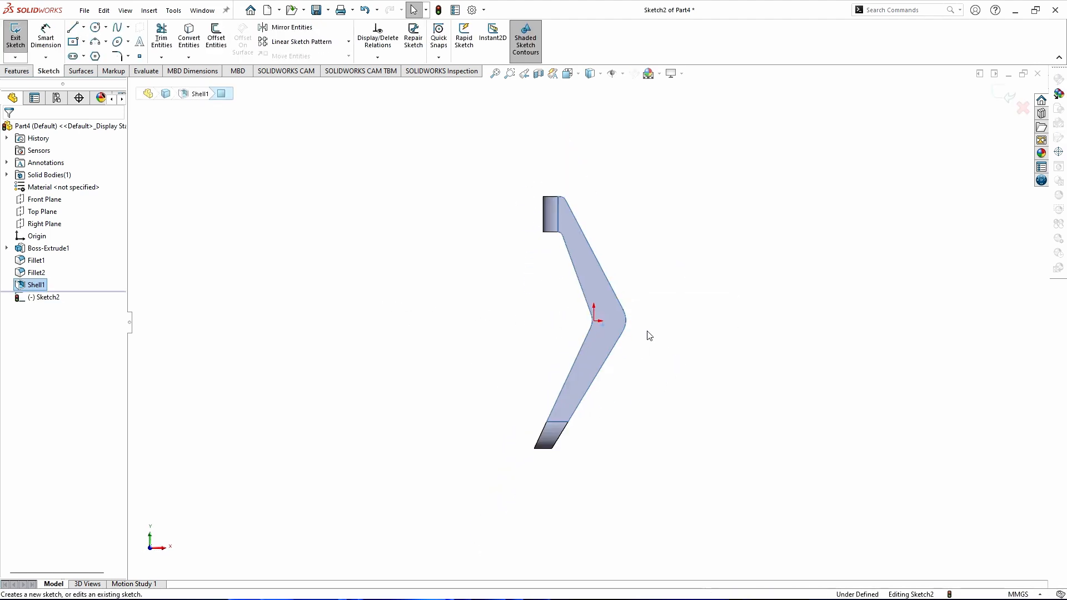
- Sketch a centerline across the bend from the inner arc edge to the outer arc edge
scroll(644, 336, down, 4)
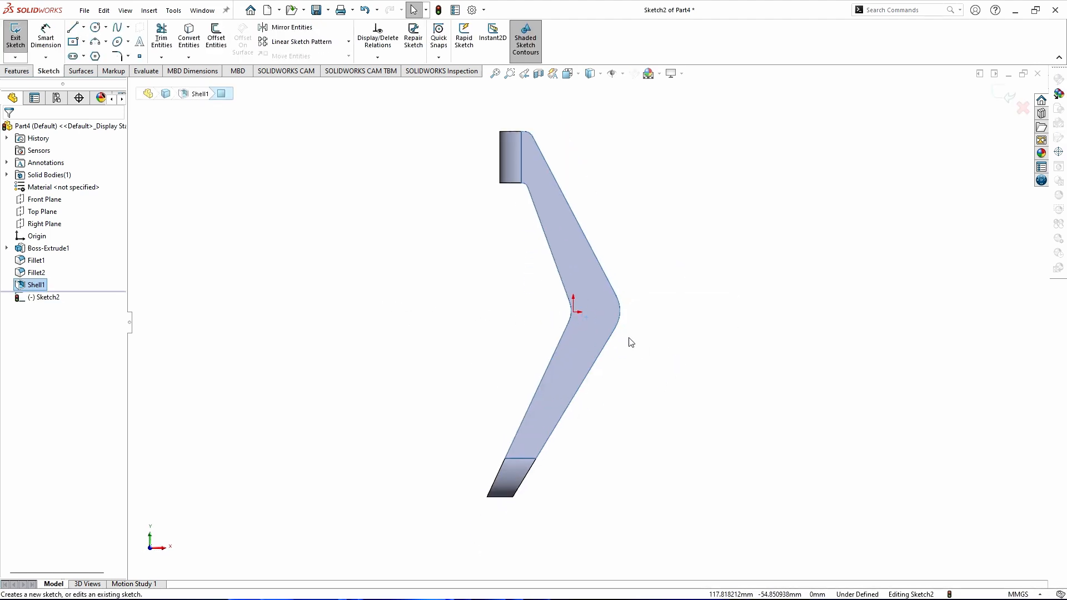
click(84, 27)
click(78, 56)
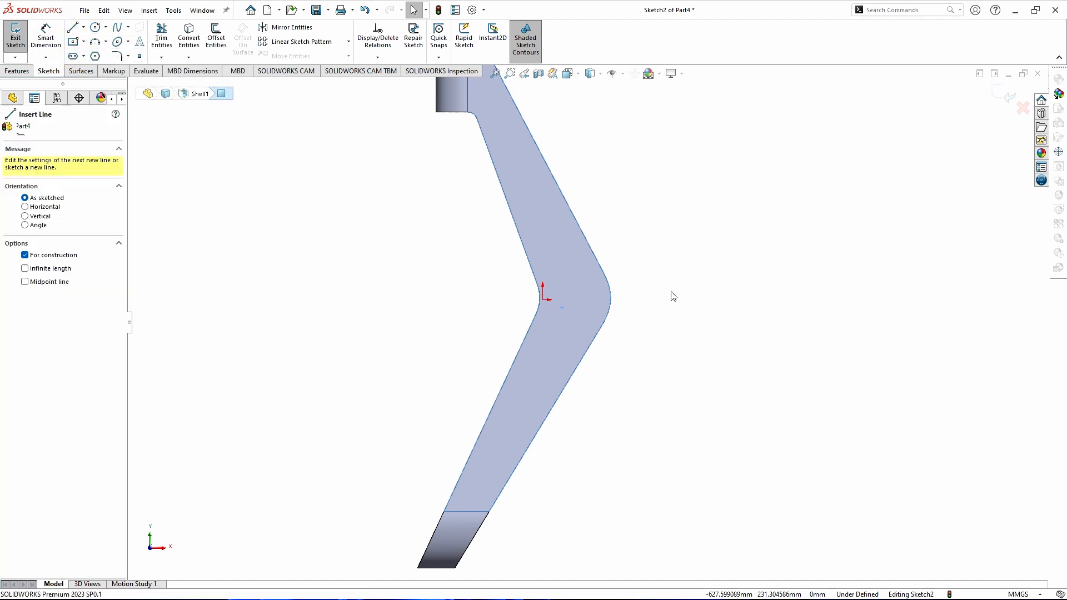
scroll(552, 310, down, 3)
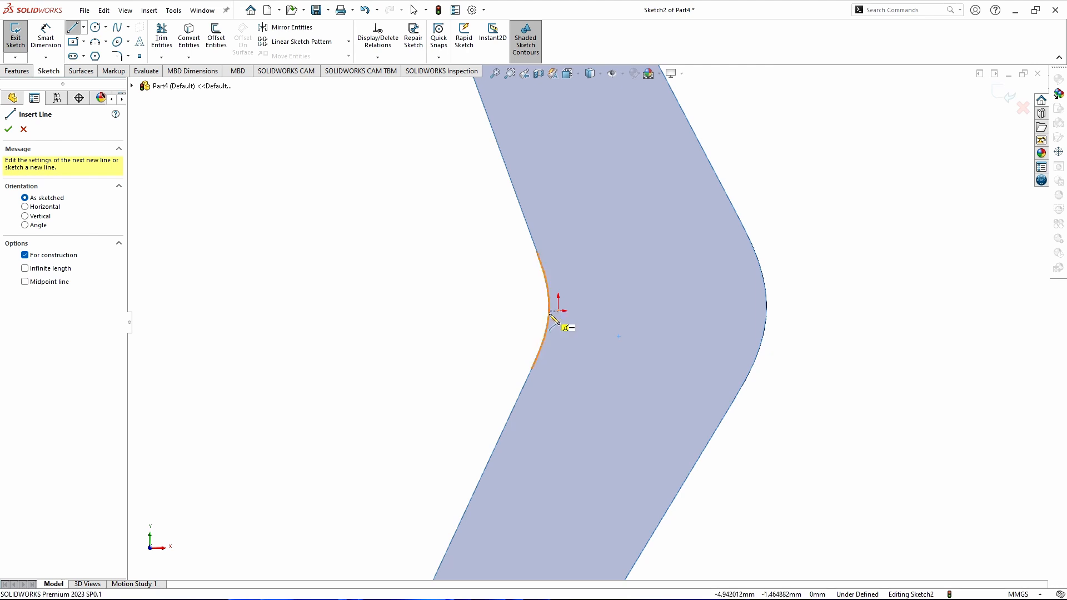
click(550, 311)
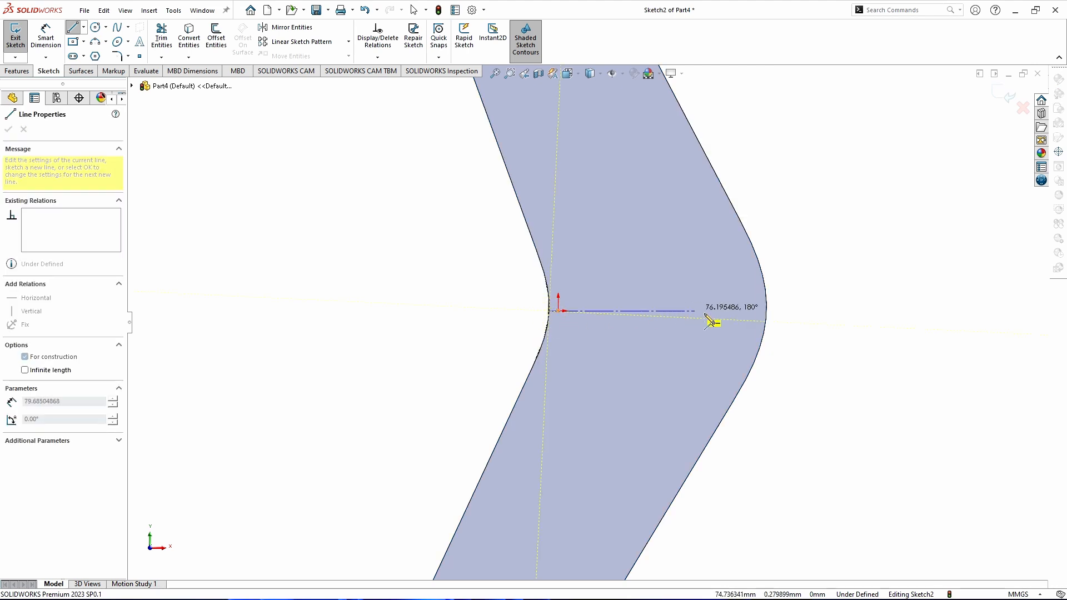
click(767, 301)
key(Escape)
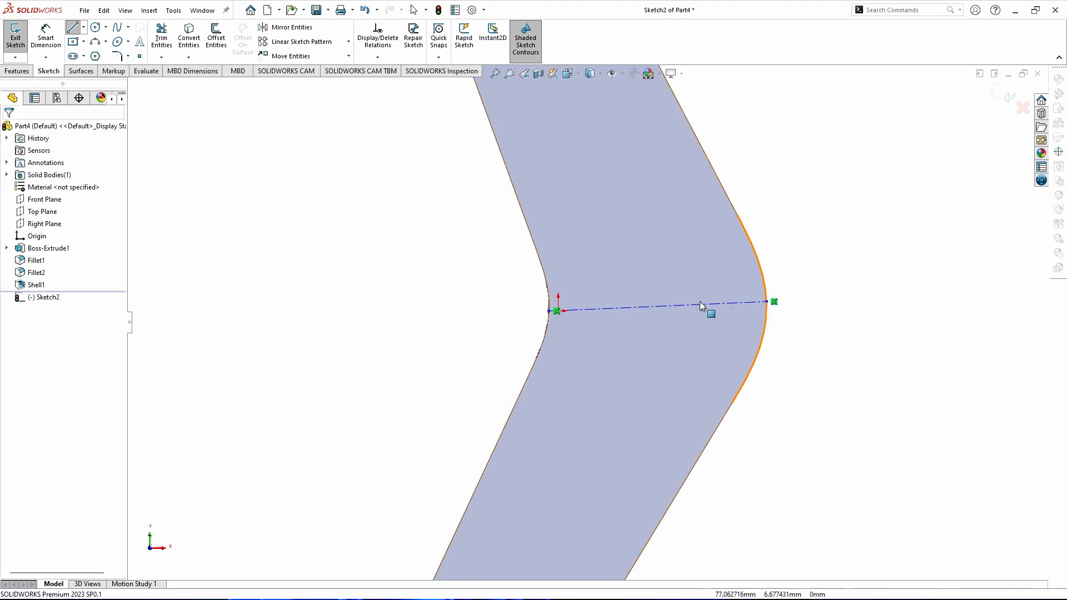
- Move the centerline off the origin, add a coincident relation between it and the origin, and test its remaining movement
drag(657, 311, 657, 340)
click(438, 289)
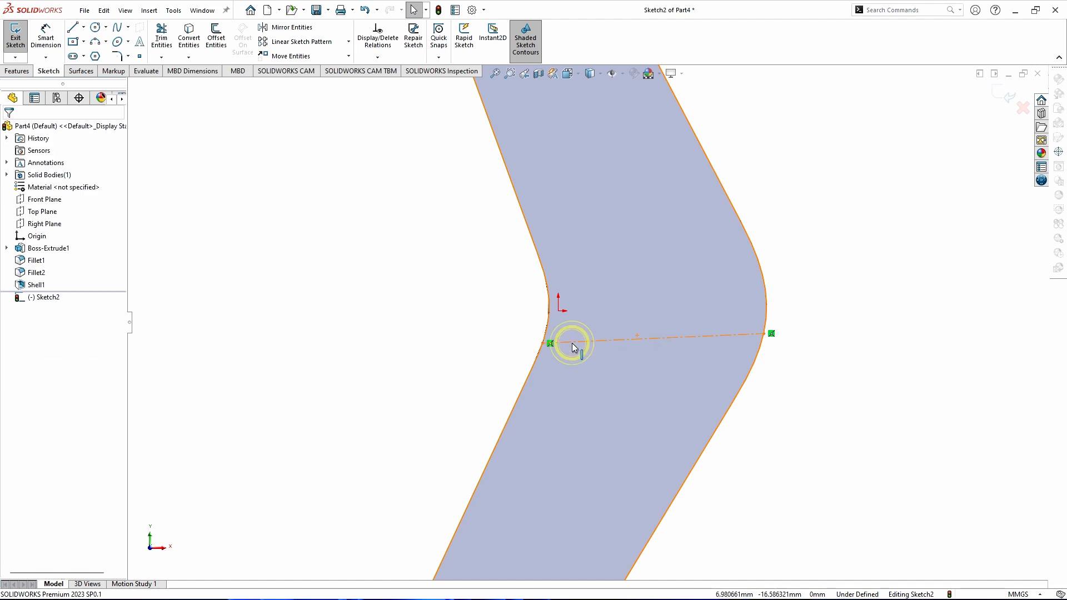
click(572, 342)
ctrl+click(559, 311)
click(589, 286)
drag(752, 302, 789, 372)
click(588, 309)
click(868, 360)
scroll(824, 281, up, 2)
scroll(581, 316, down, 3)
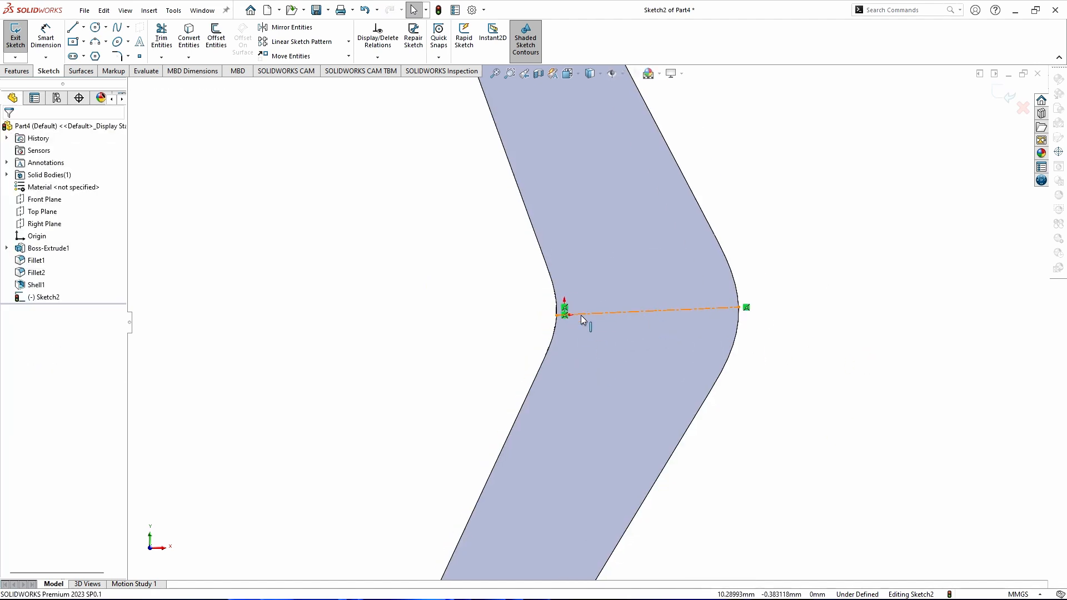
- Sketch a midpoint line about 64 mm long along the centerline, starting from the centerline's midpoint
click(85, 31)
click(108, 67)
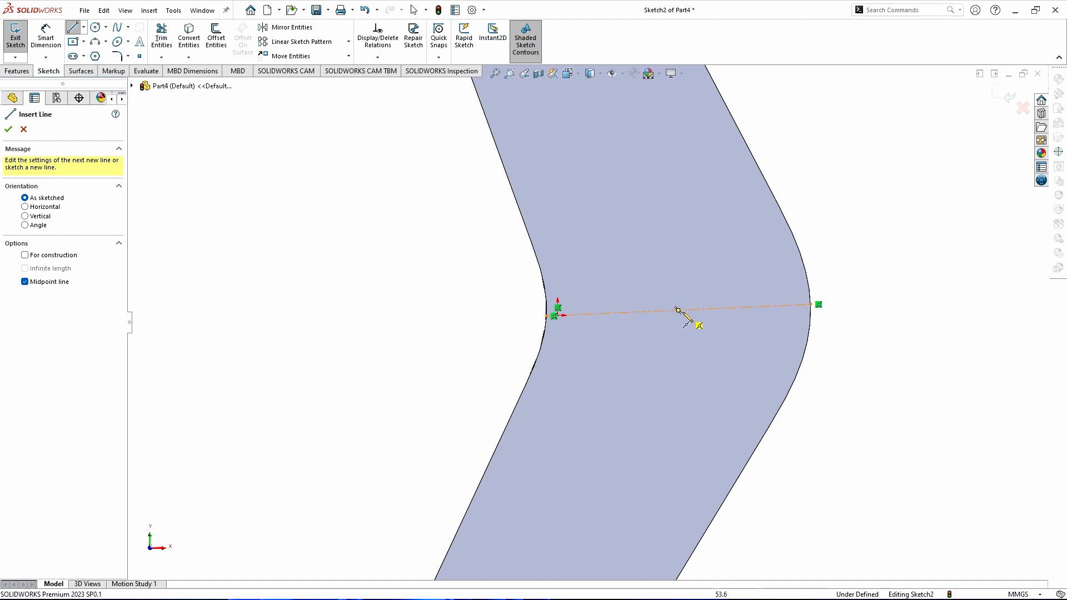
click(678, 310)
click(752, 307)
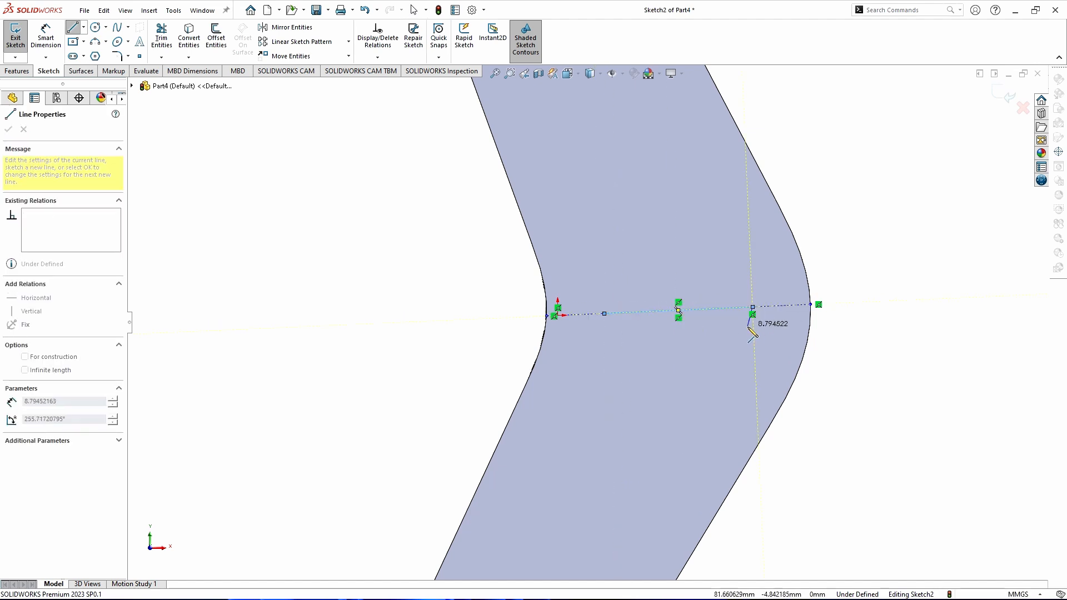
key(Escape)
- Dimension the midpoint line's horizontal extent as 80 mm
right_click(835, 368)
mouse_move(878, 443)
click(778, 502)
click(707, 309)
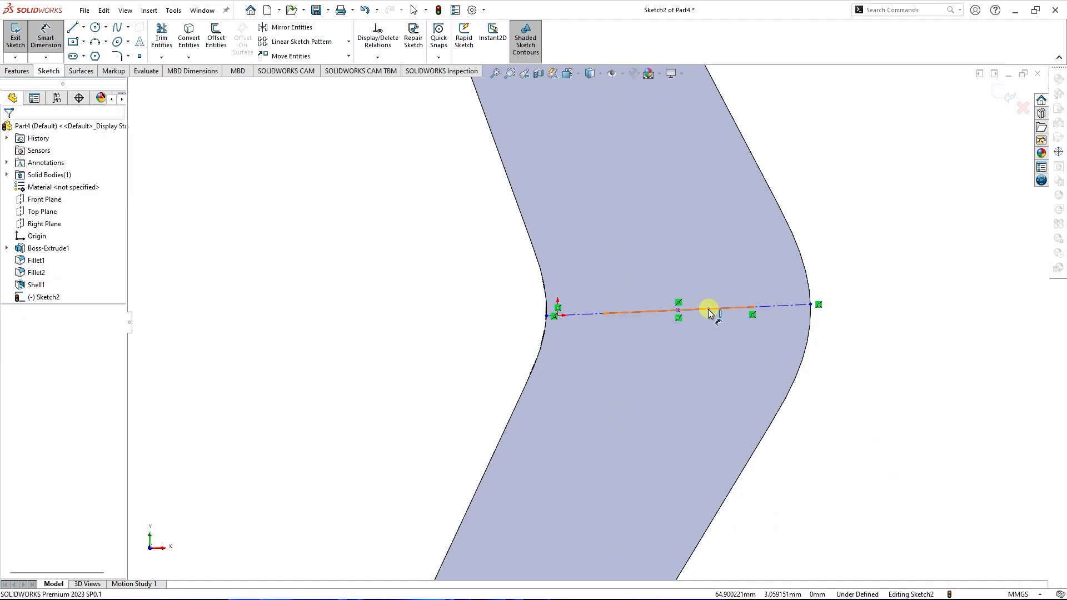
click(686, 270)
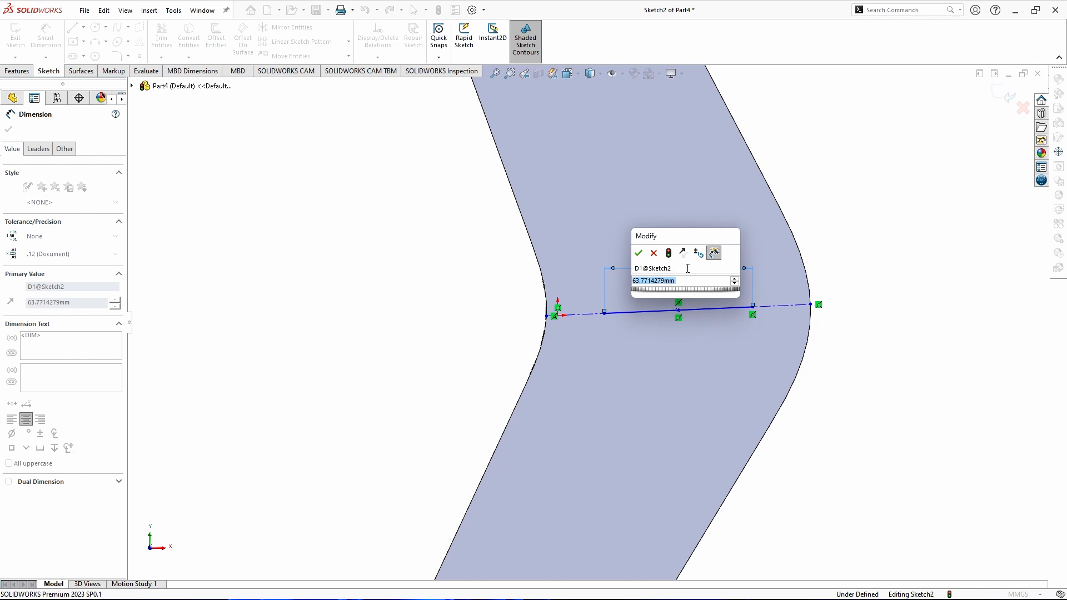
text(80)
key(Return)
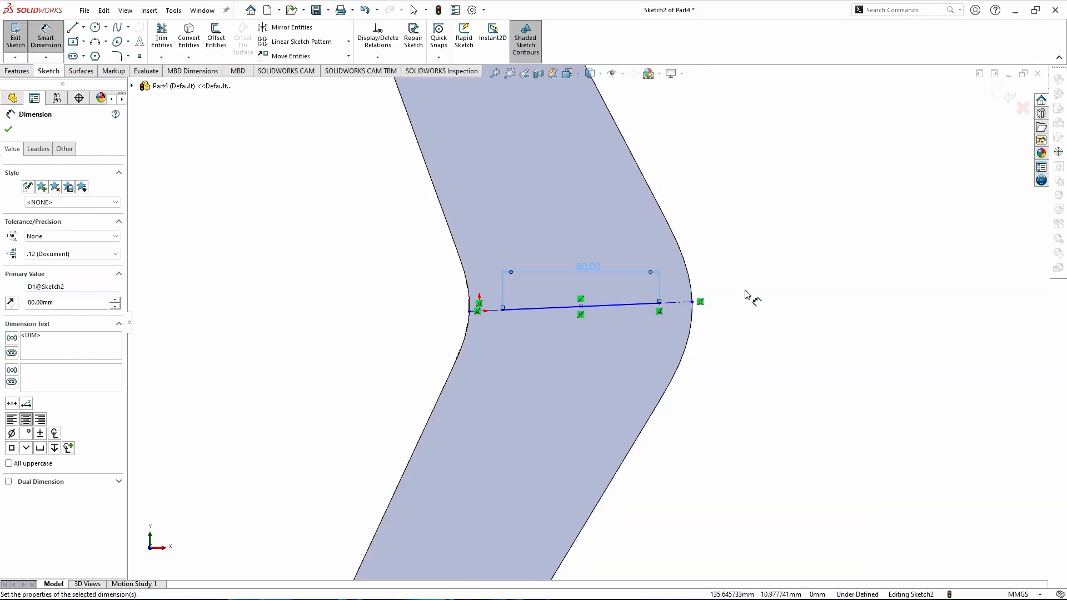
key(Escape)
- Move both endpoints of the 80 mm line up and down to test its remaining freedom
click(675, 304)
click(797, 361)
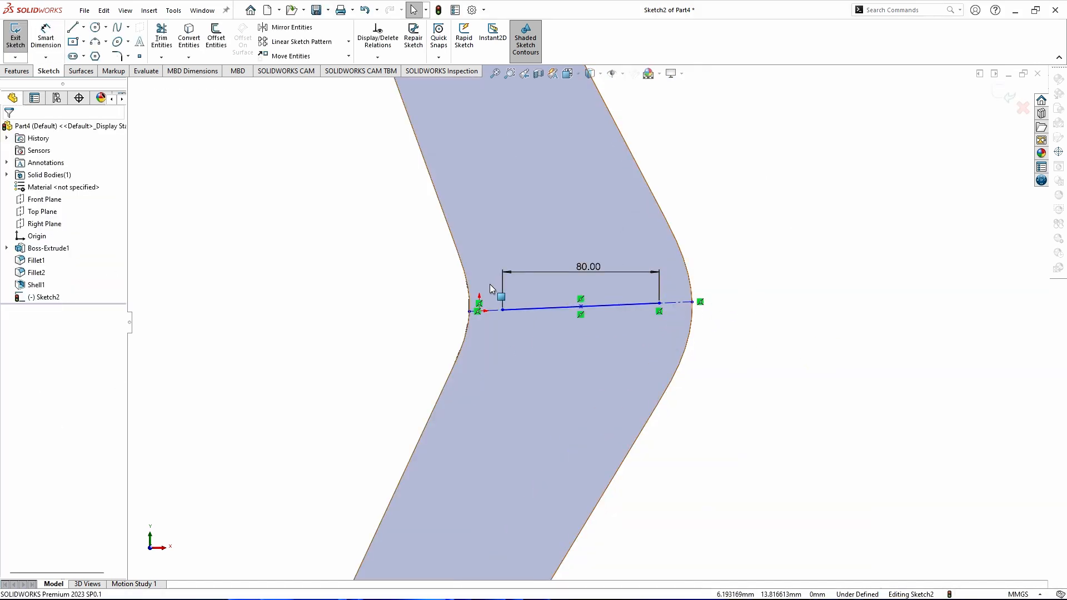
drag(503, 309, 498, 396)
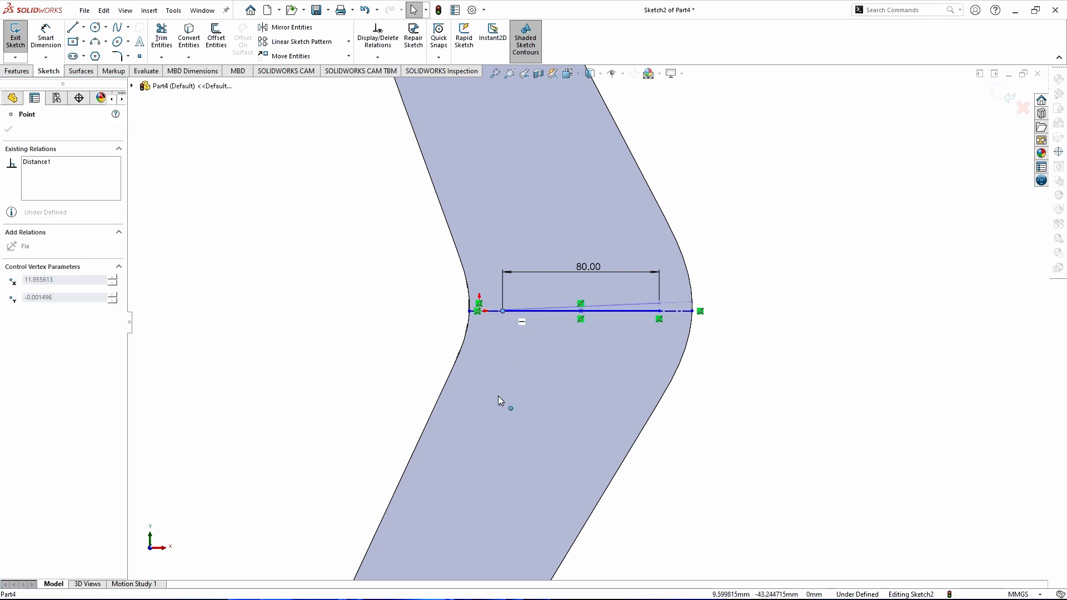
drag(616, 311, 701, 286)
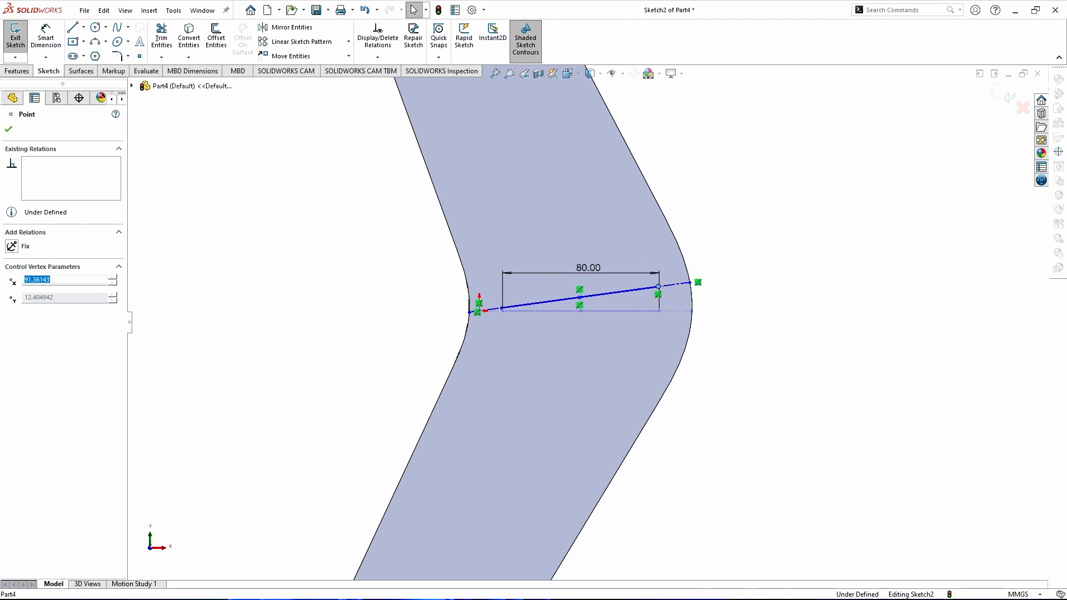
click(812, 265)
- Add a horizontal relation to the construction centerline running across the bend
click(674, 285)
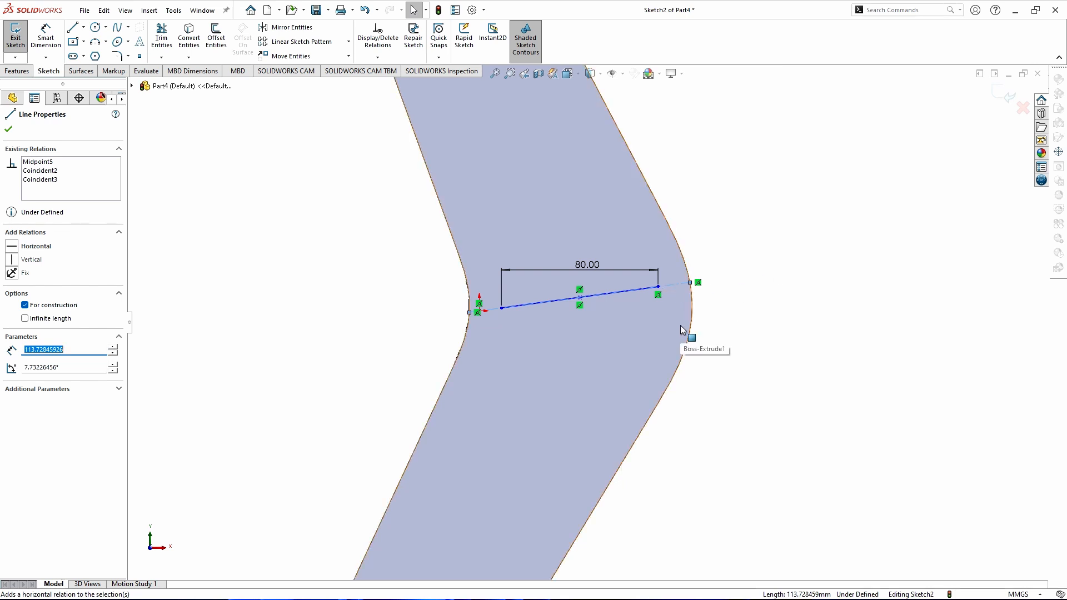
click(765, 288)
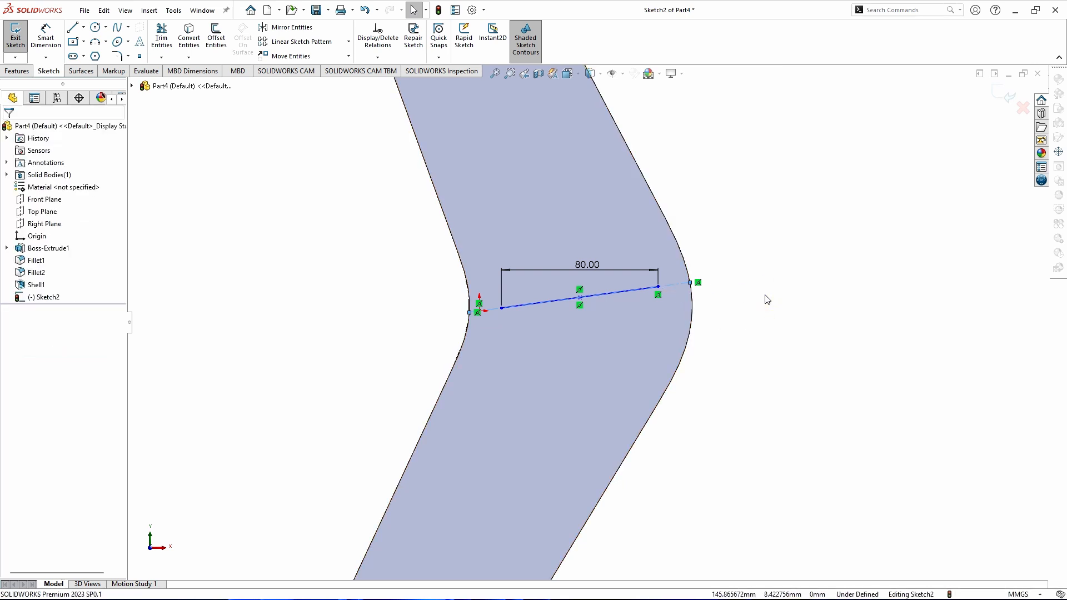
click(681, 285)
click(711, 242)
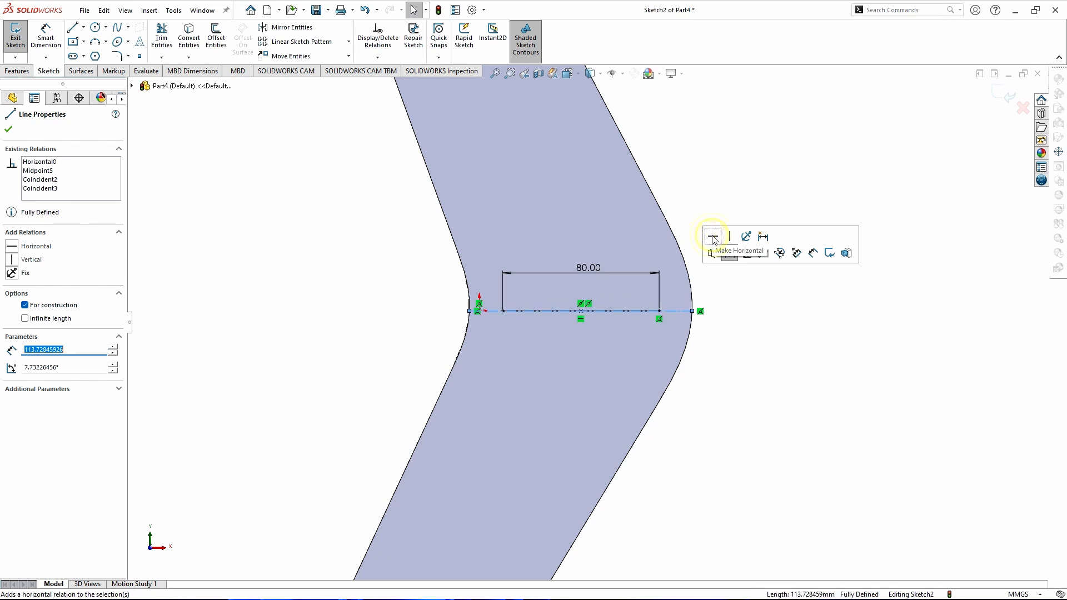
click(769, 334)
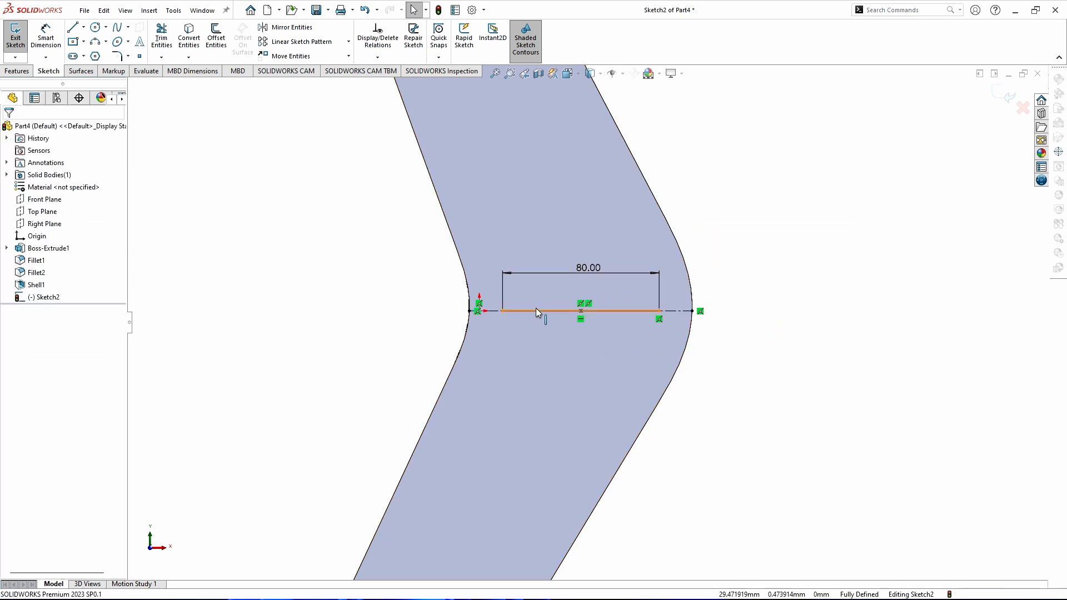
- Offset the 80 mm line by 15 mm to one side with dimensions and arc cap ends to form a closed slot
click(216, 40)
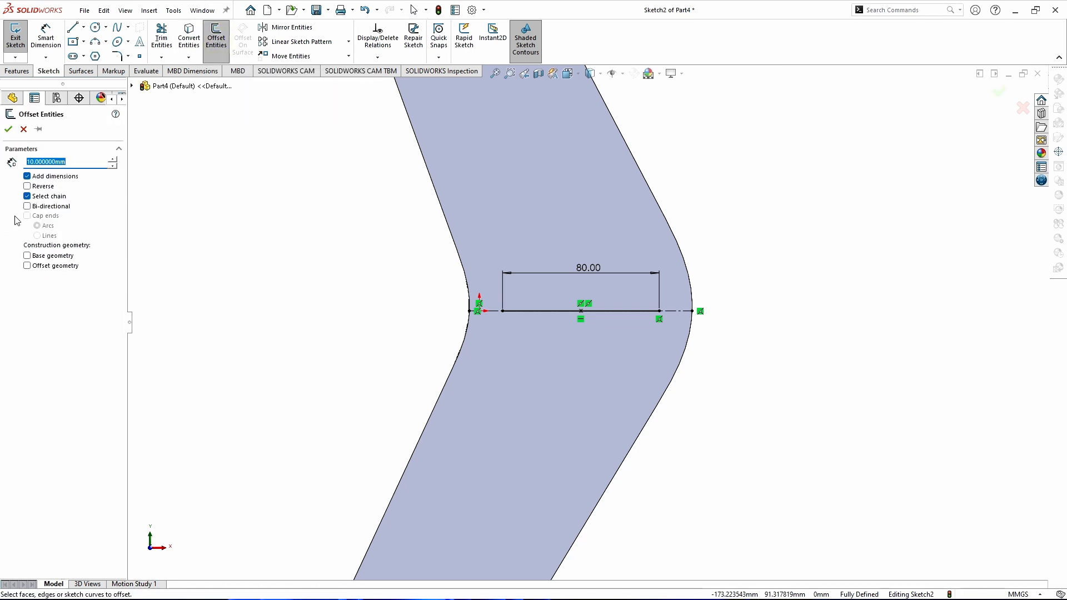
text(1)
click(628, 310)
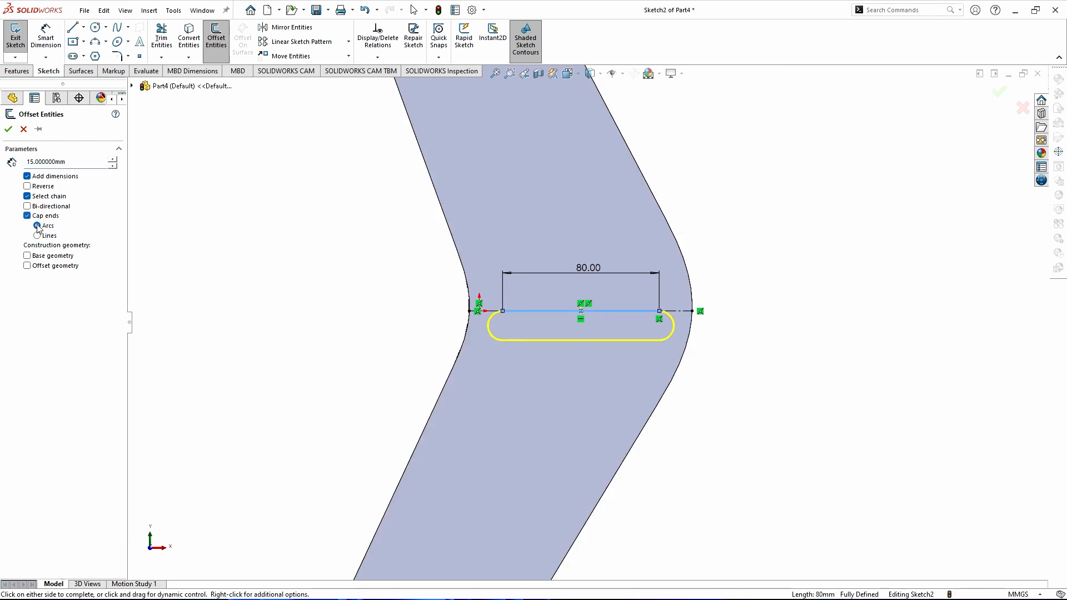
click(8, 129)
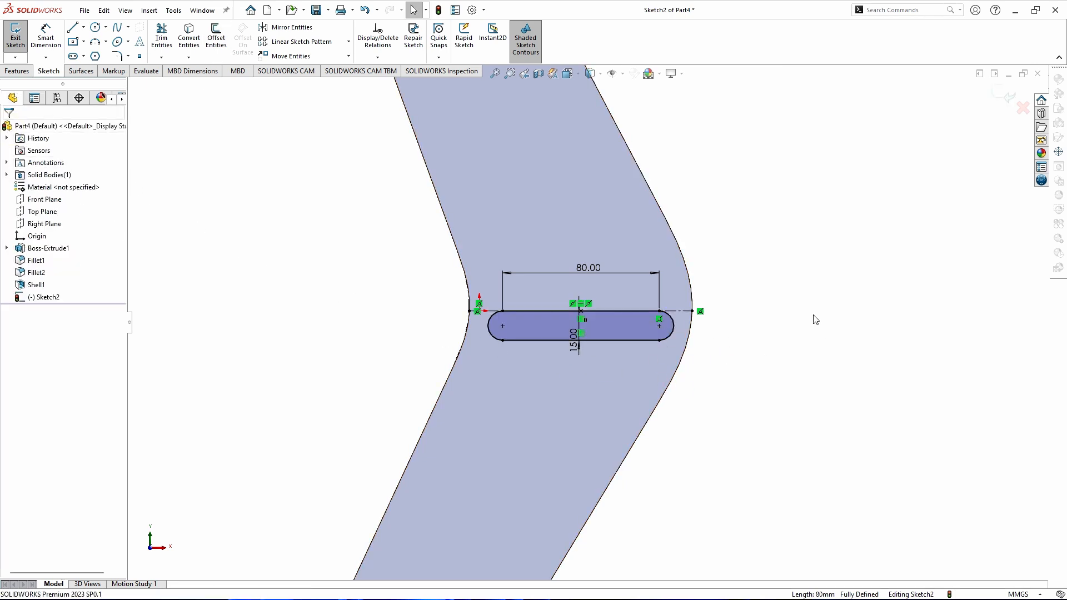
- Extrude the slot profile up to the opposite side leg's face as a crossbar, merging it with the frame
scroll(806, 303, up, 1)
middle_drag(795, 291, 760, 291)
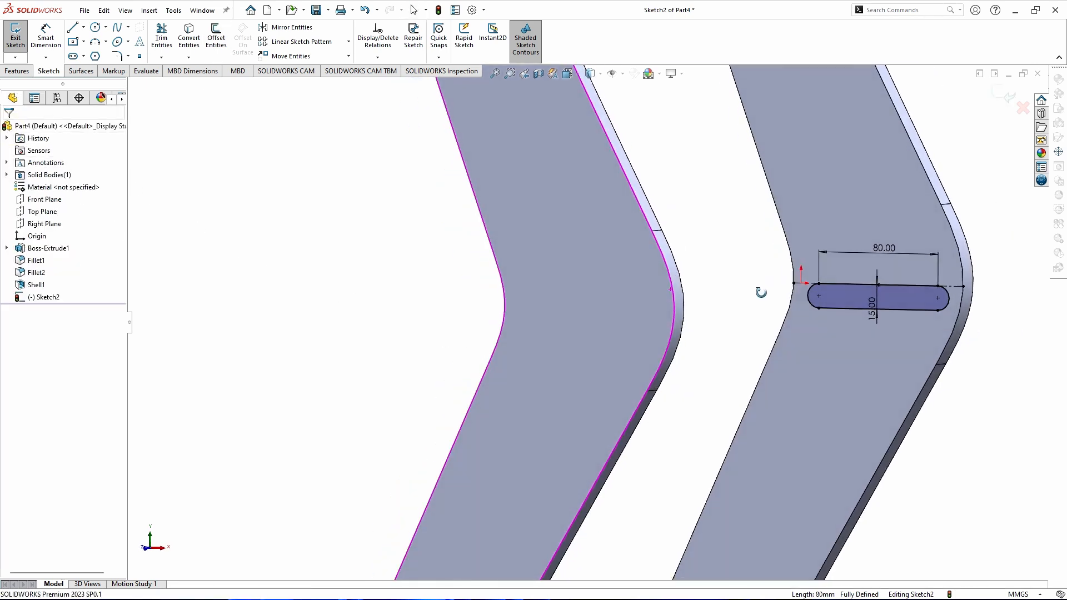
click(16, 71)
scroll(624, 392, up, 5)
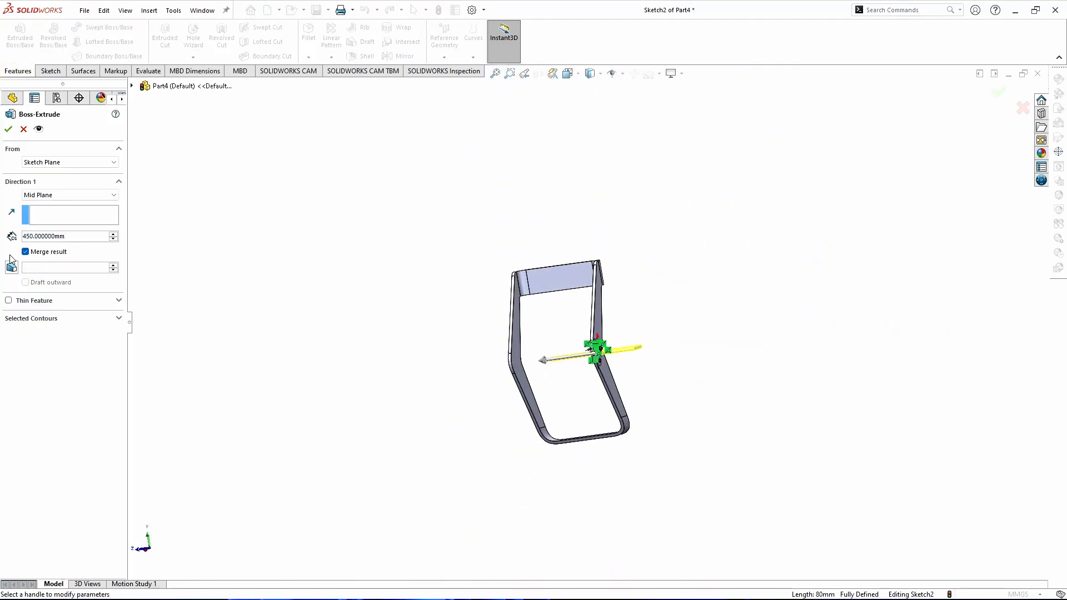
click(63, 195)
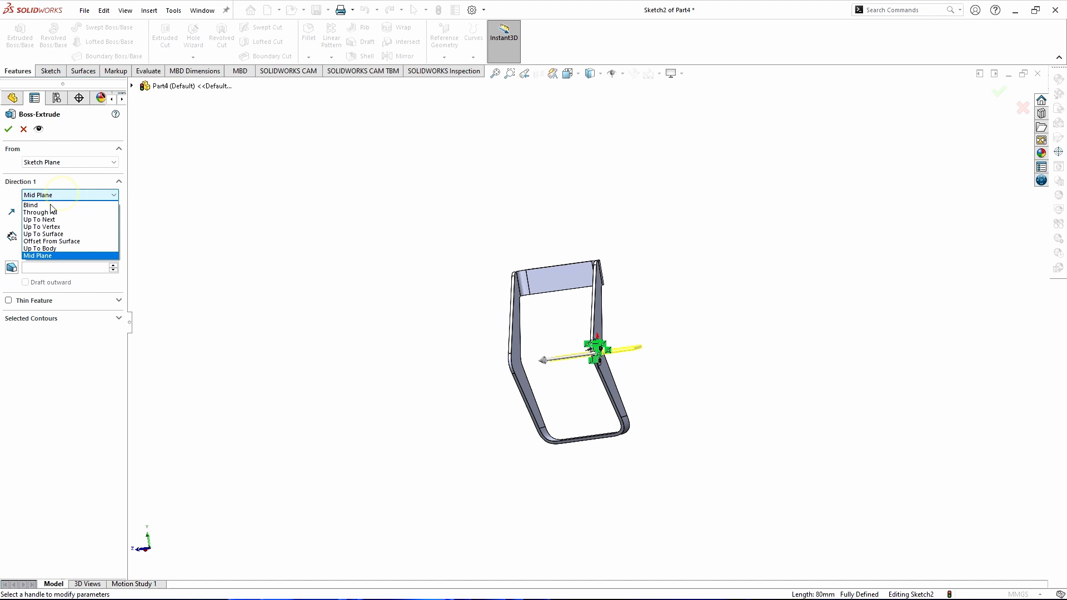
click(45, 233)
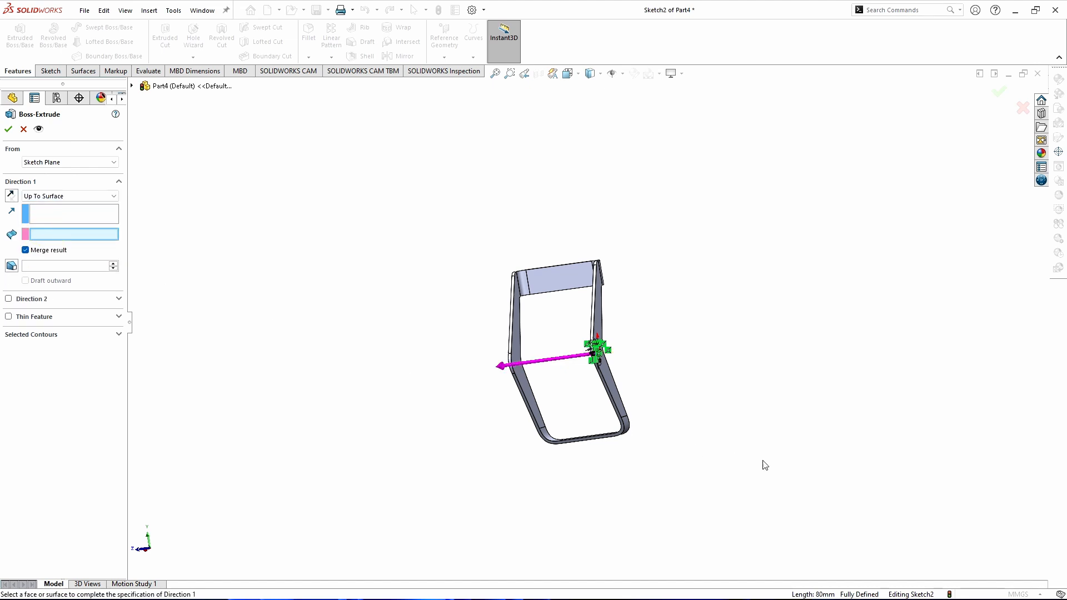
click(519, 372)
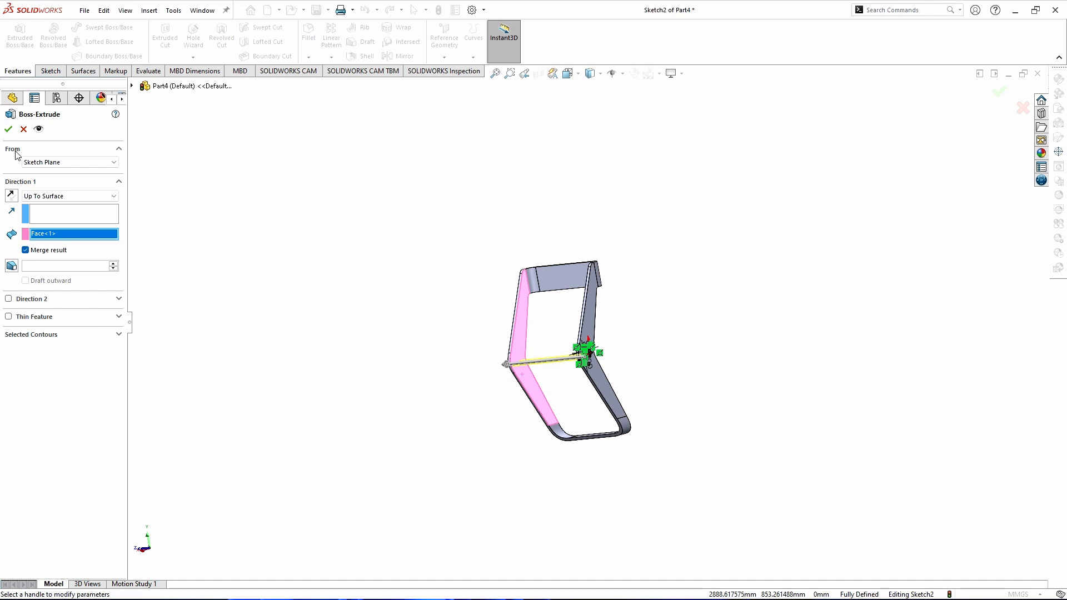
click(8, 128)
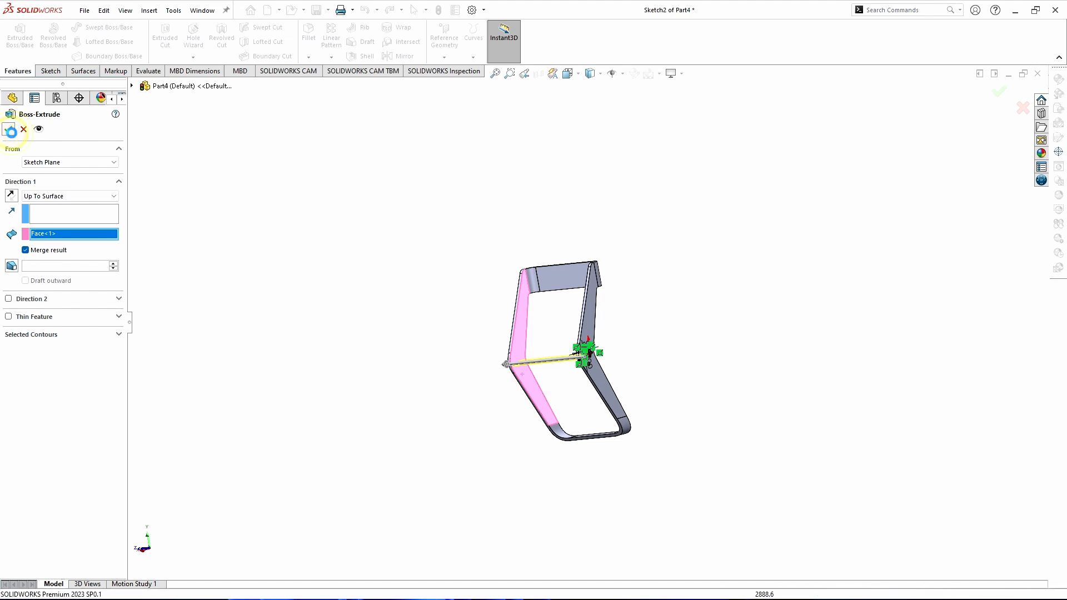
click(733, 298)
- Apply a 5 mm curvature-continuous fillet to the narrow front and back rim faces of the frame
middle_drag(690, 315, 755, 393)
scroll(558, 365, down, 4)
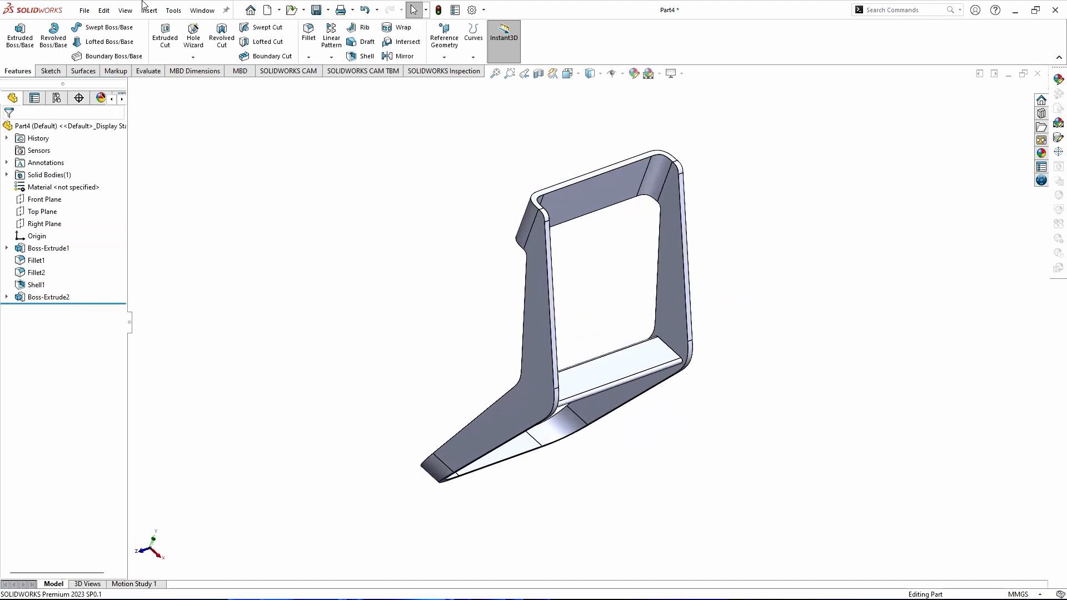
click(309, 34)
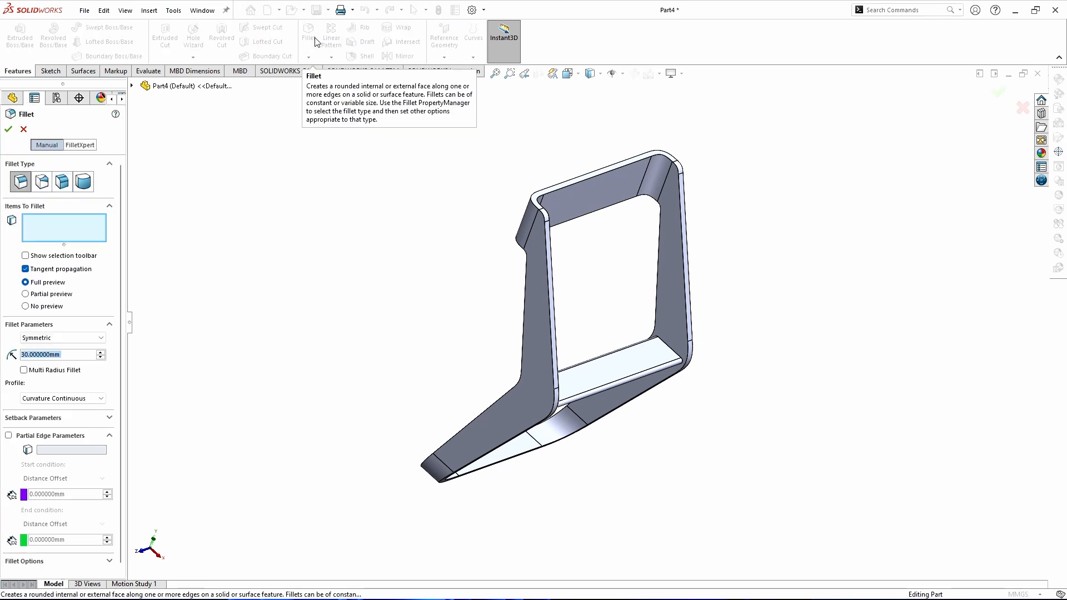
text(5)
key(Return)
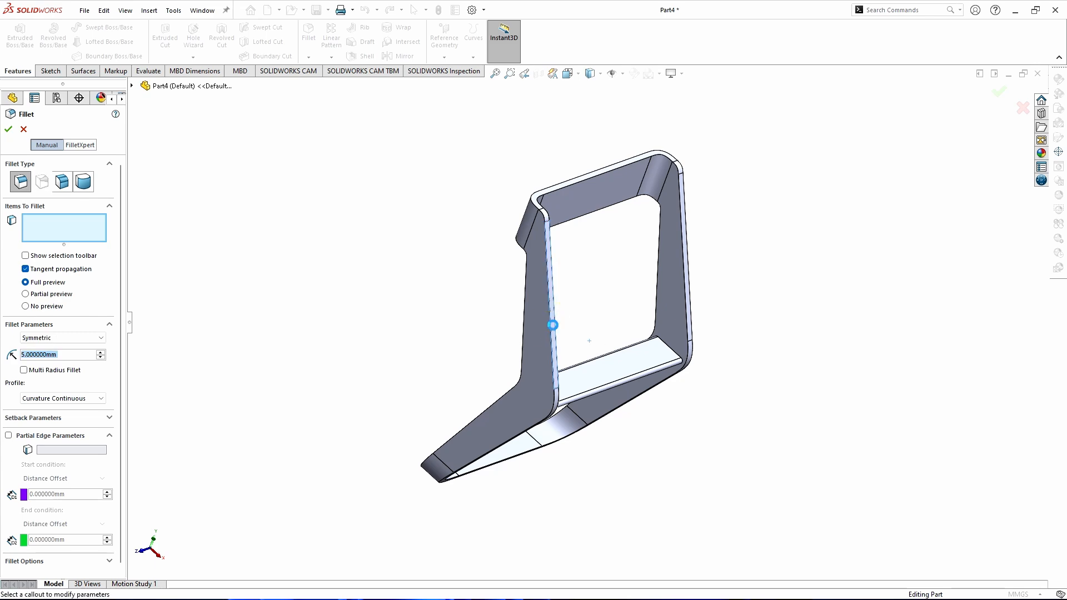
click(554, 327)
middle_drag(742, 326, 890, 305)
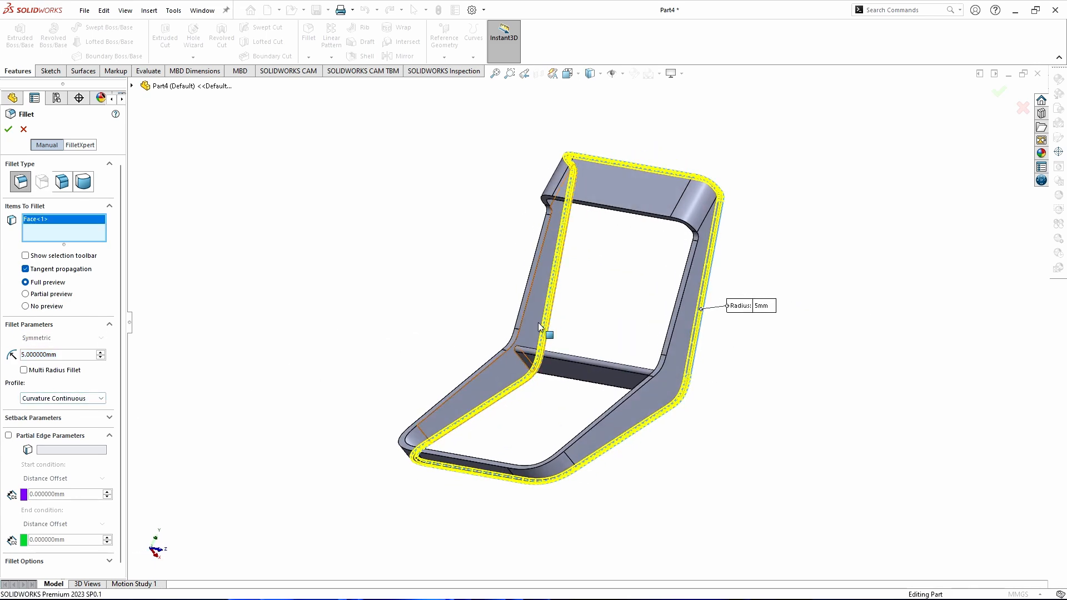
scroll(533, 311, down, 3)
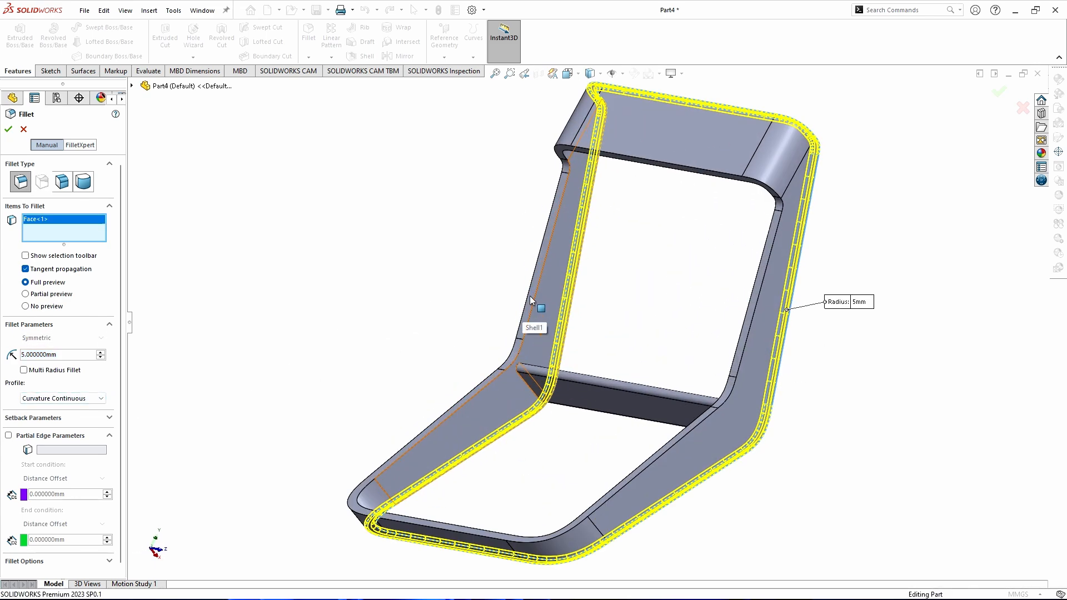
click(411, 444)
click(412, 448)
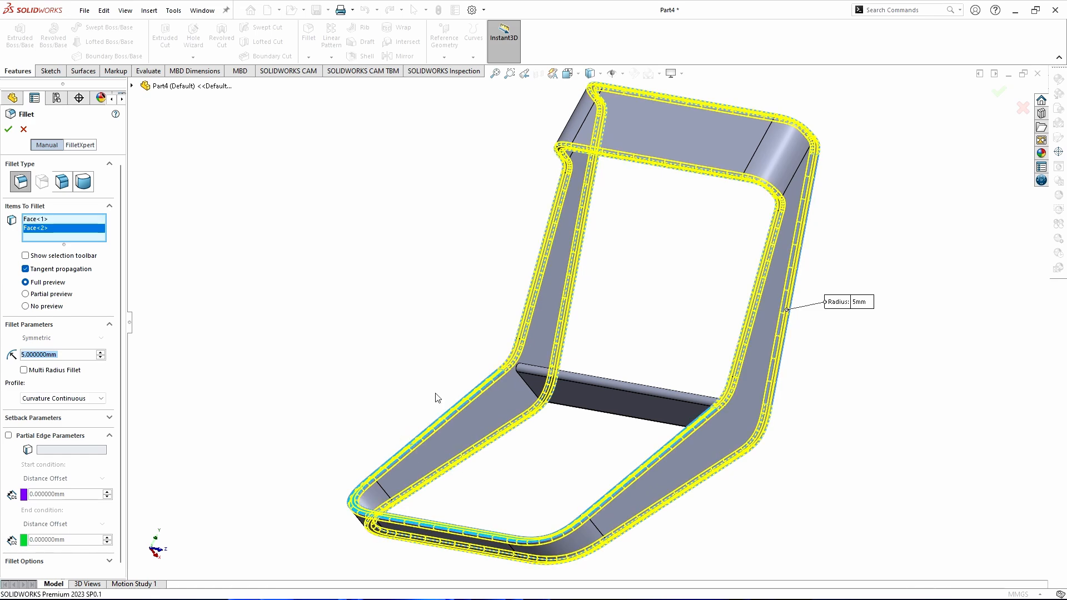
right_click(262, 294)
- Add a 5 mm curvature-continuous fillet where the crossbar's ends meet the two side legs by selecting its rounded edge face
middle_drag(800, 273, 715, 274)
scroll(870, 325, up, 4)
scroll(873, 330, down, 3)
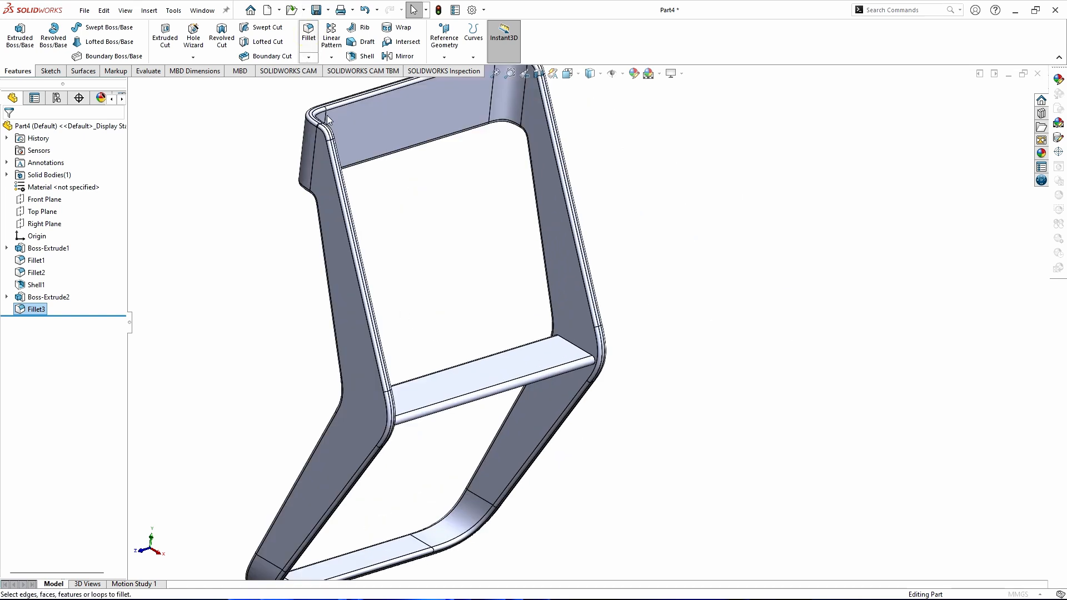
key(Return)
click(572, 364)
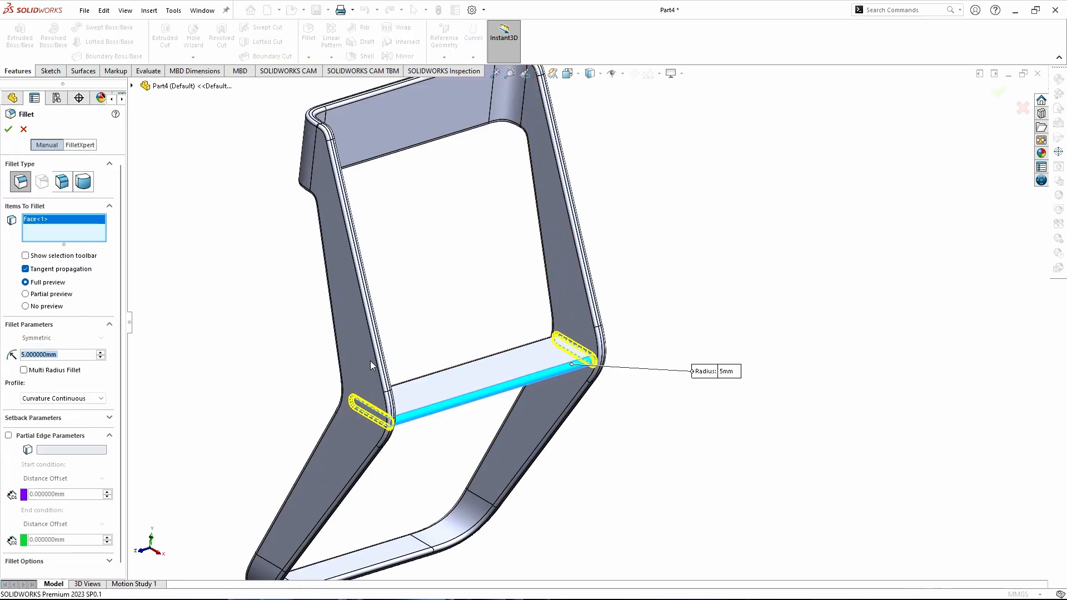
click(9, 129)
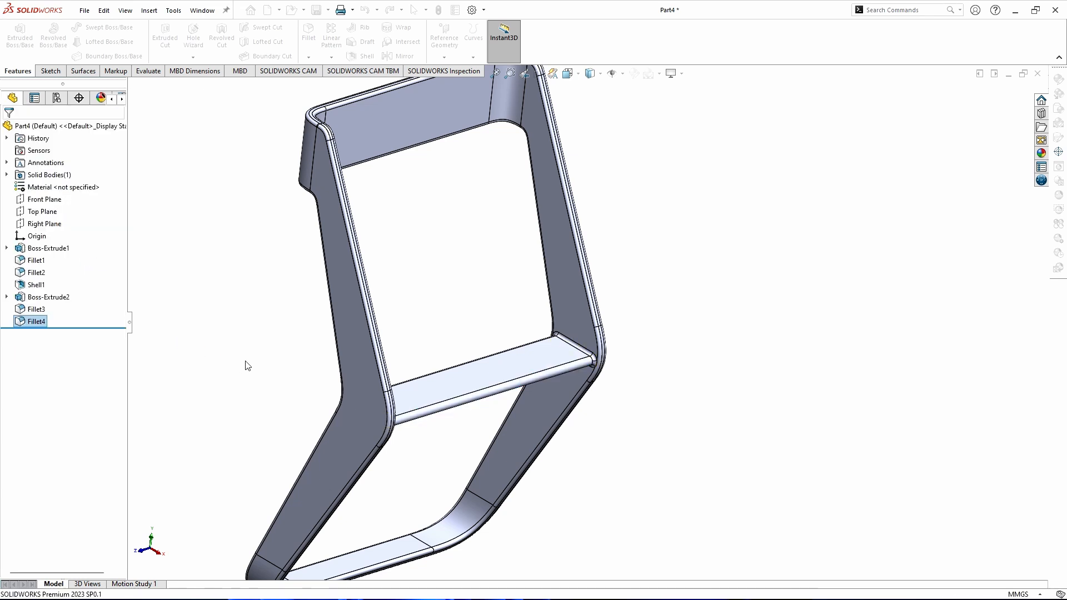
- Start a new sketch on the Front Plane and show the first extrusion's profile sketch
scroll(644, 325, up, 3)
middle_drag(685, 304, 718, 314)
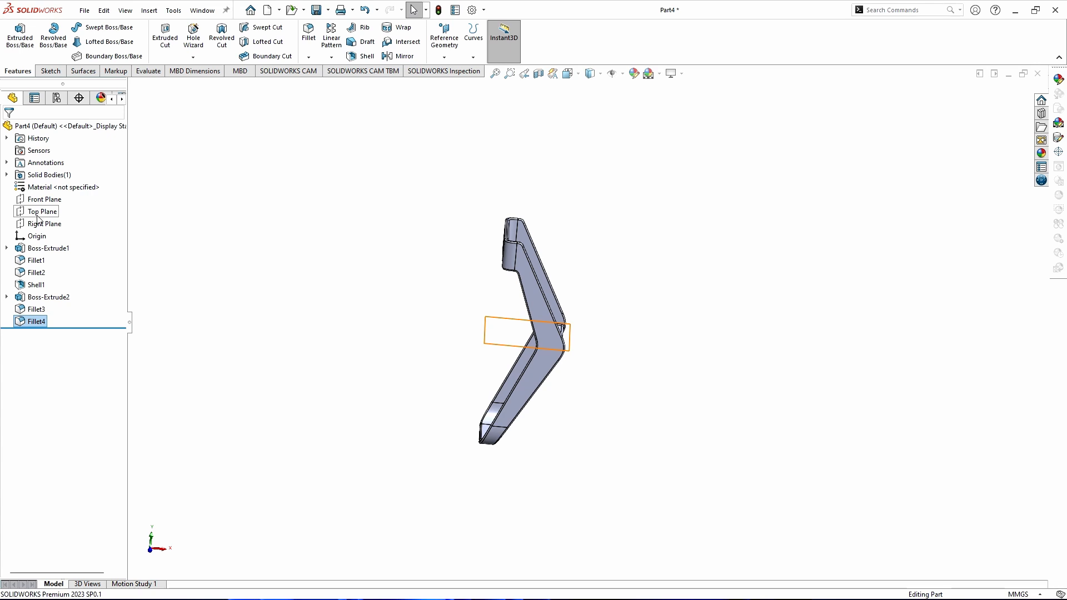
click(45, 198)
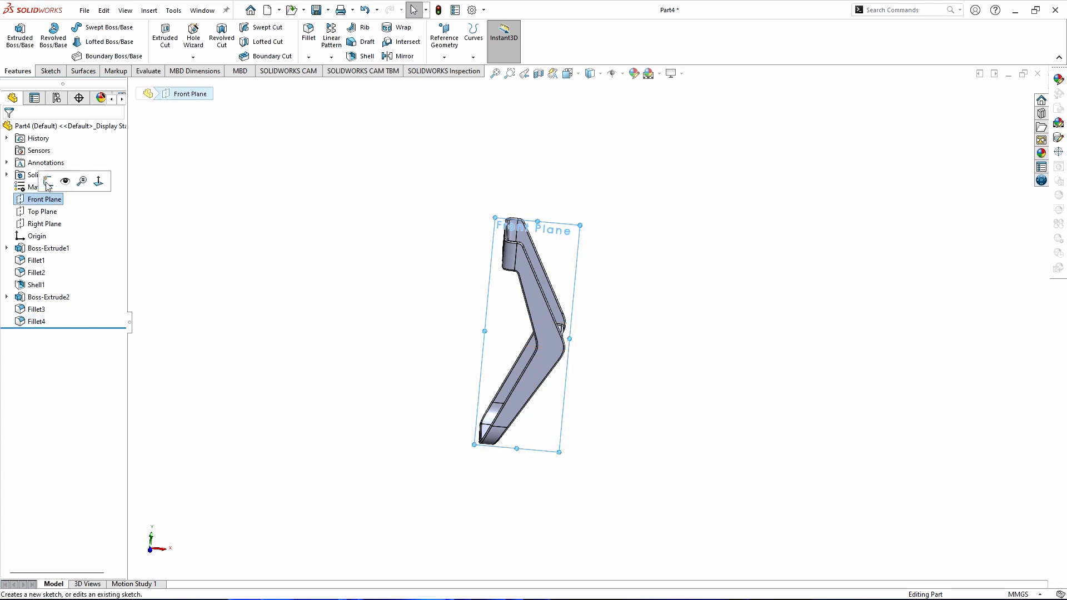
click(42, 181)
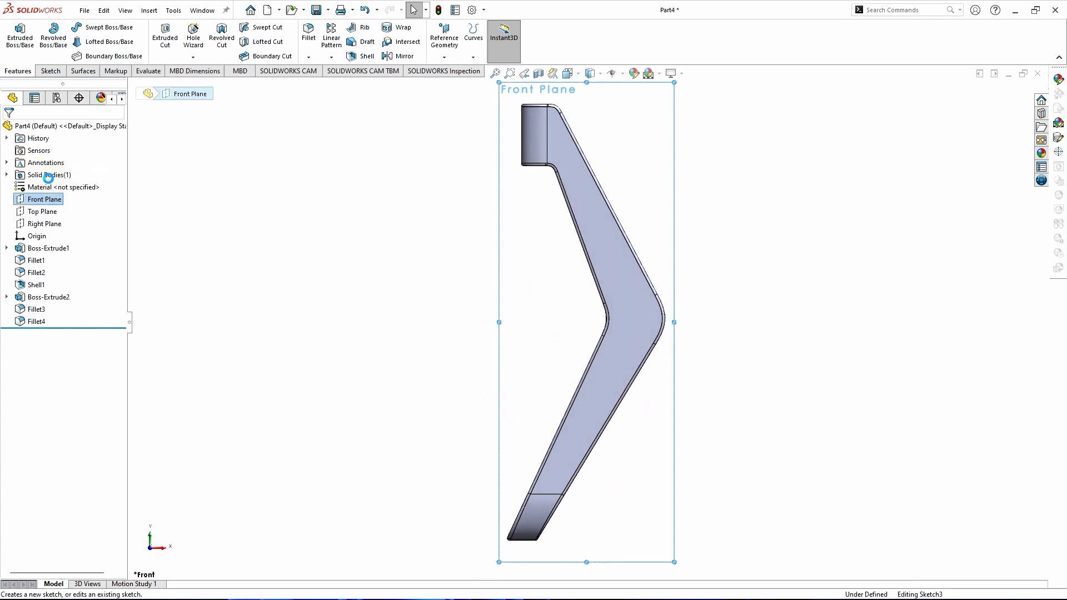
click(6, 248)
click(39, 261)
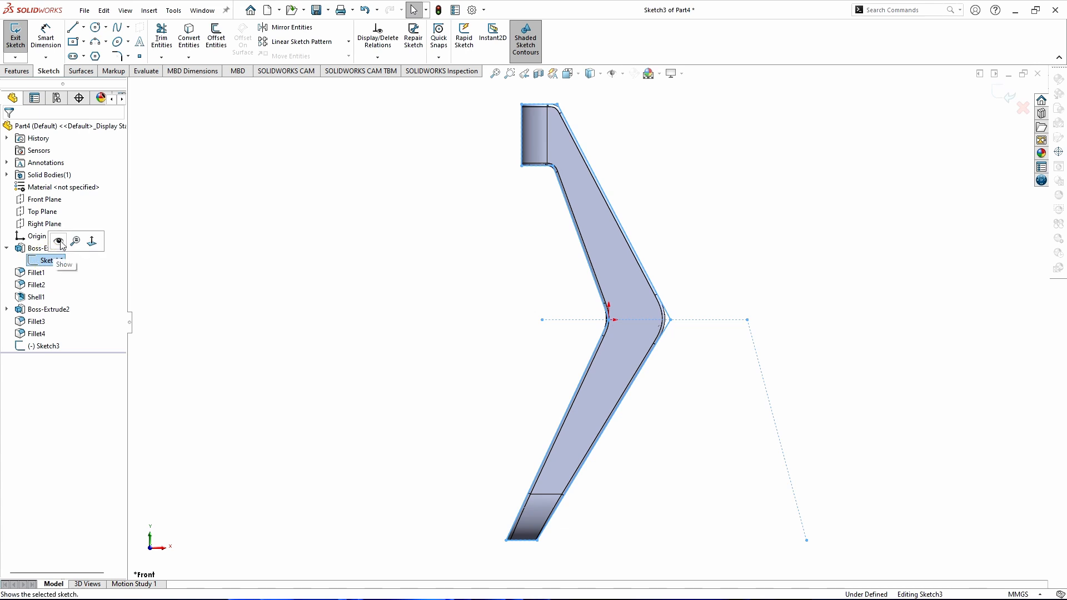
click(426, 295)
- Convert the horizontal and slanted construction lines of the shown profile sketch into the new sketch, and hide the original sketch
scroll(541, 335, up, 5)
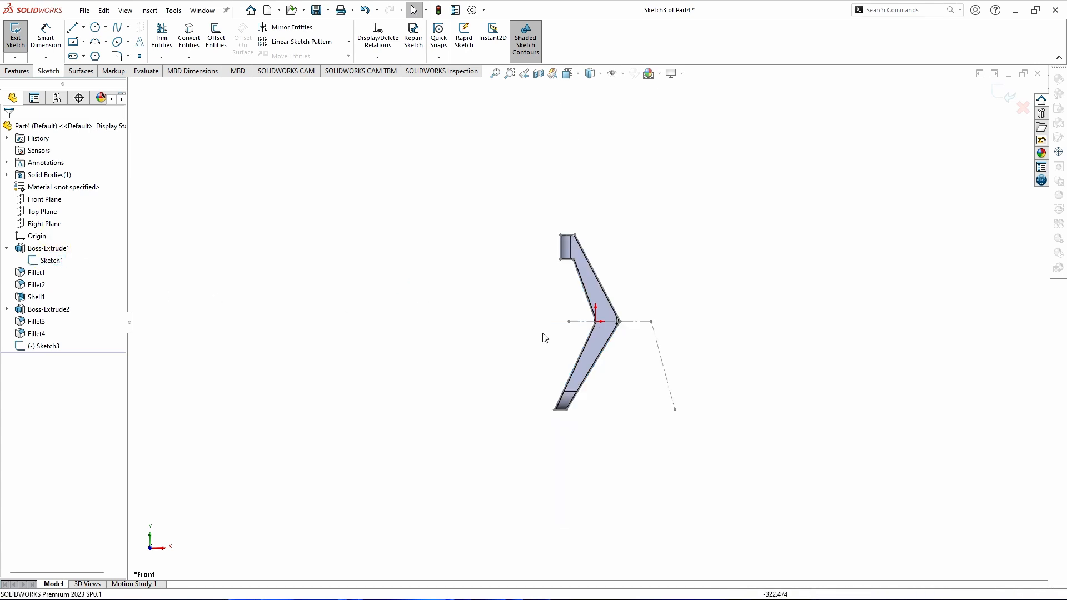
scroll(693, 375, down, 3)
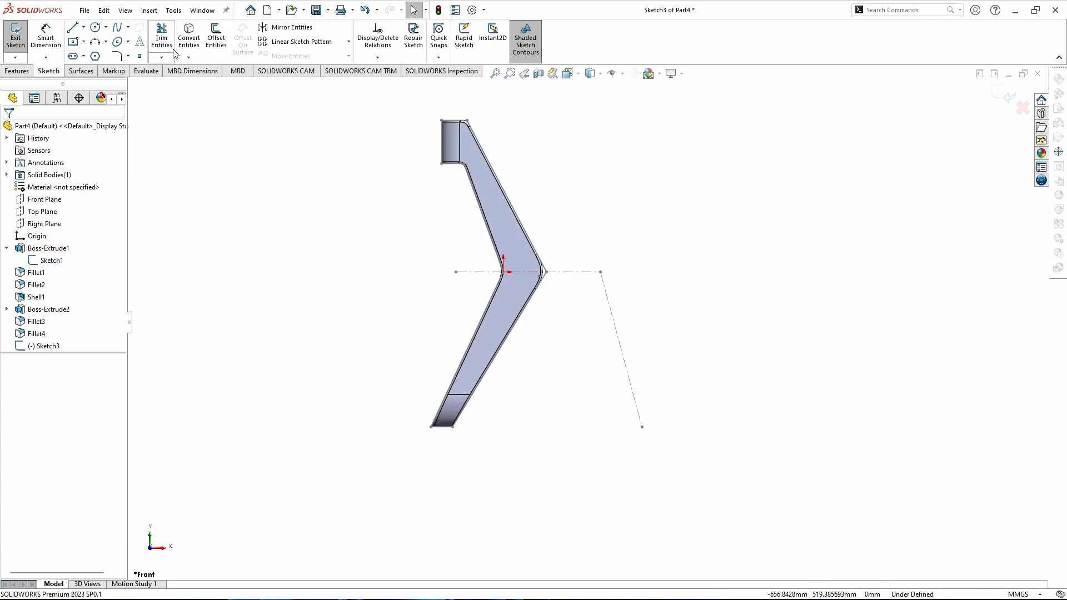
click(190, 36)
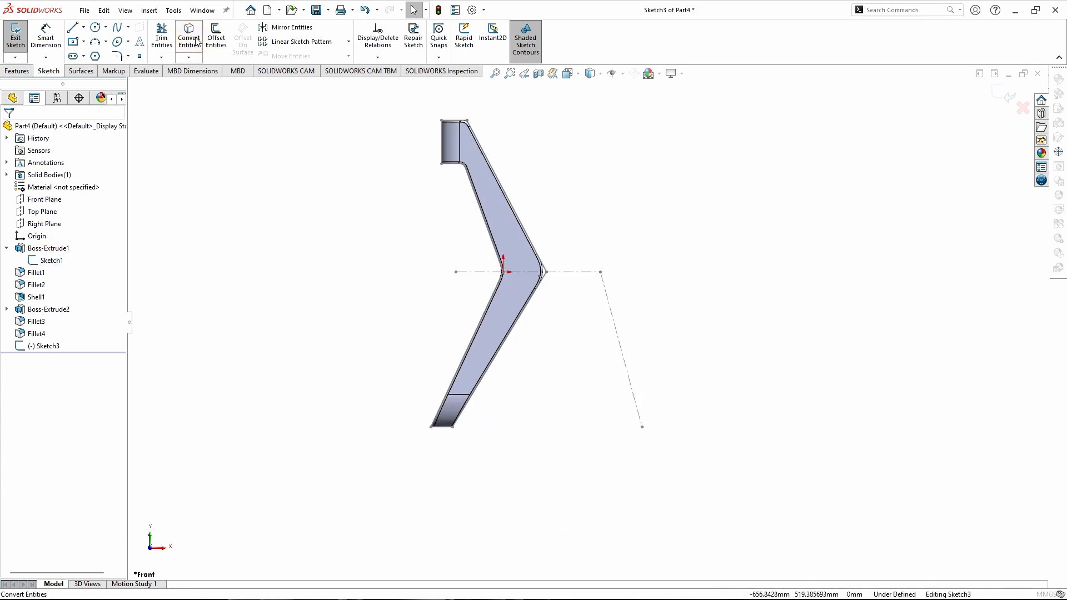
click(580, 271)
click(608, 300)
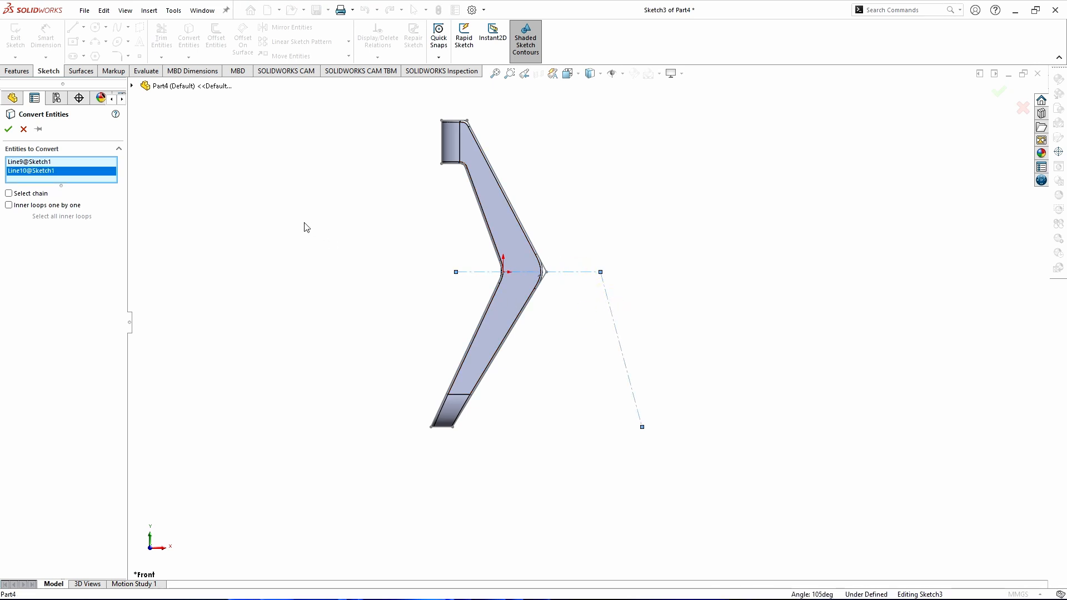
click(8, 130)
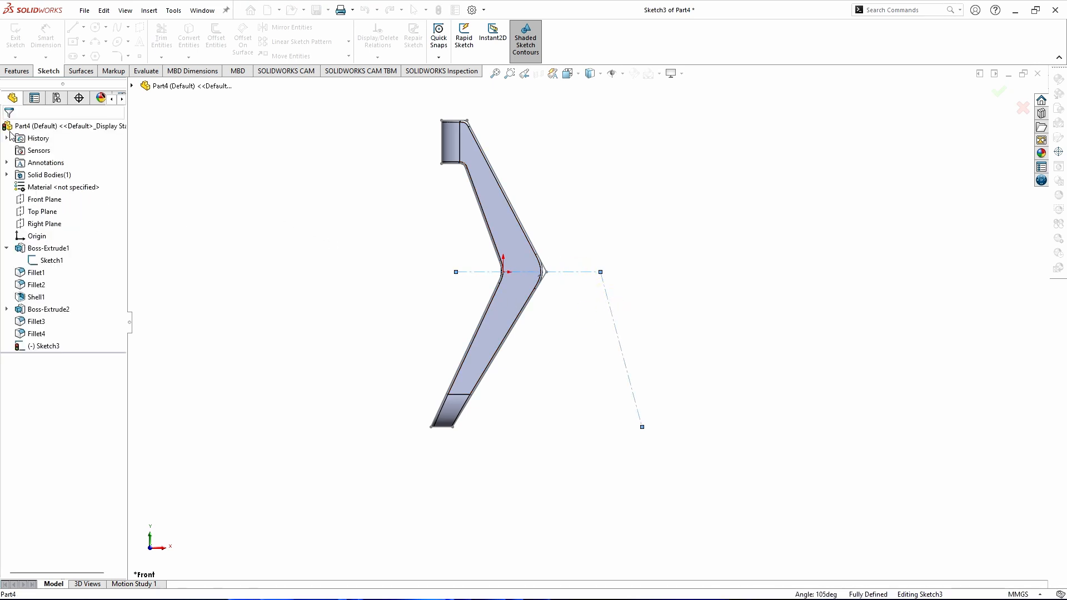
click(44, 261)
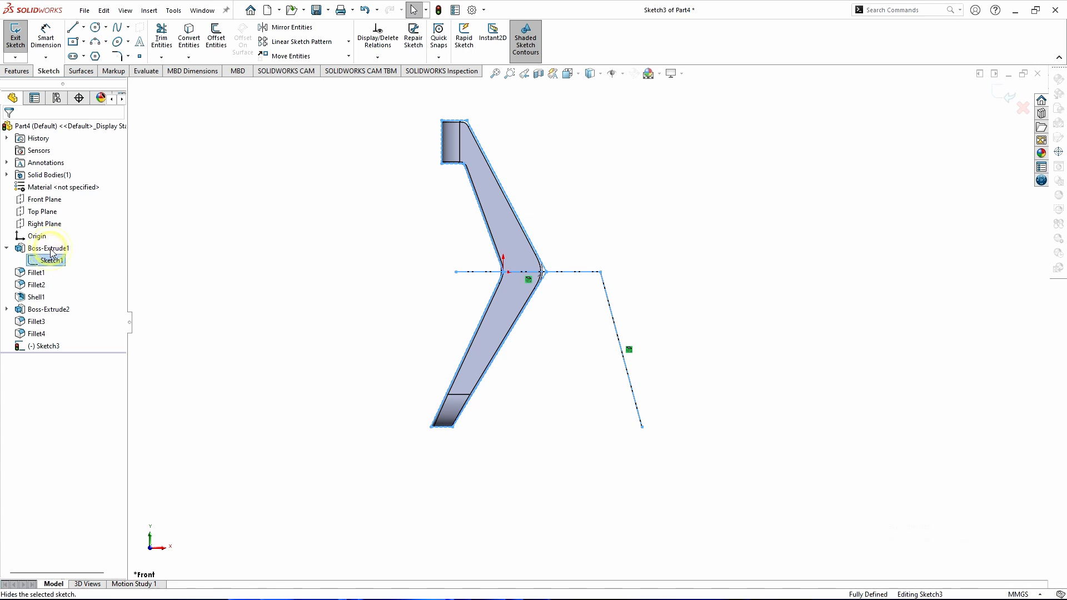
- Close the converted lines into a bent profile with a vertical rear line about 57 mm, sloped upper and outer lines, and a horizontal foot line about 44 mm
click(518, 391)
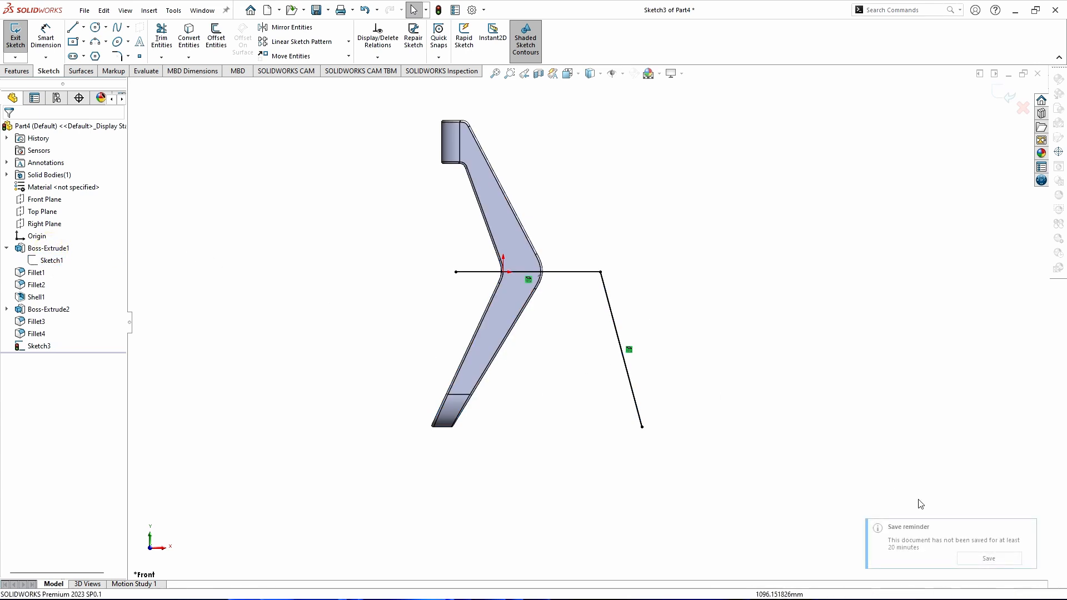
click(1026, 533)
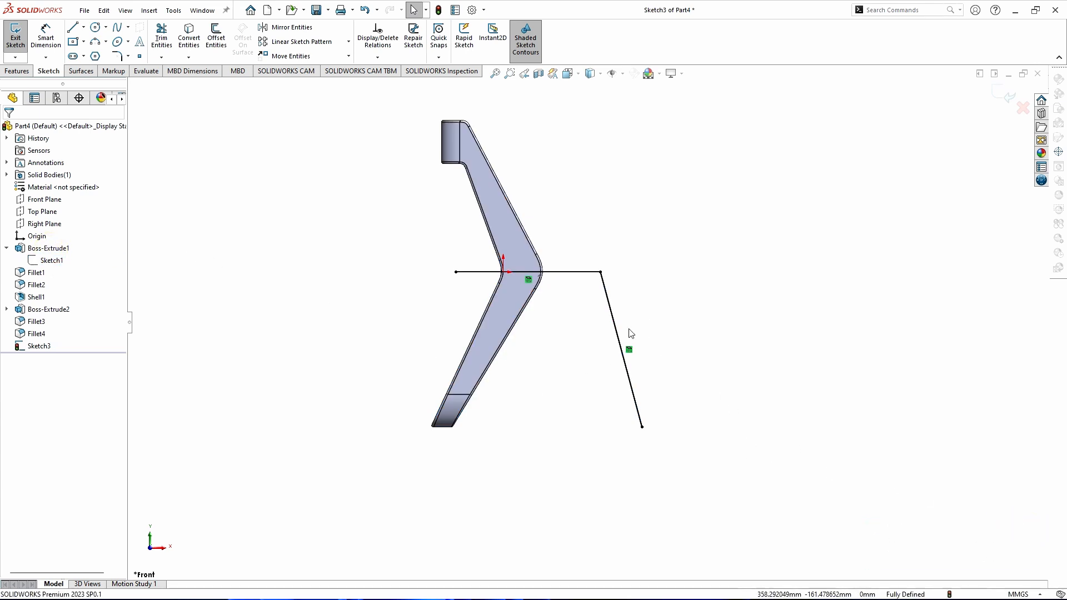
scroll(615, 305, down, 2)
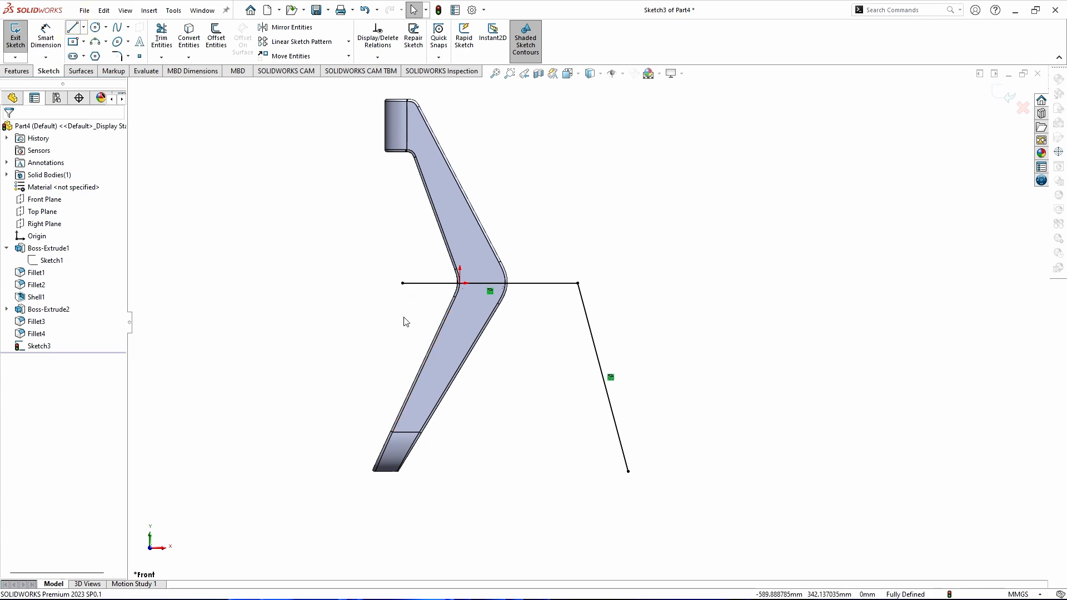
key(l)
click(402, 284)
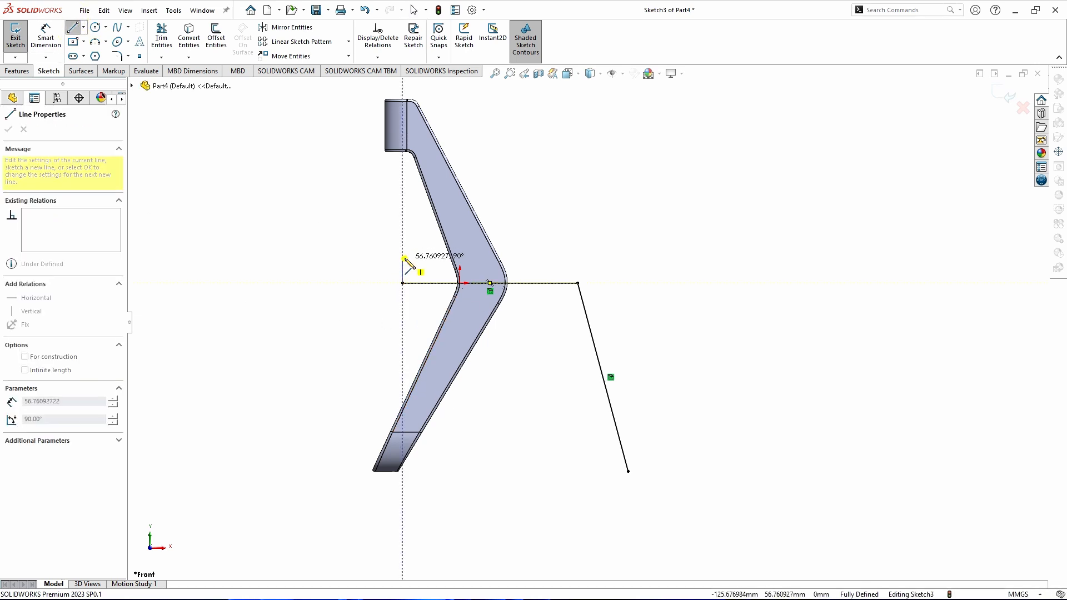
click(403, 259)
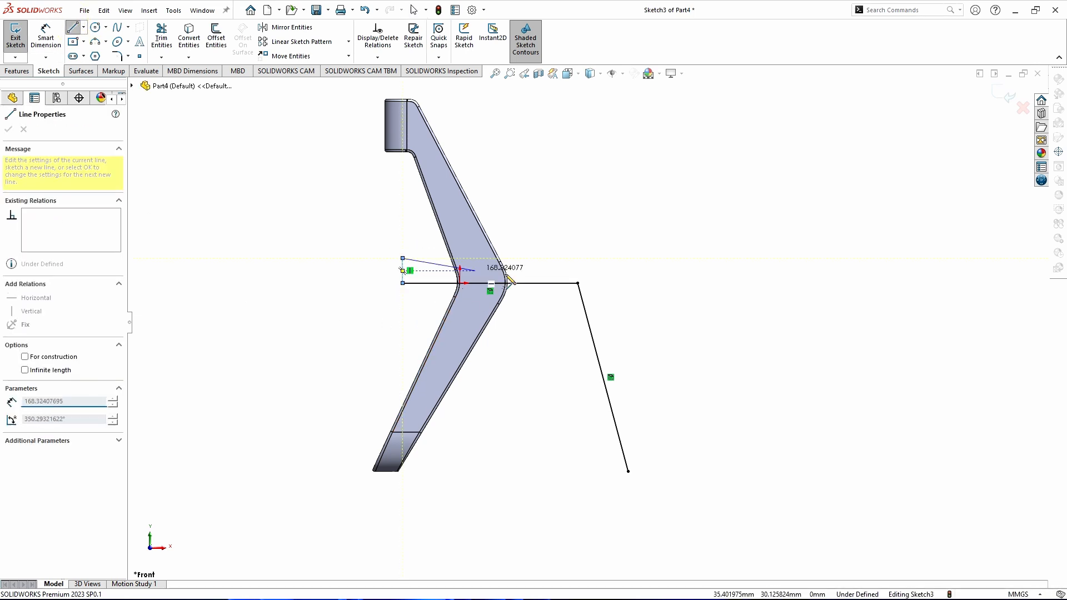
click(615, 246)
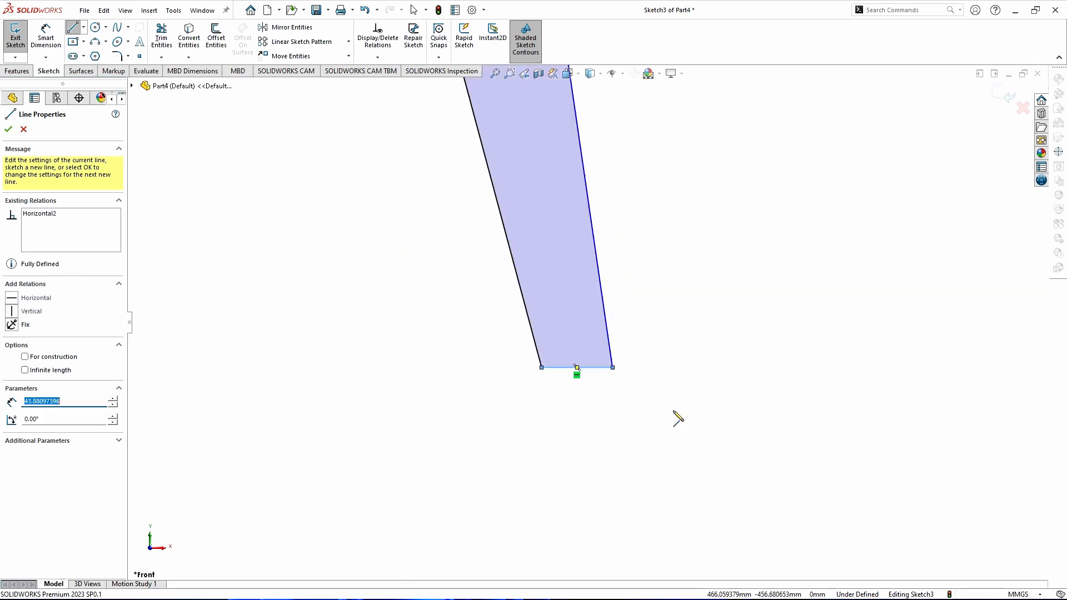
key(Escape)
key(Escape)
- Dimension the horizontal foot line of the bent profile to 35 mm
right_click(636, 415)
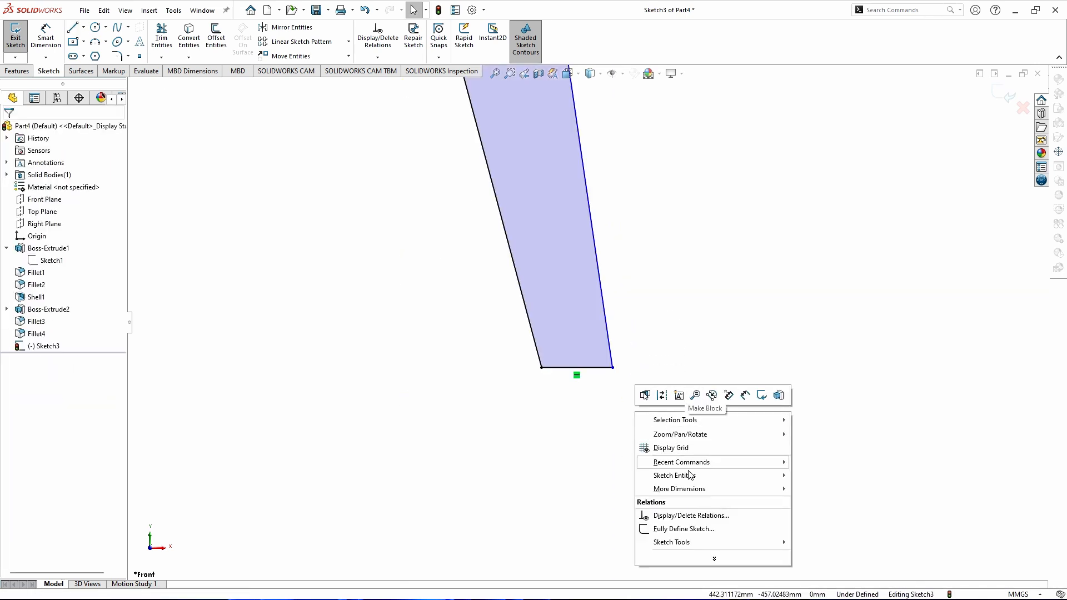
mouse_move(731, 465)
click(812, 572)
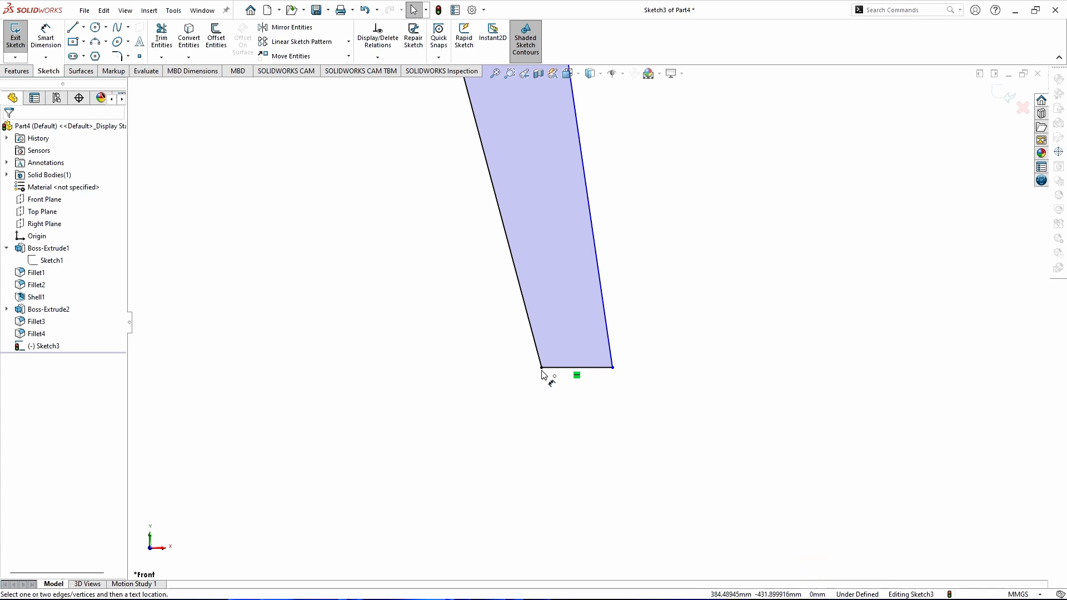
click(555, 368)
click(574, 412)
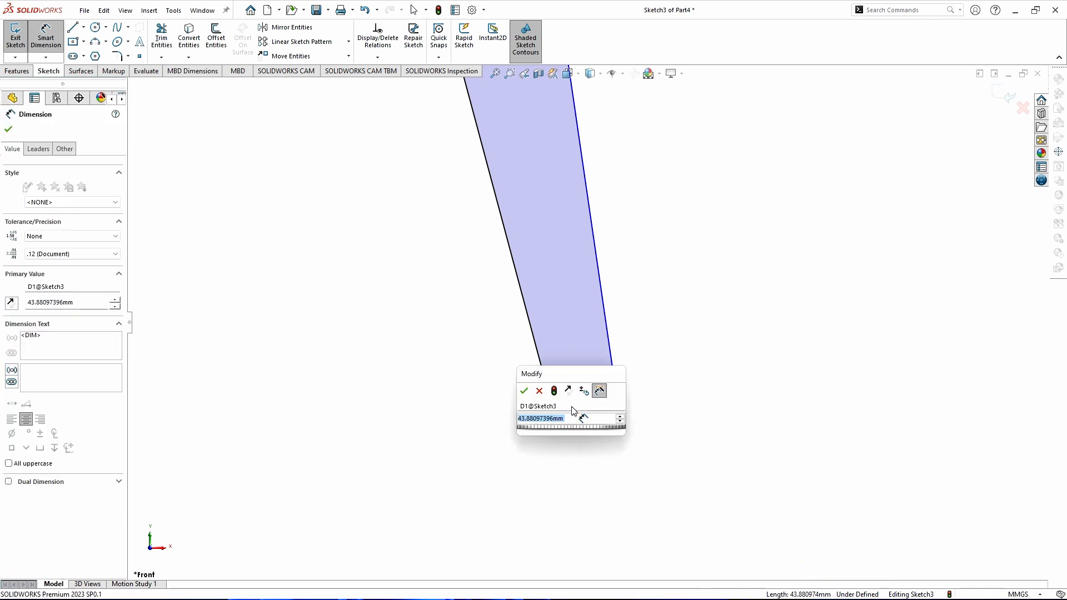
key(Return)
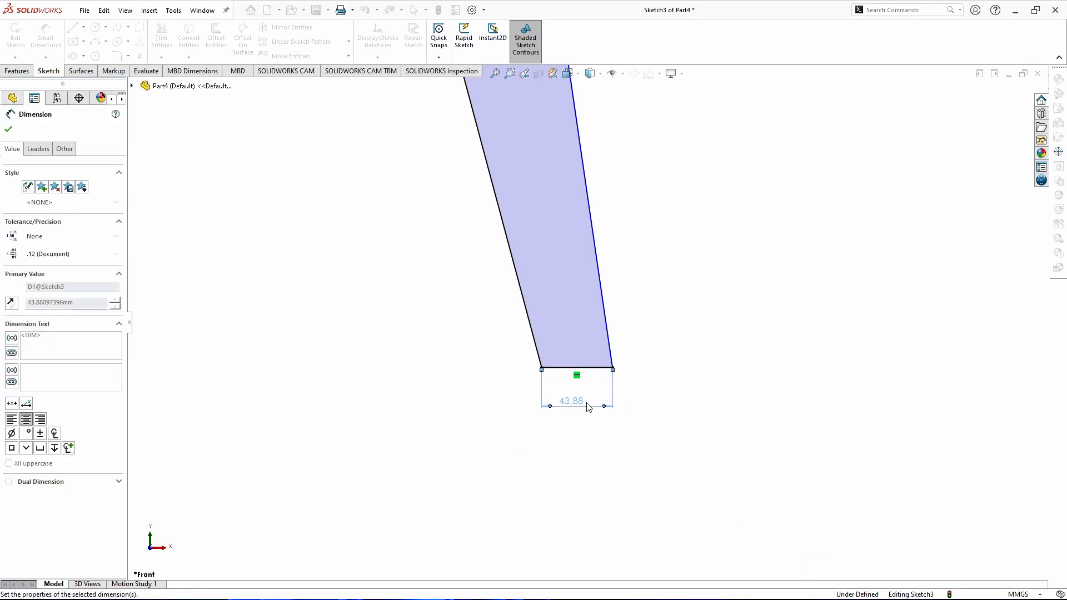
- Dimension the short vertical line at the rear end of the seat profile to 25 mm
scroll(587, 415, up, 8)
scroll(419, 158, down, 5)
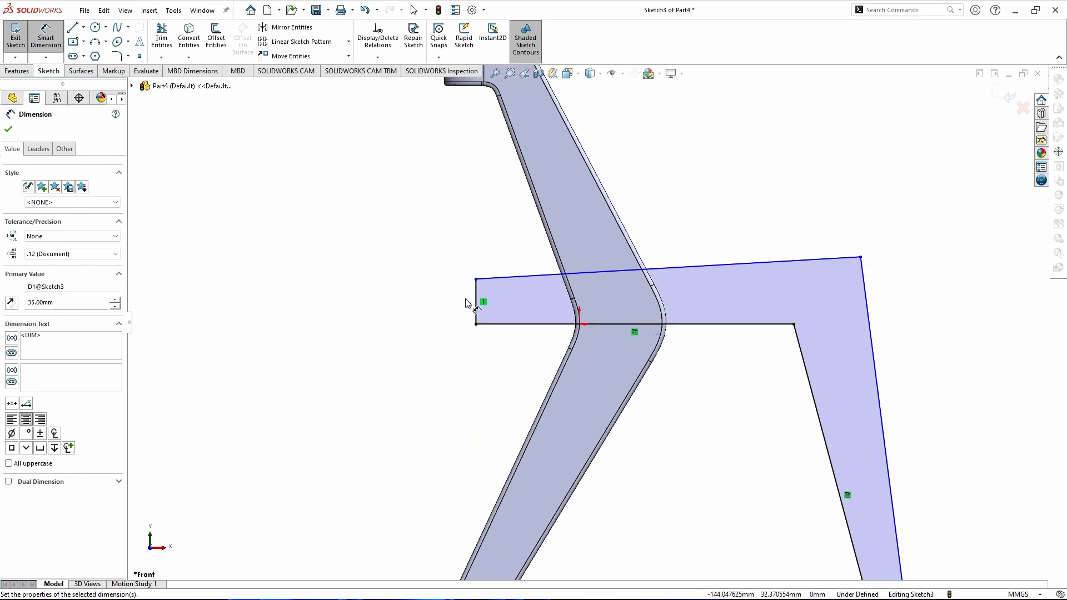
click(477, 310)
click(433, 306)
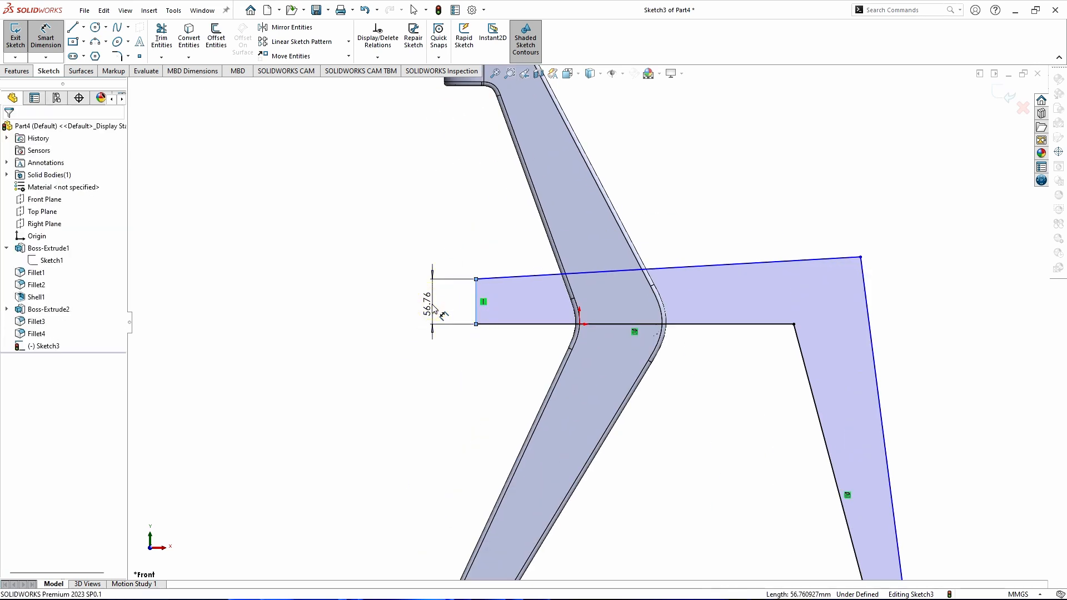
text(25)
key(Return)
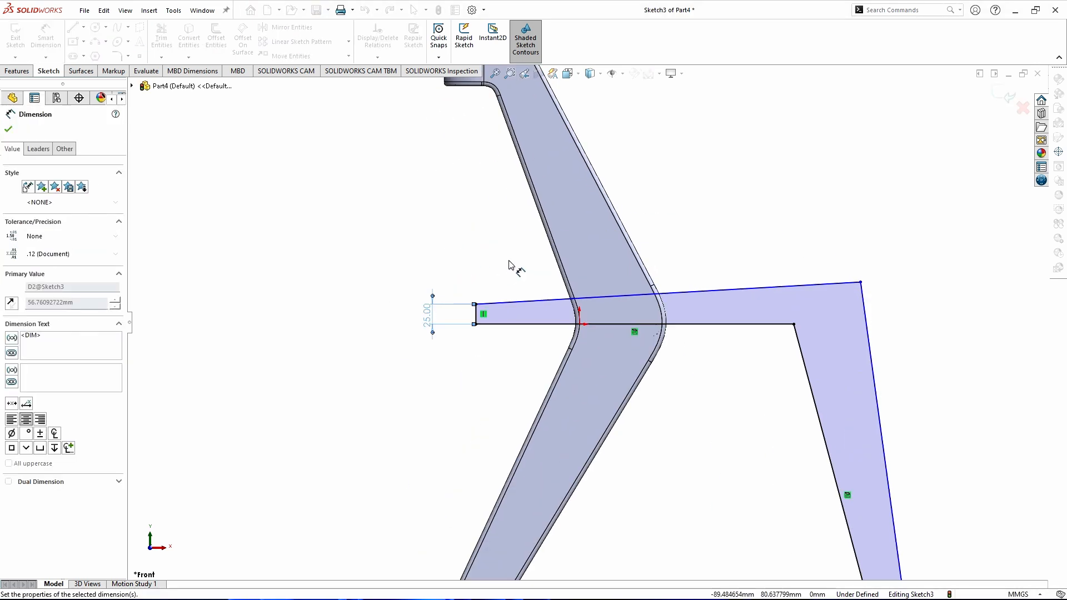
- Dimension the angle between the seat profile's upper sloped line and lower horizontal line to 3 degrees
scroll(572, 316, up, 2)
click(554, 323)
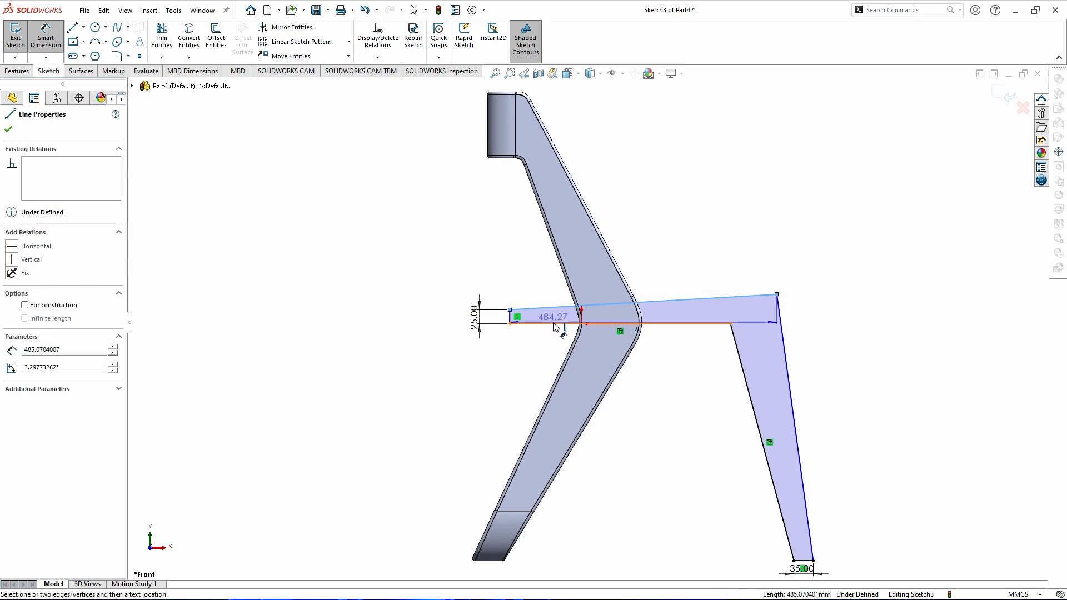
click(536, 310)
click(535, 315)
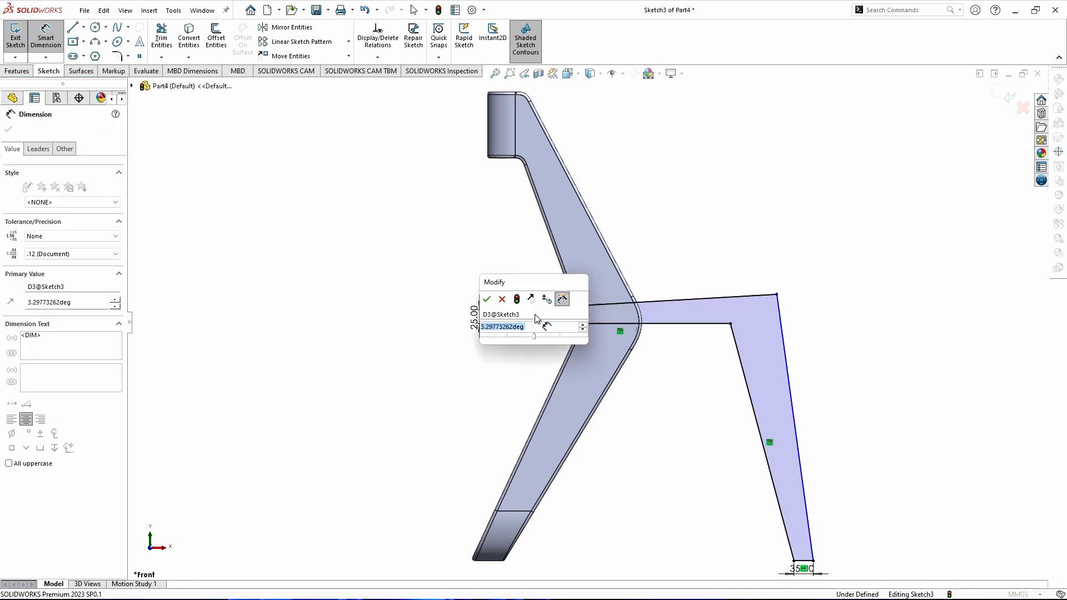
key(Return)
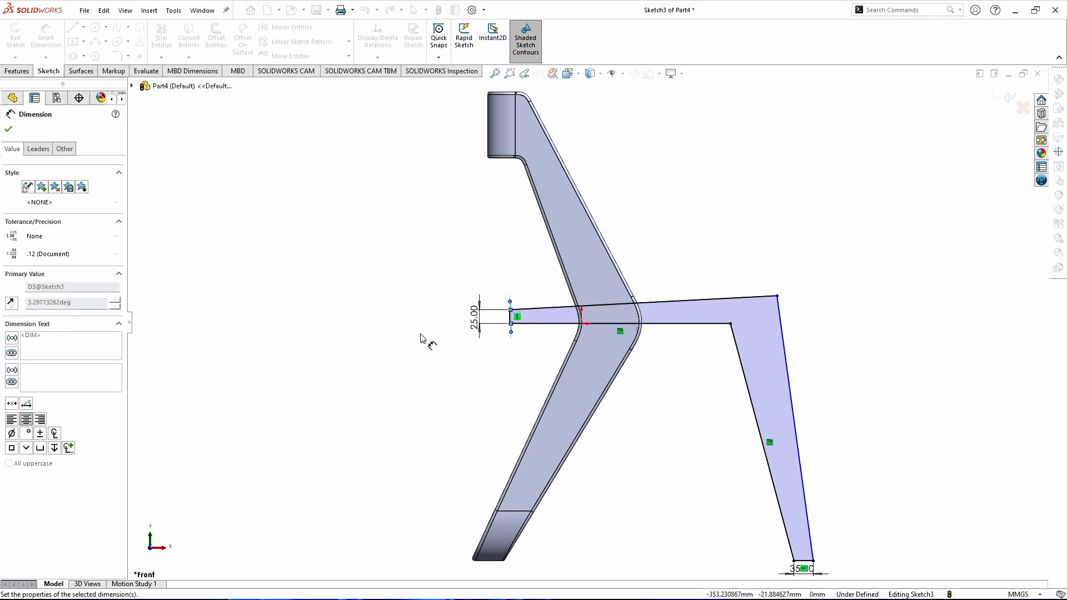
- Dimension the angle between the front leg's inner and outer slanted lines to 3 degrees and finish dimensioning
scroll(439, 333, up, 3)
scroll(726, 408, down, 3)
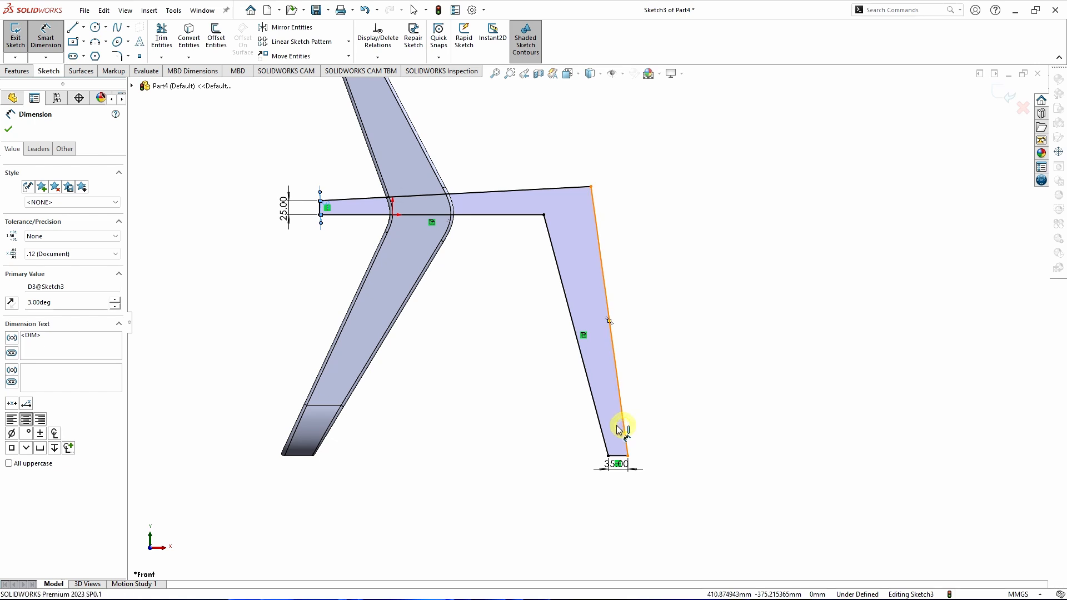
click(622, 429)
click(603, 433)
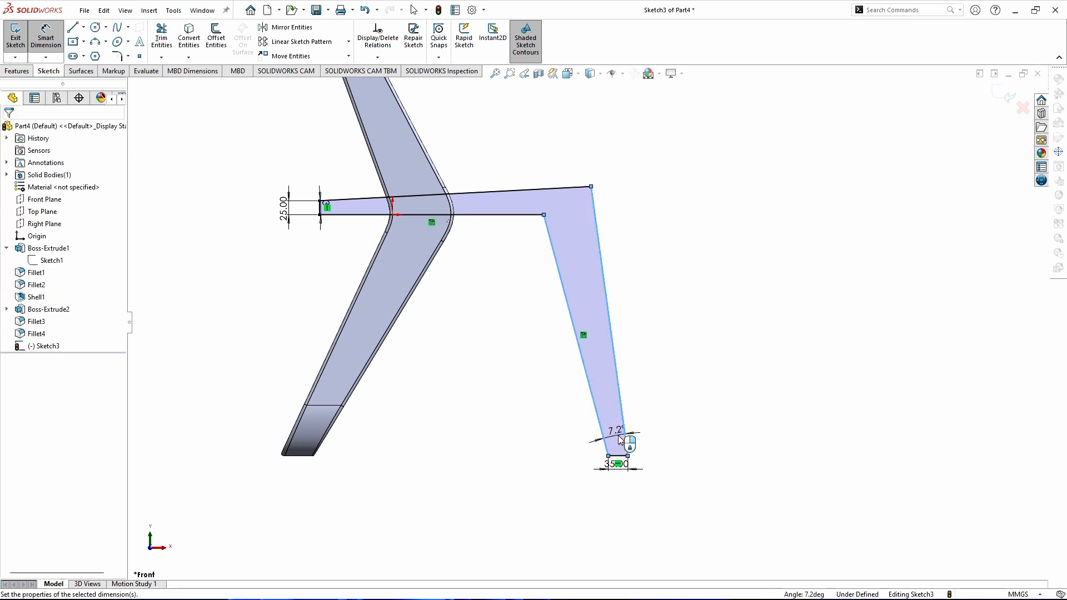
click(621, 438)
text(3)
key(Return)
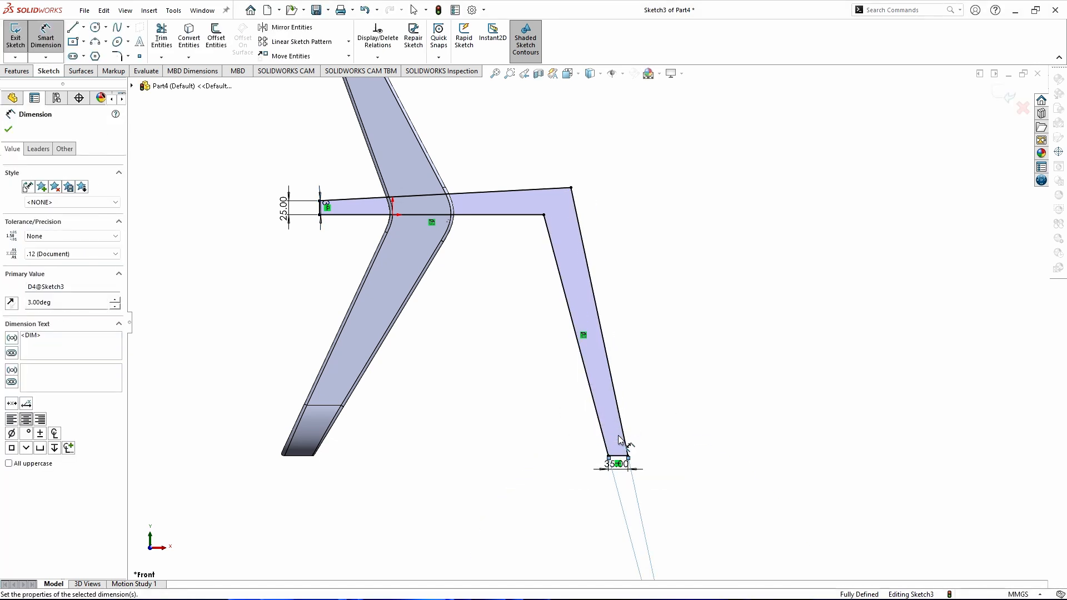
scroll(646, 387, up, 2)
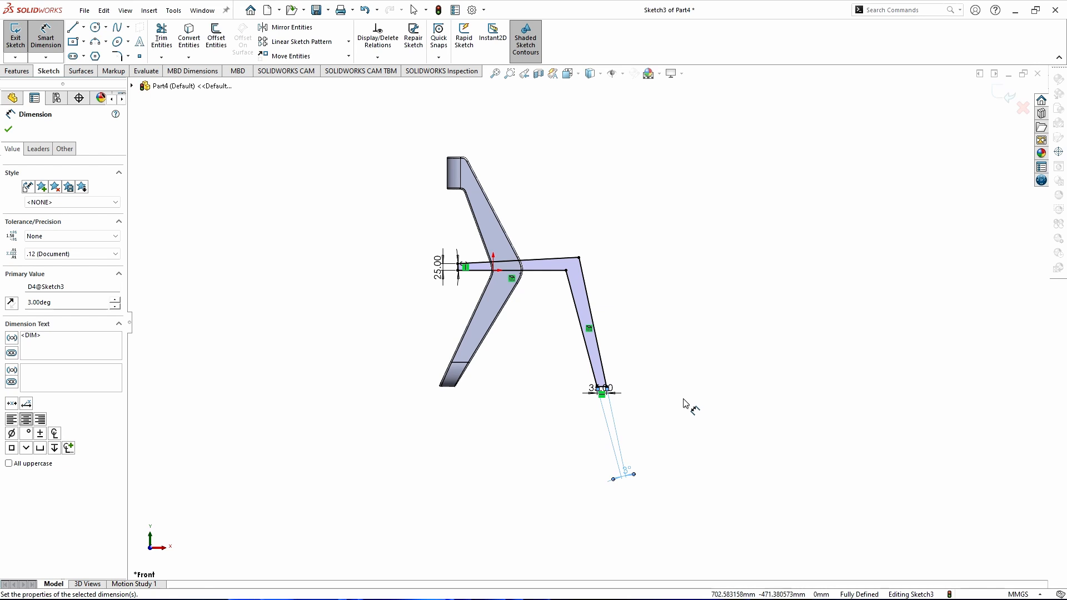
click(9, 129)
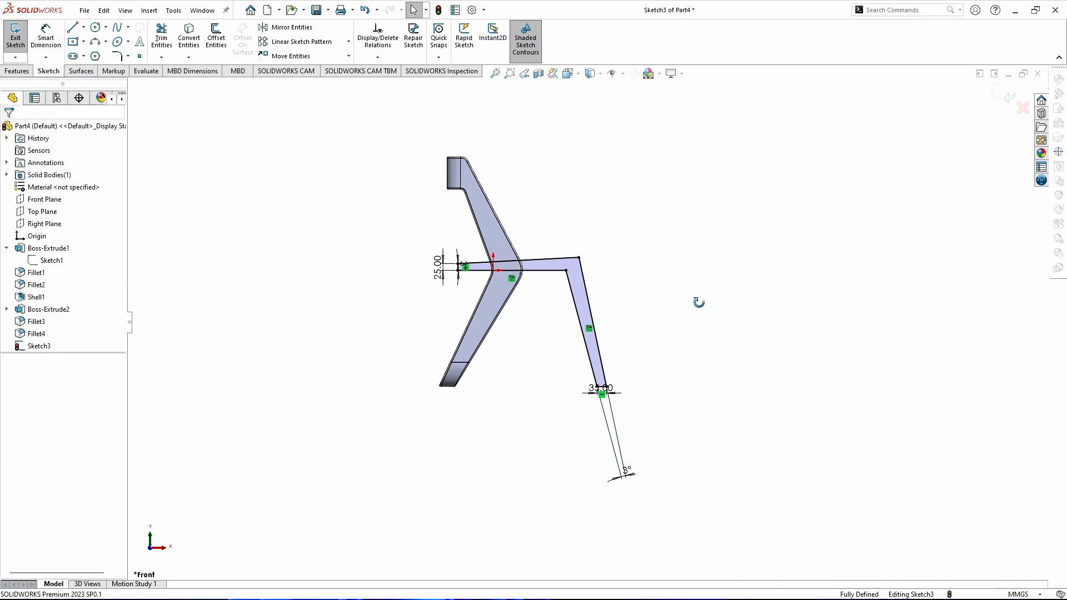
- Extrude the seat and front leg profile with the Mid Plane option, adjusting its depth to fit between the frame's side legs
middle_drag(698, 299, 652, 336)
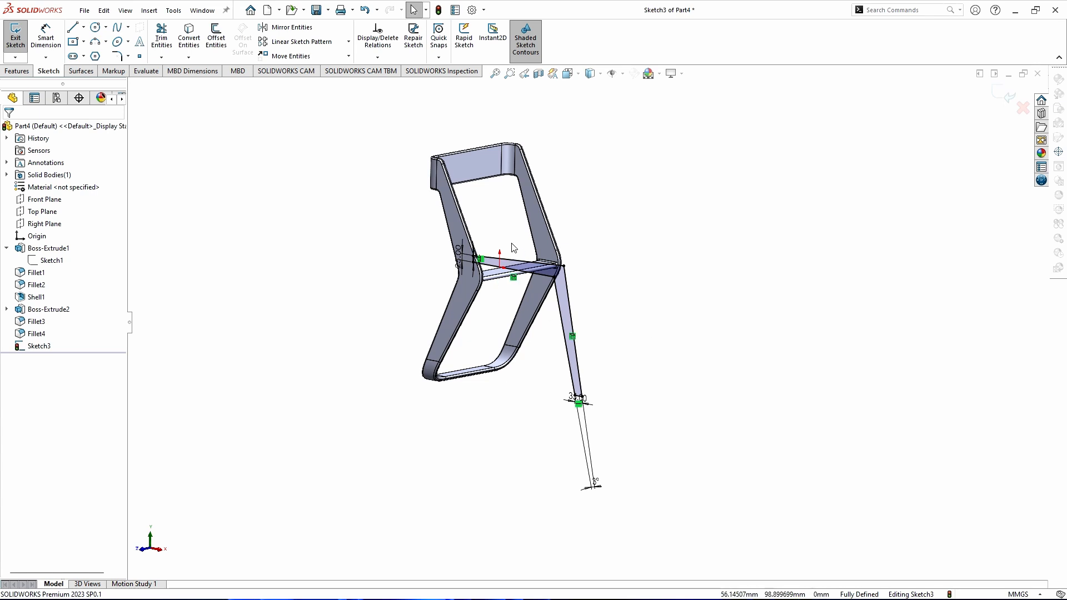
click(18, 71)
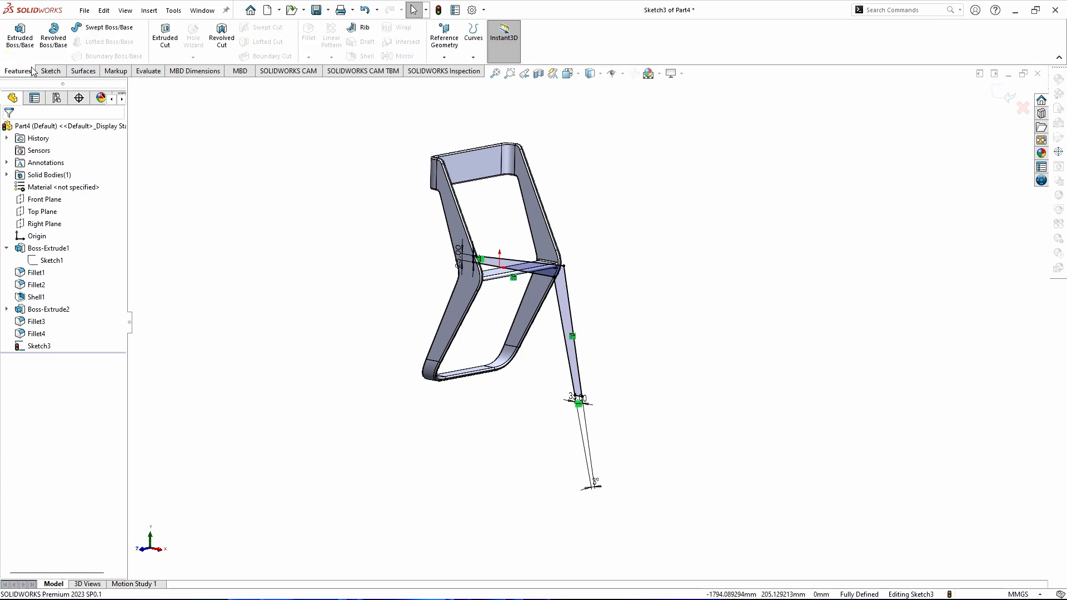
click(20, 34)
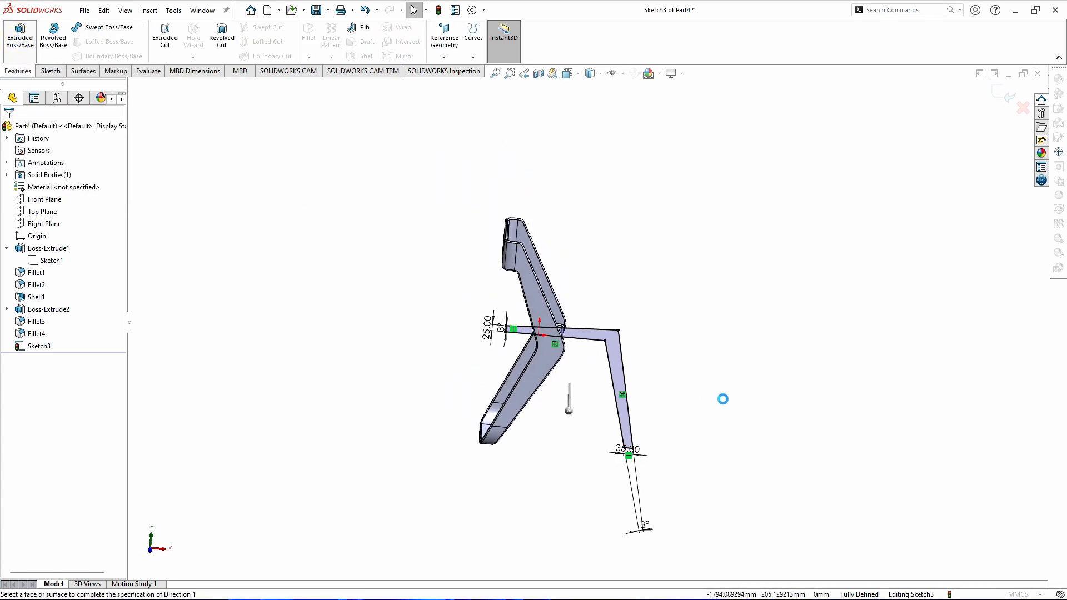
click(46, 196)
click(50, 249)
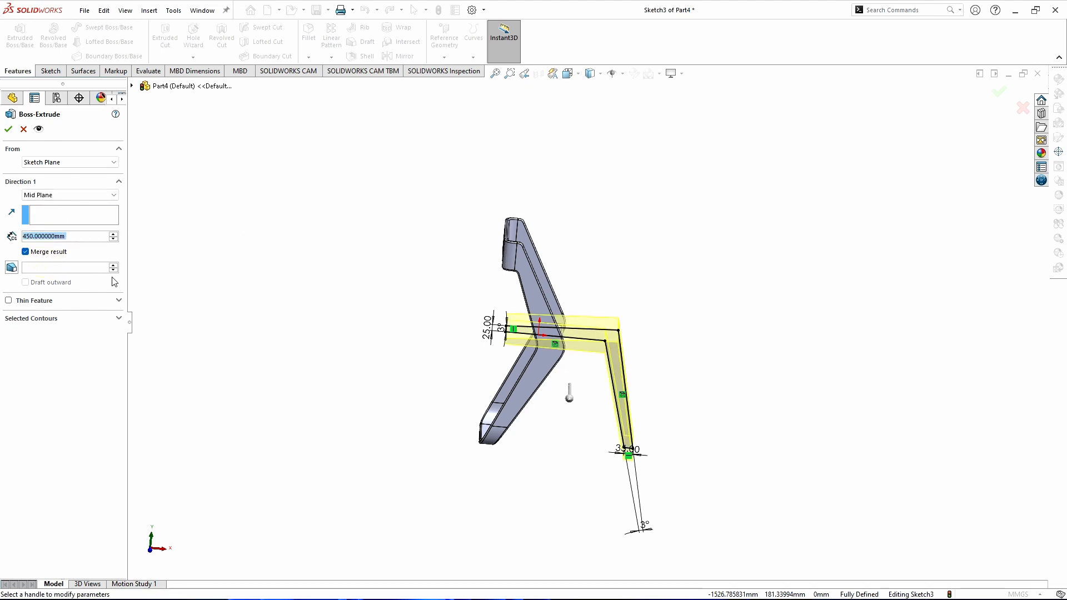
middle_drag(712, 423, 586, 409)
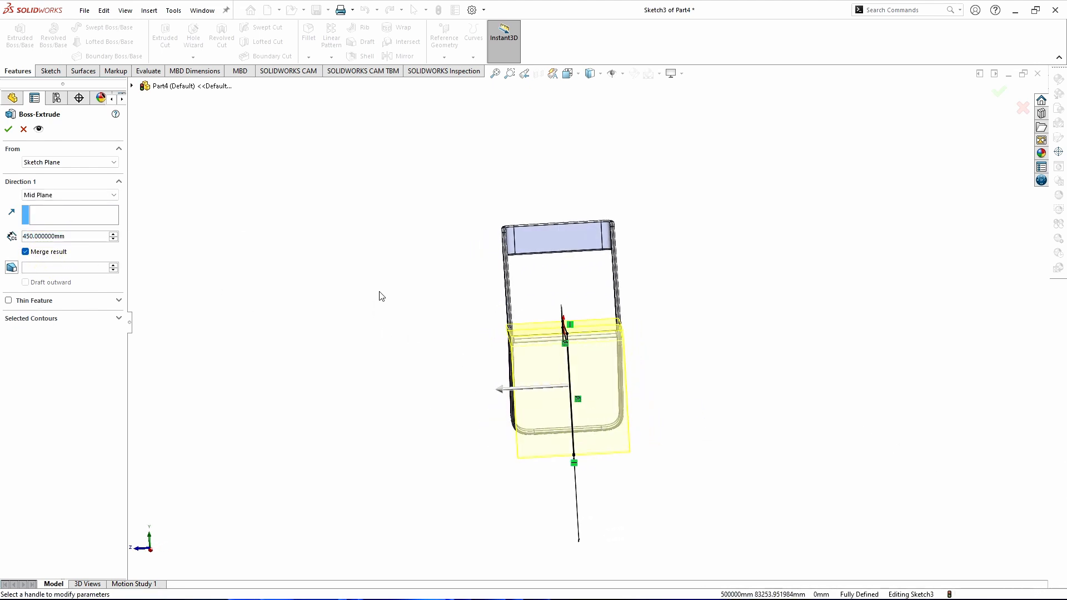
double_click(65, 236)
key(Return)
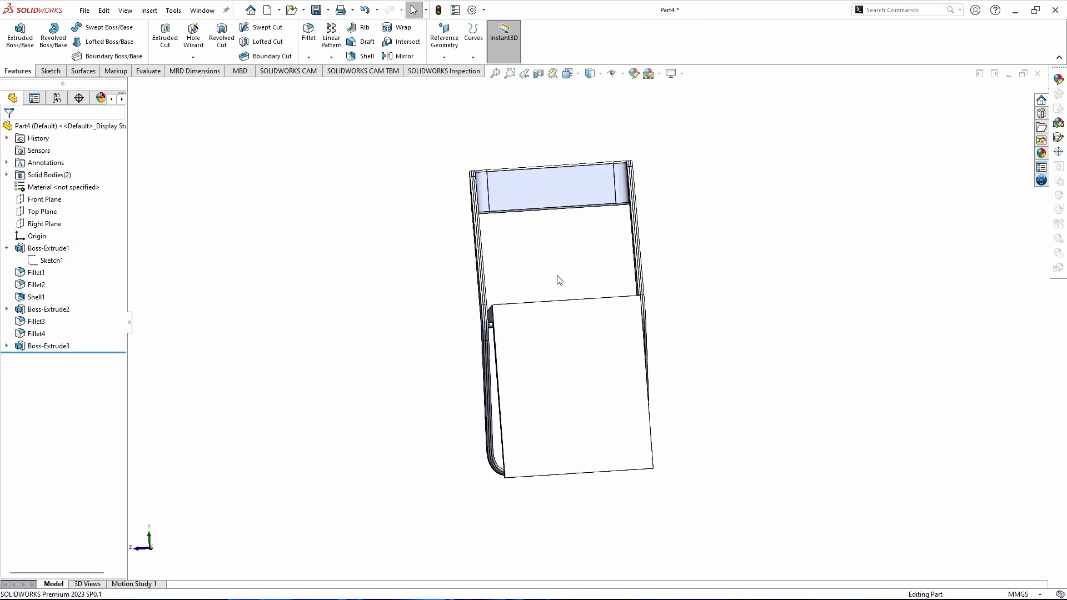
- Start a sketch on the Right Plane and draw a vertical centerline from the origin down past the front leg's lower edge
click(42, 225)
click(51, 207)
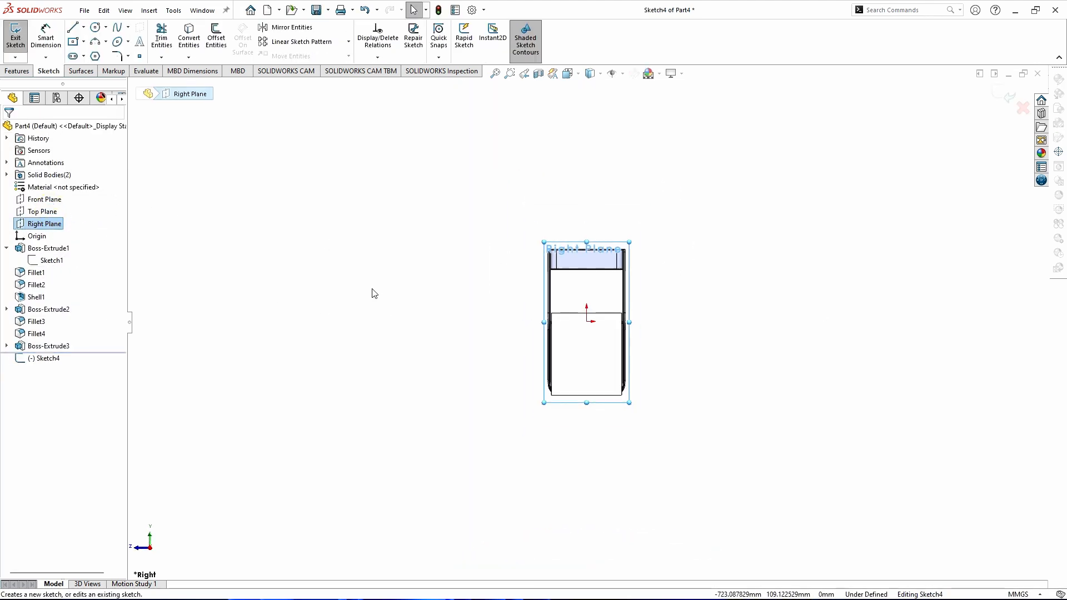
scroll(621, 401, down, 2)
click(83, 27)
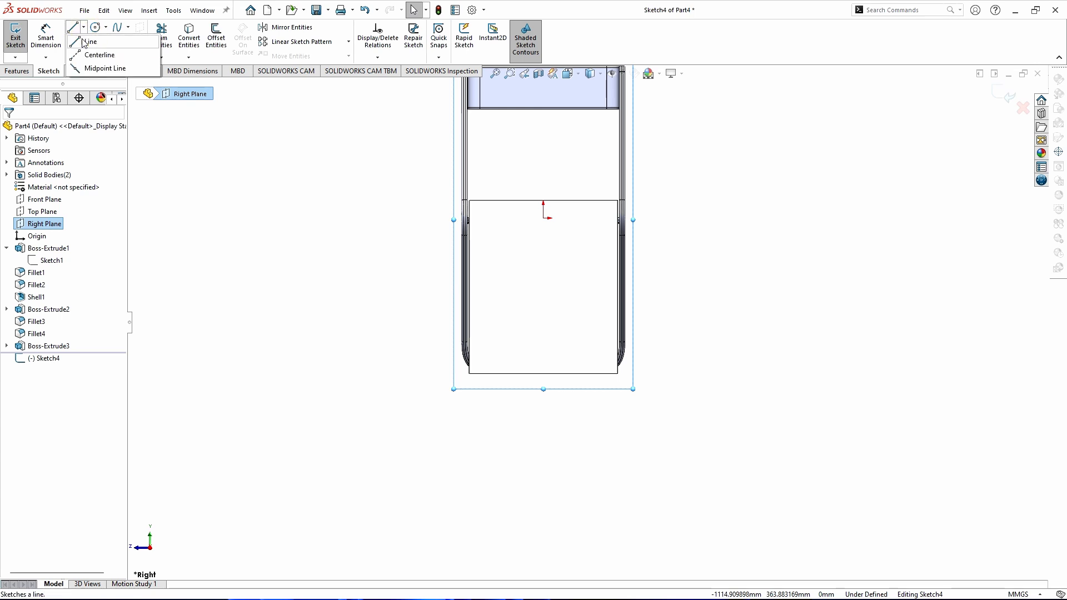
click(100, 55)
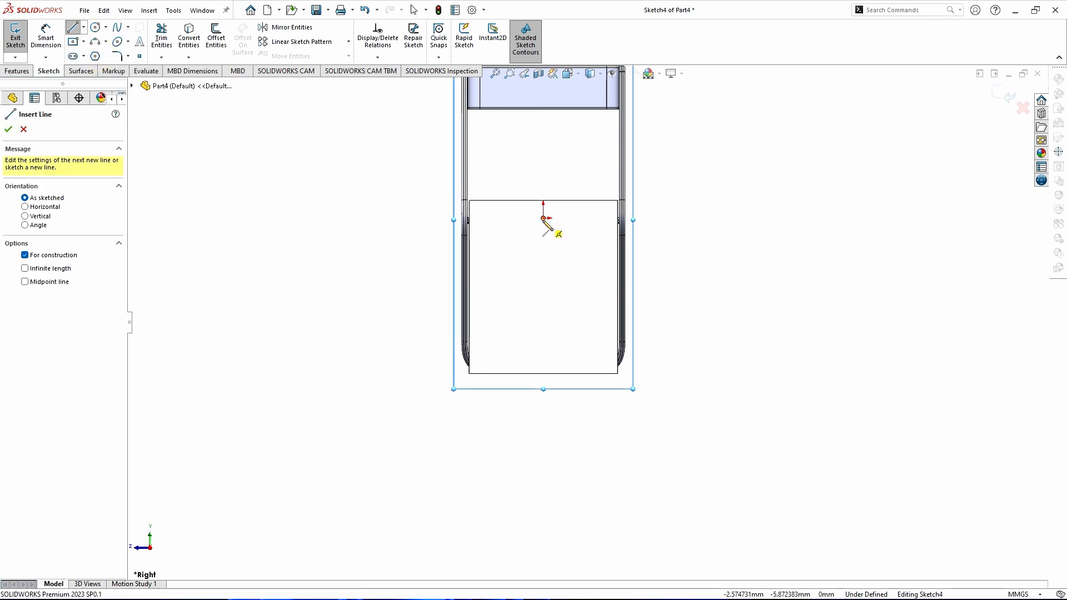
click(544, 219)
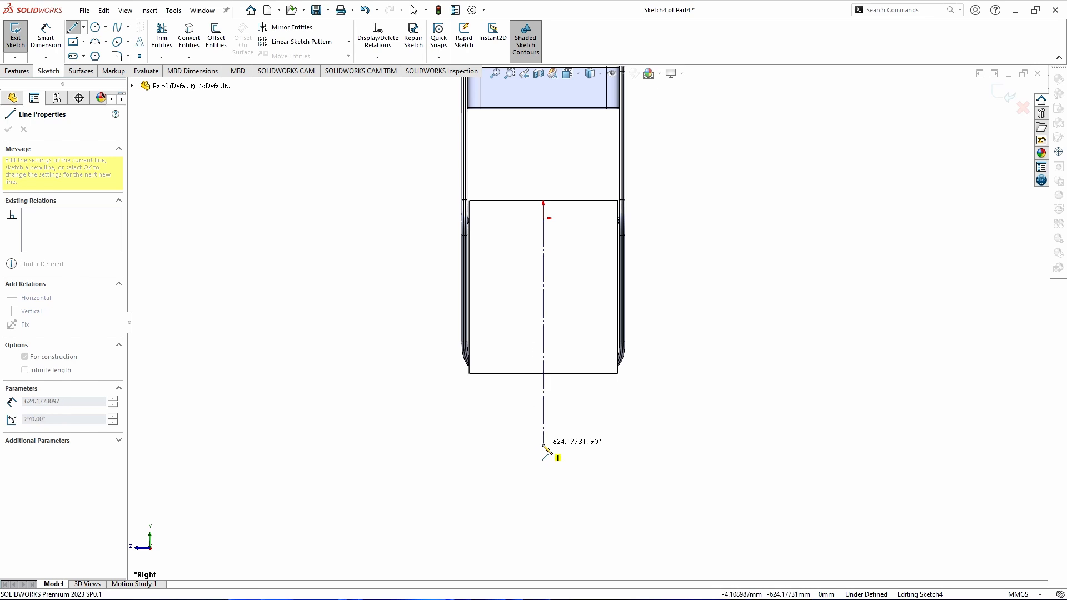
click(543, 425)
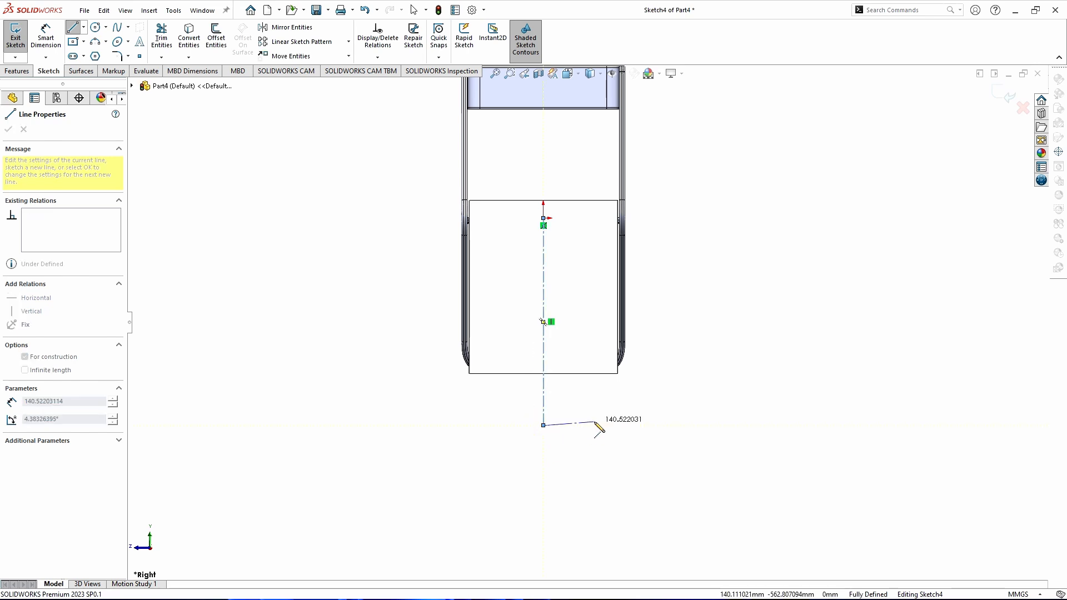
key(Escape)
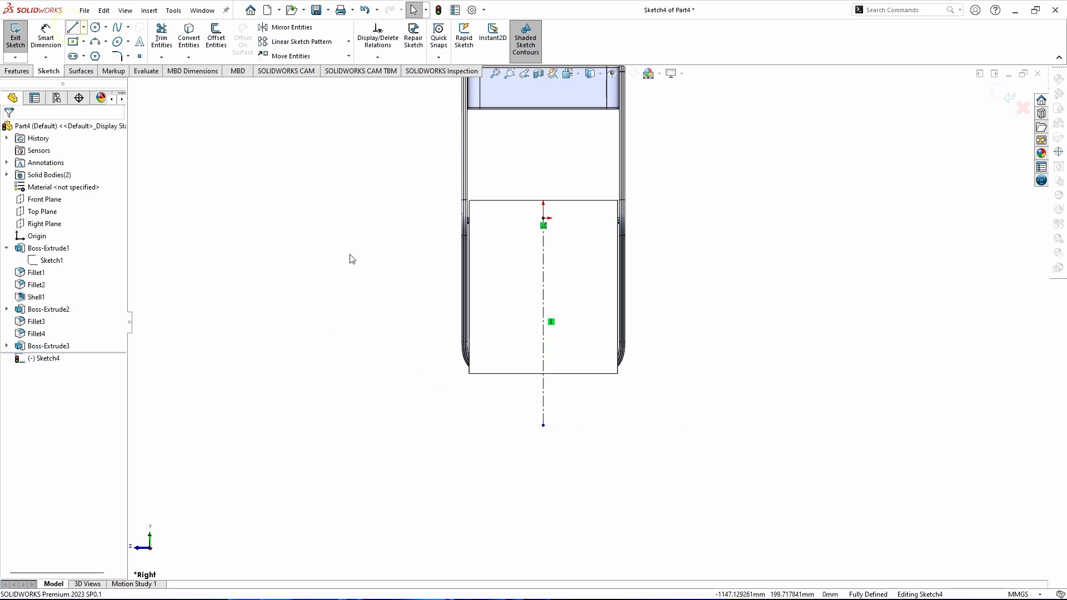
- Sketch a half profile from the centerline: about 161 mm along the leg's lower edge, a slanted line up, and about 133 mm back below the origin
key(l)
click(543, 374)
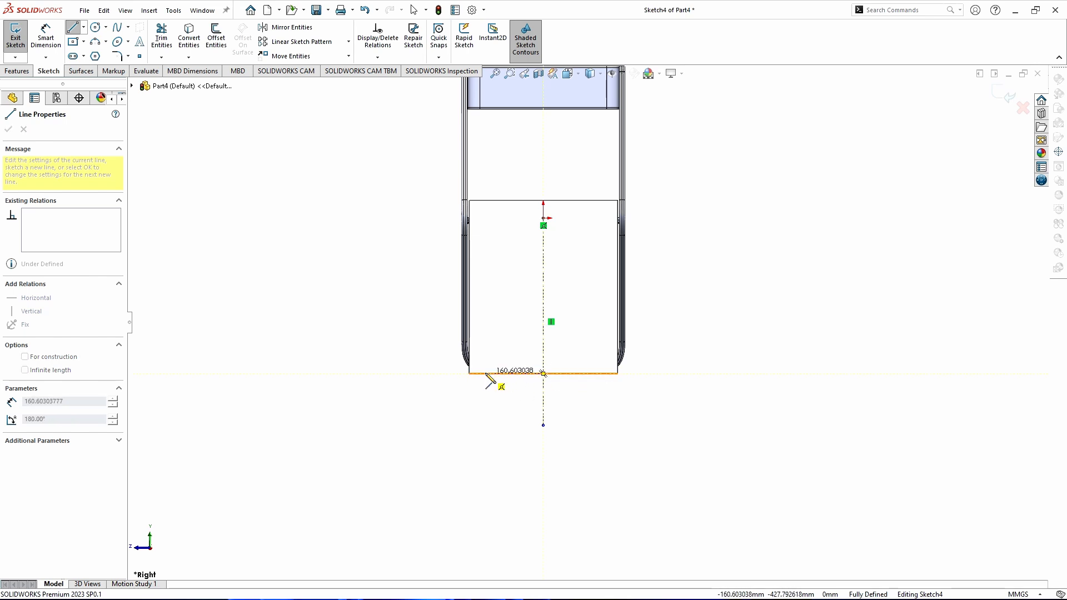
click(485, 374)
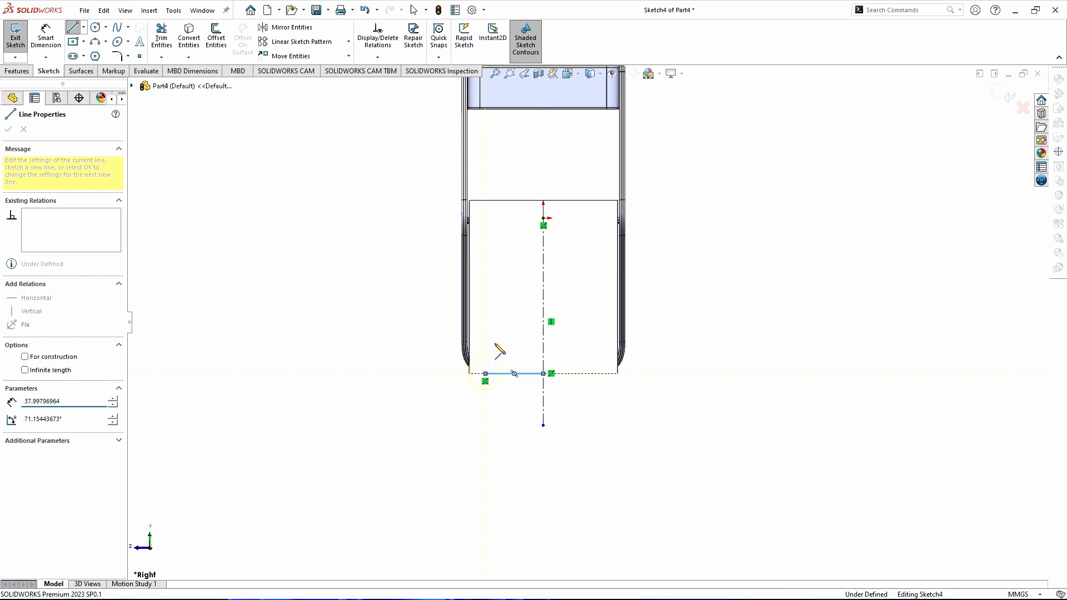
click(495, 235)
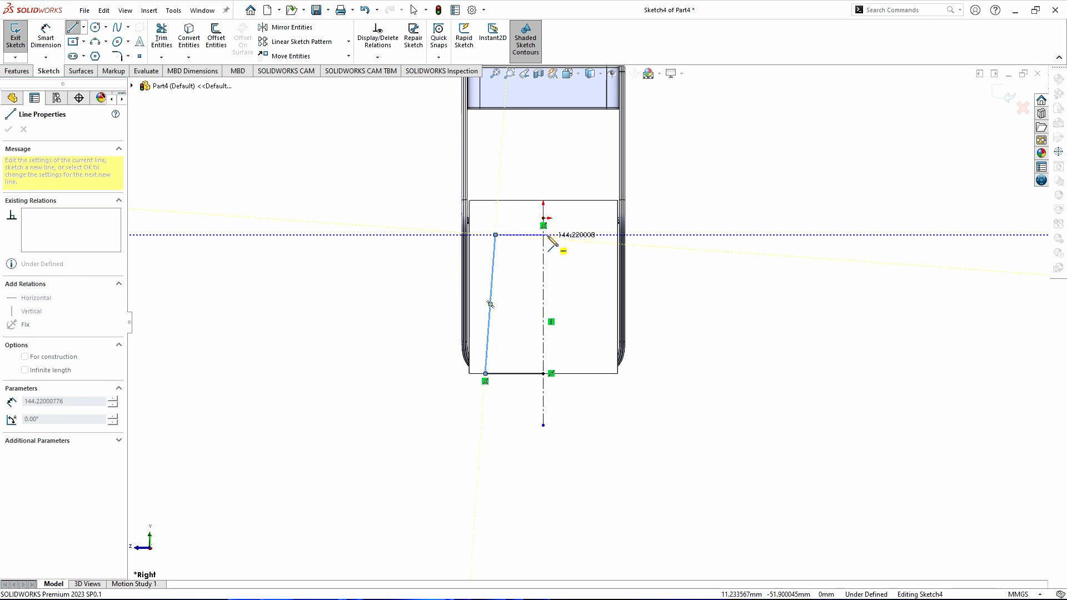
click(543, 231)
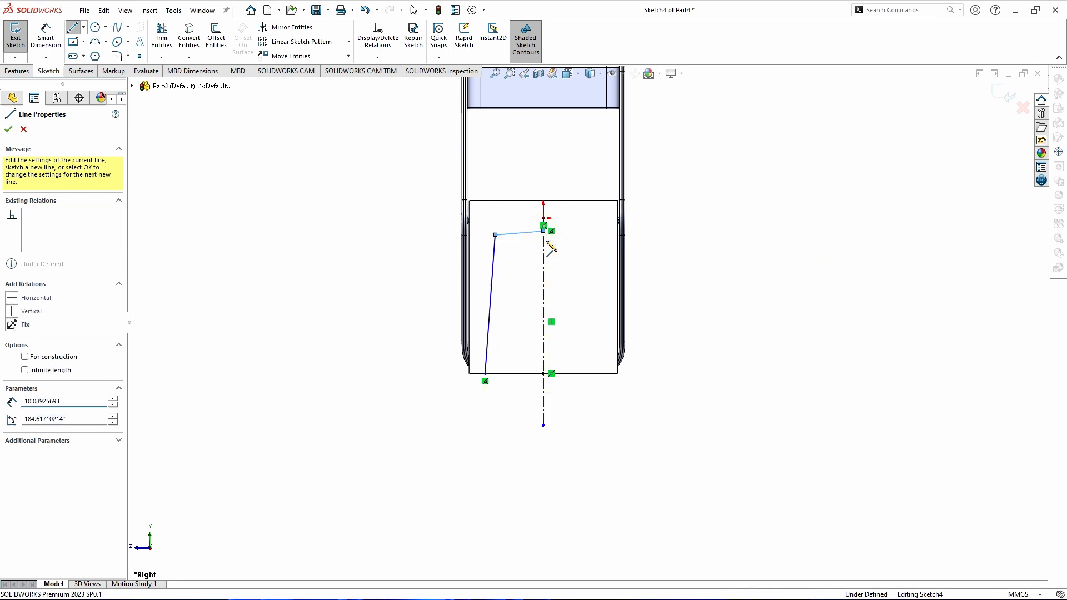
key(Escape)
- Make the half profile's upper line horizontal
click(524, 233)
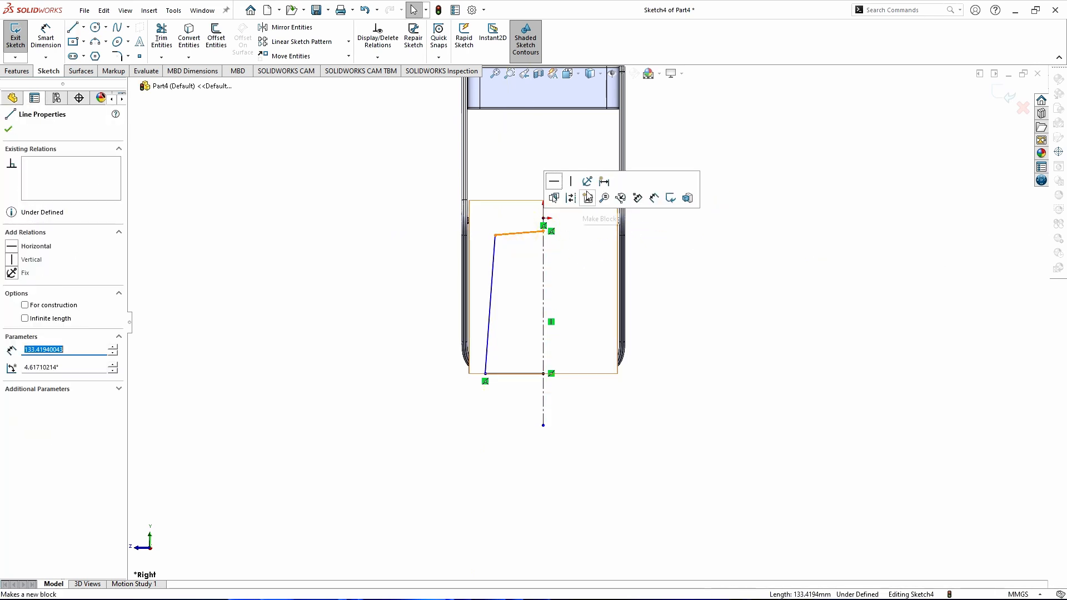
click(552, 183)
click(729, 265)
- Dimension the vertical distance from the origin to the profile's upper line as 25 mm
scroll(536, 189, down, 4)
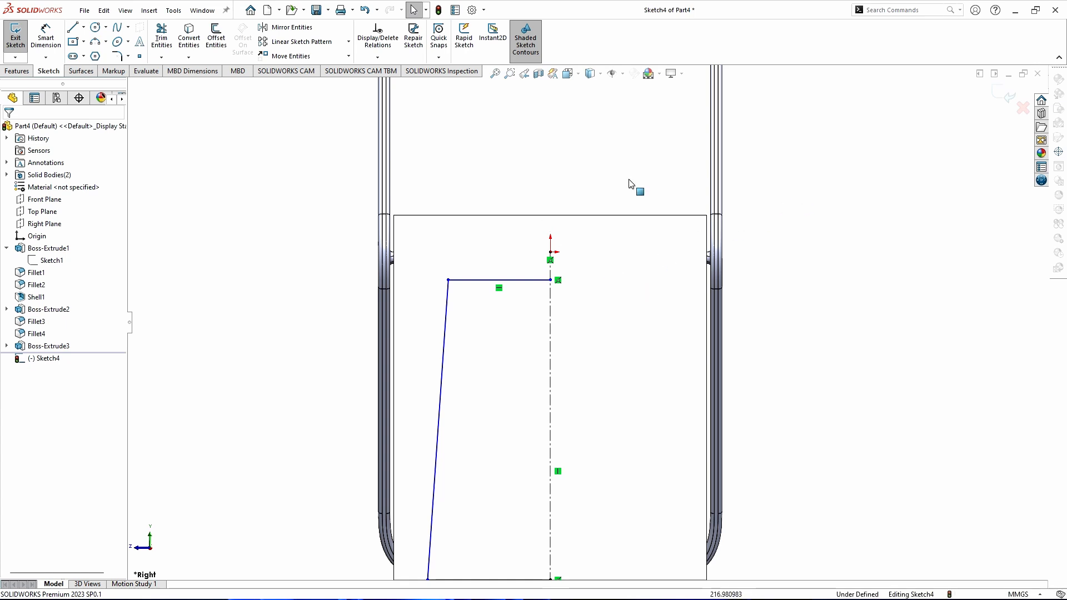
click(46, 36)
click(550, 280)
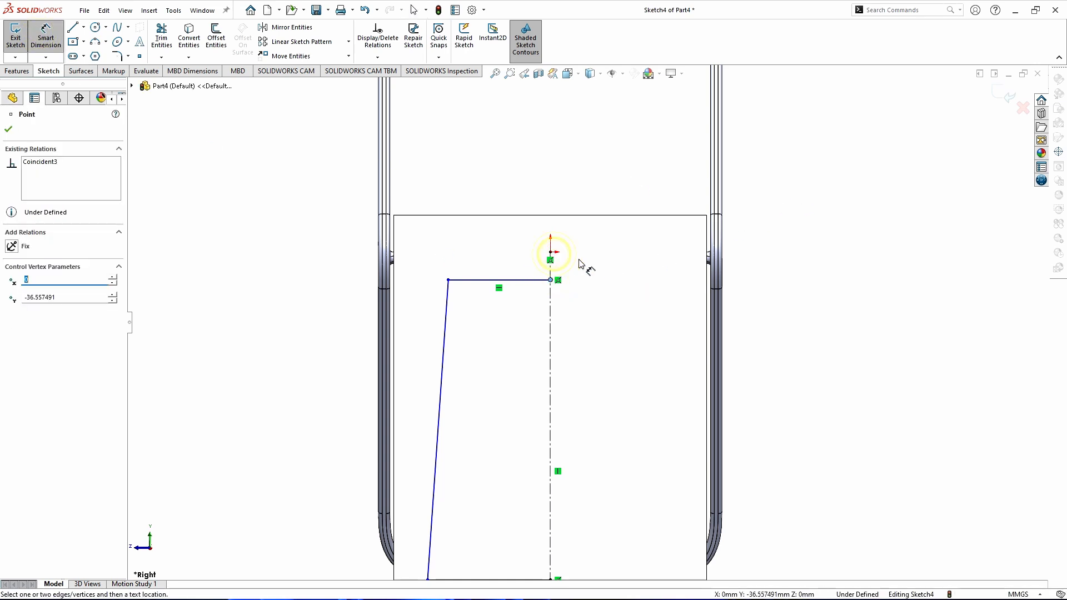
scroll(593, 324, up, 4)
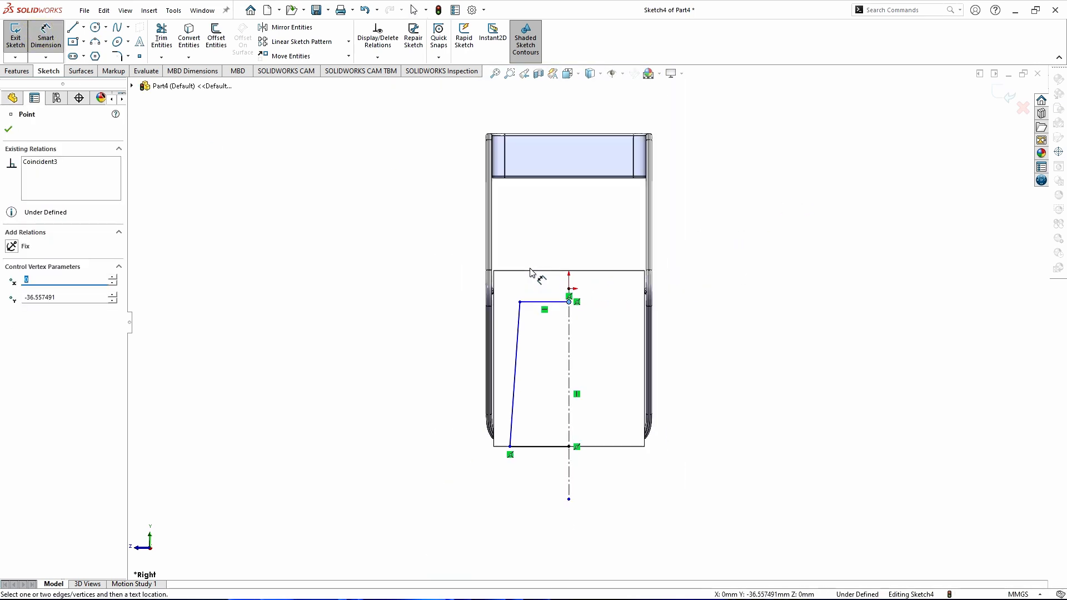
scroll(644, 328, down, 4)
click(484, 249)
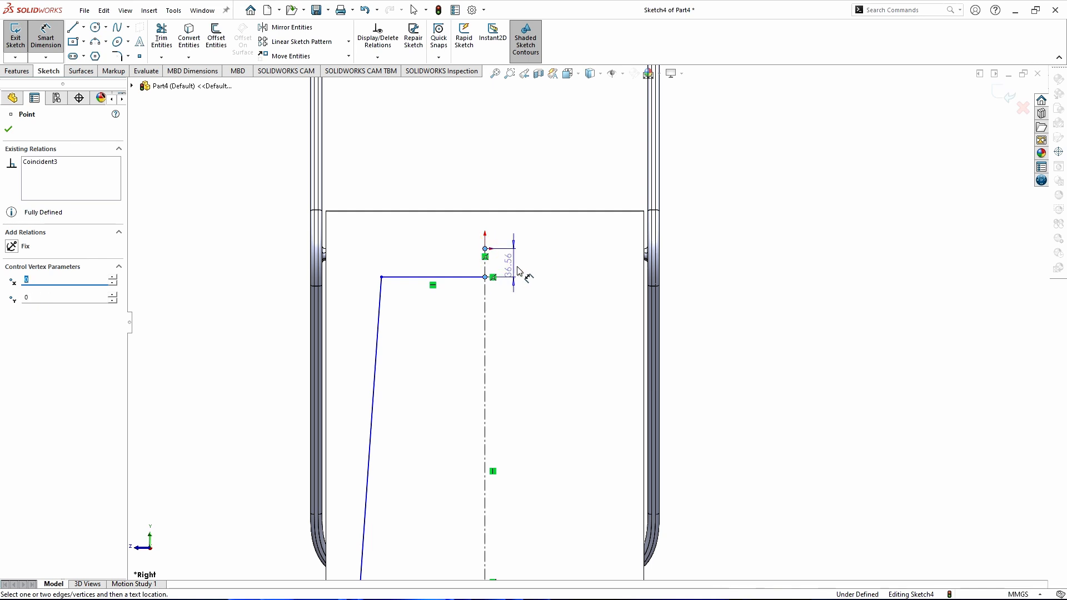
click(722, 266)
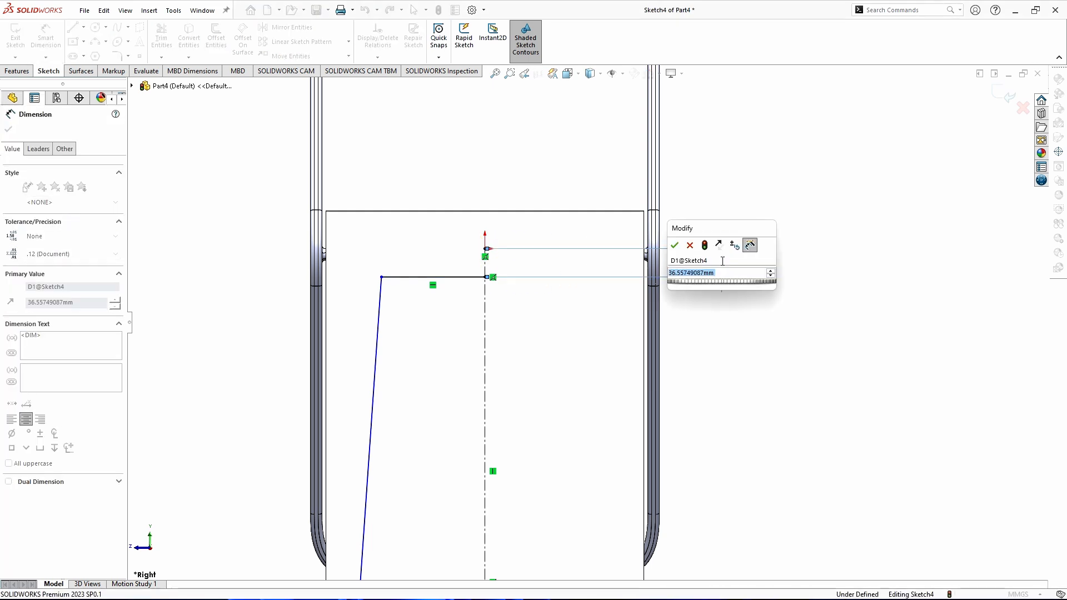
key(Return)
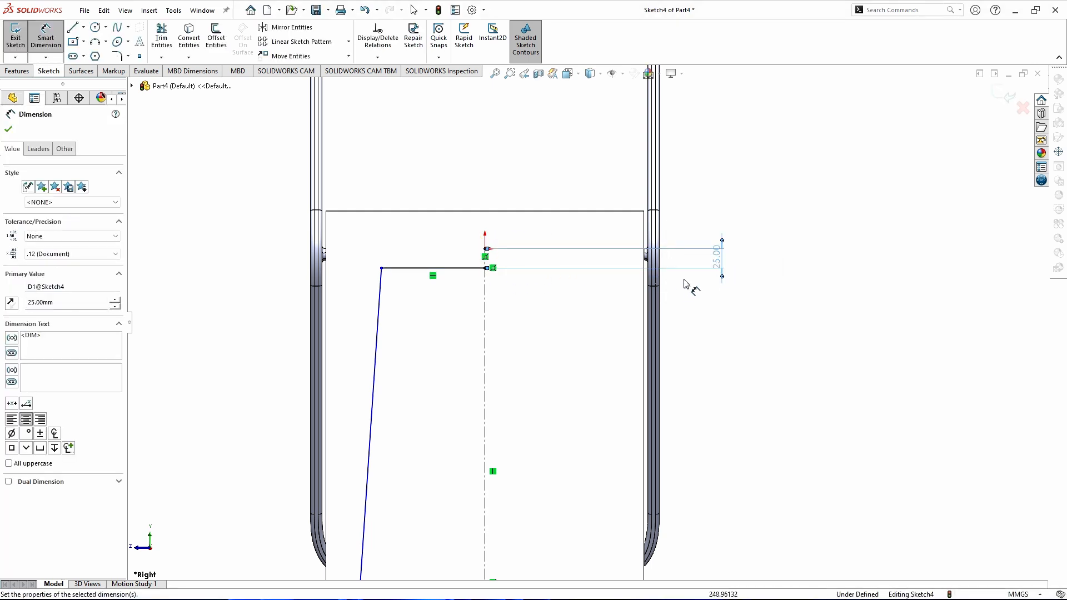
- Dimension the horizontal distance from the profile's lower outer corner to the front leg's side edge as 35 mm
scroll(694, 269, up, 4)
scroll(589, 341, down, 1)
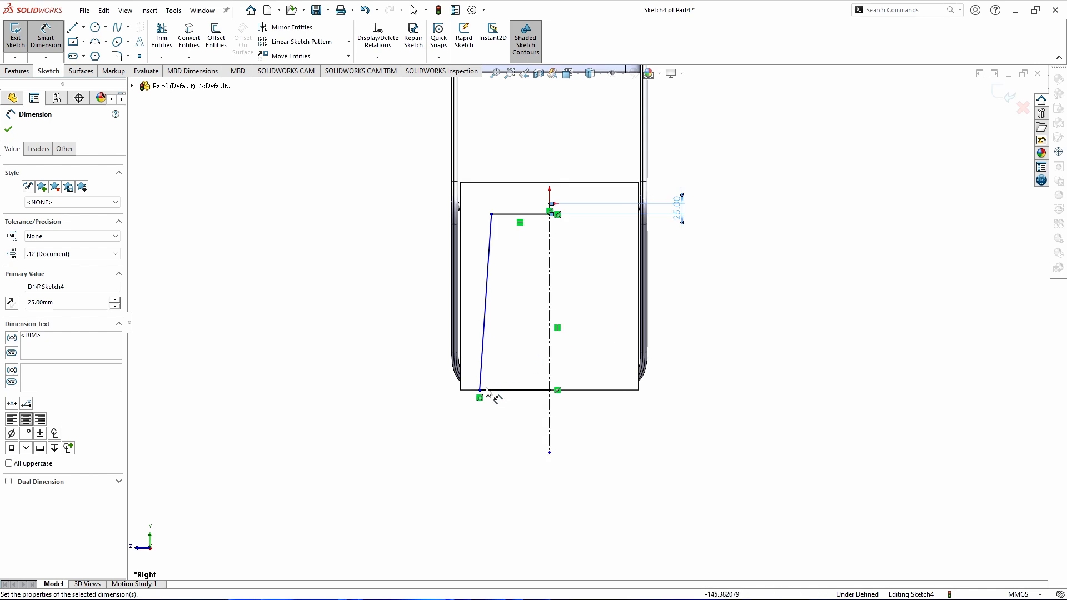
click(478, 391)
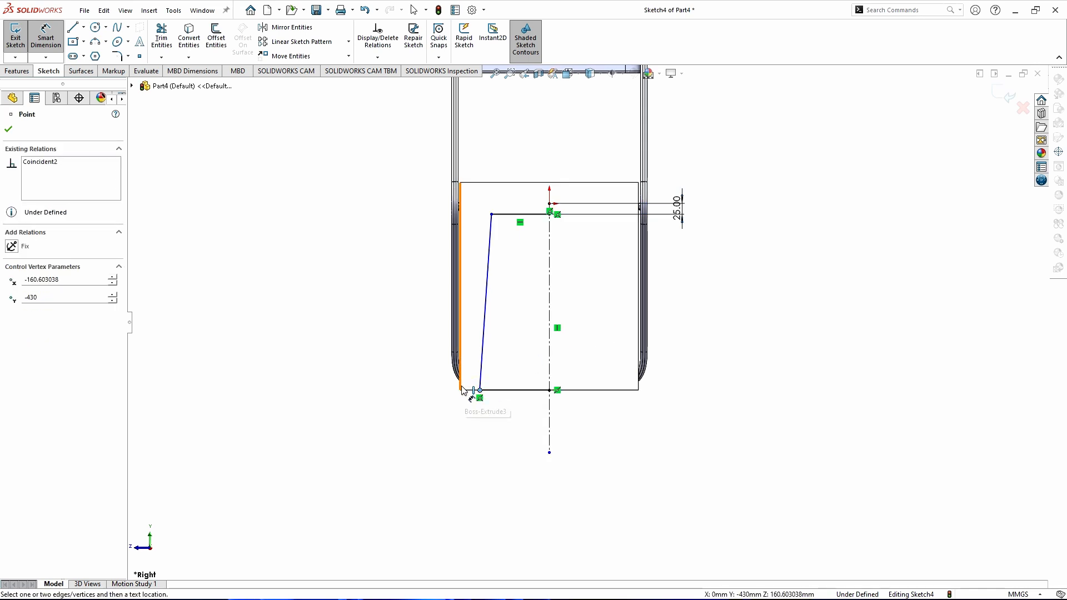
click(459, 384)
click(474, 425)
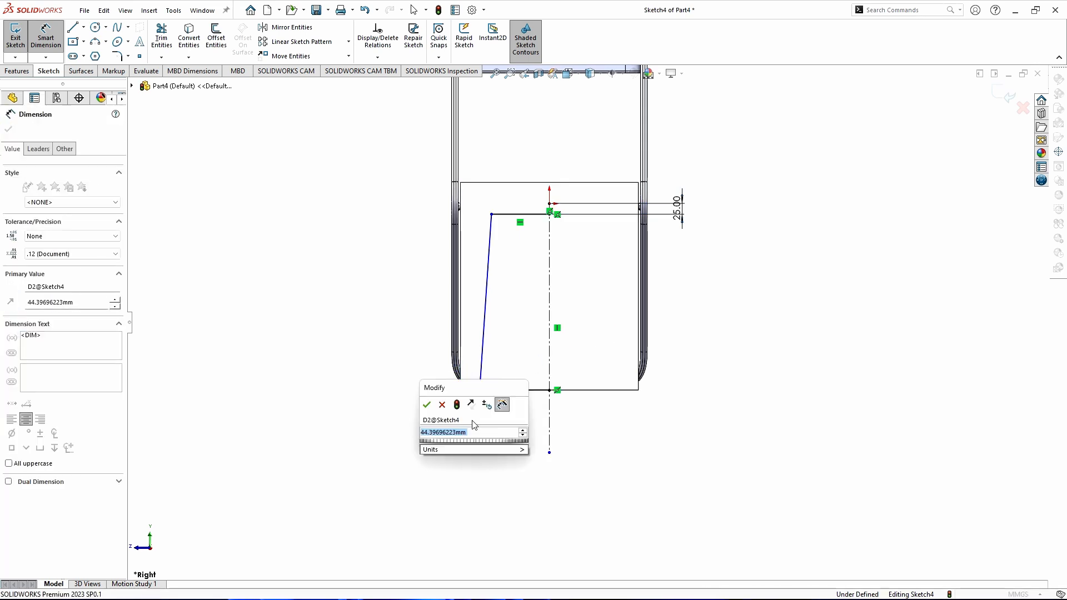
text(35)
key(Return)
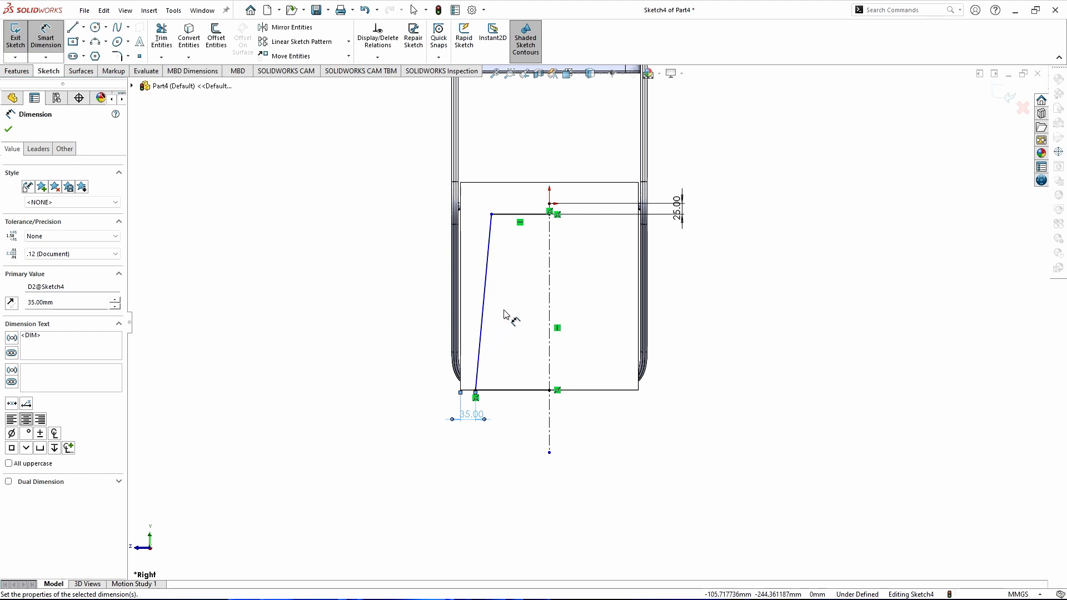
- Dimension the angle between the profile's slanted line and the front leg's side edge as 3 degrees and finish dimensioning
scroll(472, 362, down, 4)
click(482, 405)
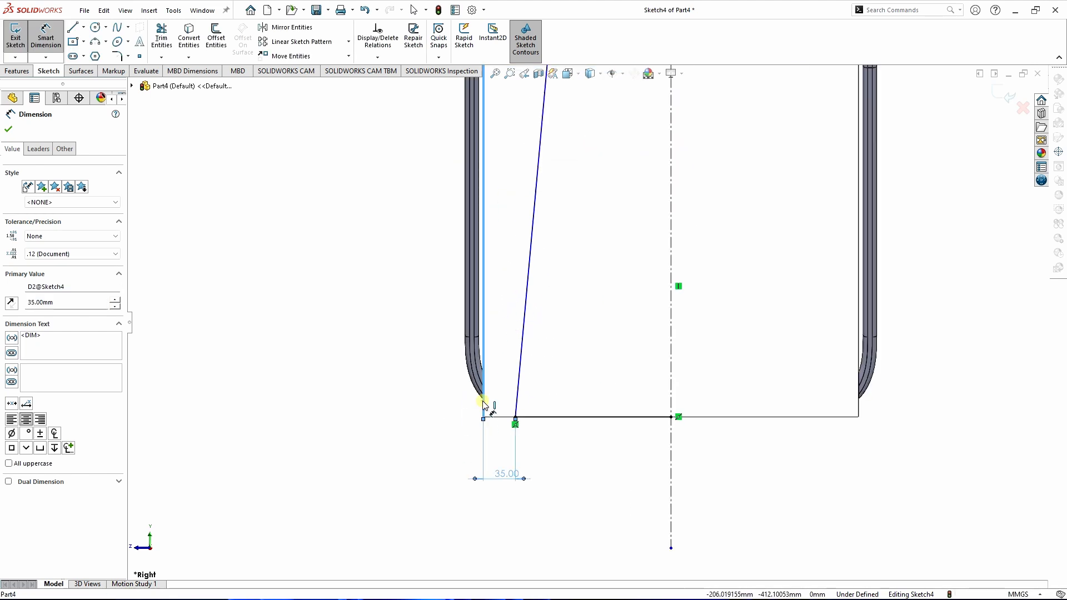
click(522, 388)
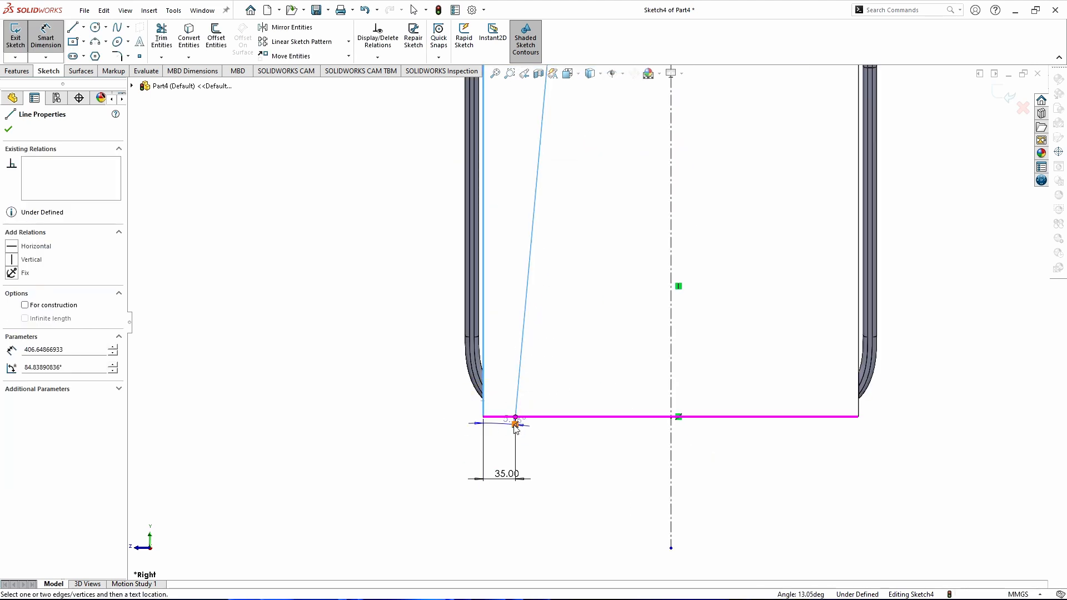
click(502, 390)
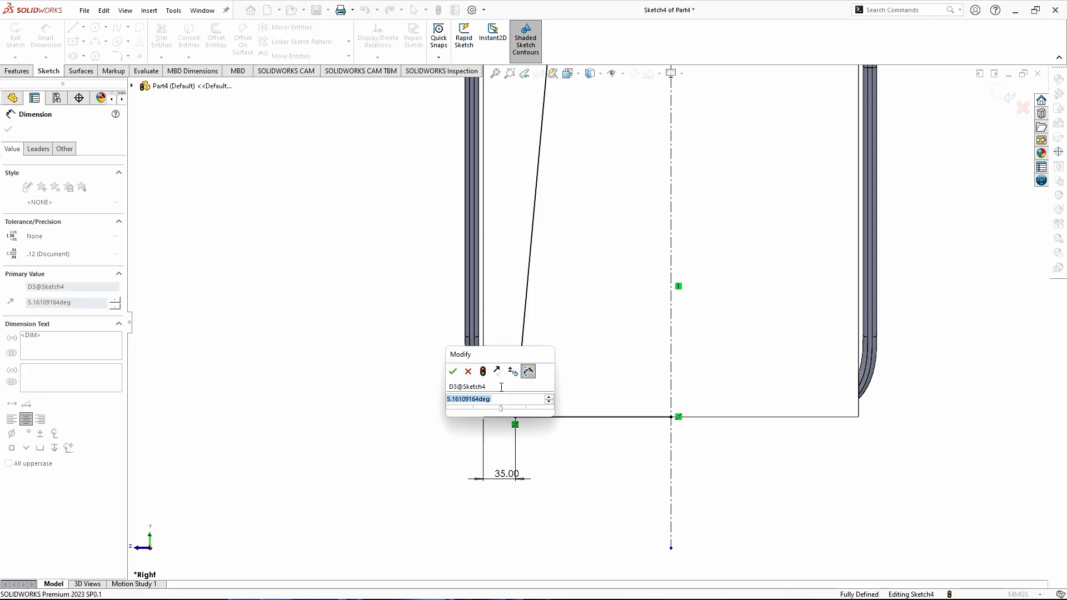
text(3)
key(Return)
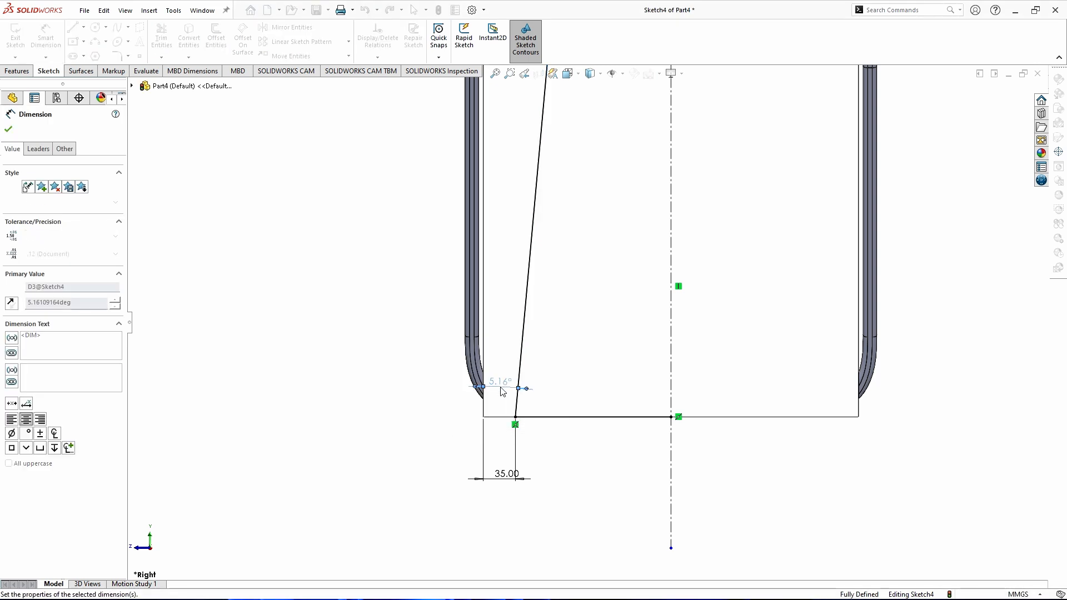
scroll(512, 390, up, 8)
scroll(622, 357, down, 4)
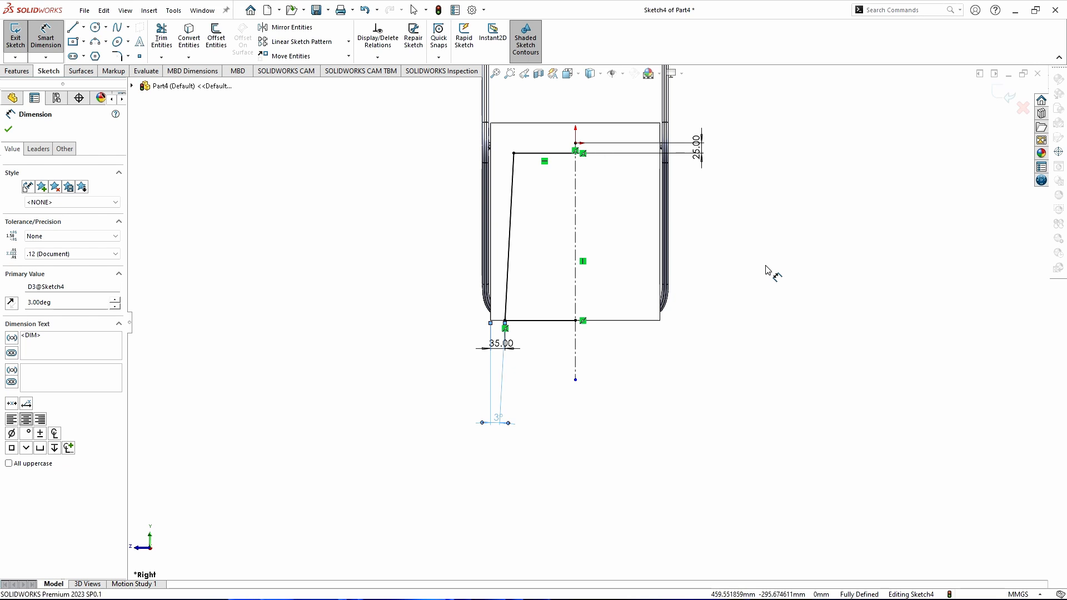
key(Escape)
- Mirror the slanted, upper and lower profile lines about the vertical centerline
click(291, 27)
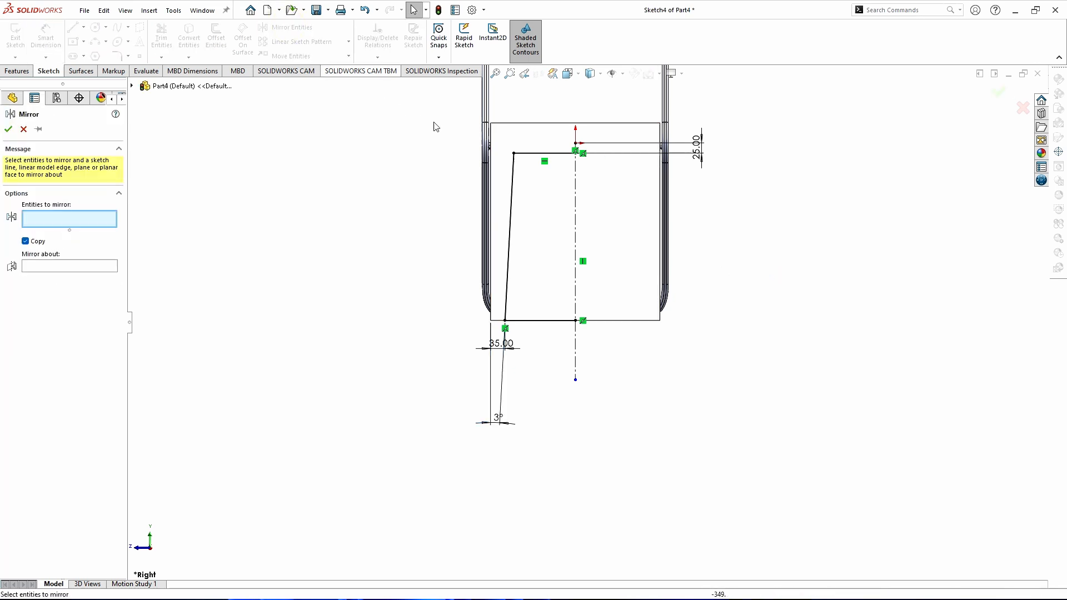
click(510, 219)
click(543, 153)
click(548, 320)
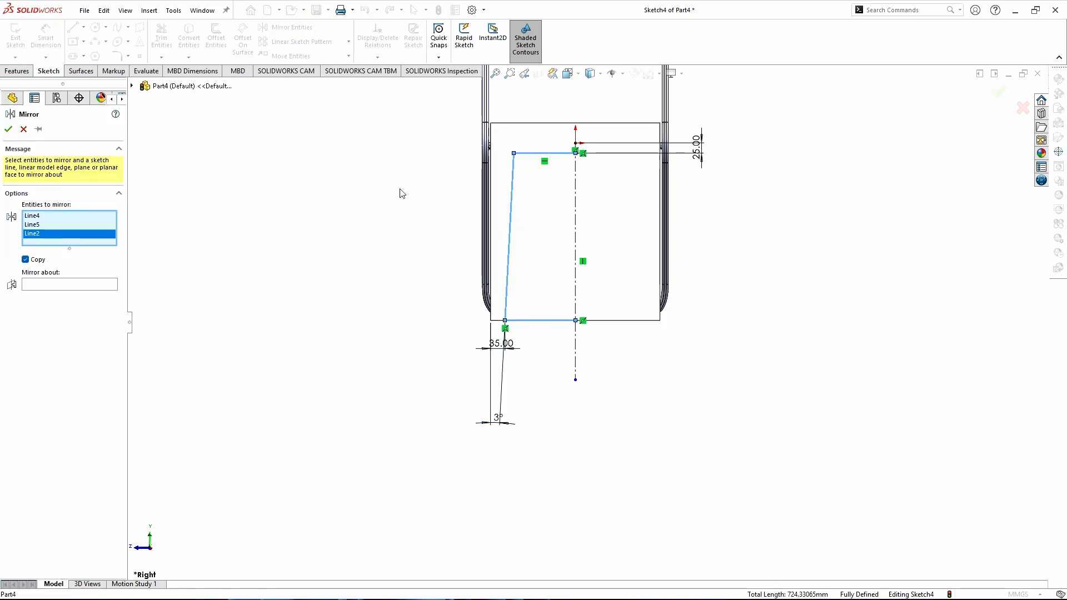
click(76, 285)
click(576, 203)
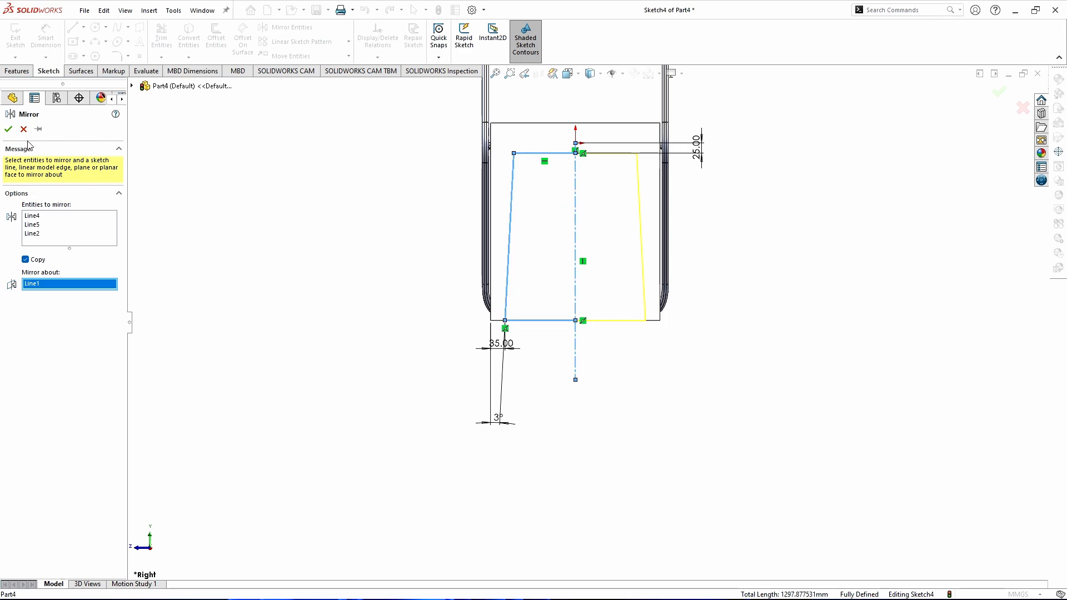
click(9, 129)
- Set up an Extruded Cut of the profile in the reversed direction, Up To Surface, ending at the front leg's outer face
mouse_move(757, 213)
middle_down()
mouse_move(767, 204)
mouse_move(810, 227)
middle_up()
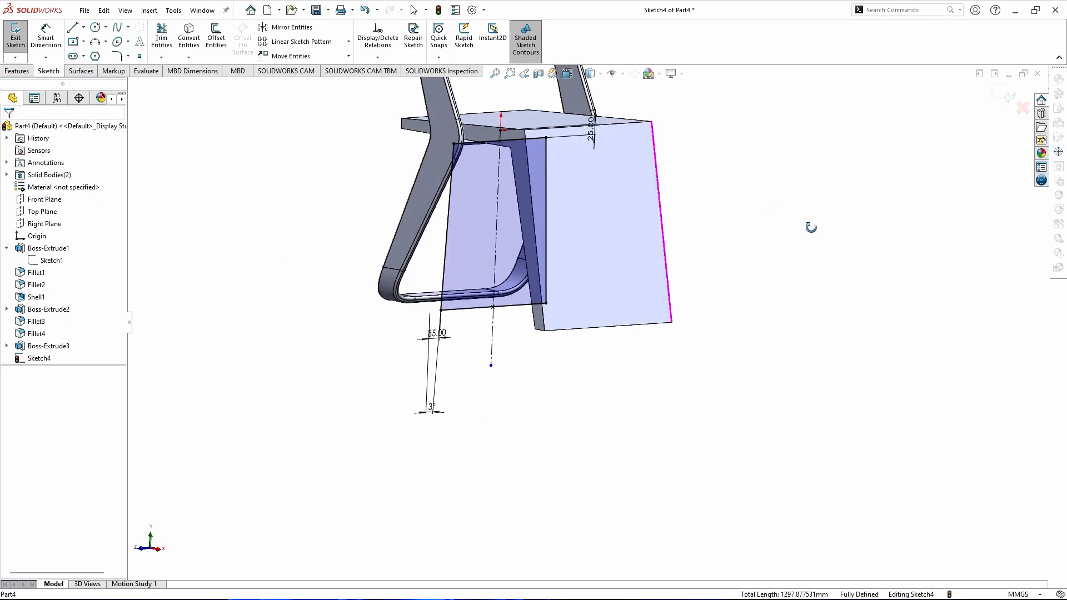
click(17, 71)
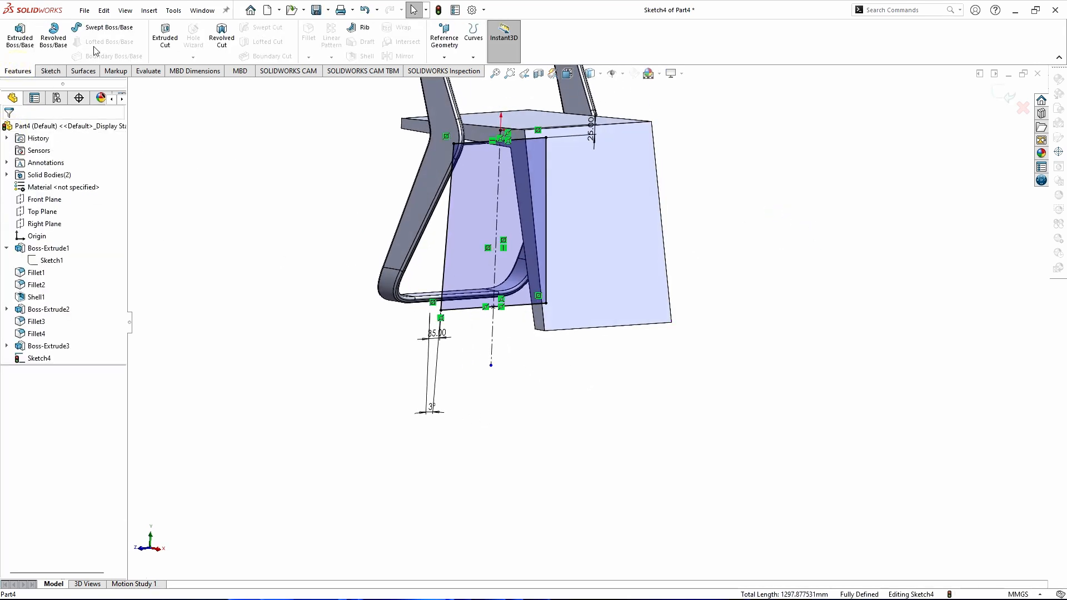
click(162, 52)
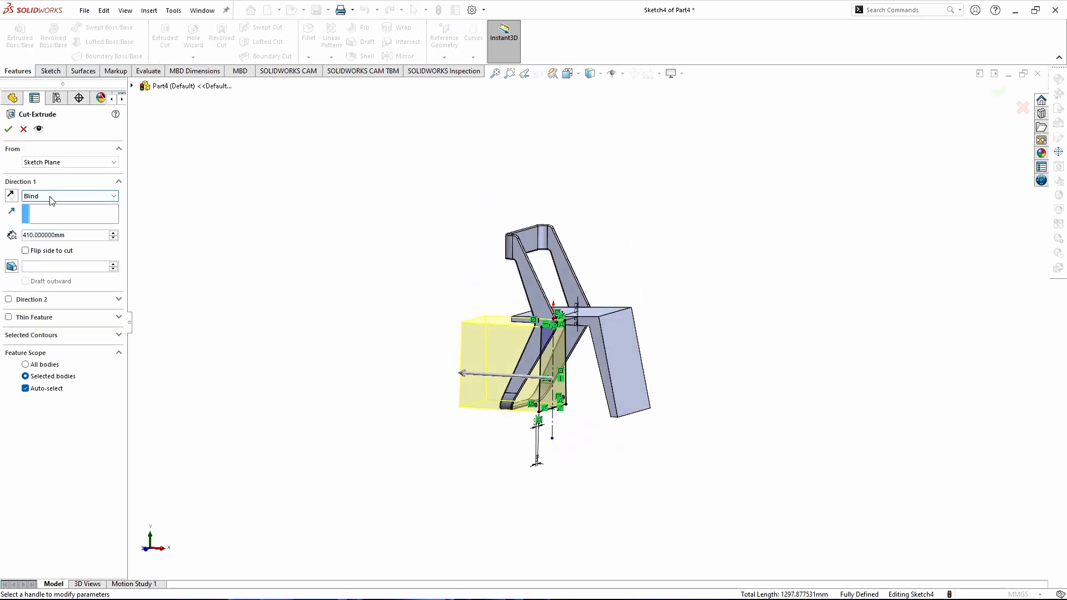
click(12, 195)
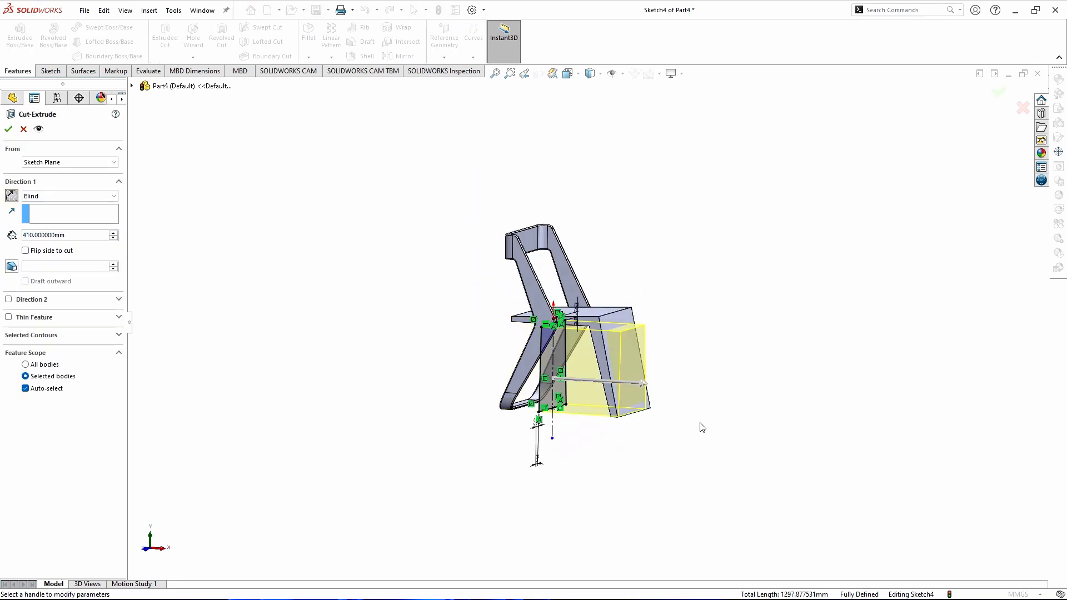
scroll(702, 427, down, 3)
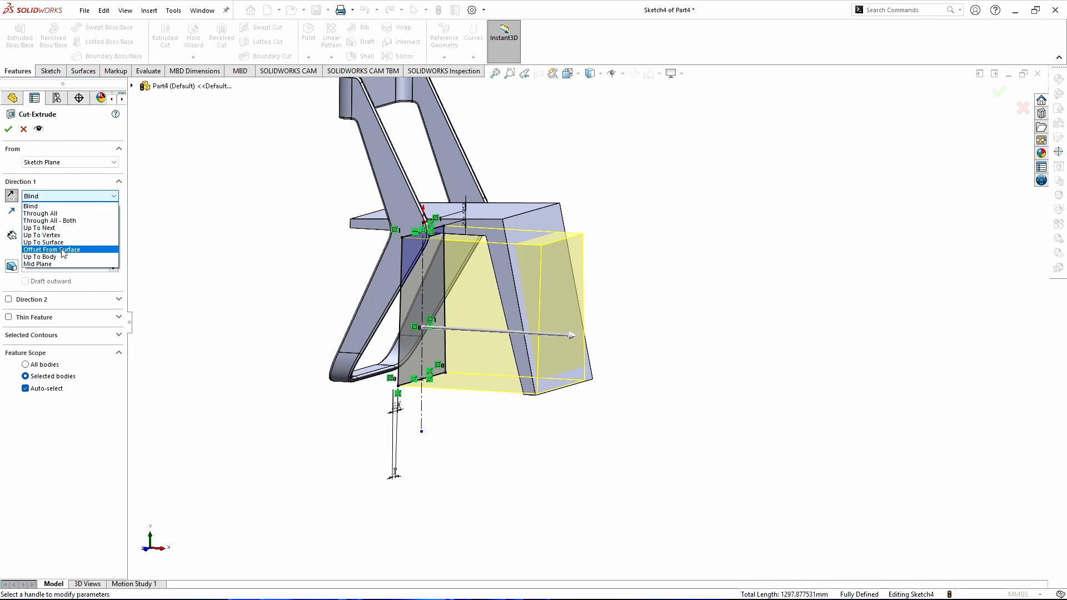
click(53, 242)
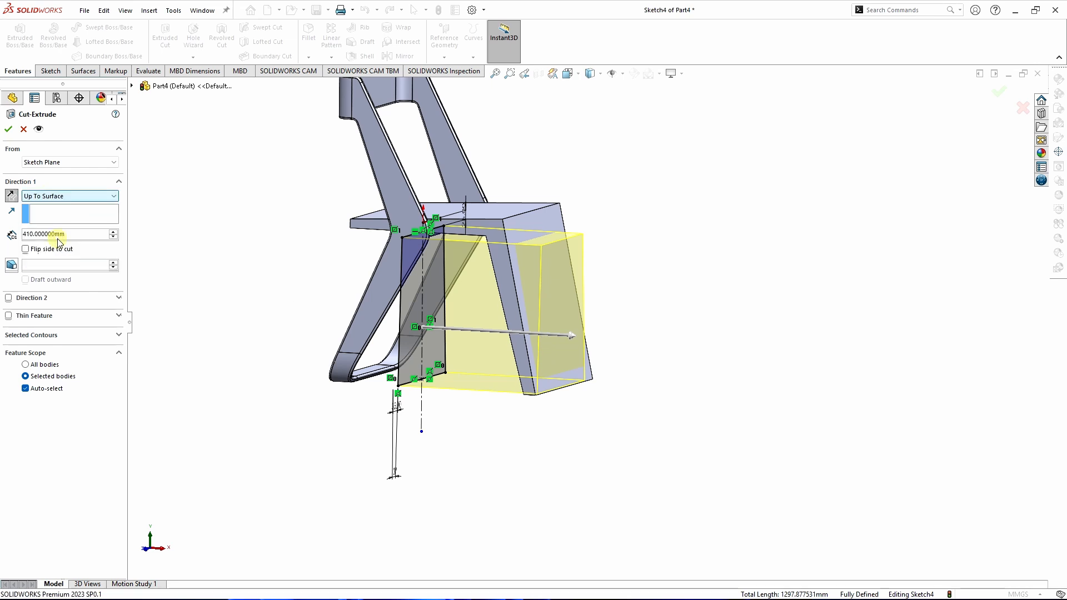
scroll(554, 411, down, 2)
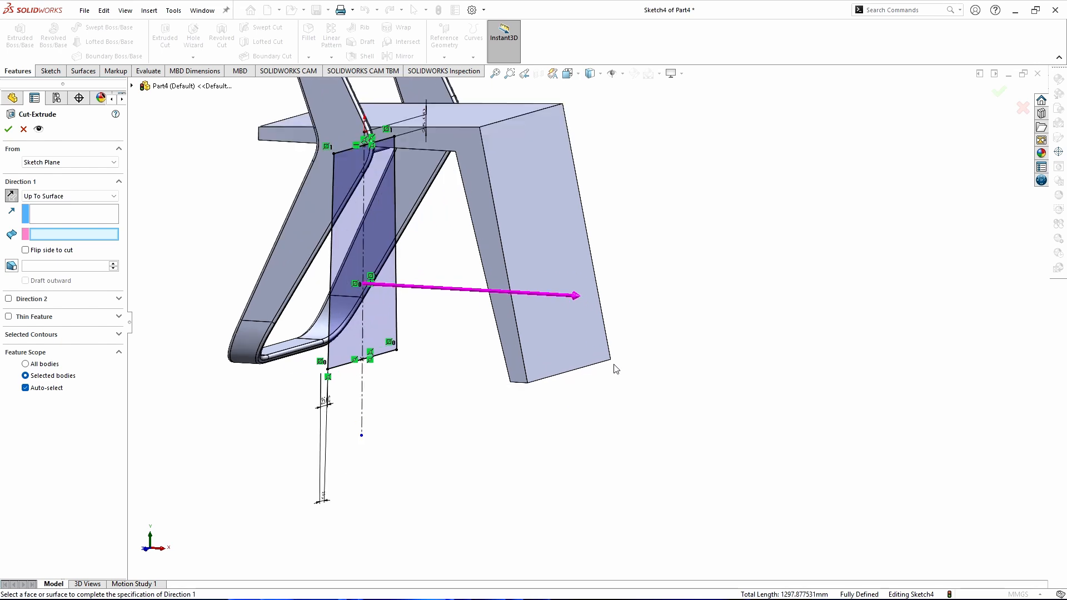
click(532, 382)
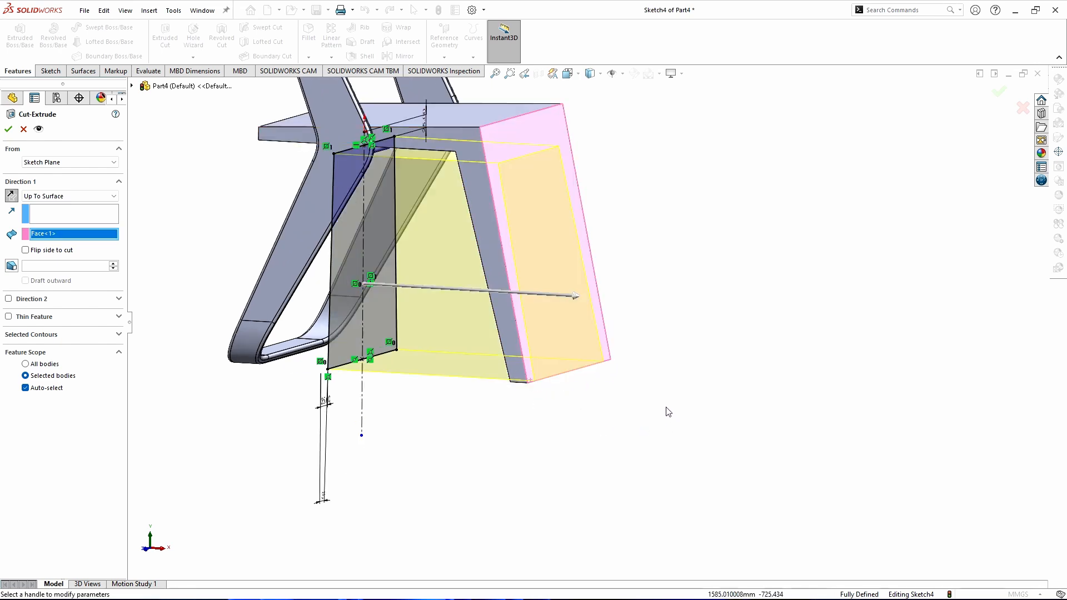
- Turn off automatic body selection, limit the cut to the seat and front leg body, and create the cut
scroll(582, 333, up, 1)
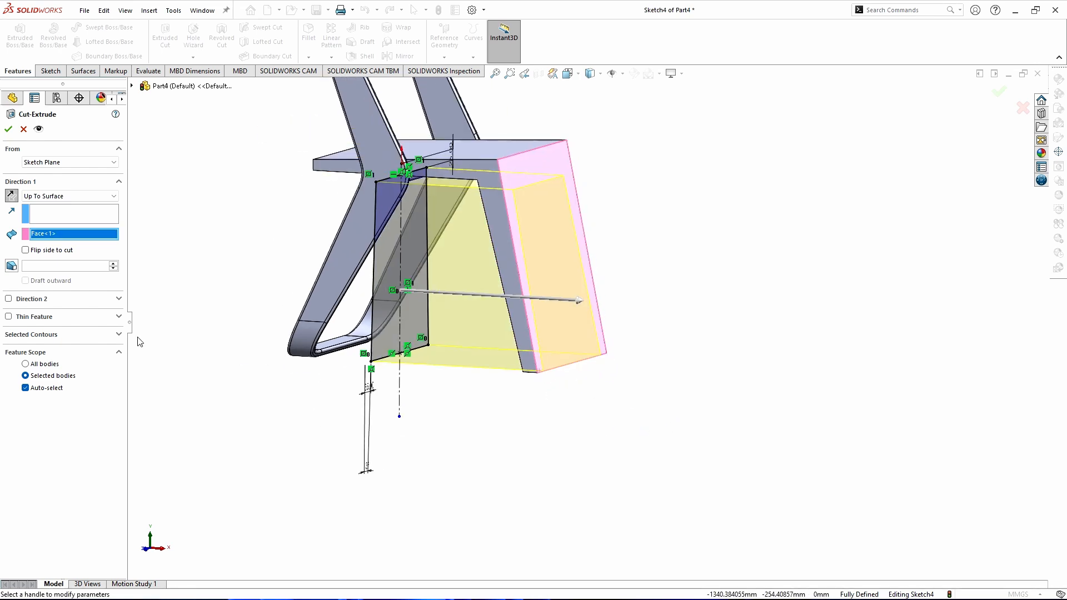
click(26, 388)
click(506, 151)
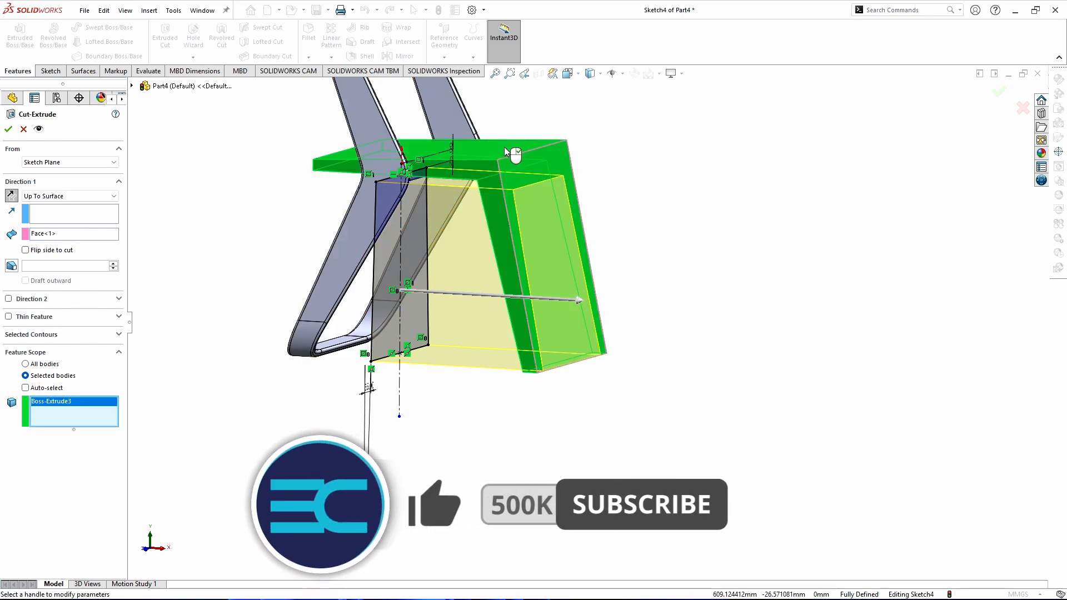
click(8, 129)
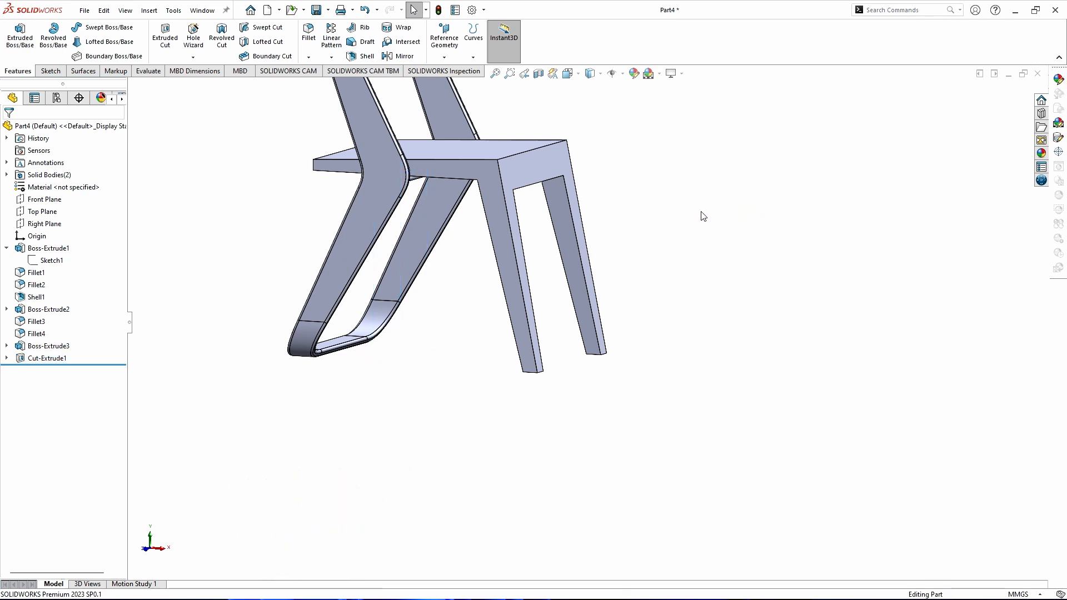
middle_drag(703, 216, 694, 128)
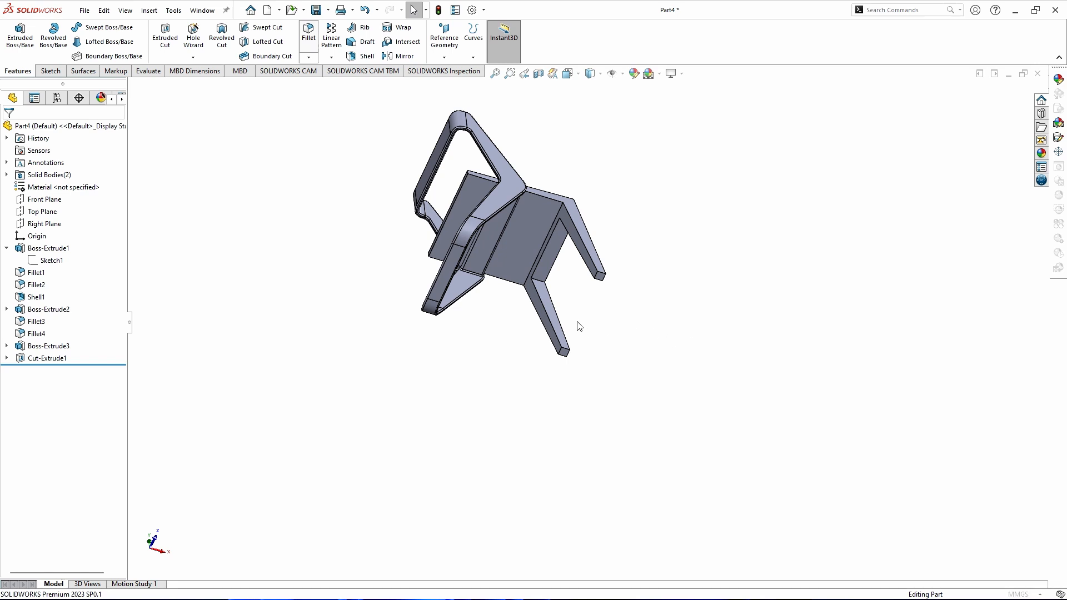
- Fillet the two inner corner edges where the front legs meet the panel between them with a 50 mm radius
text(50)
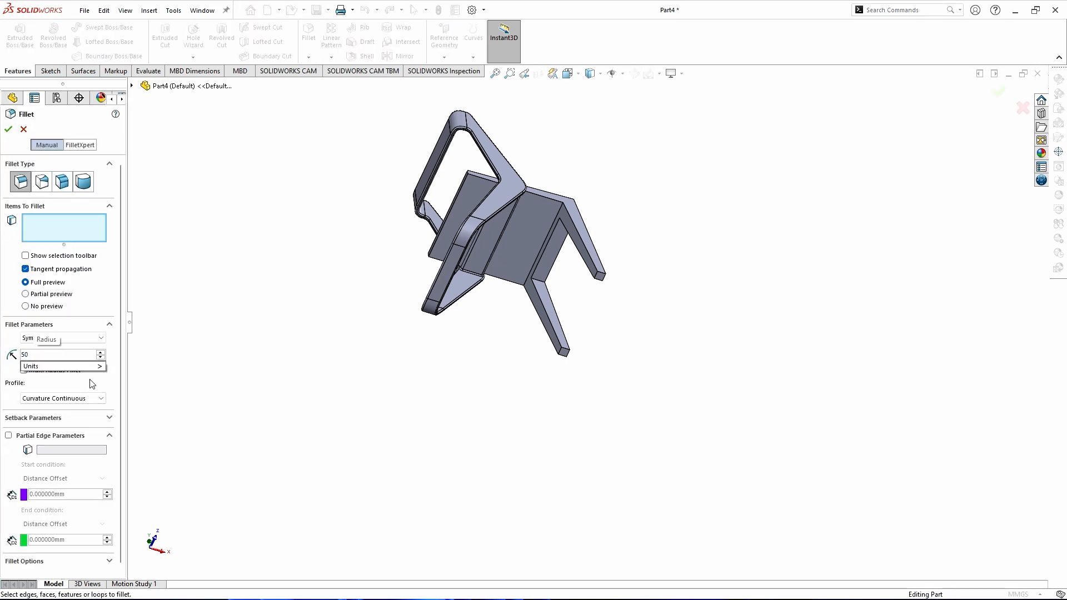
key(Return)
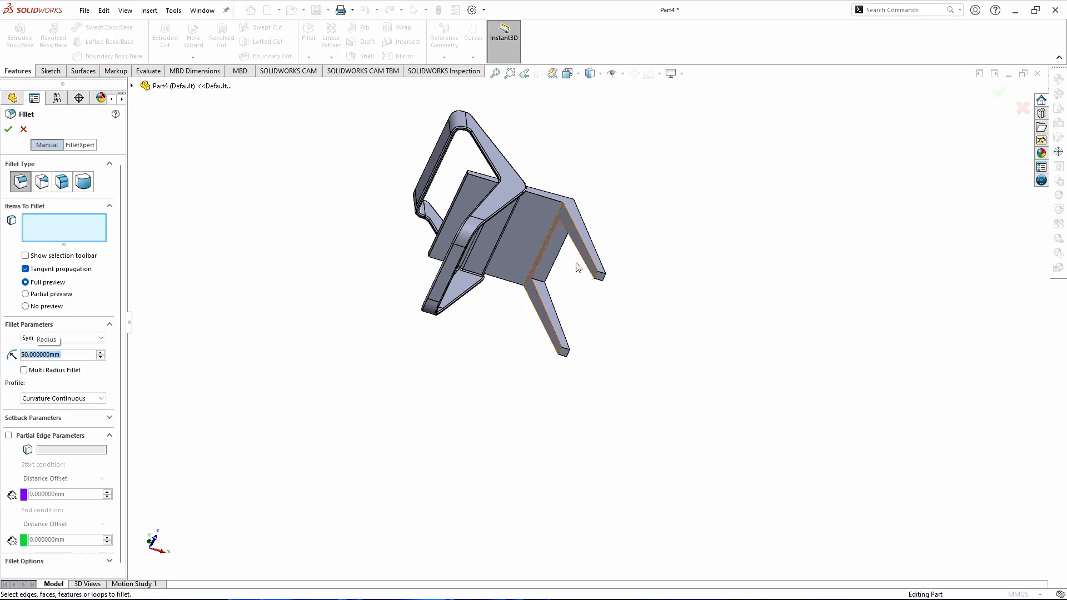
scroll(576, 266, down, 3)
click(516, 285)
middle_drag(590, 276, 624, 215)
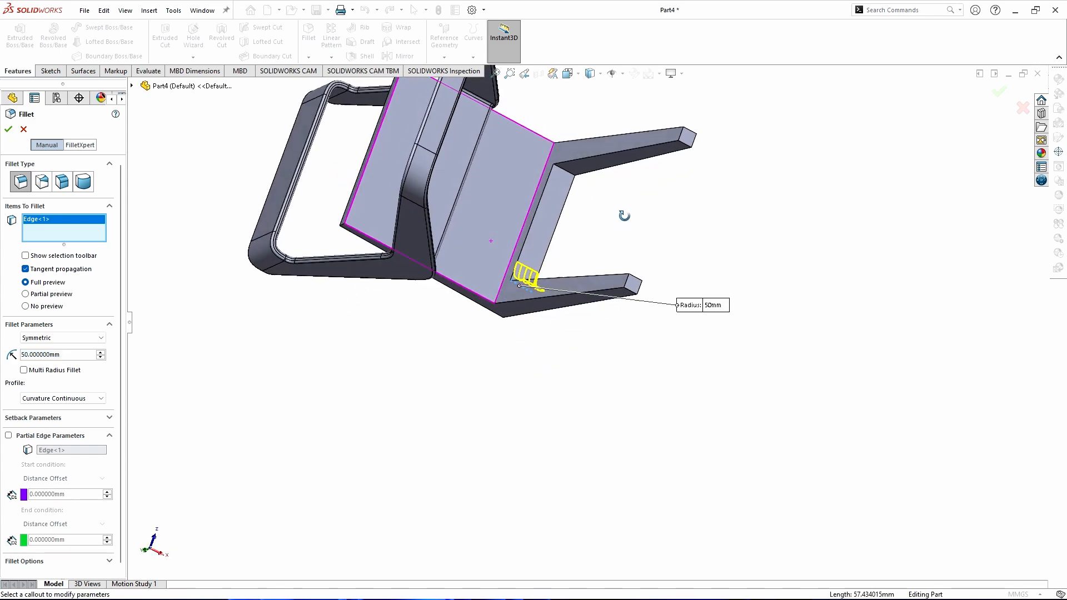
click(565, 173)
middle_drag(562, 180, 538, 431)
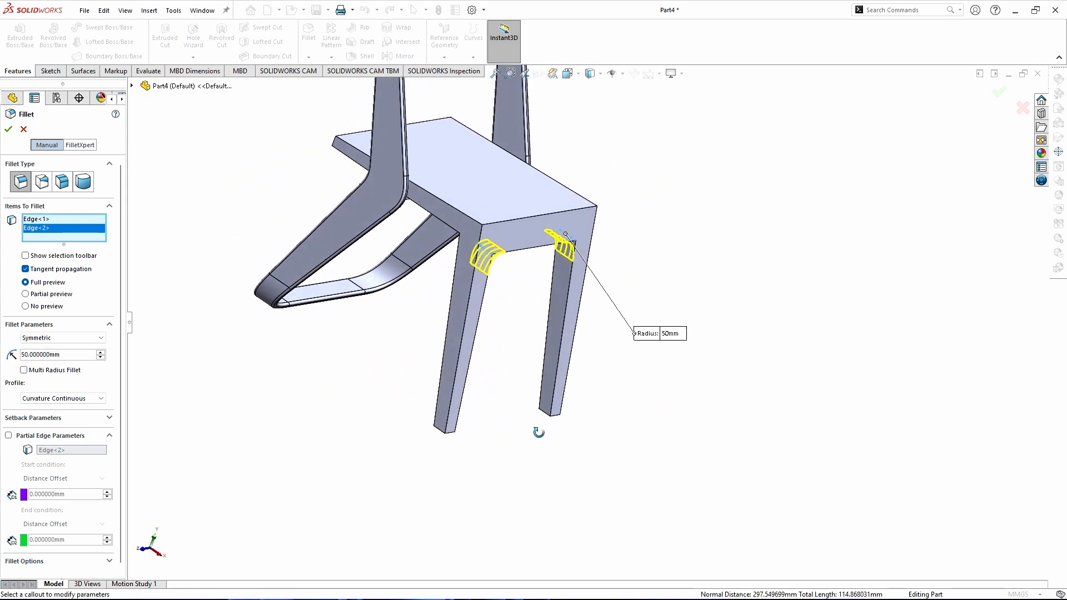
click(8, 130)
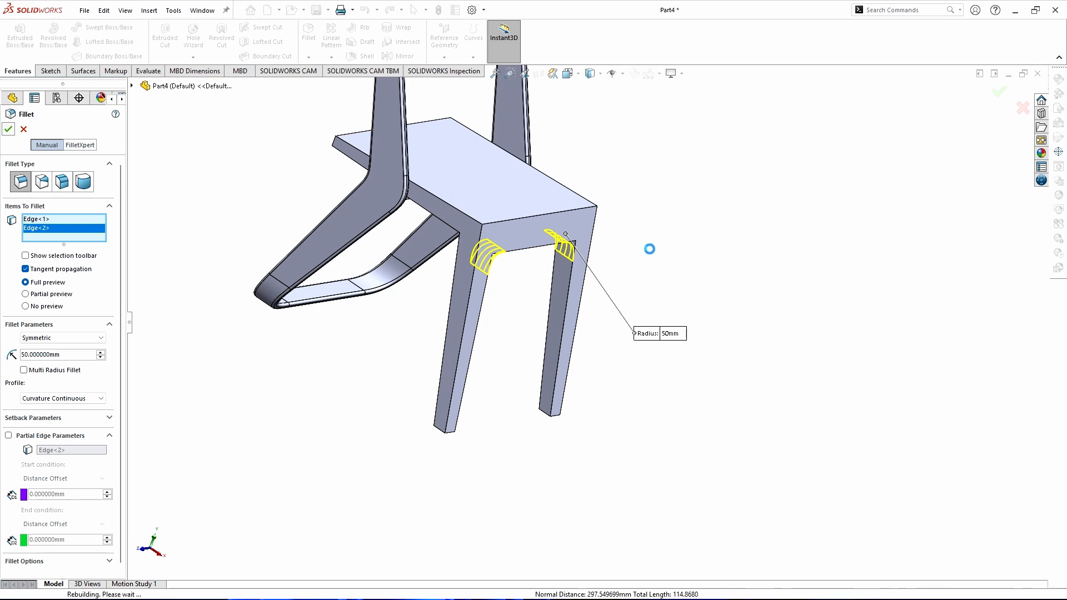
- Set up a fillet on the front bend, with 50 mm on the inner edge under the seat and 60 mm on the outer edge
middle_drag(688, 255, 635, 204)
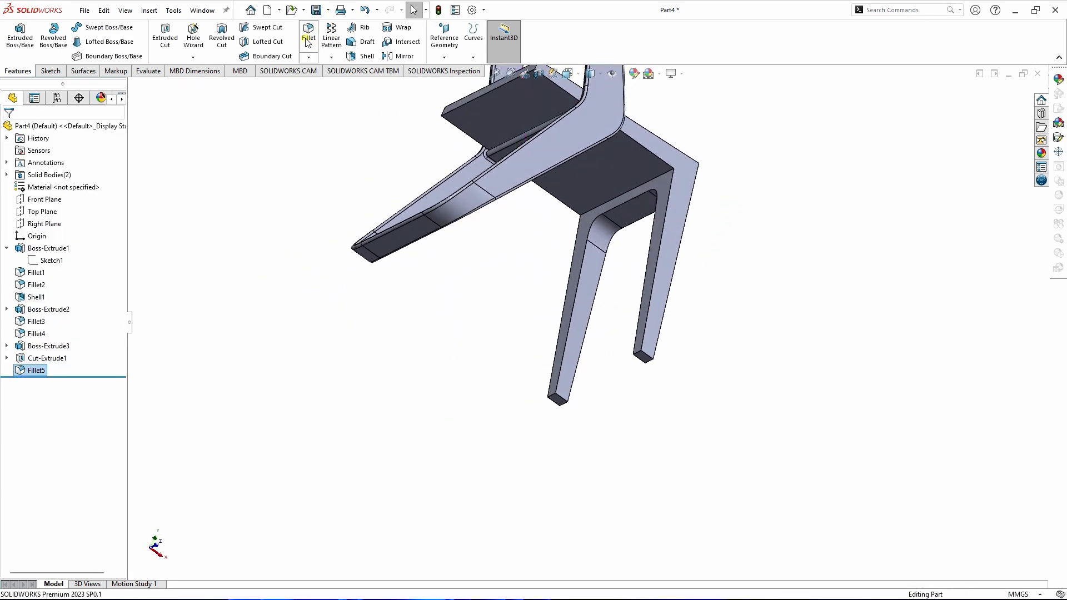
click(632, 189)
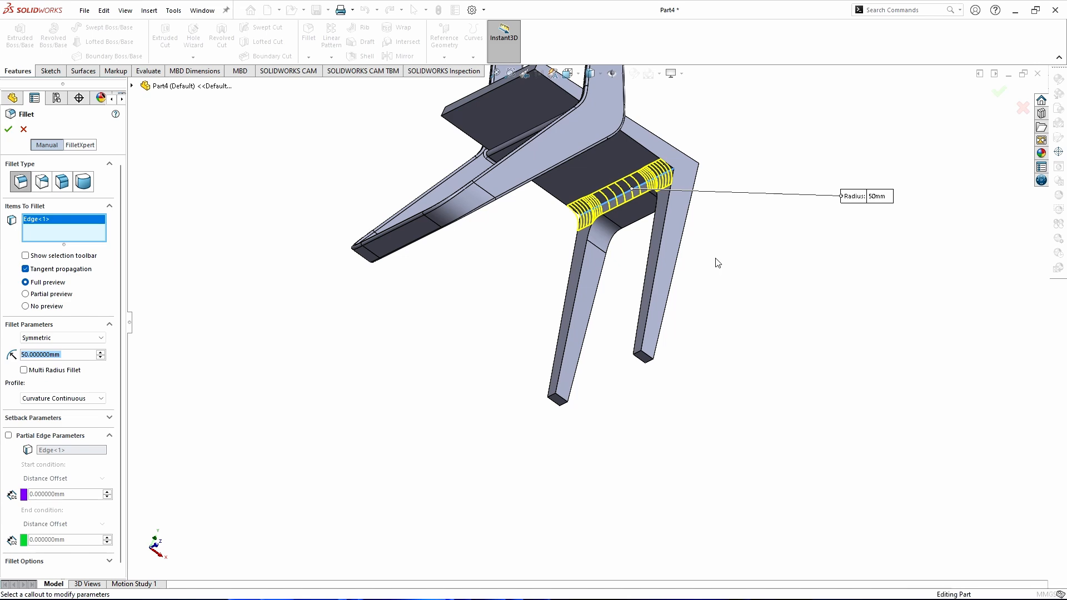
middle_drag(715, 262, 650, 184)
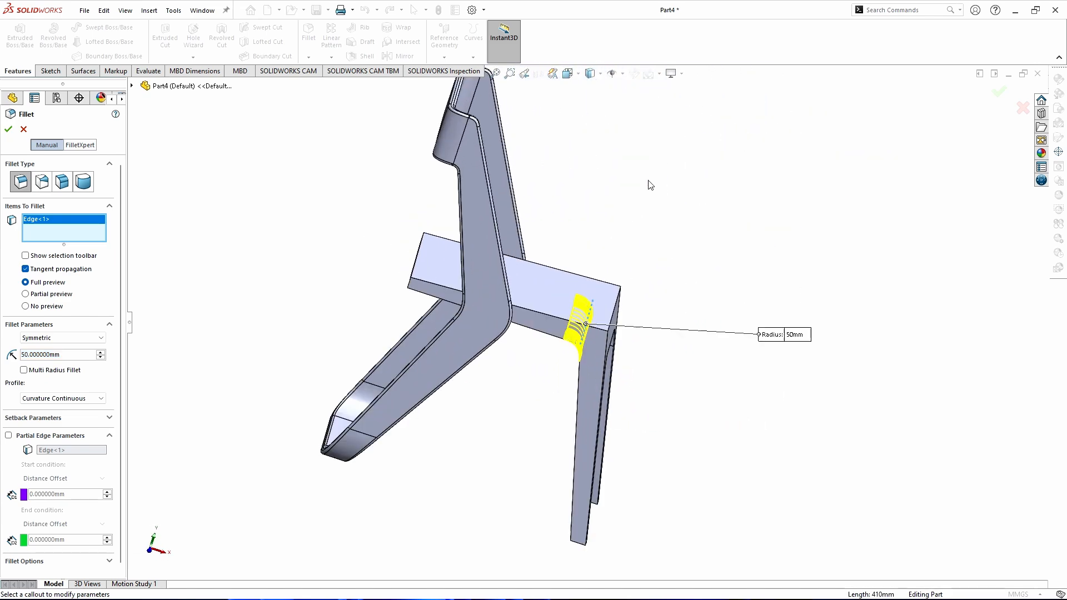
click(613, 312)
click(733, 320)
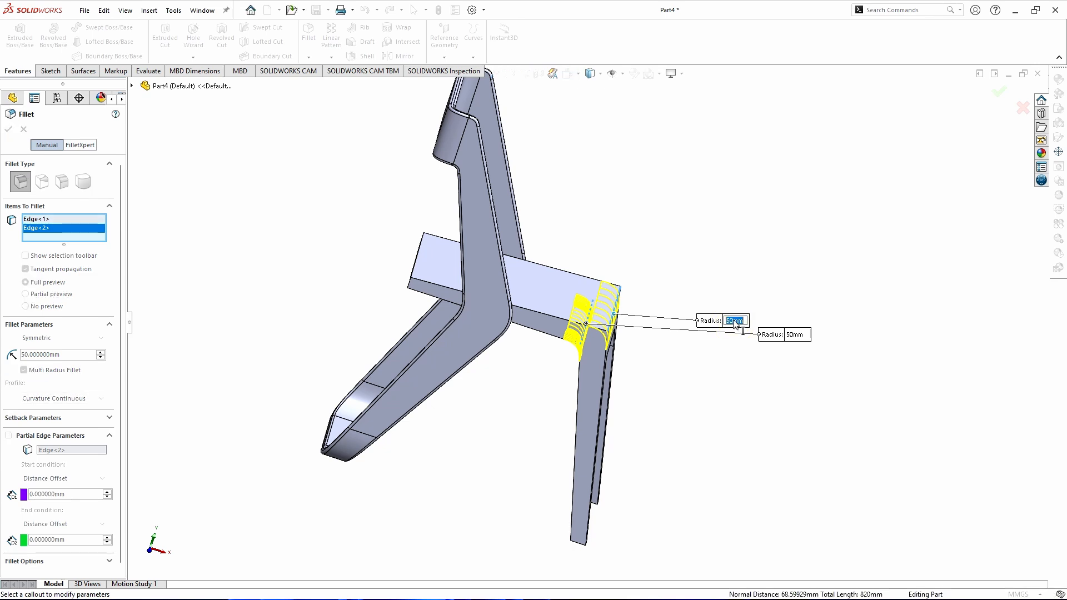
text(60)
key(Return)
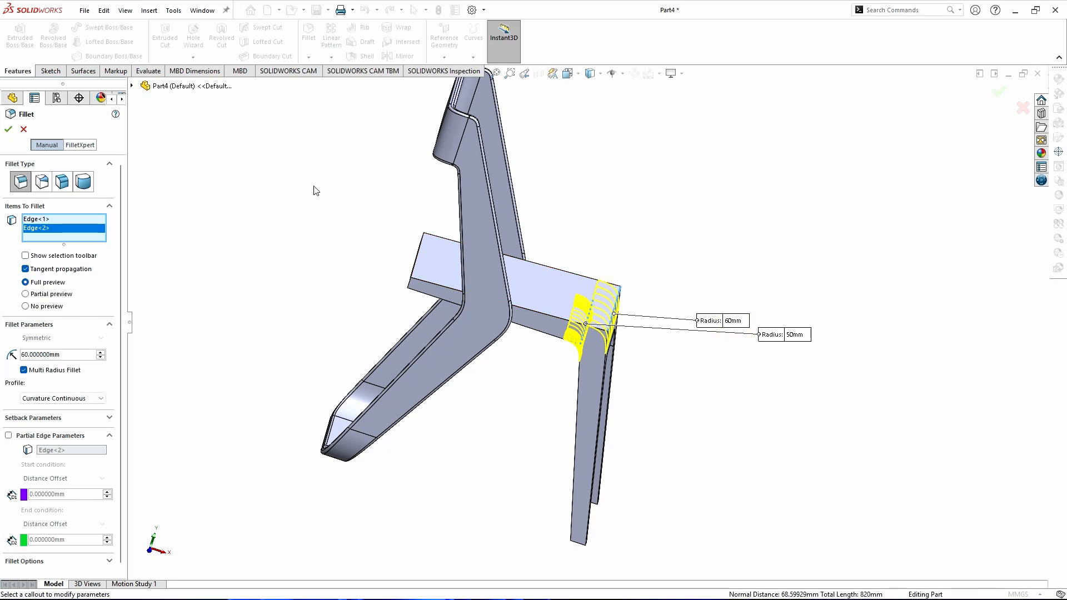
- Add the seat's two rear corner edges to the fillet at 80 mm each and create it
middle_drag(593, 210, 648, 178)
scroll(433, 286, down, 5)
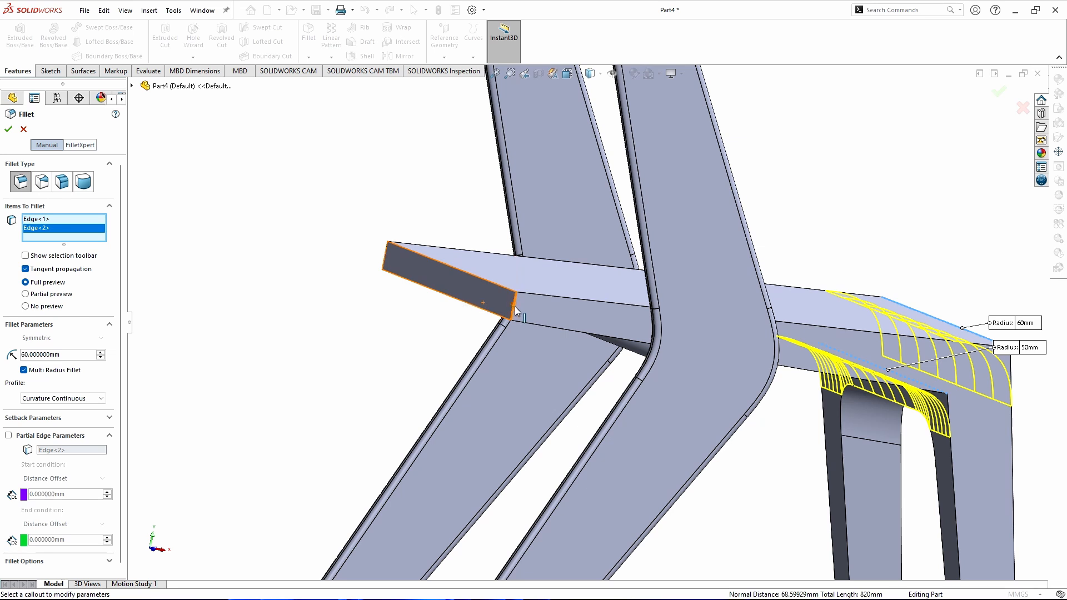
click(385, 258)
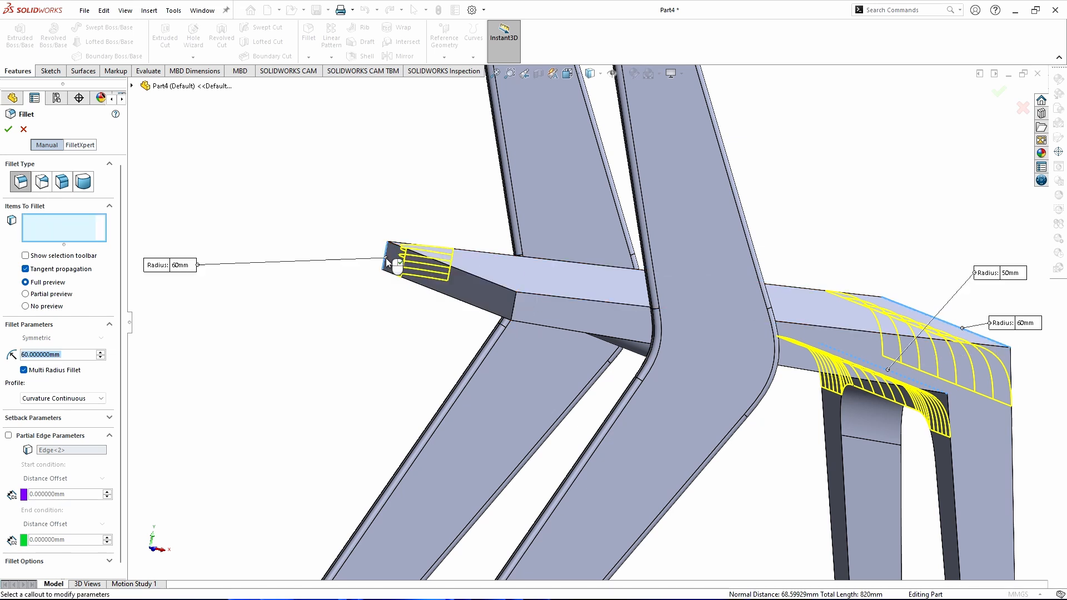
click(182, 265)
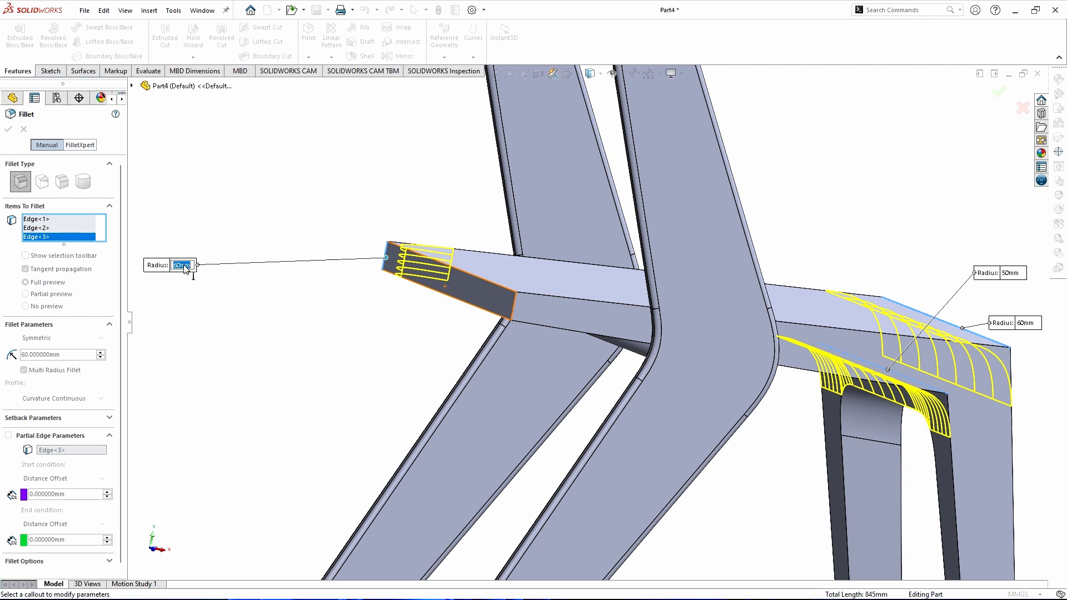
key(Return)
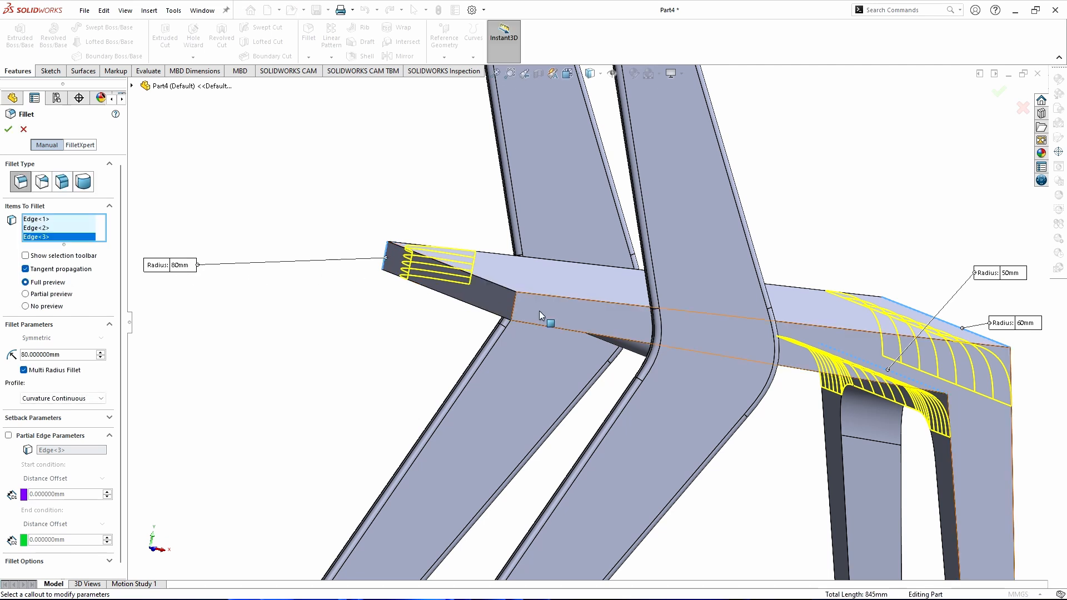
click(512, 303)
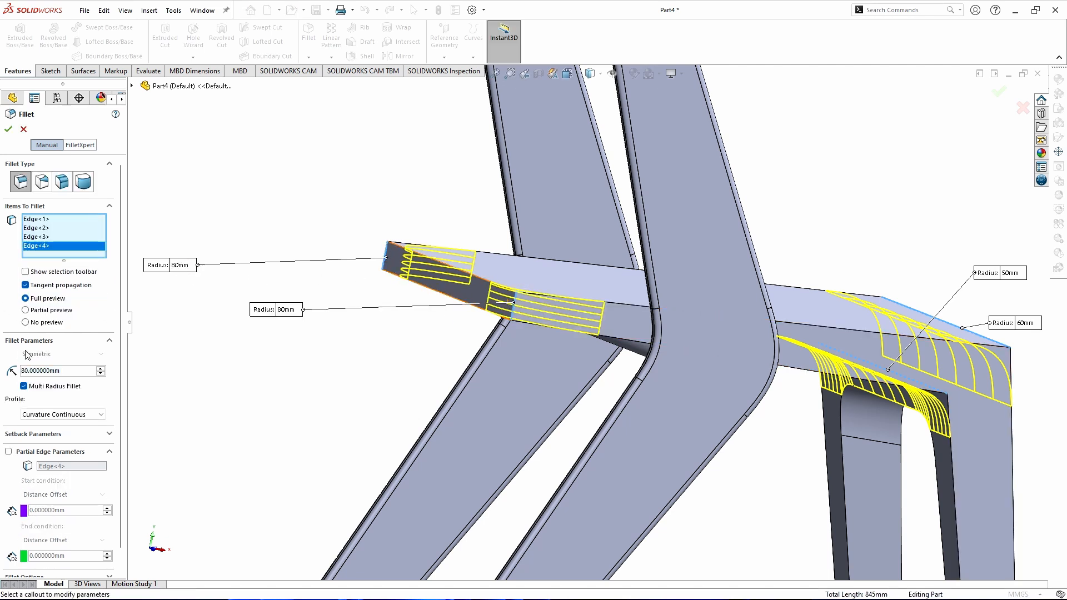
click(8, 129)
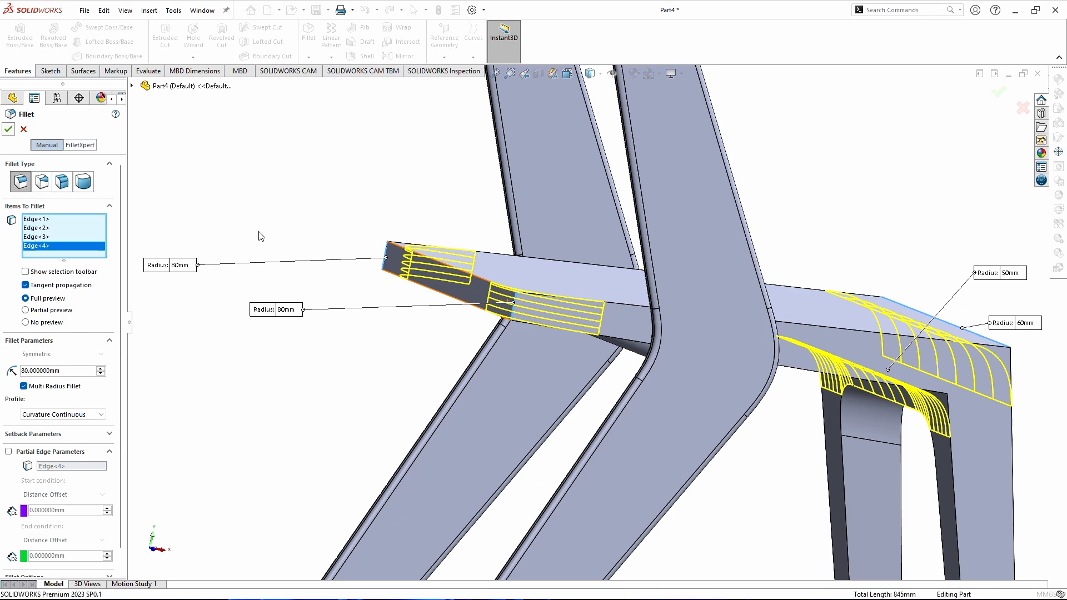
- Fillet the seat's rear rim face and the inner face of the leg opening with a 12 mm radius
key(f)
mouse_move(715, 354)
middle_down()
mouse_move(712, 272)
mouse_move(724, 364)
mouse_move(708, 374)
middle_up()
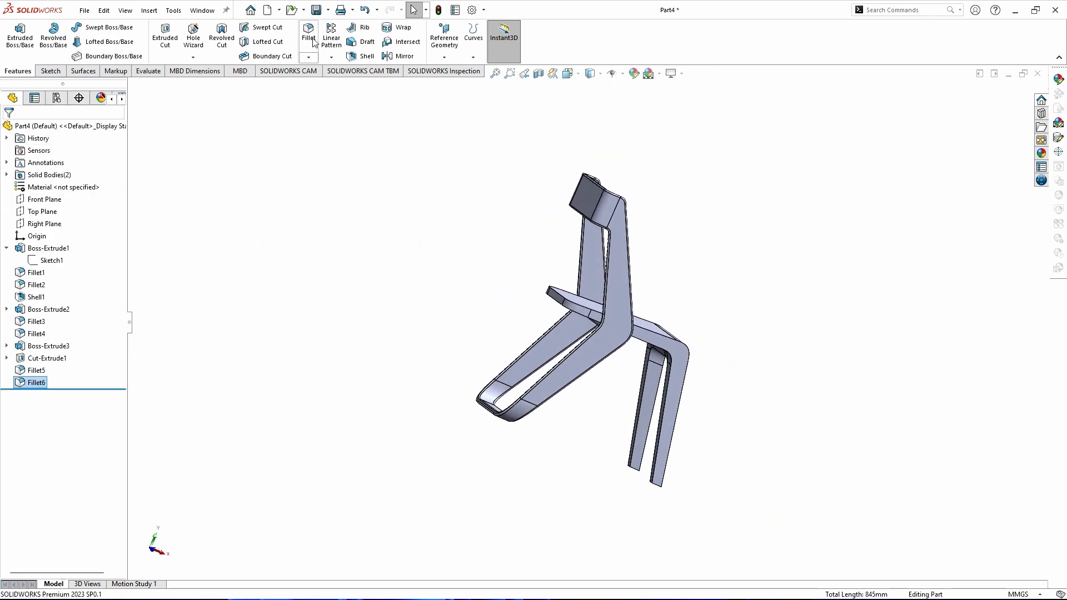
key(Return)
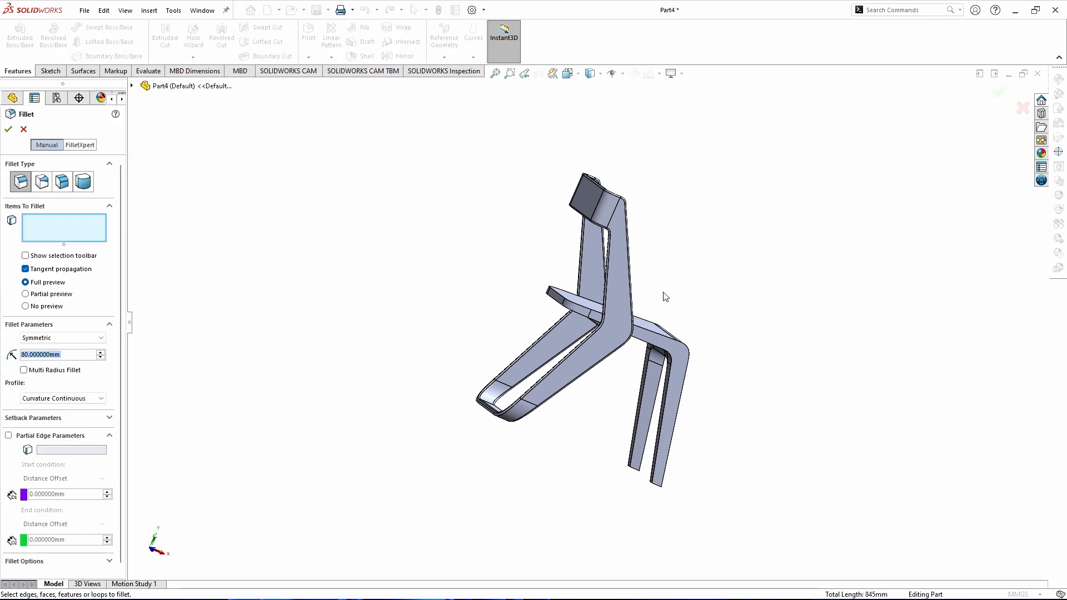
text(12)
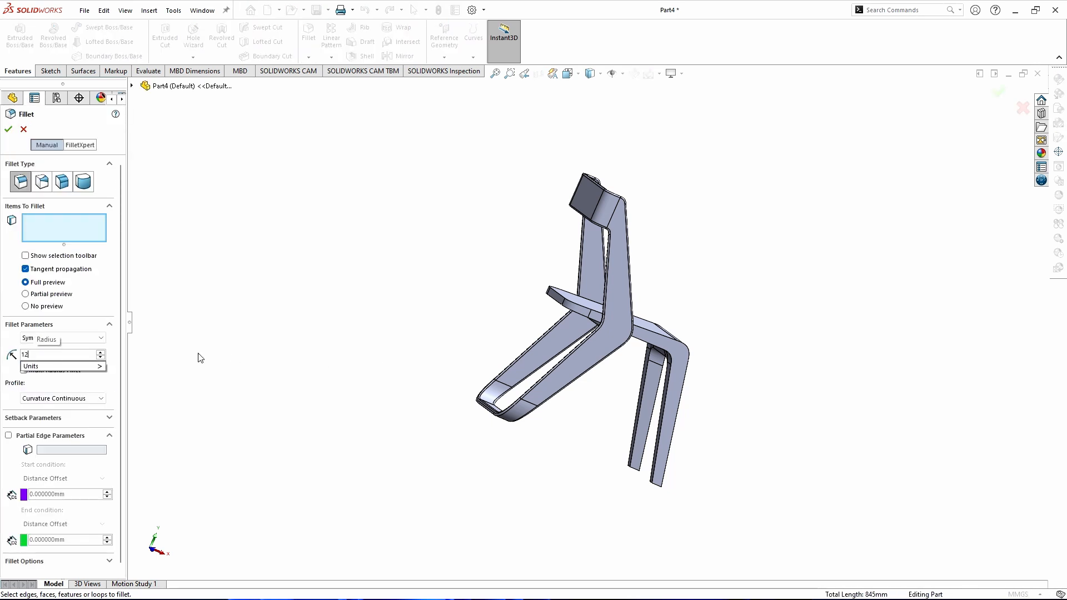
key(Return)
scroll(611, 327, down, 3)
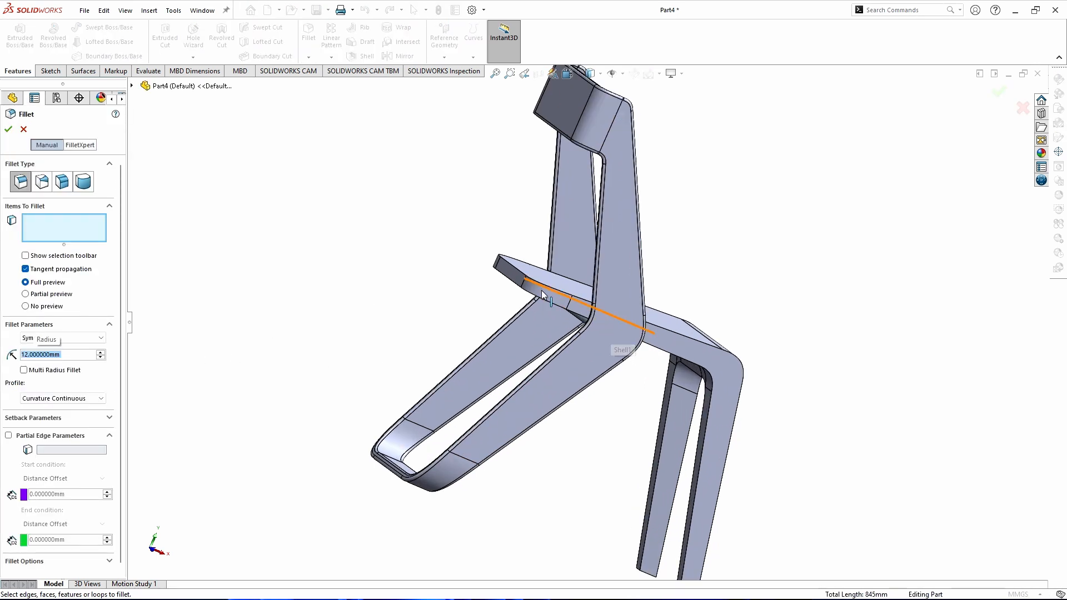
click(508, 269)
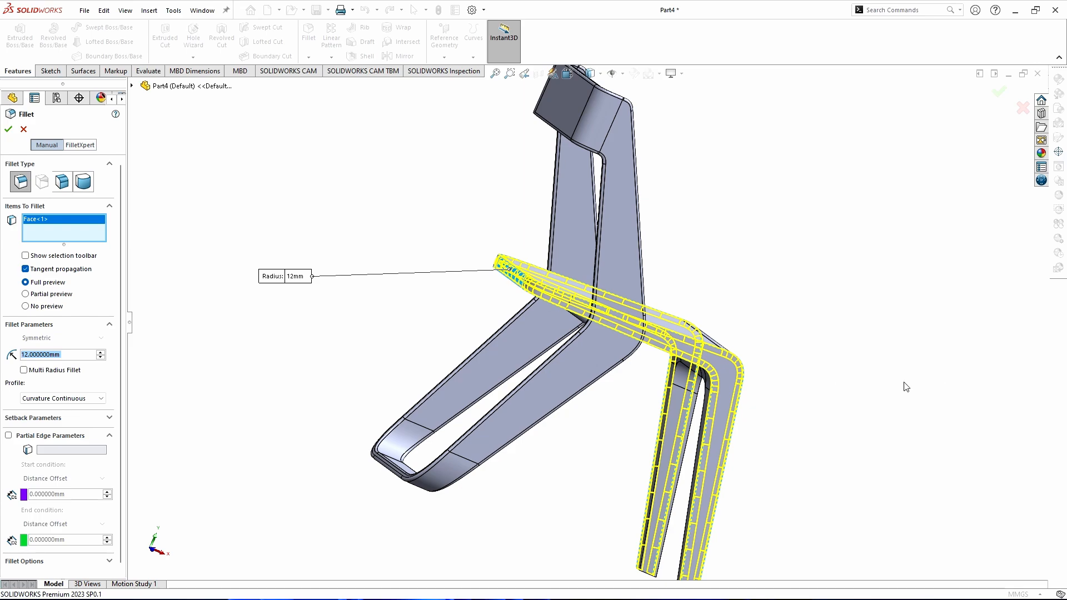
middle_drag(906, 387, 688, 289)
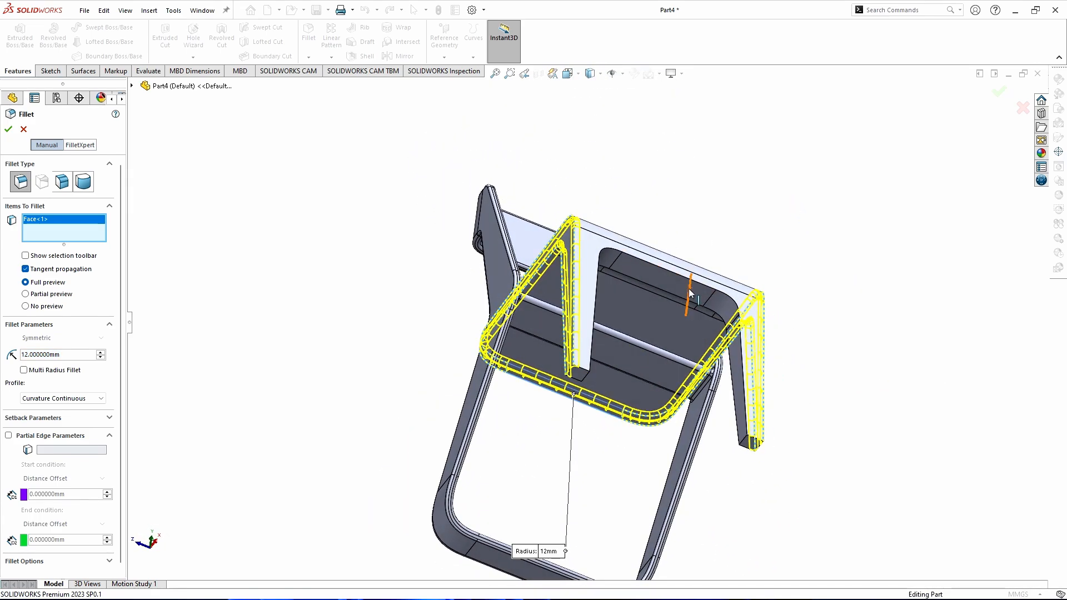
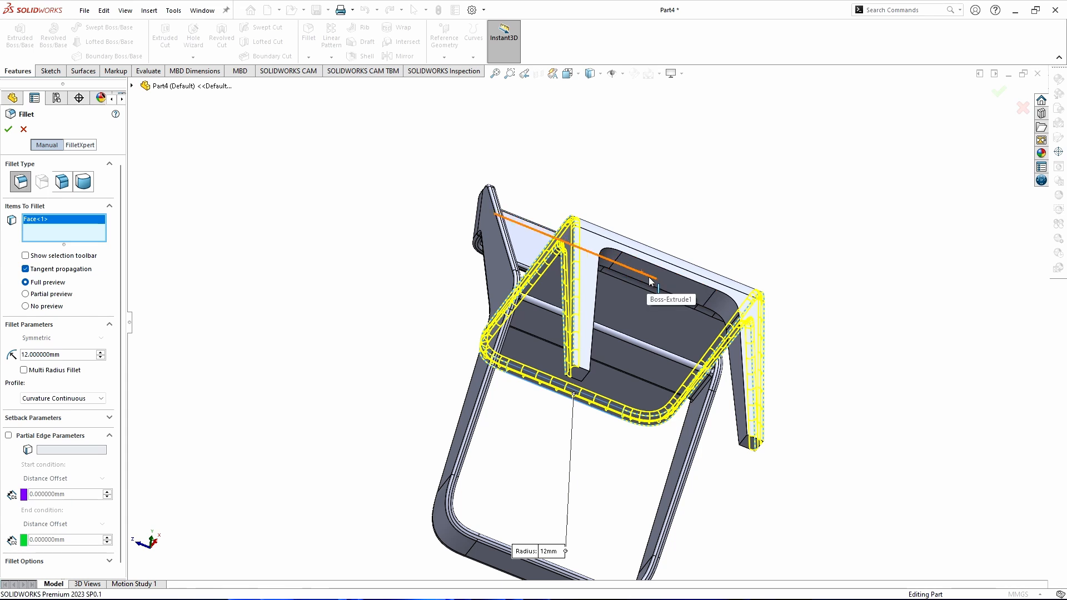
click(727, 314)
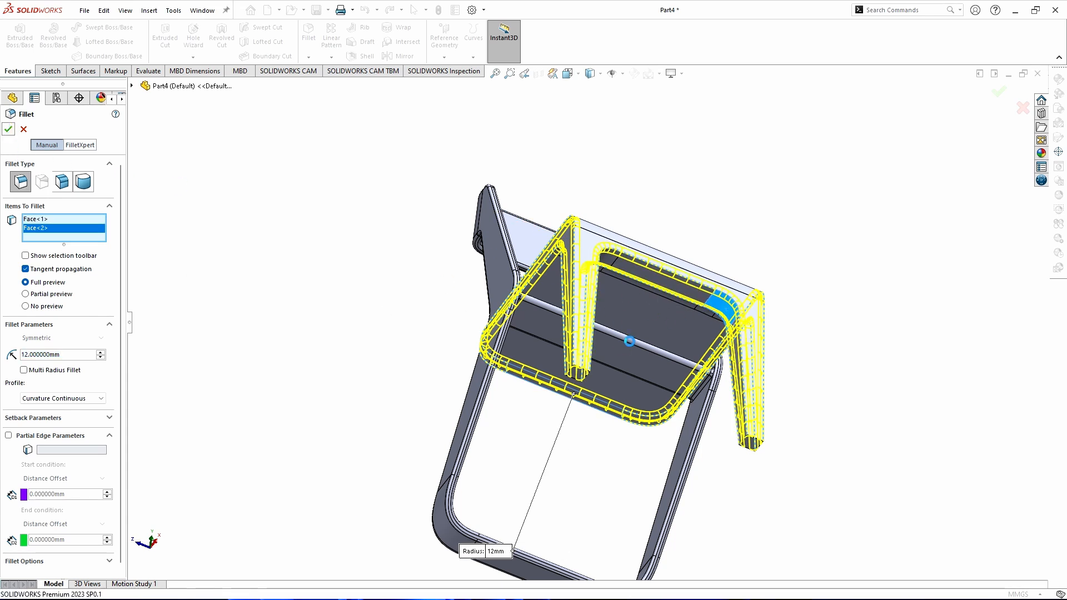
key(Return)
- Fillet the bottom end faces of both front legs with a 5 mm radius
middle_drag(629, 341, 871, 244)
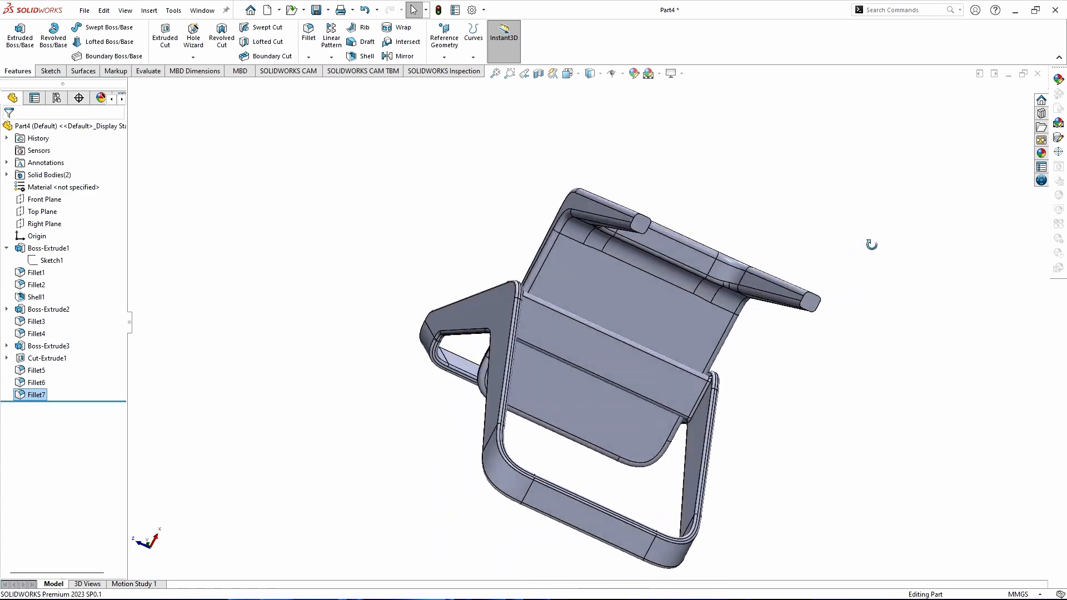
scroll(794, 261, down, 5)
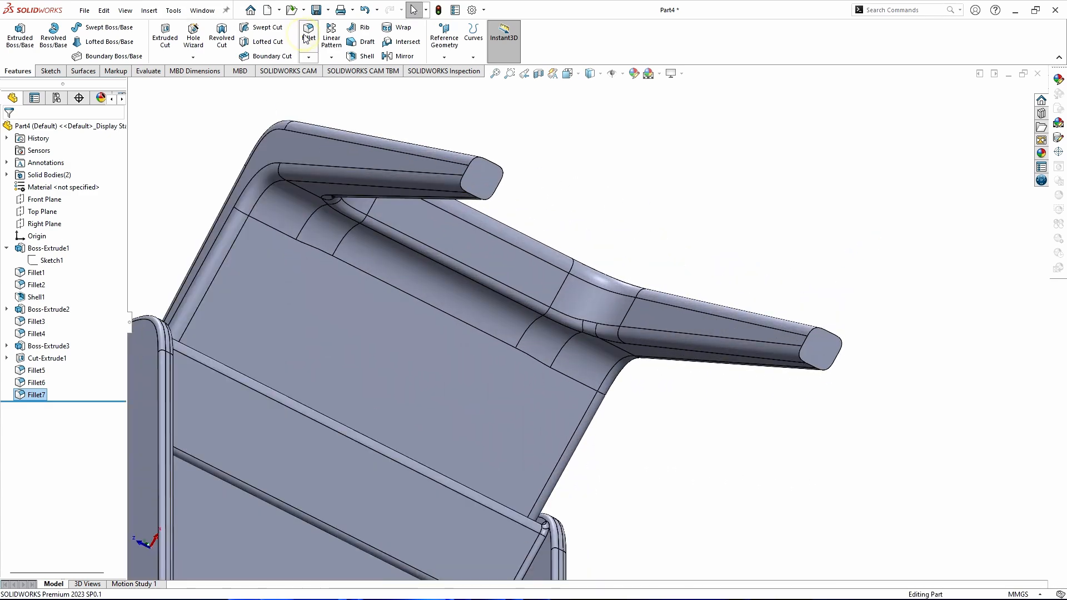
key(Return)
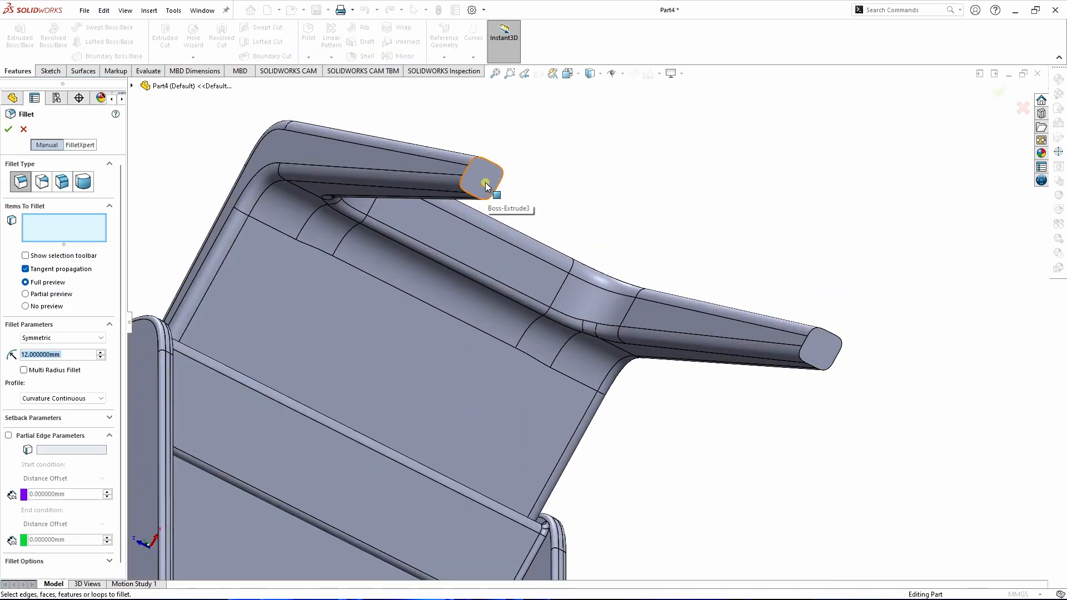
click(488, 188)
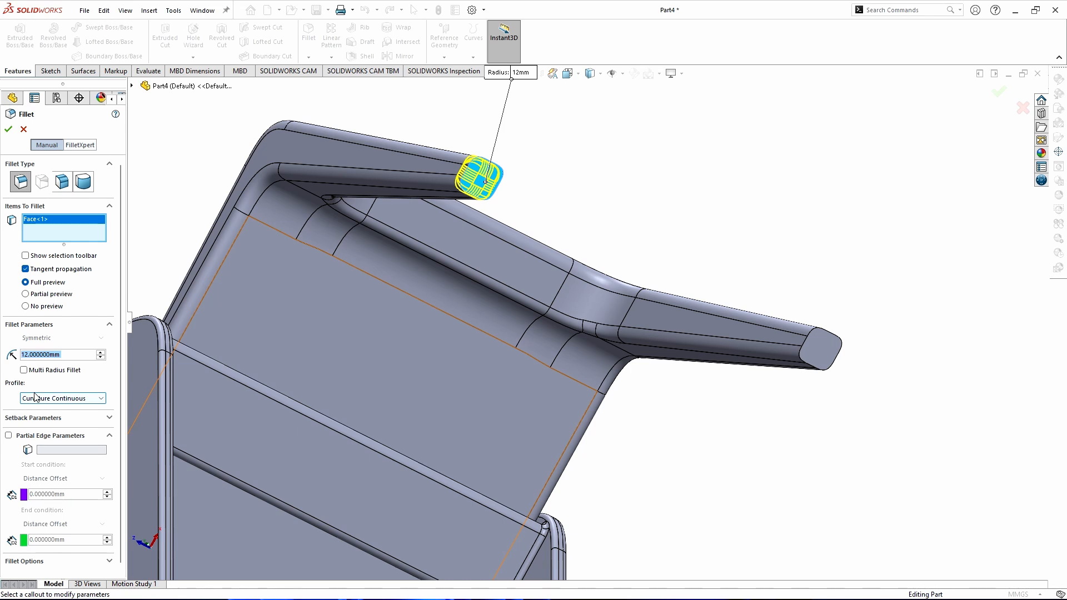
text(5)
key(Return)
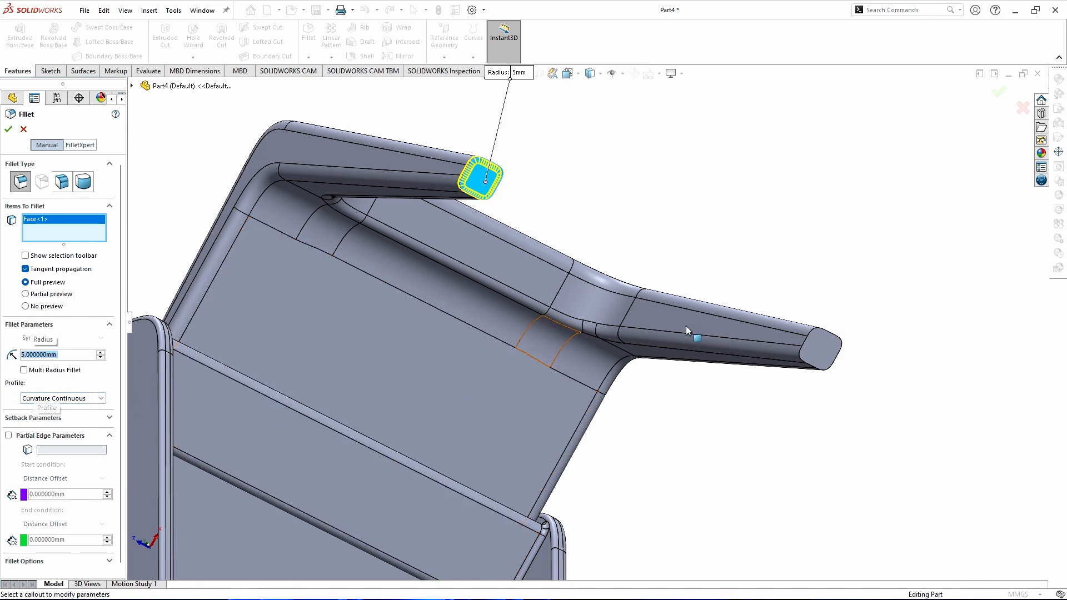
click(833, 351)
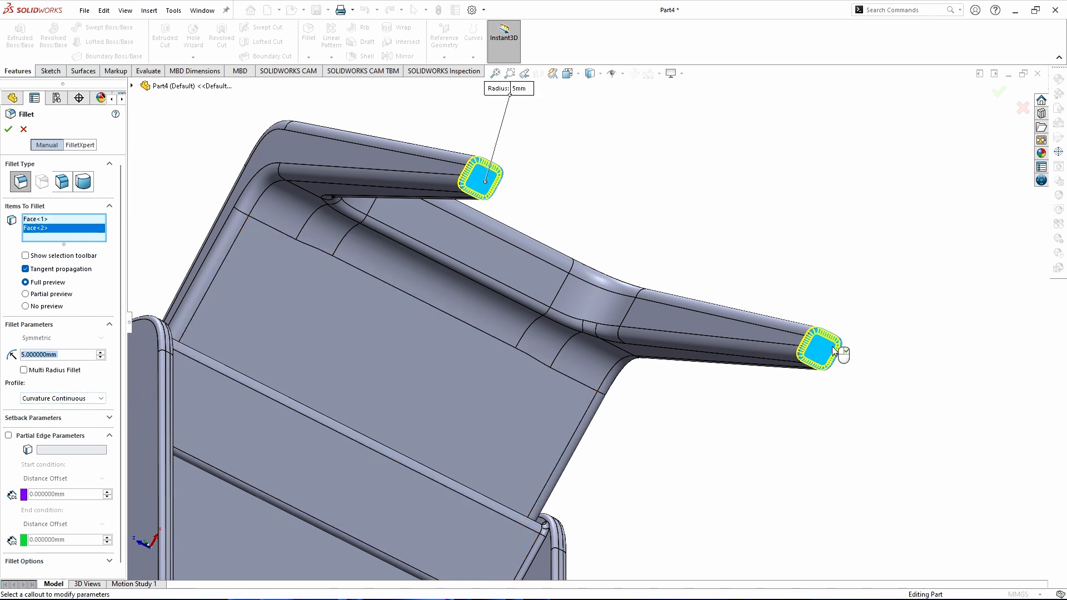
key(Return)
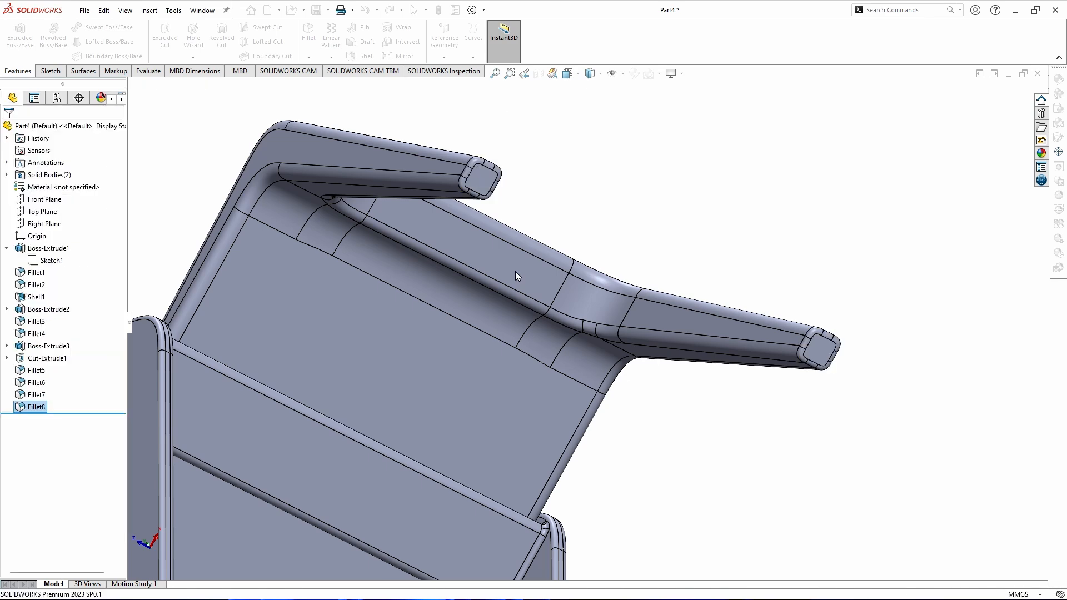
- Apply the matte steel appearance from the Metal > Steel category to the chair's back frame body
middle_drag(515, 272, 596, 468)
scroll(690, 285, up, 5)
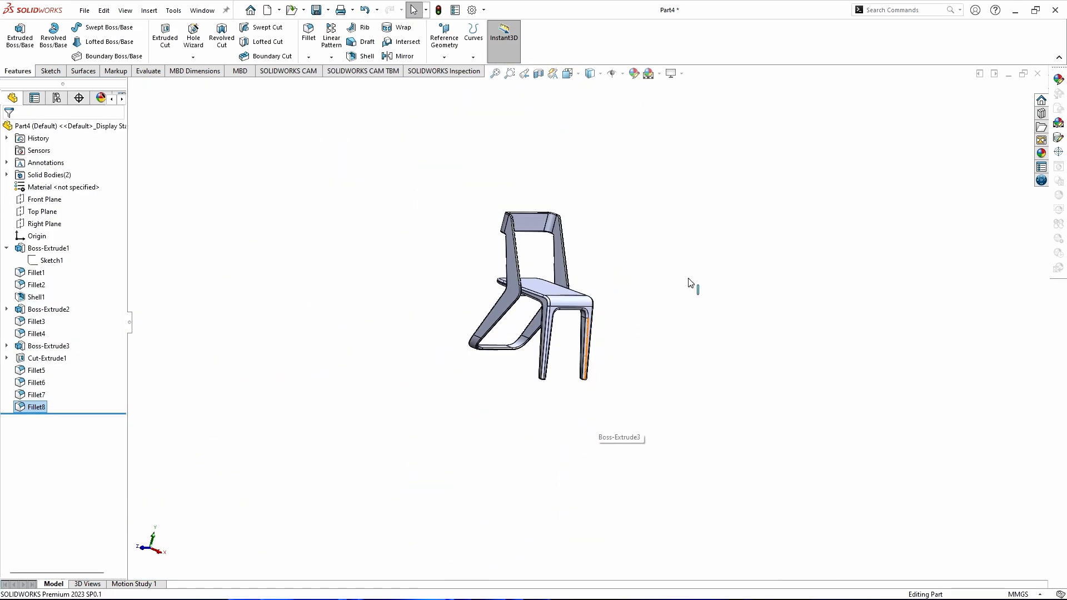
middle_drag(691, 285, 641, 317)
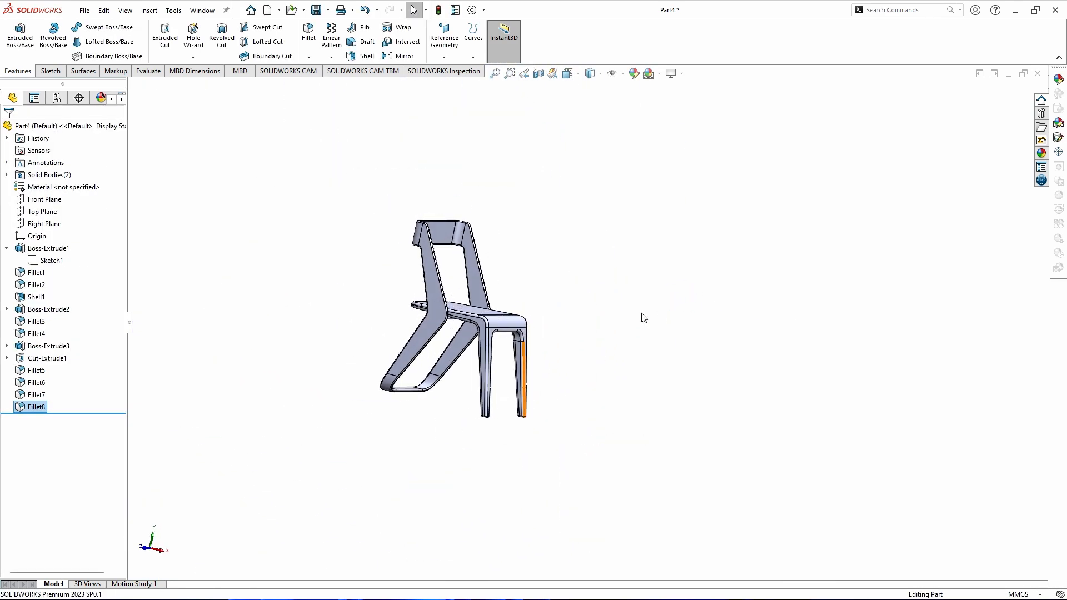
click(429, 283)
click(555, 228)
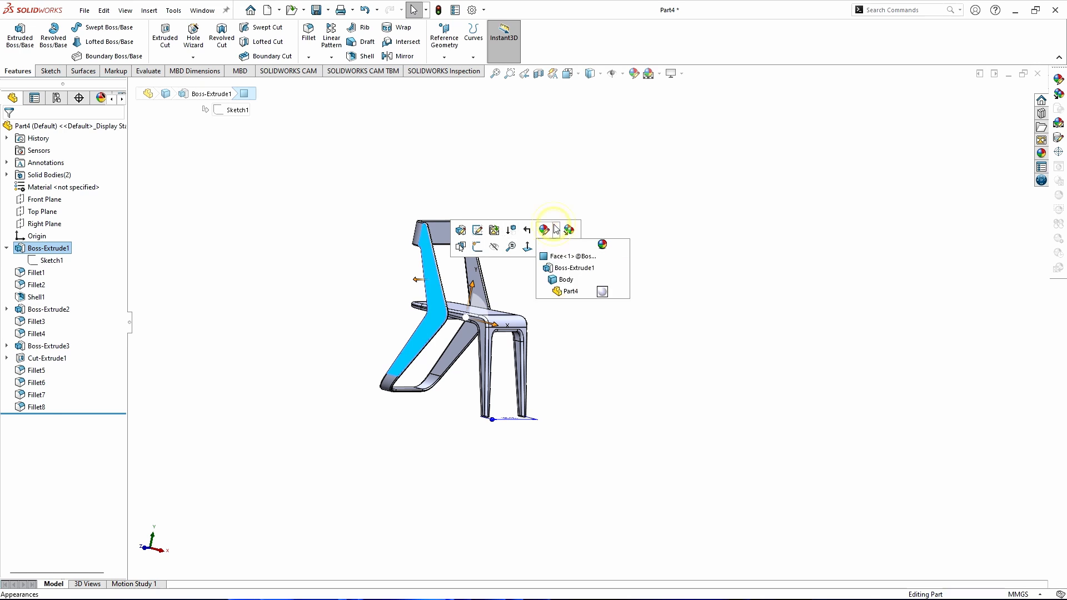
click(566, 280)
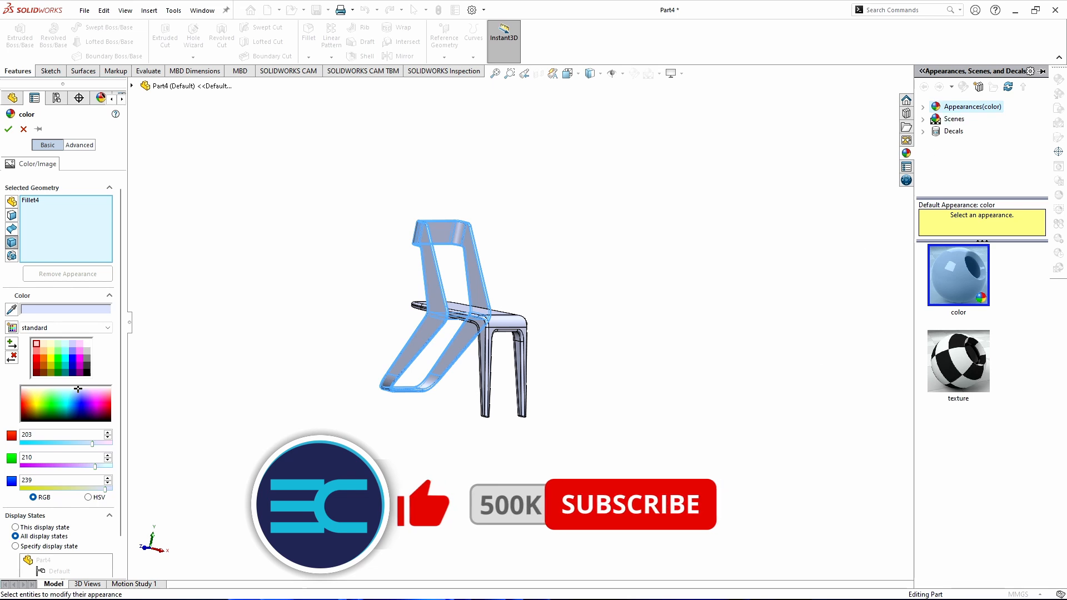
click(923, 106)
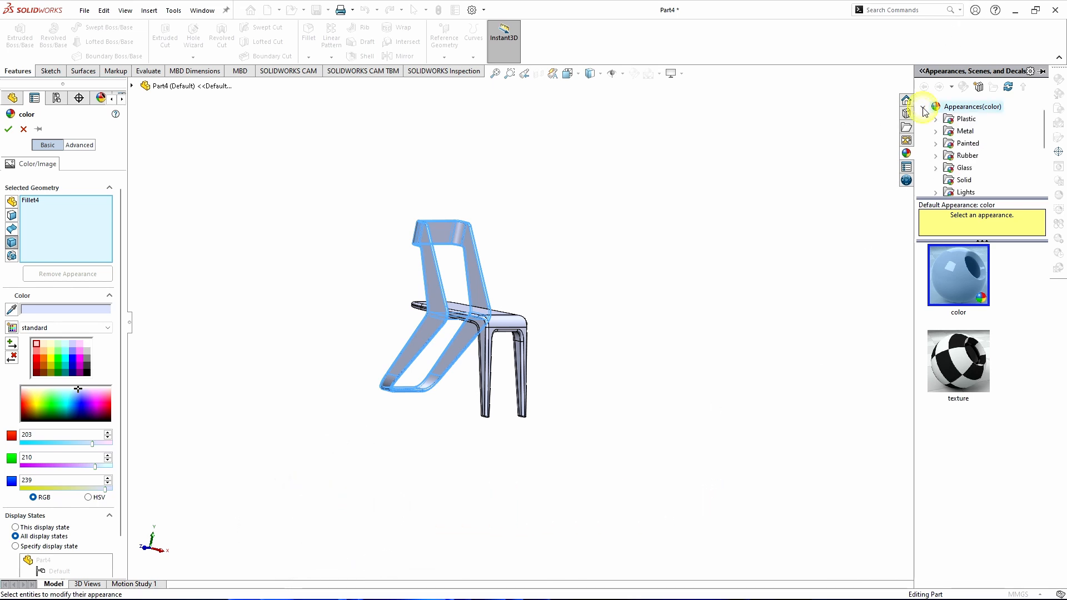
click(936, 134)
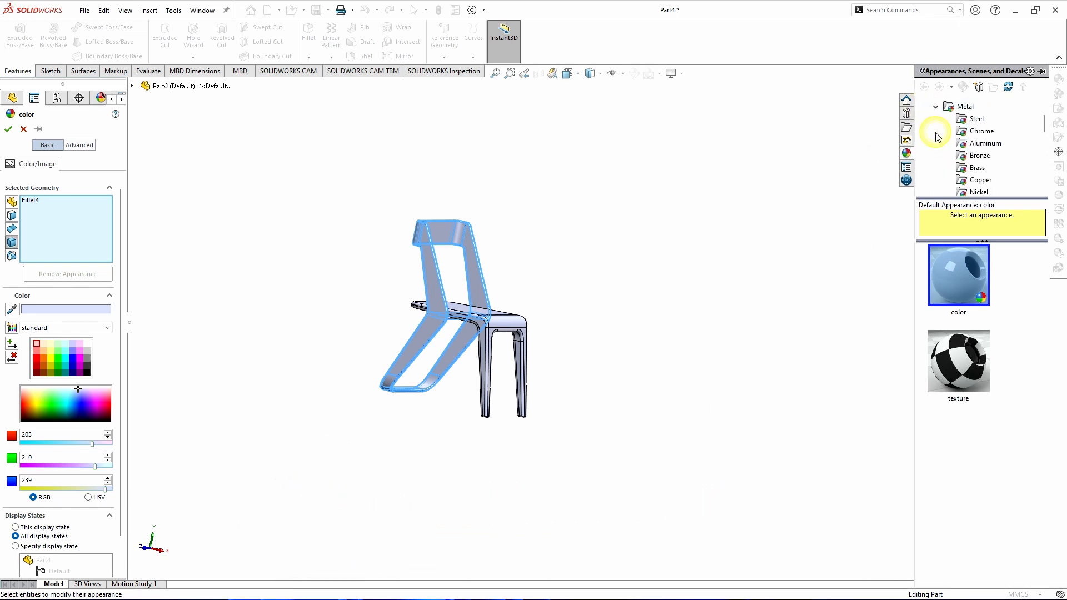
click(979, 119)
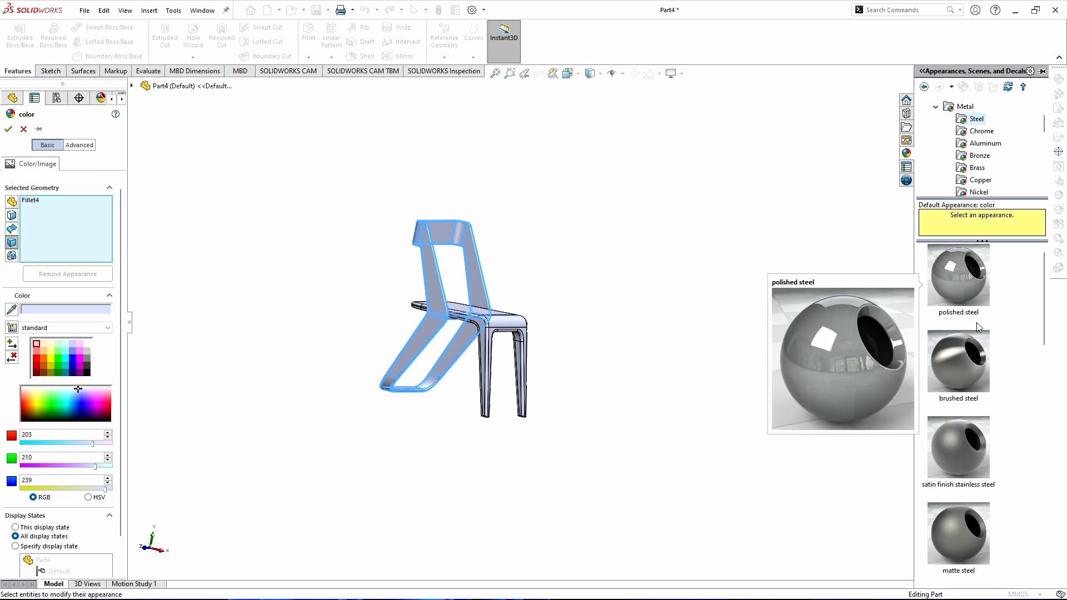
scroll(976, 437, down, 2)
click(955, 421)
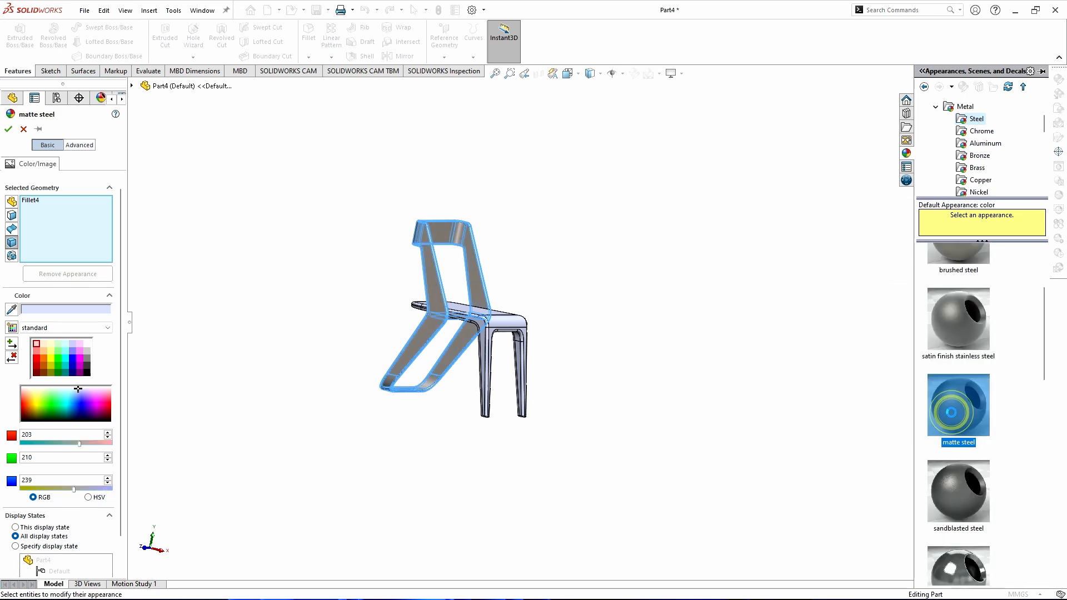
- Set the matte steel's diffuse amount to 0.90 and its specular amount to 0.97 in the illumination settings
click(78, 145)
click(36, 177)
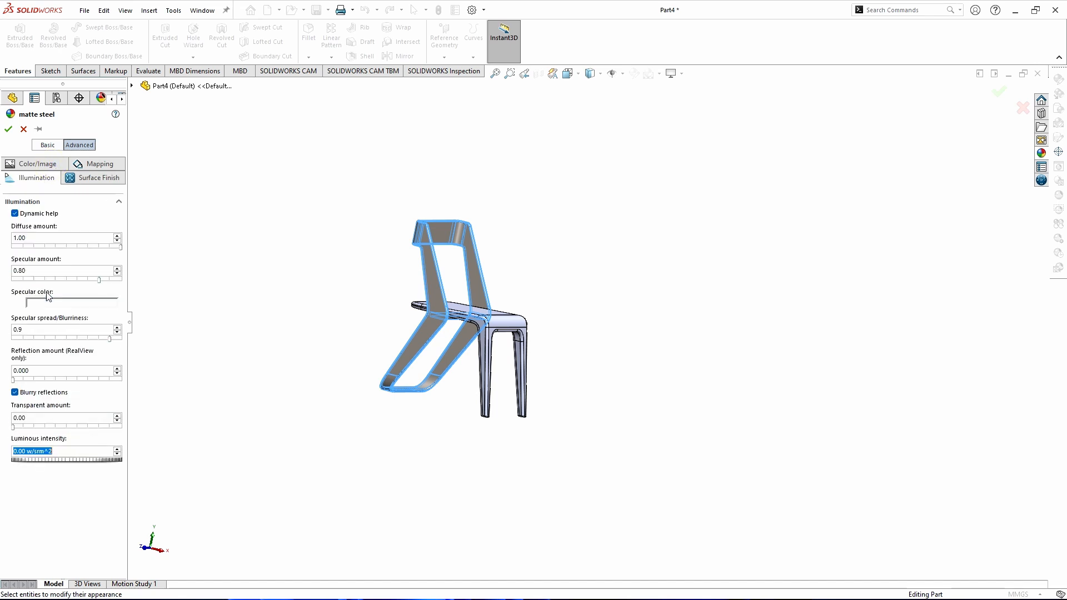
click(117, 241)
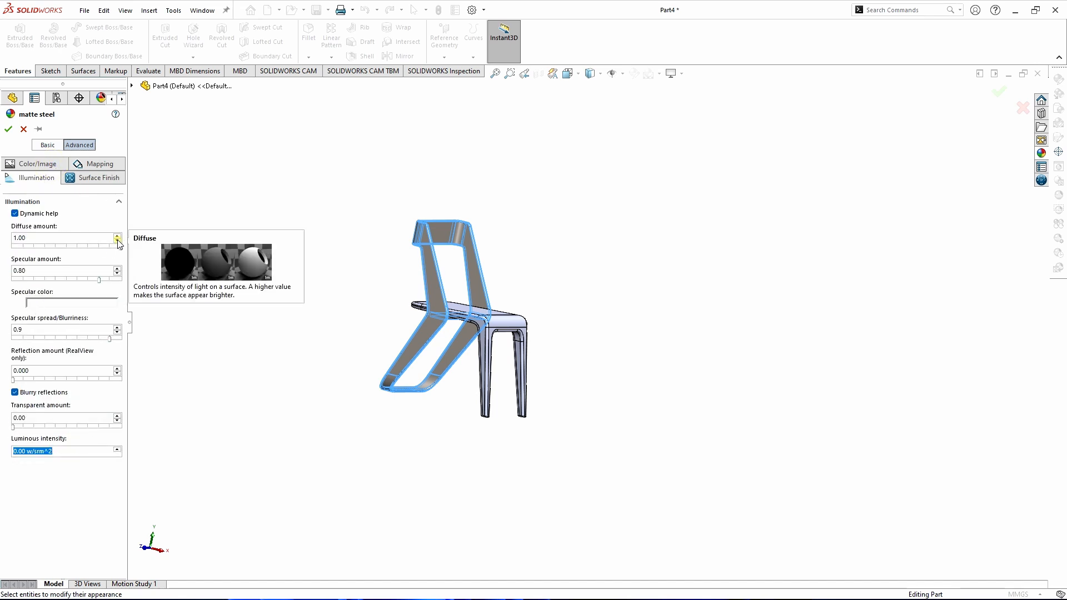
click(117, 244)
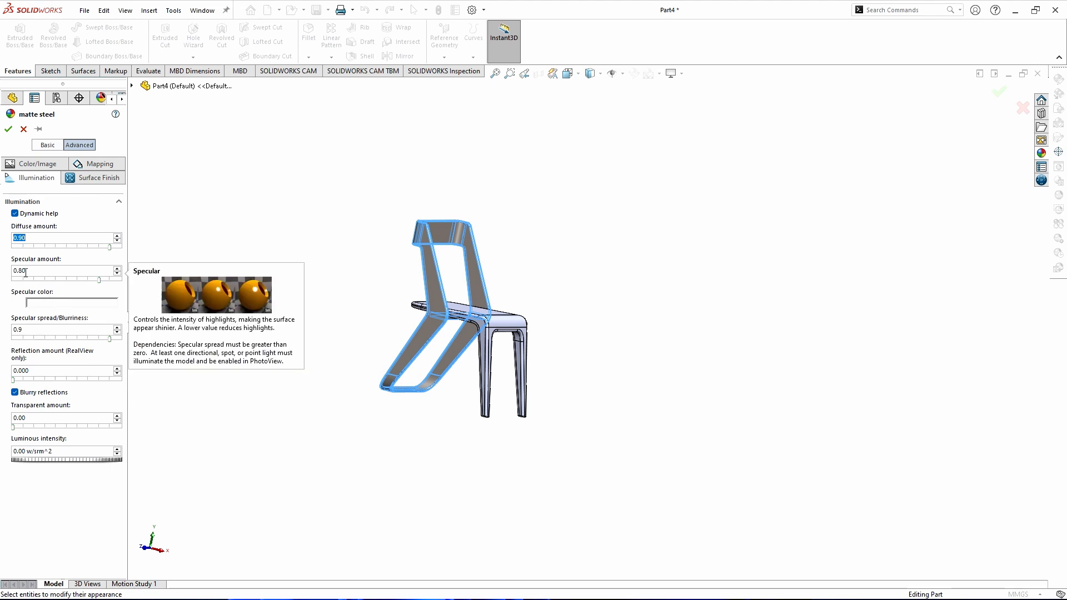
click(118, 269)
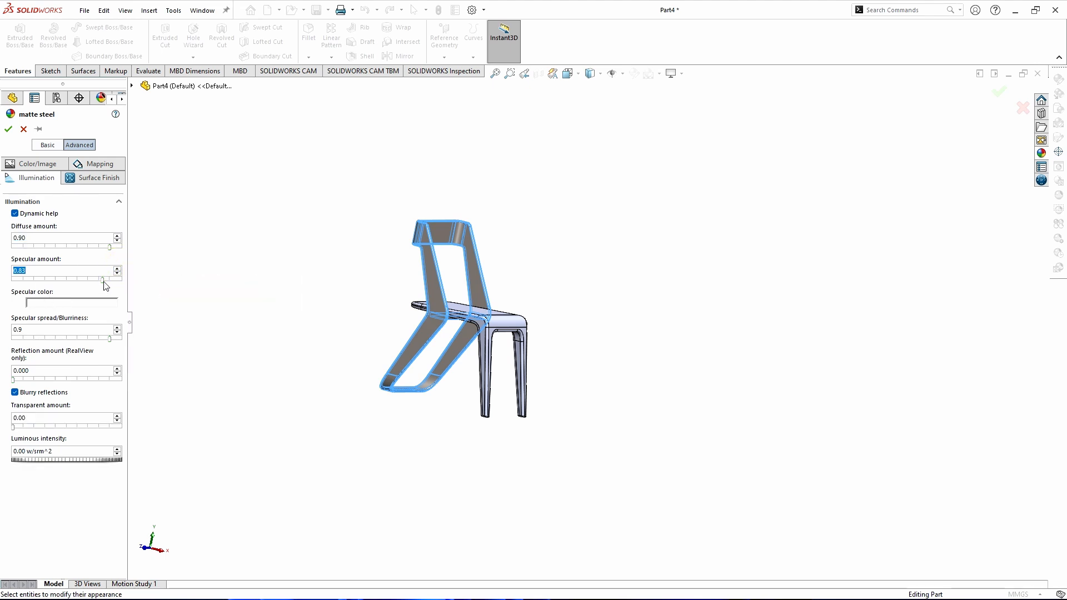
drag(99, 281, 115, 281)
- Set the matte steel's specular spread to about 0.63, reflection amount to 0.220 and transparent amount to 0.12, and accept the appearance
mouse_move(69, 334)
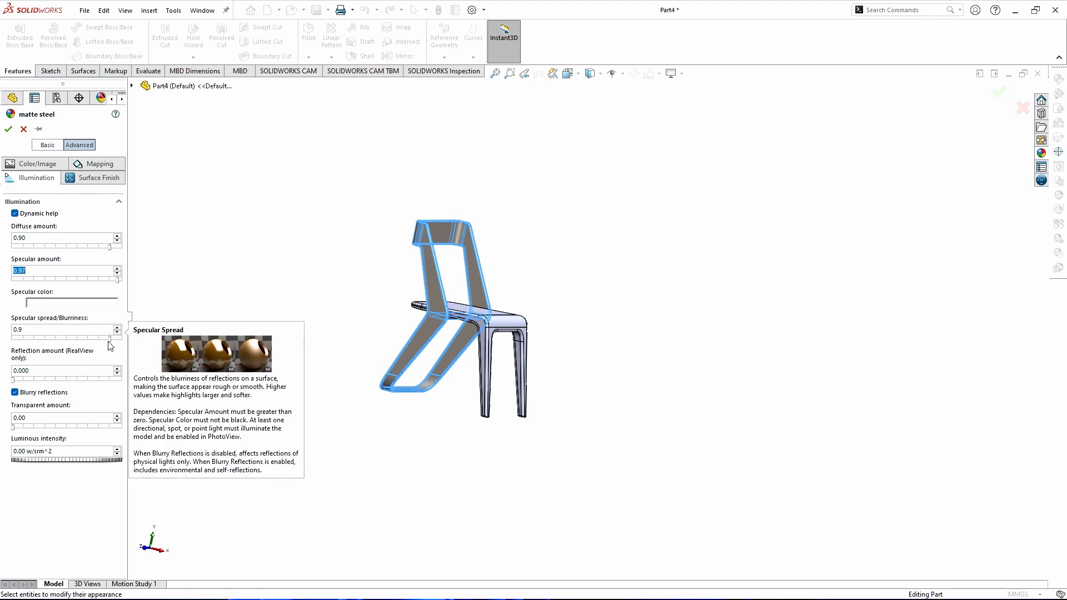
drag(109, 340, 81, 347)
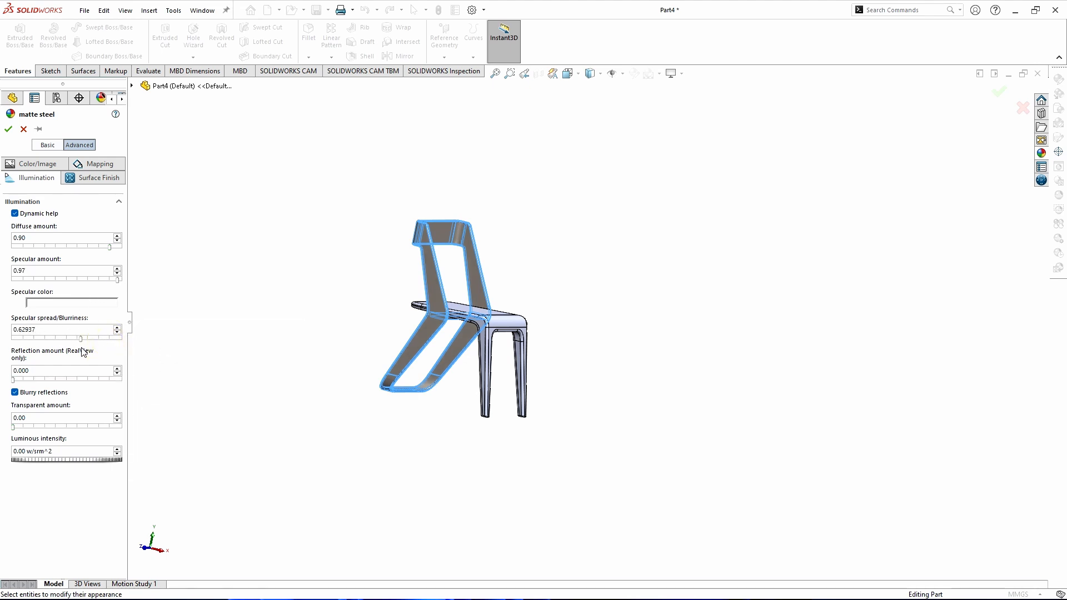
click(14, 380)
drag(12, 427, 25, 427)
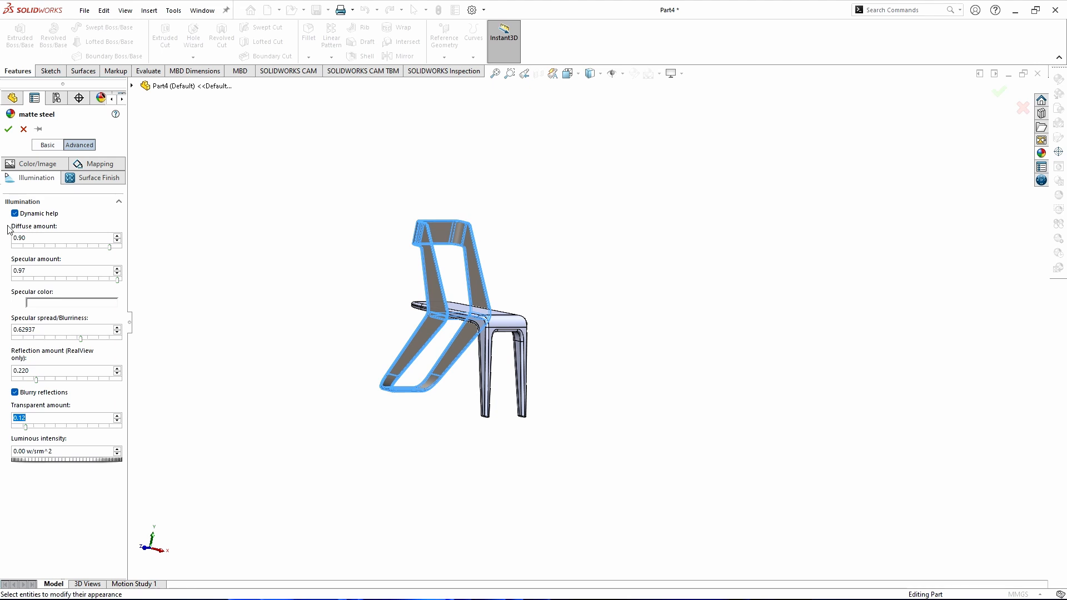
click(9, 130)
- Apply the unfinished ash appearance from the Organic > Wood > Ash category to the seat and front legs body
middle_drag(620, 261, 635, 305)
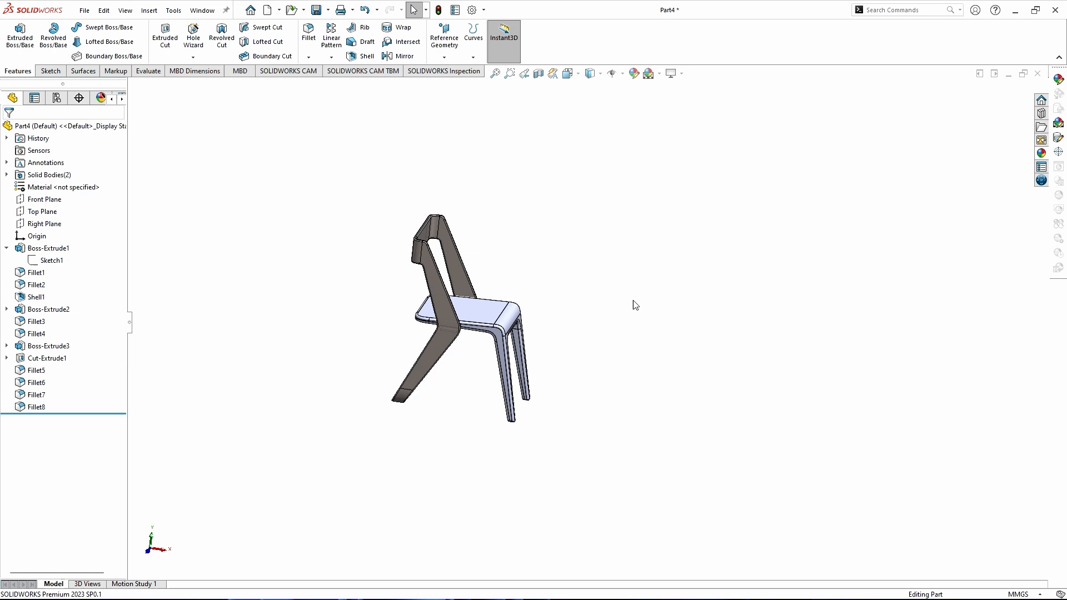
click(479, 312)
right_click(479, 311)
click(585, 281)
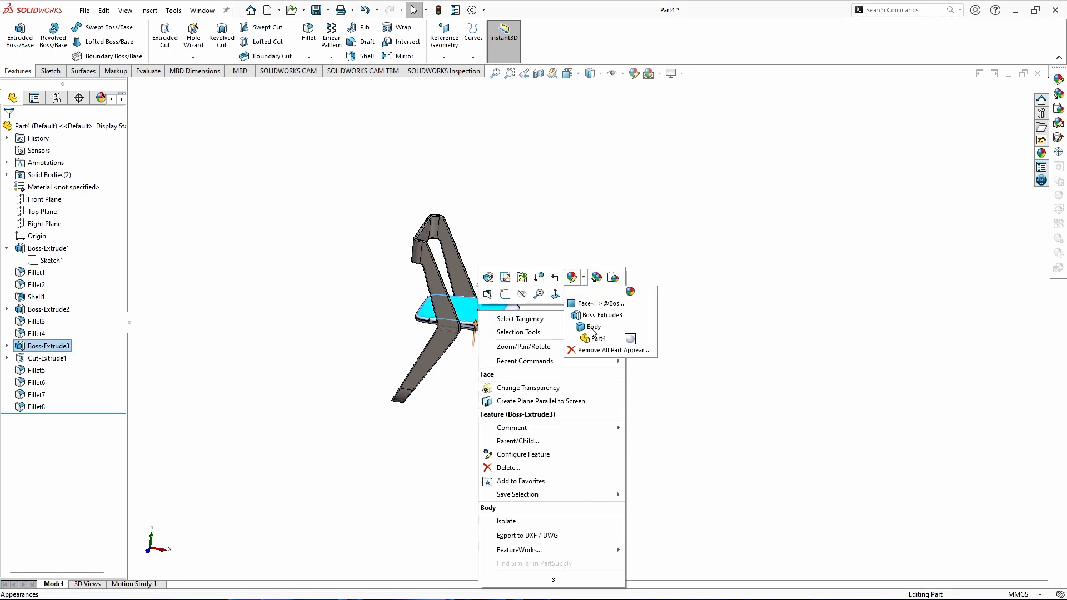
click(599, 332)
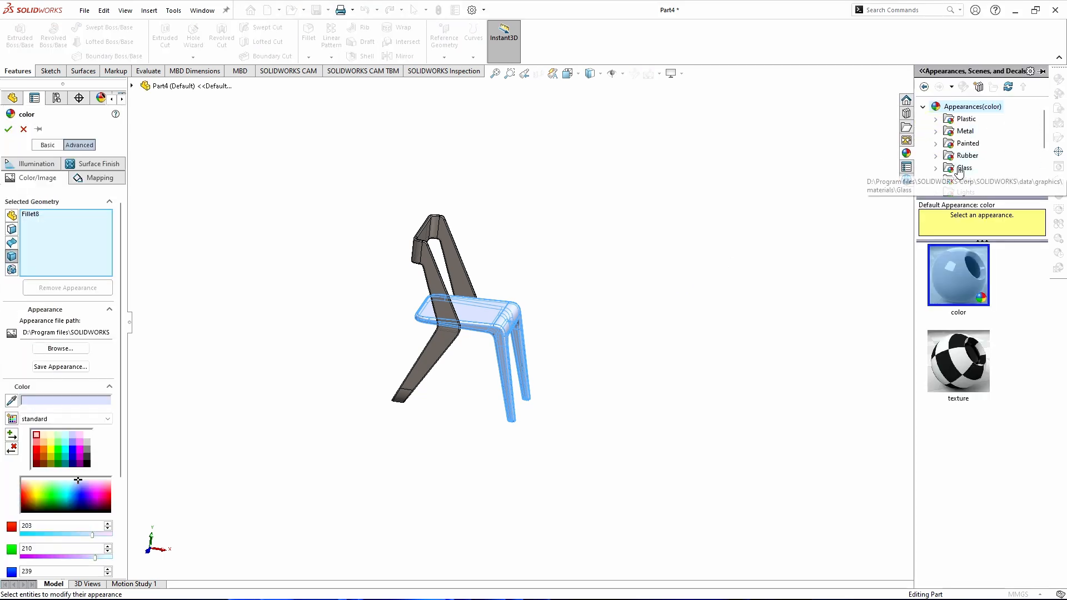
scroll(937, 136, down, 3)
click(936, 132)
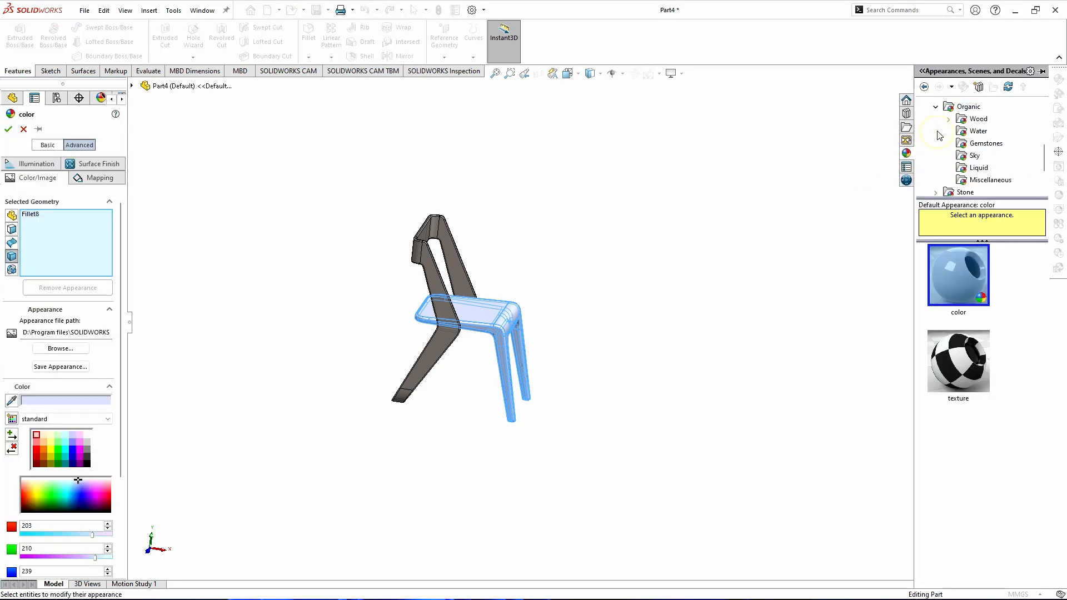
click(970, 121)
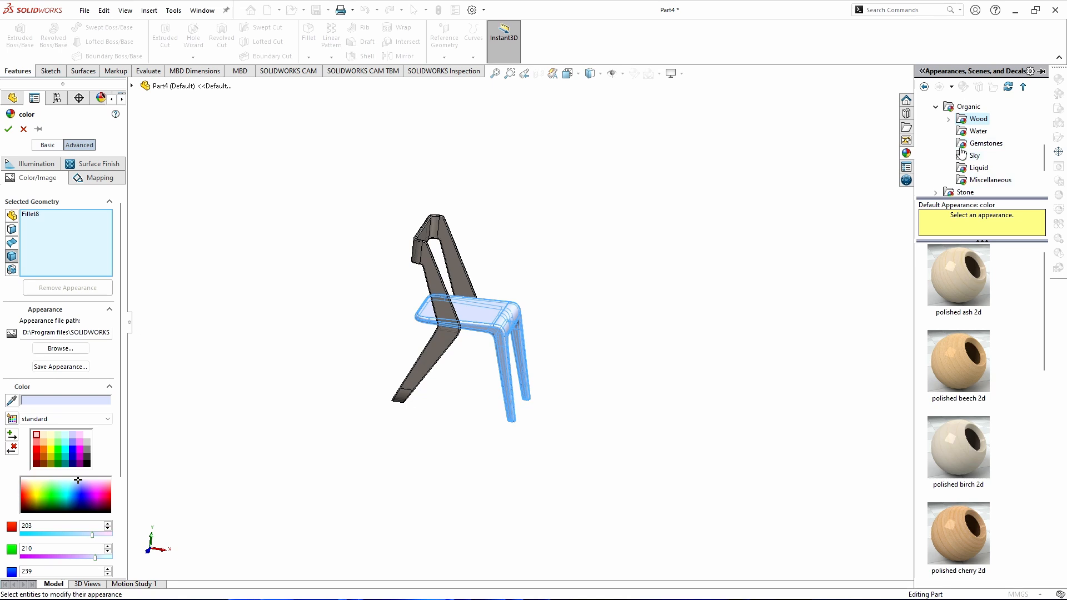
double_click(967, 119)
click(986, 120)
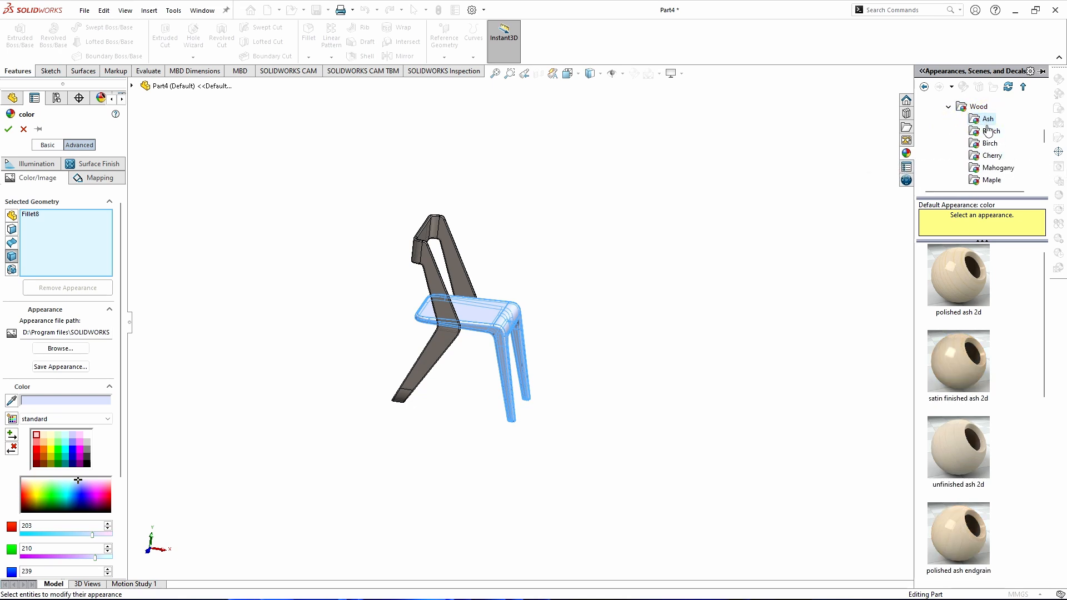
scroll(984, 292, down, 5)
mouse_move(963, 361)
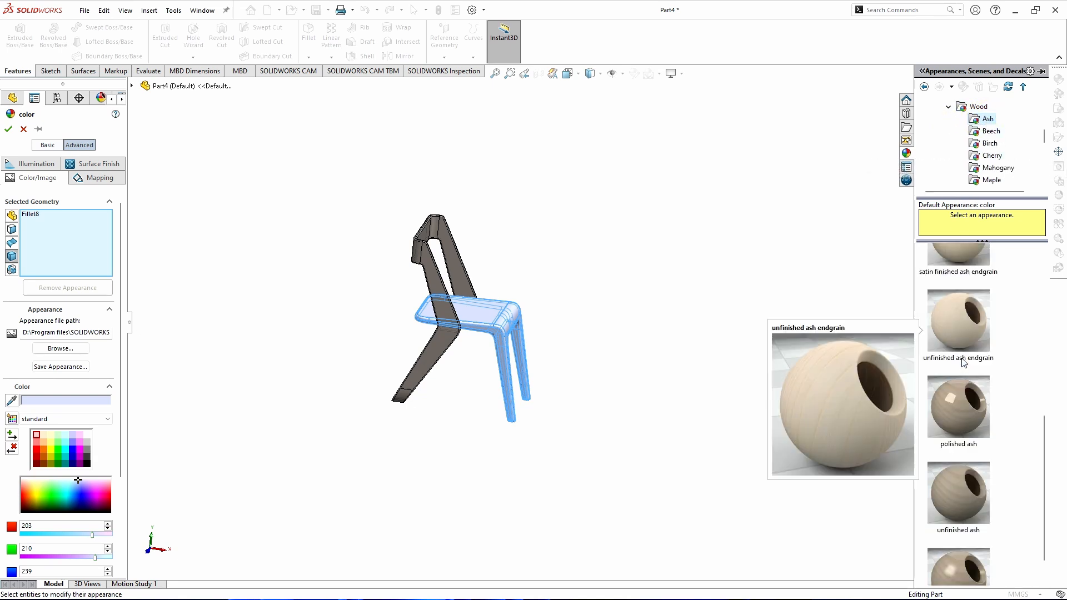
scroll(966, 389, down, 1)
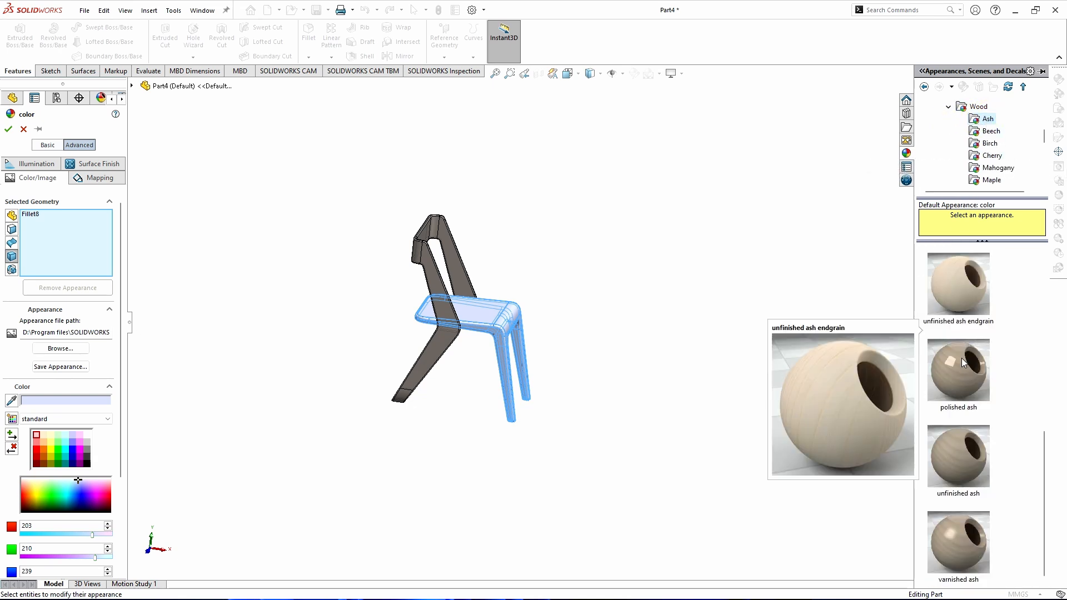
click(958, 461)
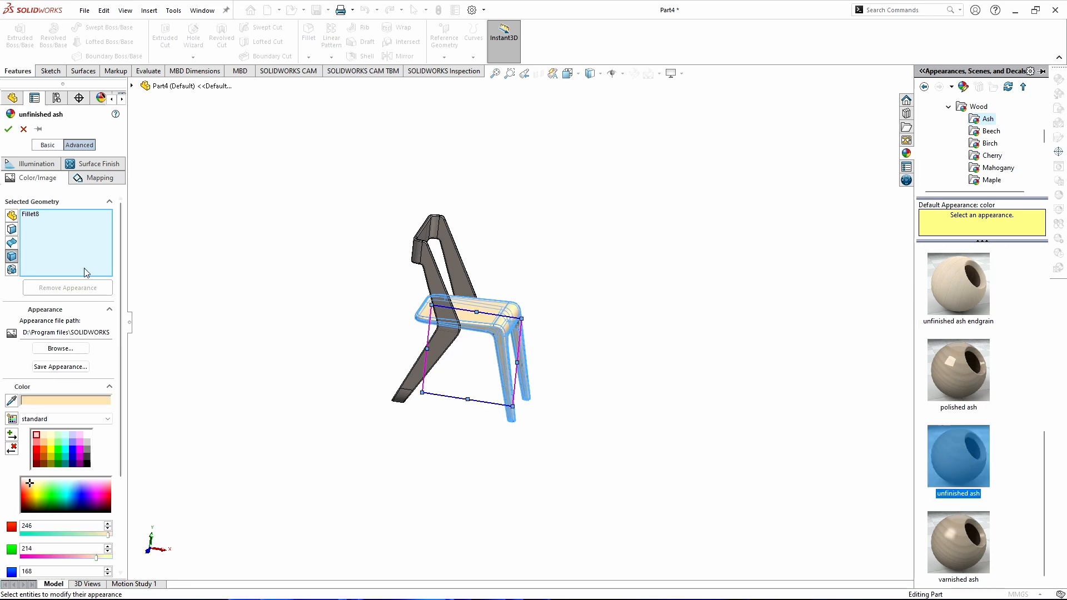
- Set the ash texture's mapping to Surface, adjust its horizontal and vertical offsets slightly, and accept the appearance
click(95, 178)
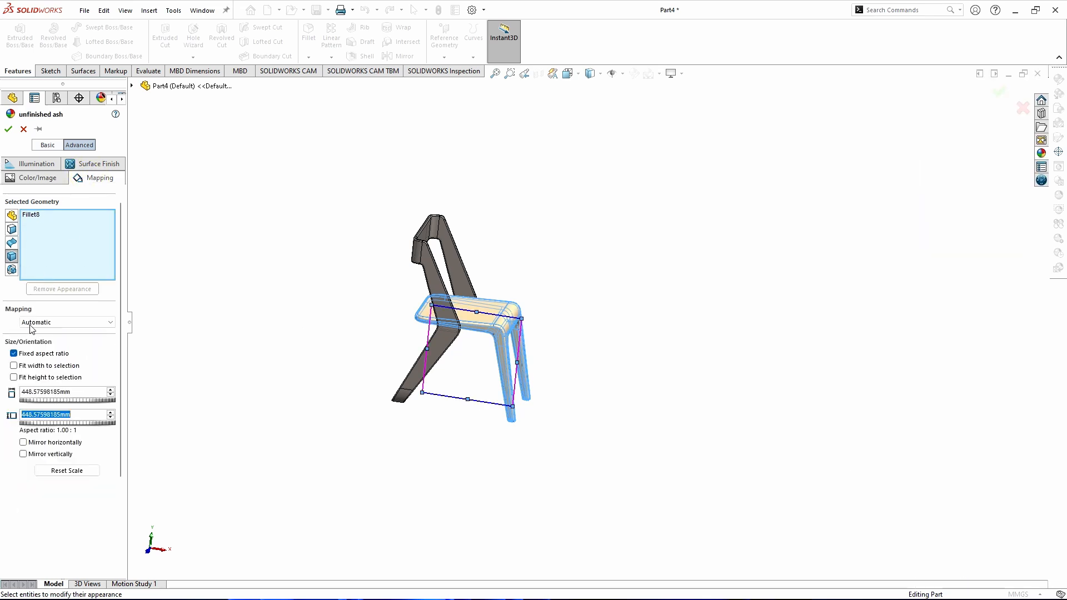
click(31, 325)
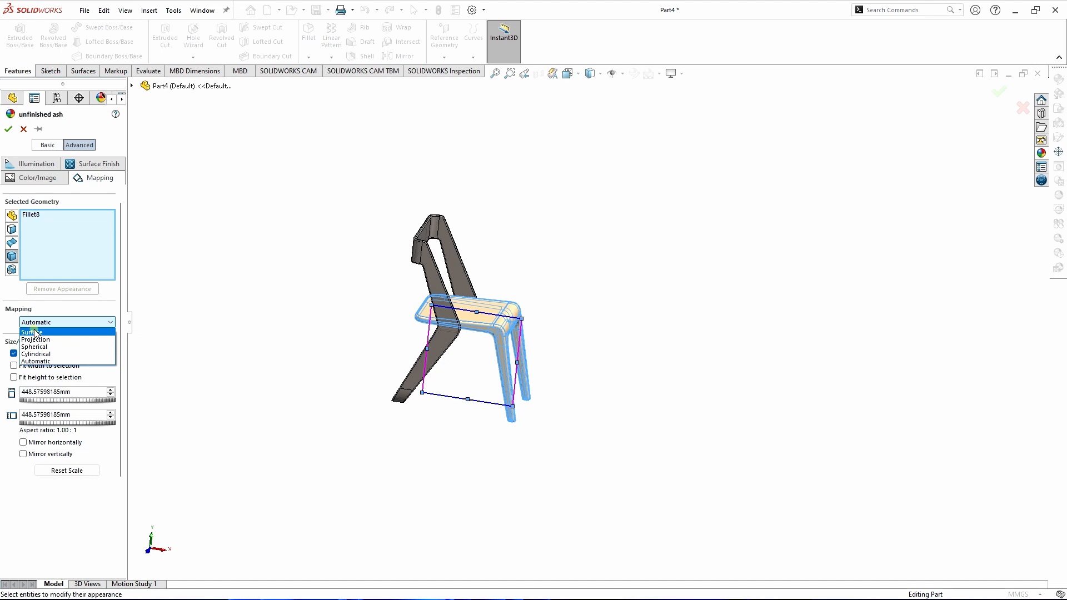
click(34, 332)
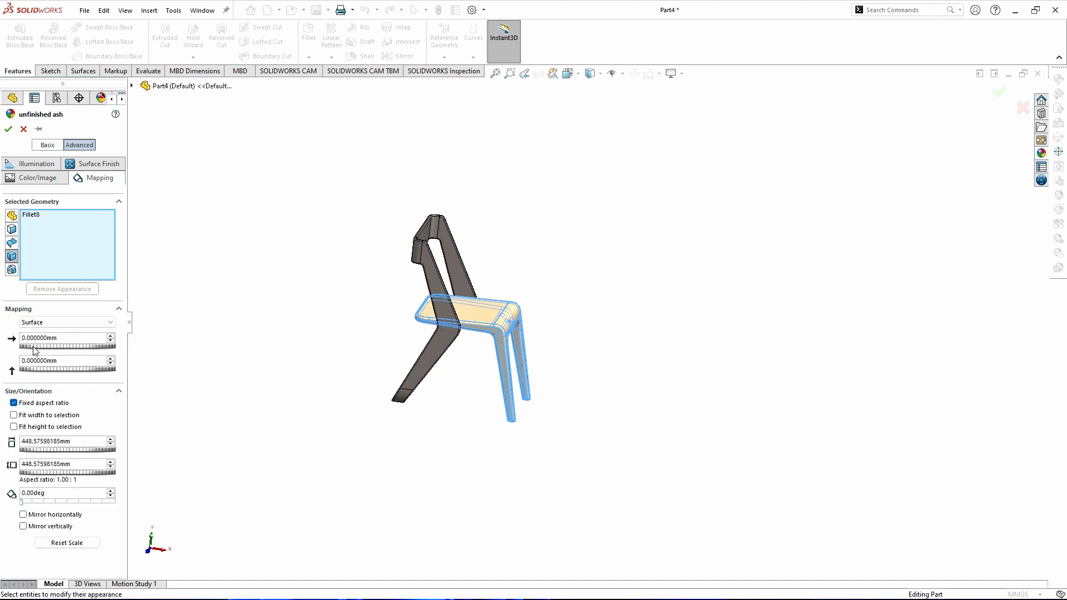
click(111, 340)
click(111, 336)
click(110, 358)
double_click(112, 359)
click(8, 129)
- Display the chair shaded without edges and turn on Shadows In Shaded Mode
middle_drag(600, 283, 581, 269)
click(601, 74)
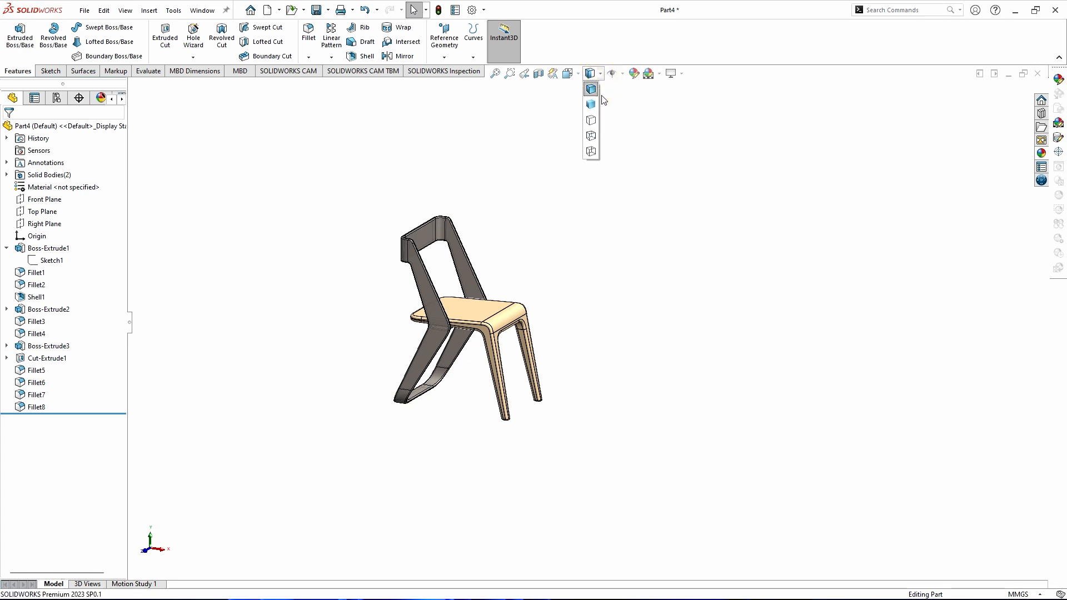
click(590, 106)
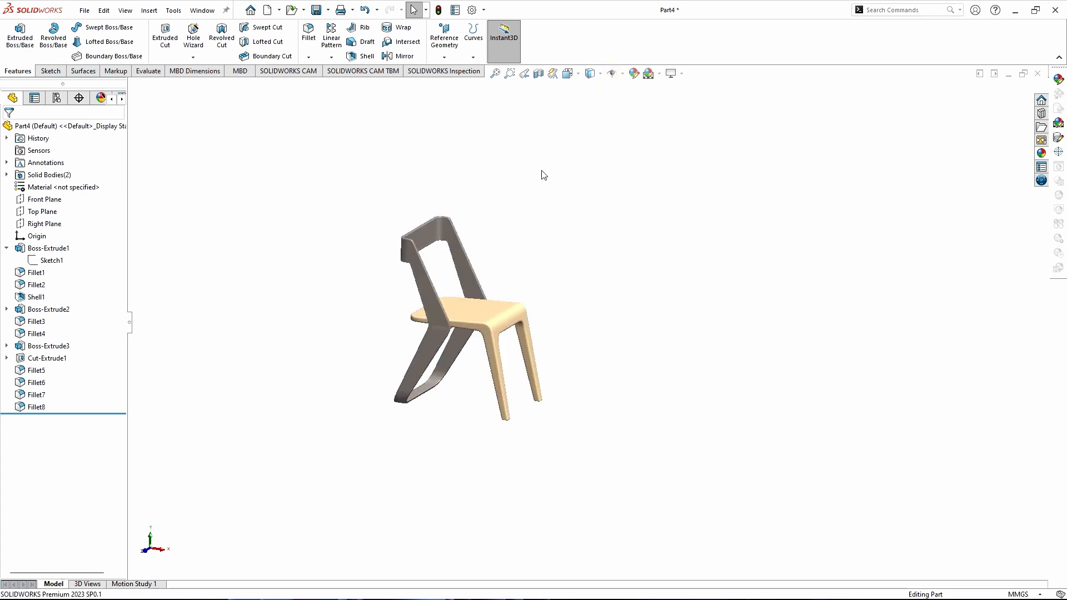
click(673, 74)
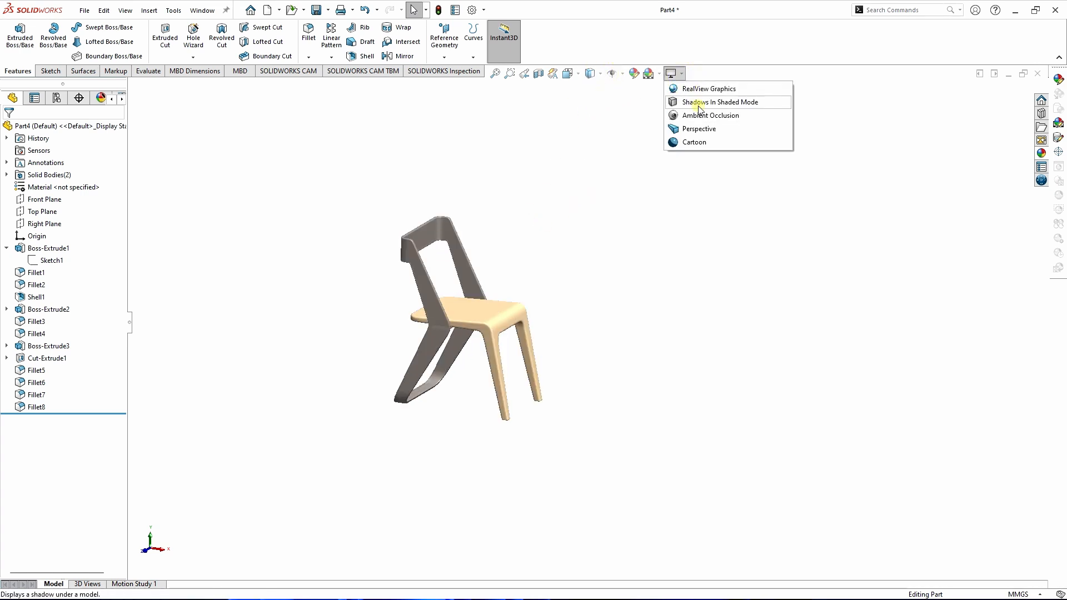
click(699, 106)
mouse_move(549, 232)
middle_down()
mouse_move(564, 216)
mouse_move(579, 220)
middle_up()
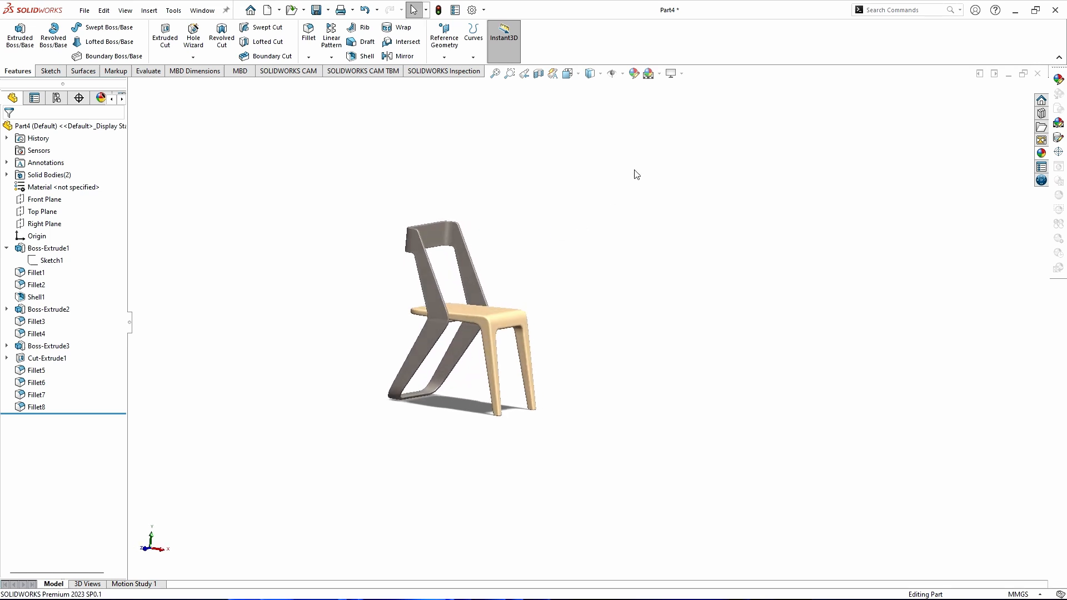
- Apply the Backdrop - Studio Room 2 scene from the Basic Scenes category to the chair model's view
click(1040, 155)
click(948, 108)
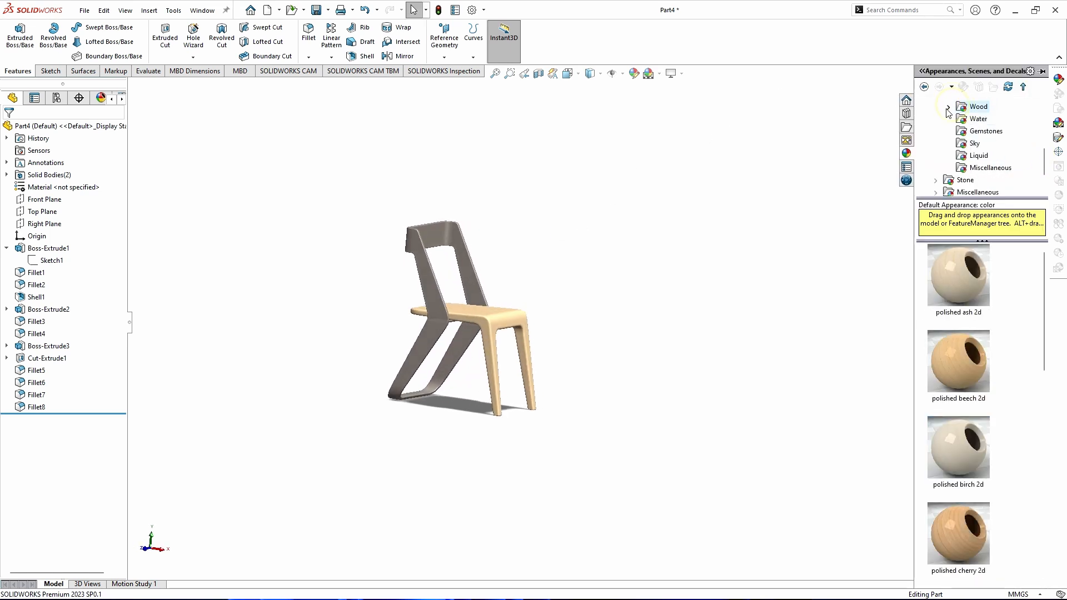
scroll(944, 111, up, 5)
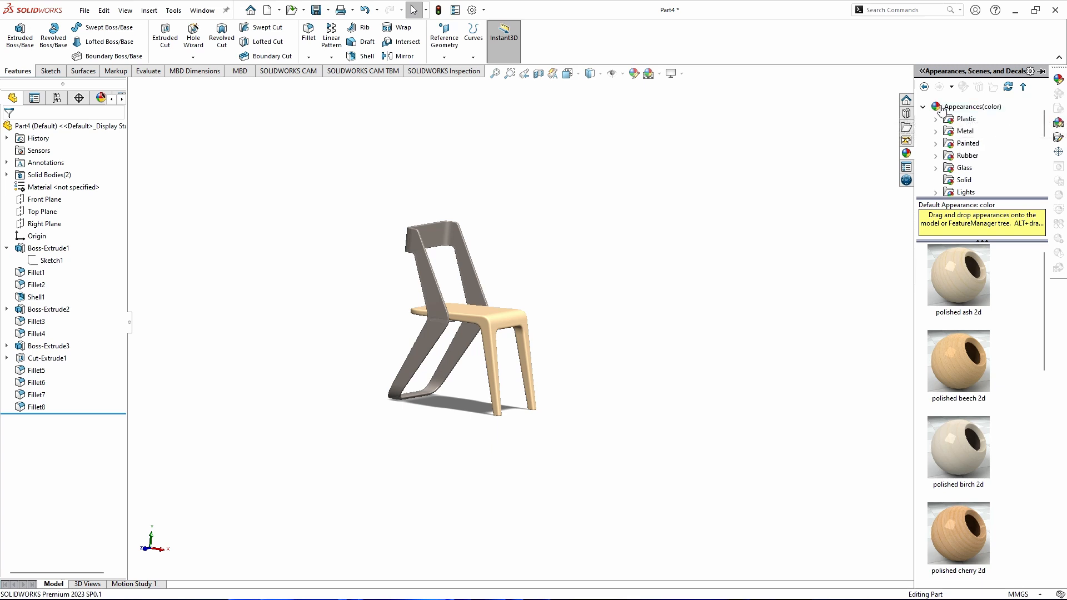
click(935, 121)
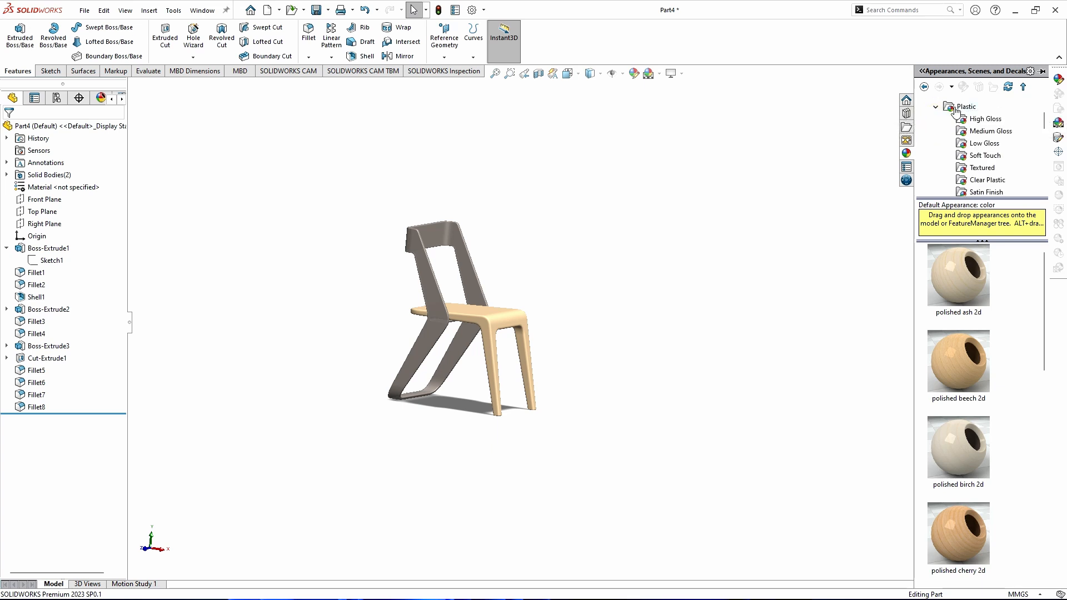
click(935, 106)
click(922, 106)
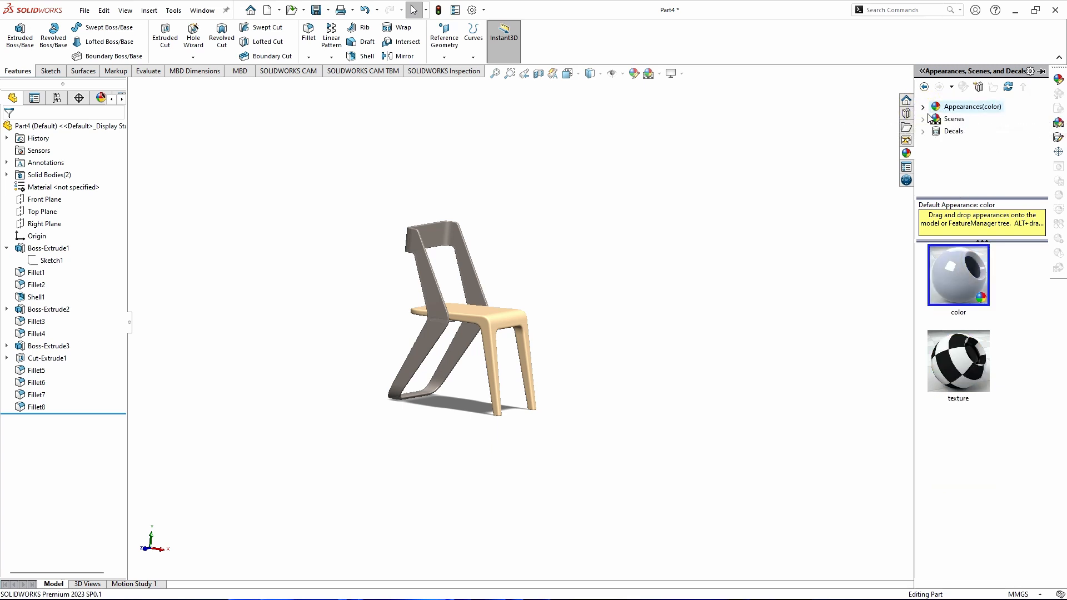
click(922, 119)
click(959, 133)
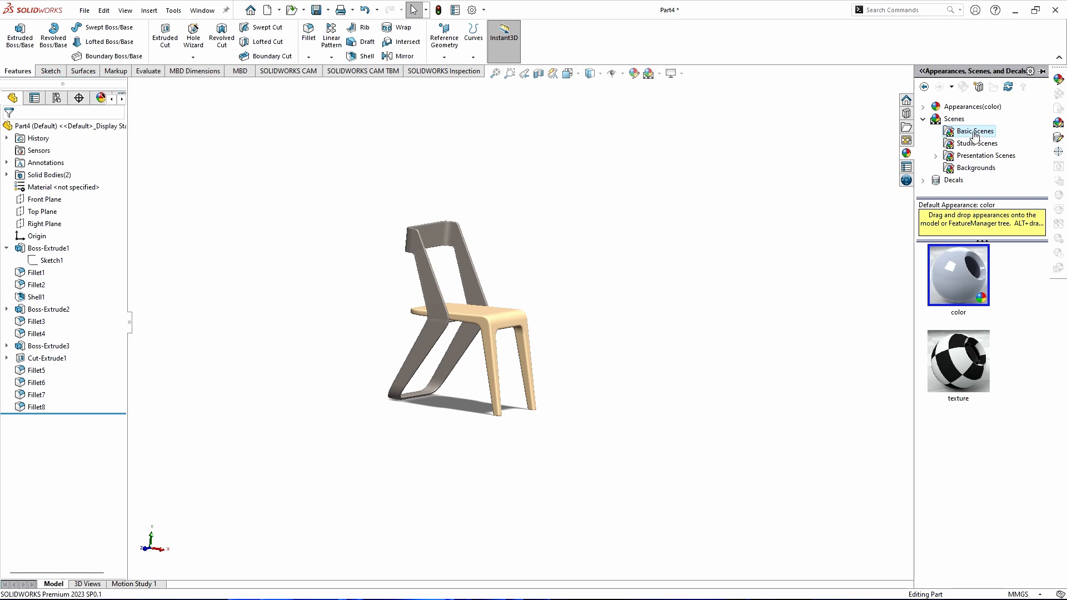
scroll(945, 417, down, 5)
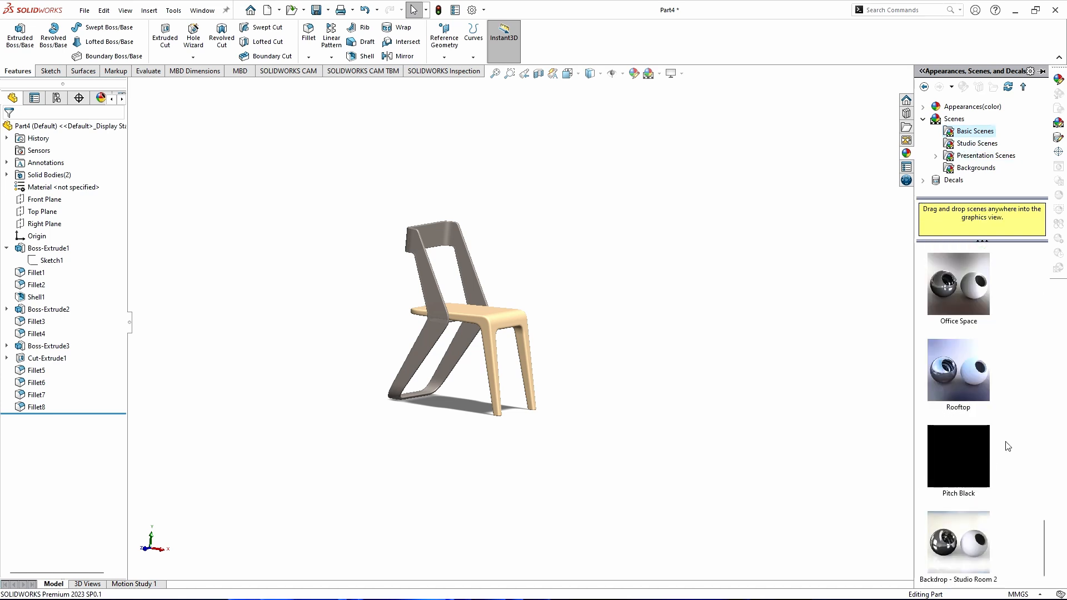
drag(963, 532, 767, 406)
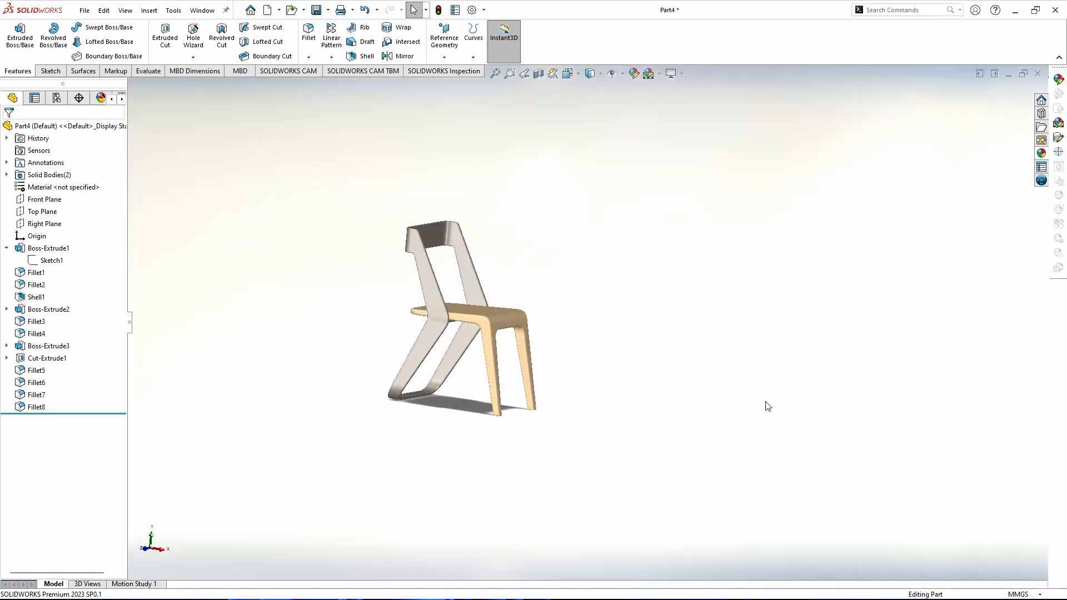
- Enable the Render Tools set in the CommandManager and bring up its commands
middle_drag(527, 299, 642, 334)
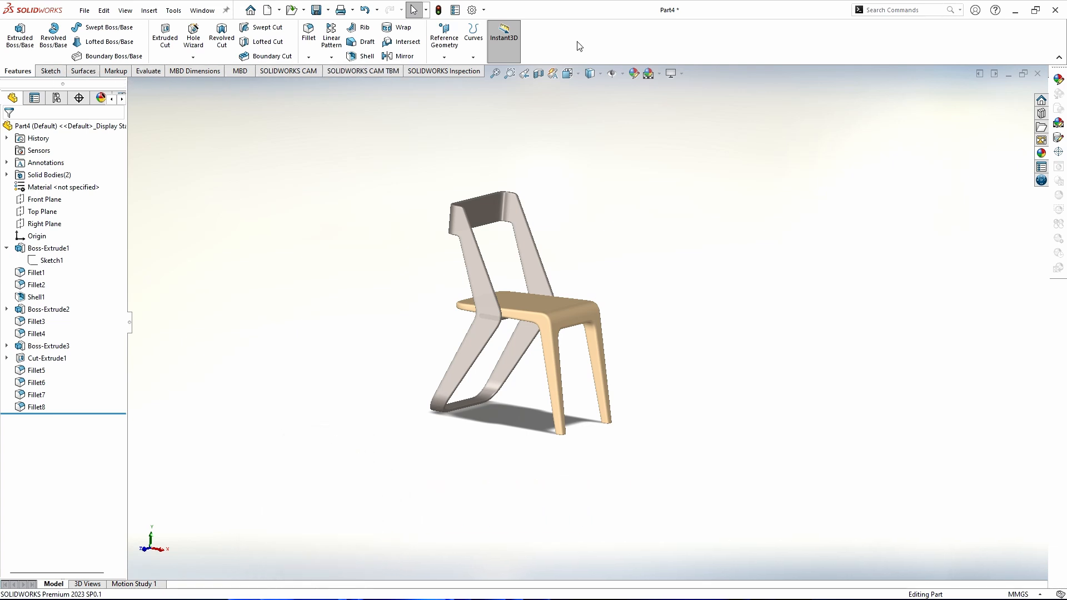
right_click(596, 31)
mouse_move(631, 62)
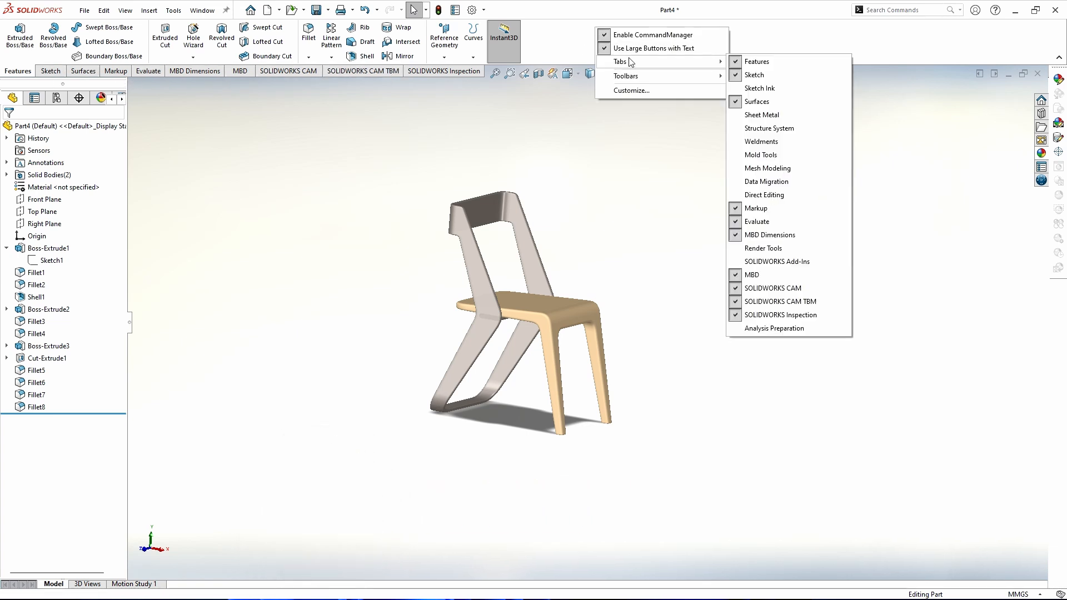
click(751, 250)
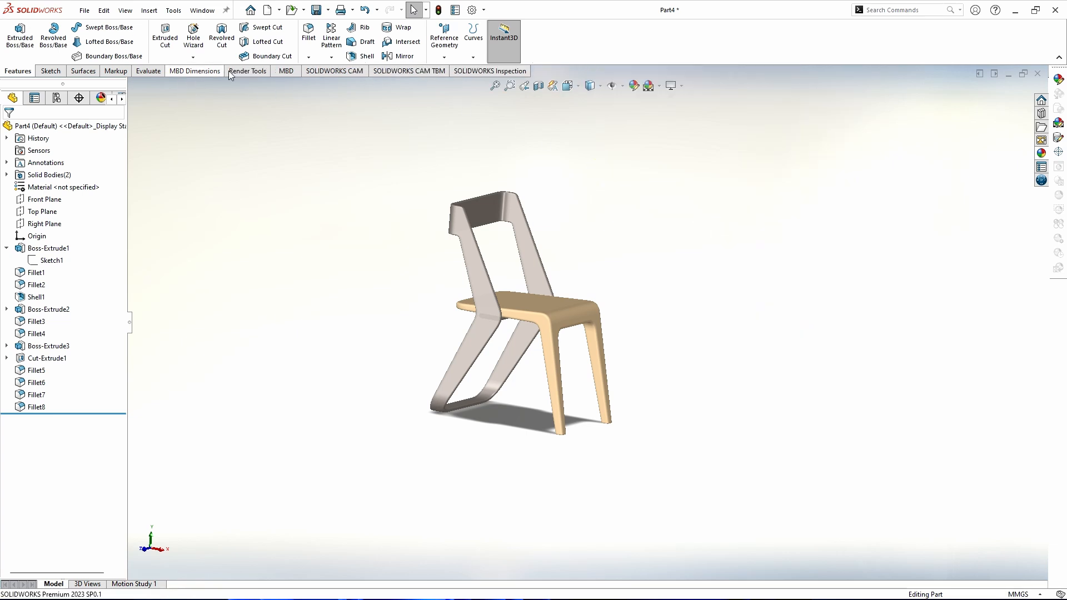
click(248, 71)
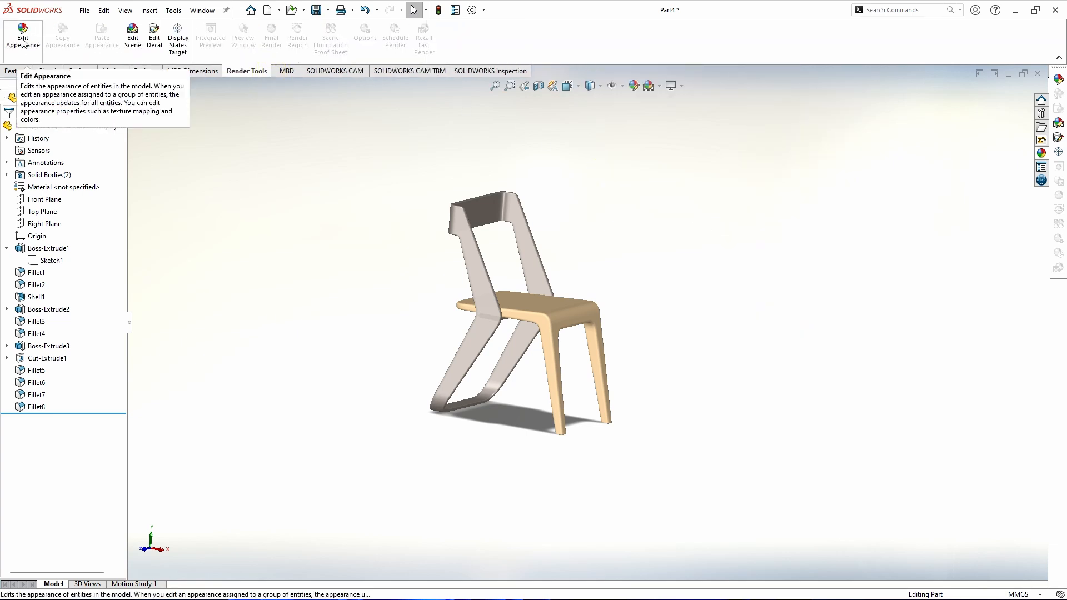
- Edit the scene to use a Color background instead of an image, and accept the scene settings
click(133, 39)
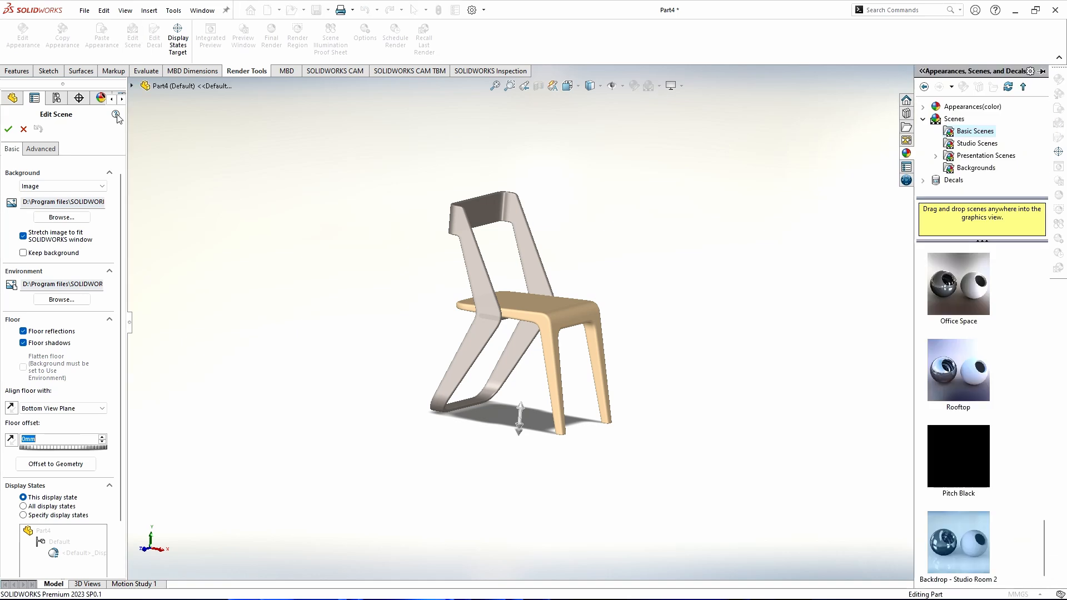
click(53, 186)
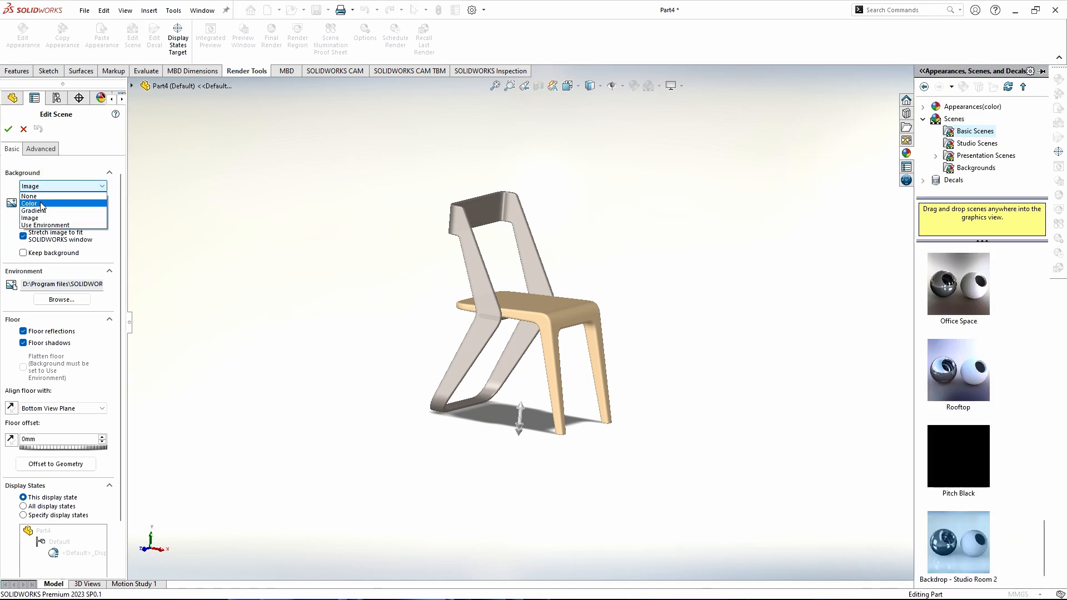
click(35, 205)
click(23, 217)
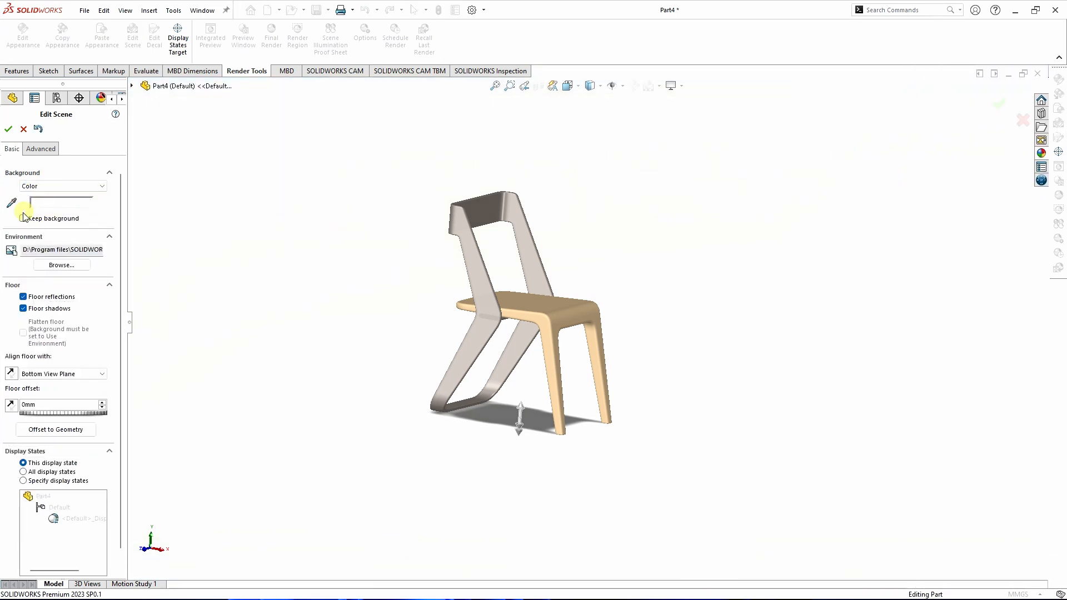
click(7, 129)
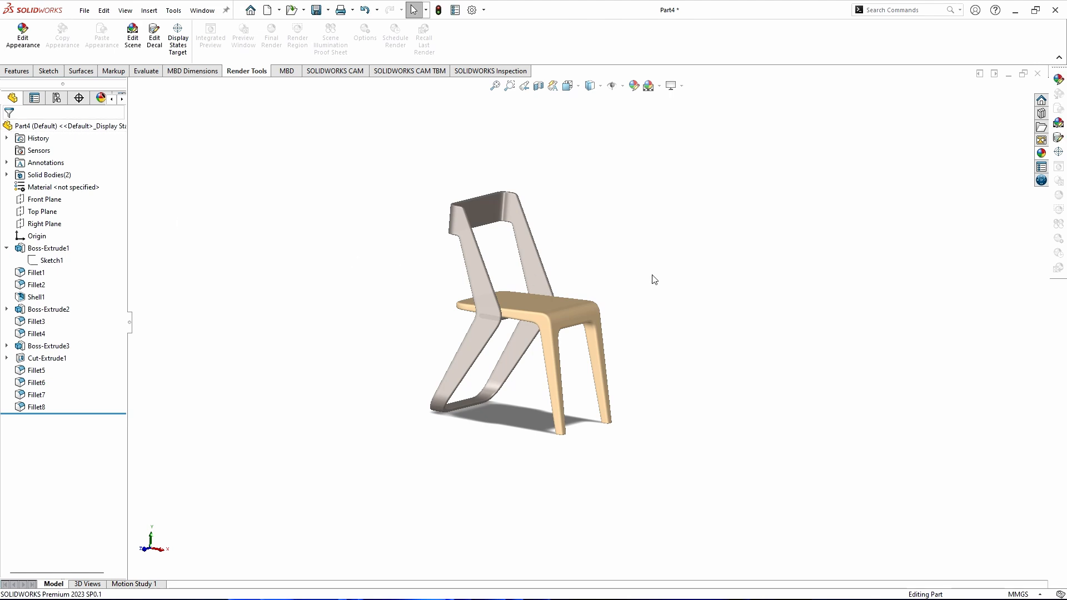
- Examine the finished chair from the side, front, above and behind, checking its appearances and floor shadow
middle_drag(650, 278, 568, 277)
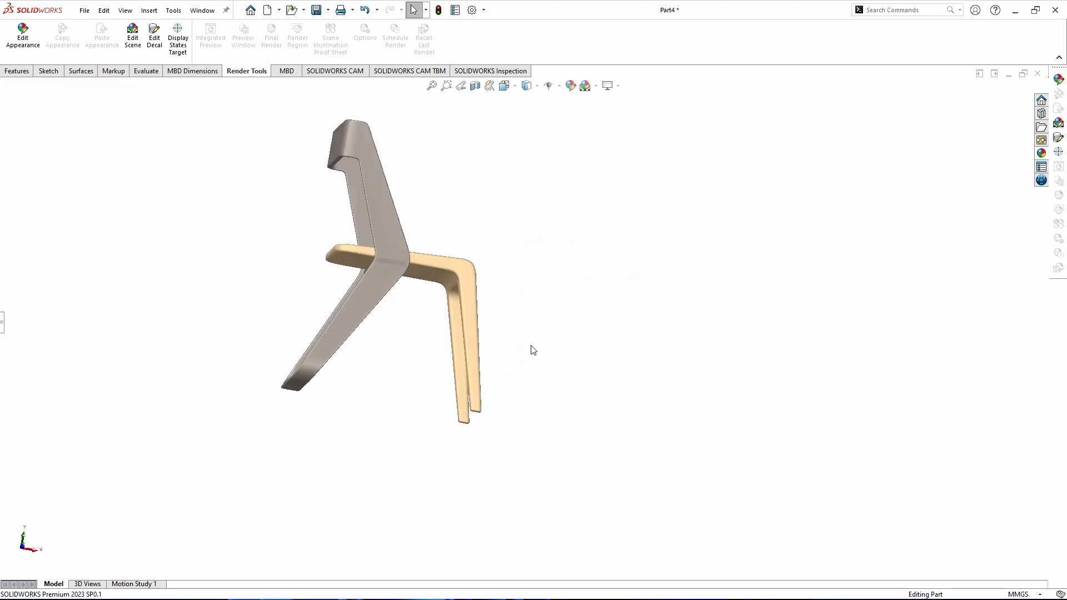
key(Left)
key(Left)
key(Left)
key(Left)
key(Left)
key(Left)
key(Left)
key(Left)
key(Left)
key(Left)
key(Left)
key(Left)
key(Left)
key(Left)
key(Left)
key(Left)
key(Left)
key(Left)
key(Left)
key(Left)
key(Left)
key(Left)
key(Down)
key(Down)
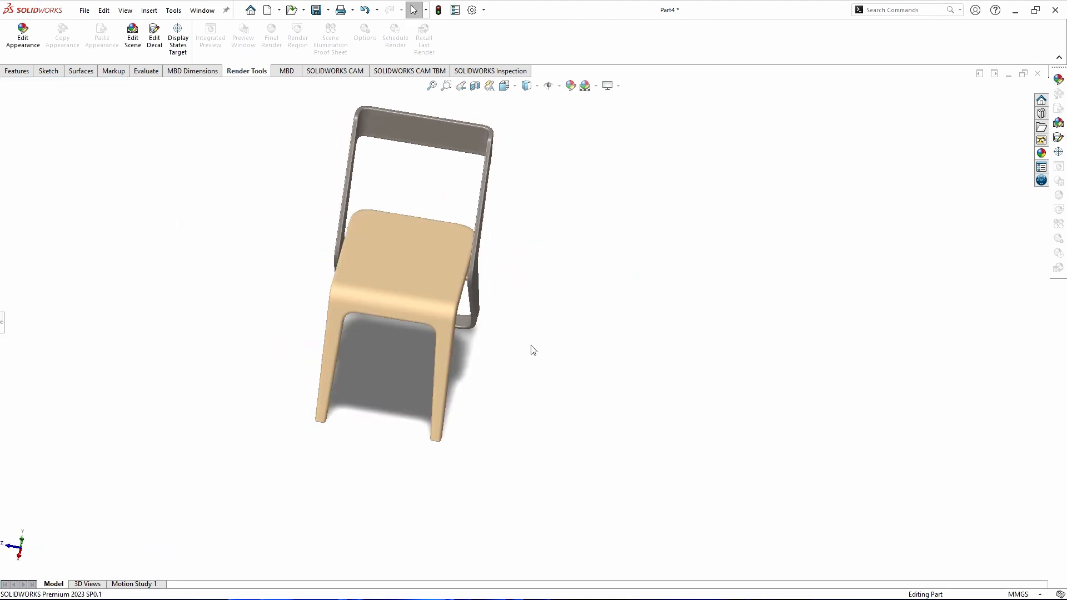
key(Up)
key(Down)
key(Down)
key(Left)
key(Left)
key(Right)
key(Right)
key(Right)
key(Right)
key(Right)
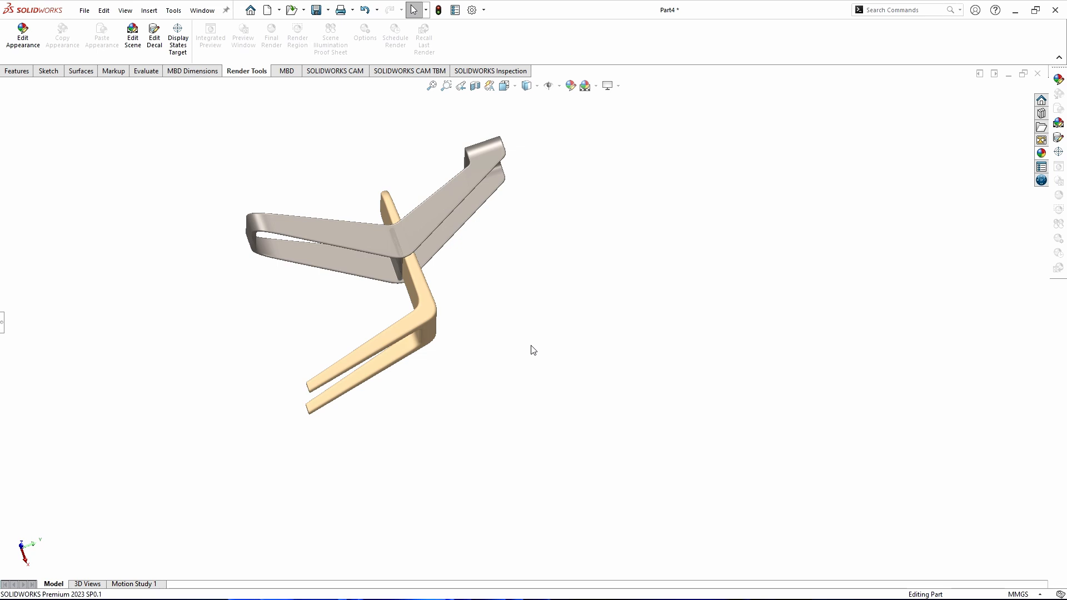
key(Left)
key(Left)
key(Left)
key(Left)
key(Left)
key(Up)
key(Up)
key(Up)
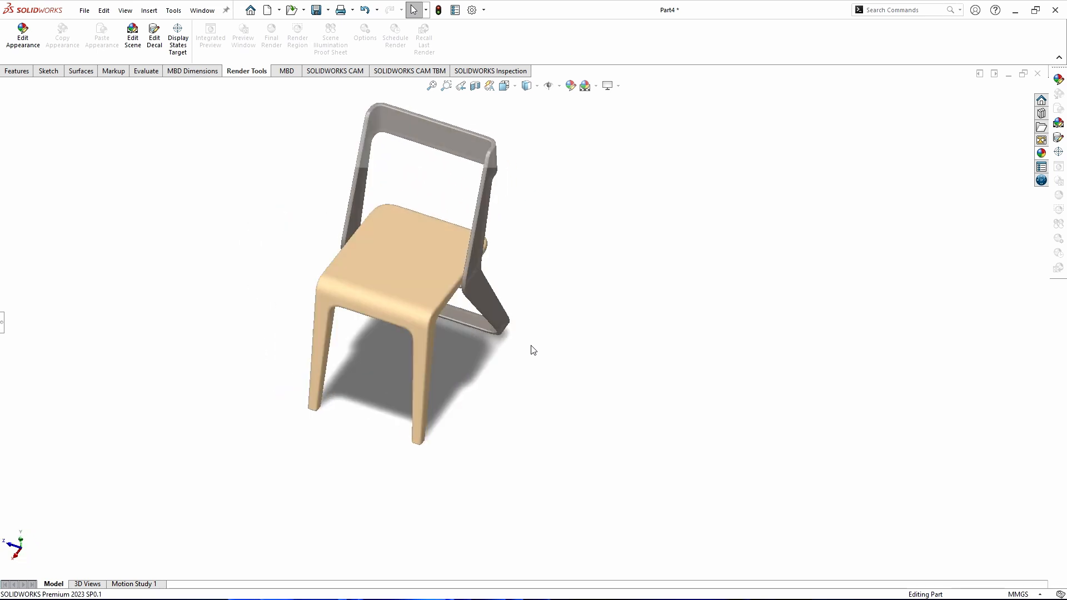